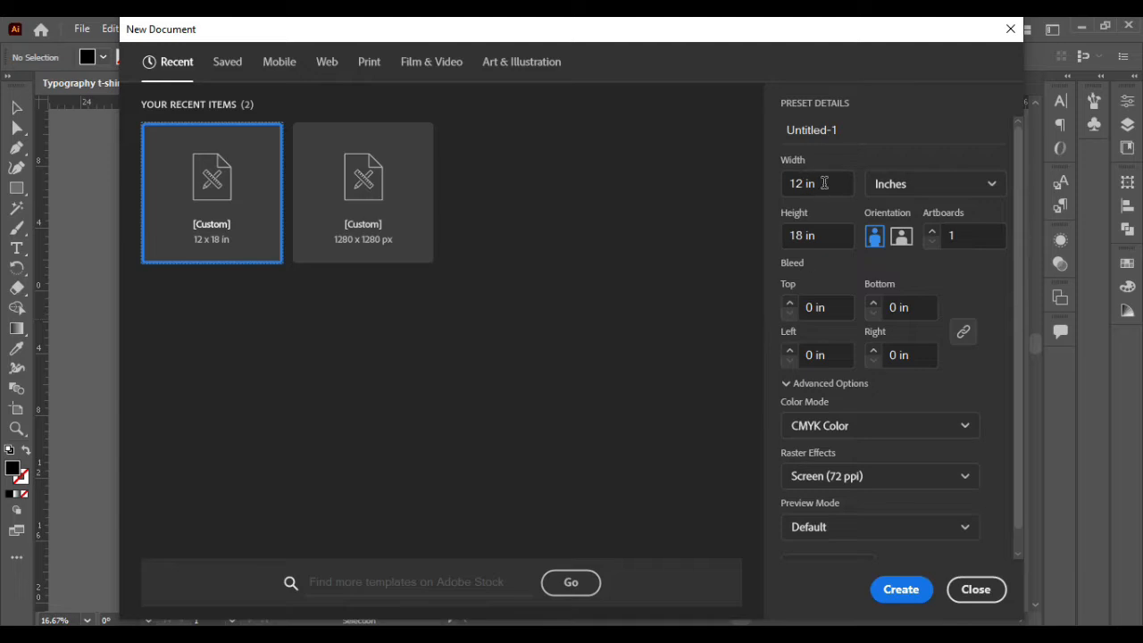
# - Create a new portrait document 12 in wide and 18 in high
pyautogui.moveTo(804, 184); pyautogui.dragTo(759, 195)
pyautogui.write('12')
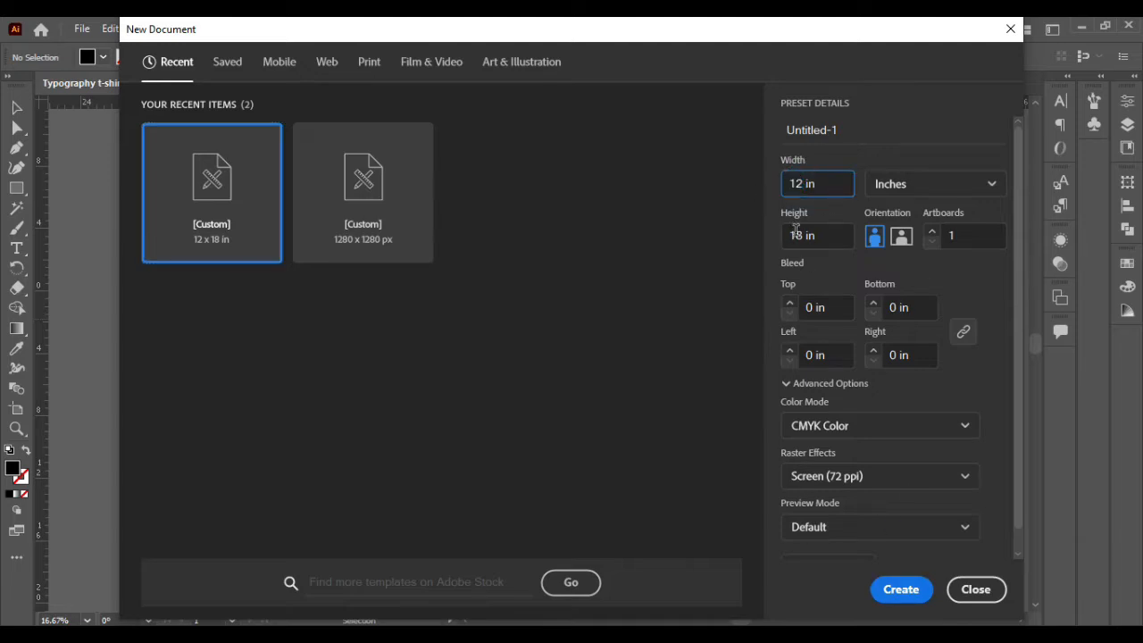
pyautogui.moveTo(806, 236); pyautogui.dragTo(732, 251)
pyautogui.write('18')
pyautogui.click(902, 589)
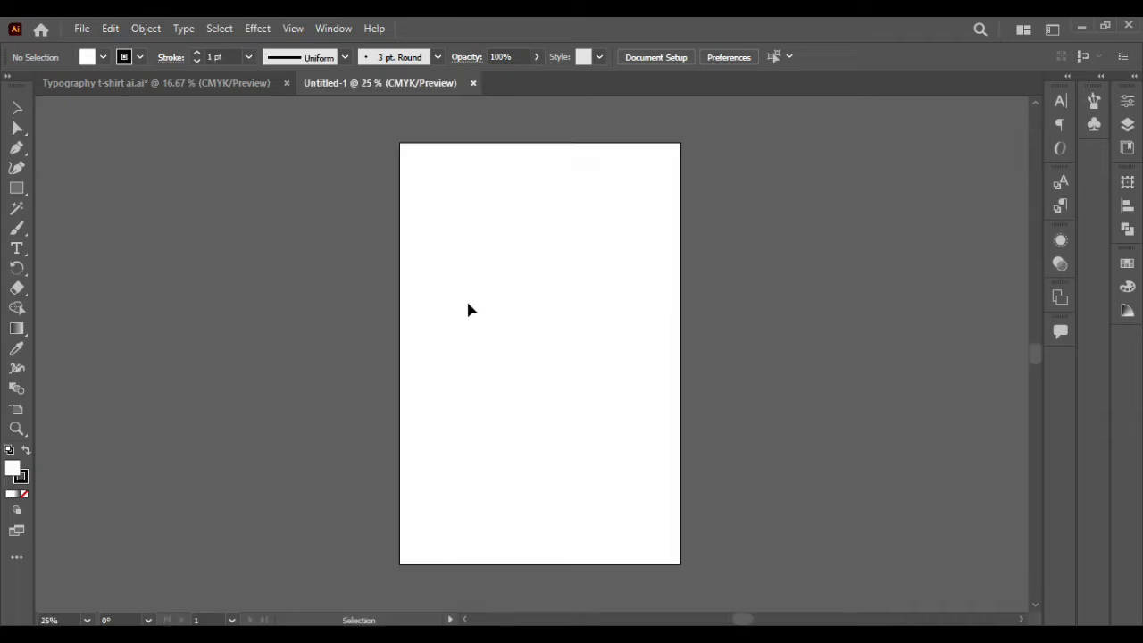
# - Draw a rectangle covering the whole artboard and give it a black fill with no stroke
pyautogui.click(20, 192)
pyautogui.moveTo(401, 145); pyautogui.dragTo(682, 564)
pyautogui.click(17, 108)
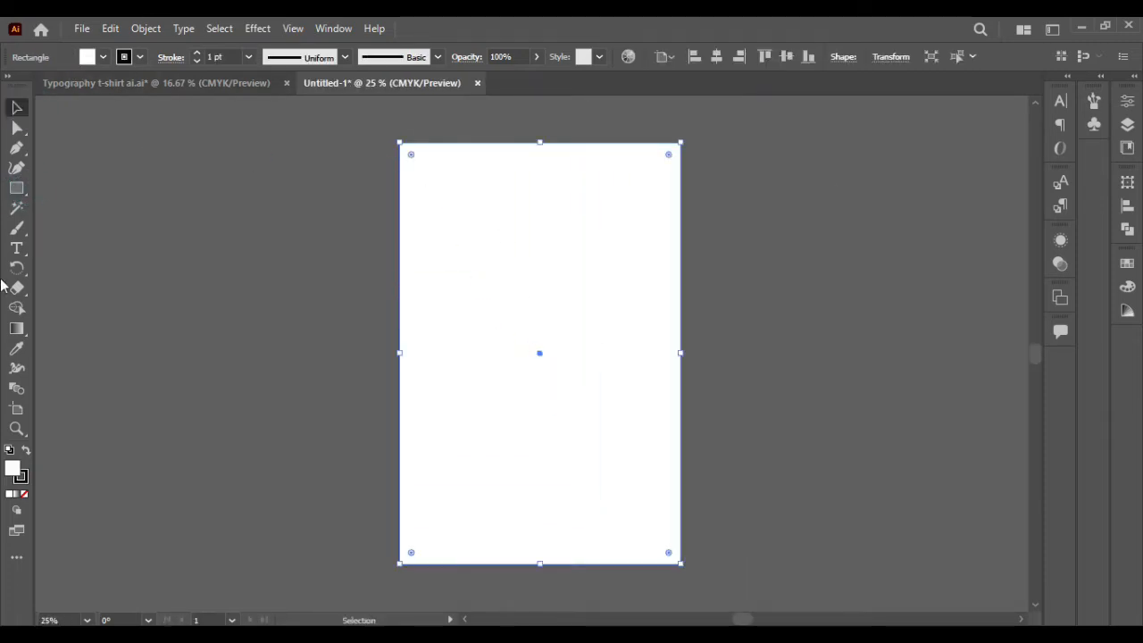
pyautogui.click(27, 453)
pyautogui.click(21, 479)
pyautogui.click(24, 494)
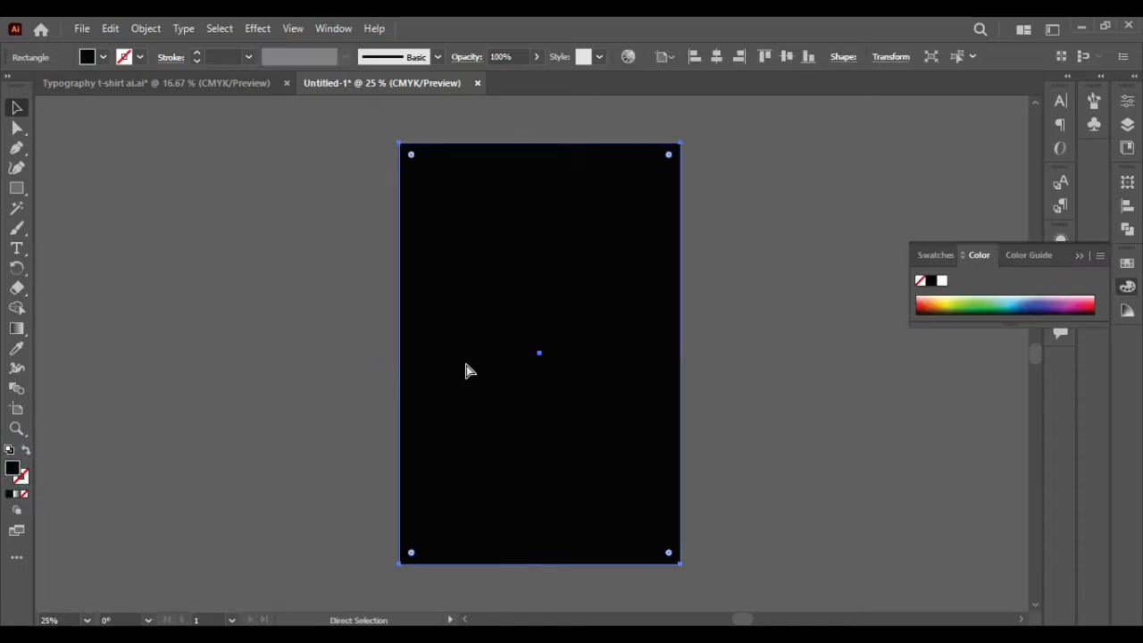
pyautogui.click(321, 268)
# - Place the Untitled-1.gif T-shirt reference image to the left of the artboard and embed it
pyautogui.click(82, 29)
pyautogui.click(119, 327)
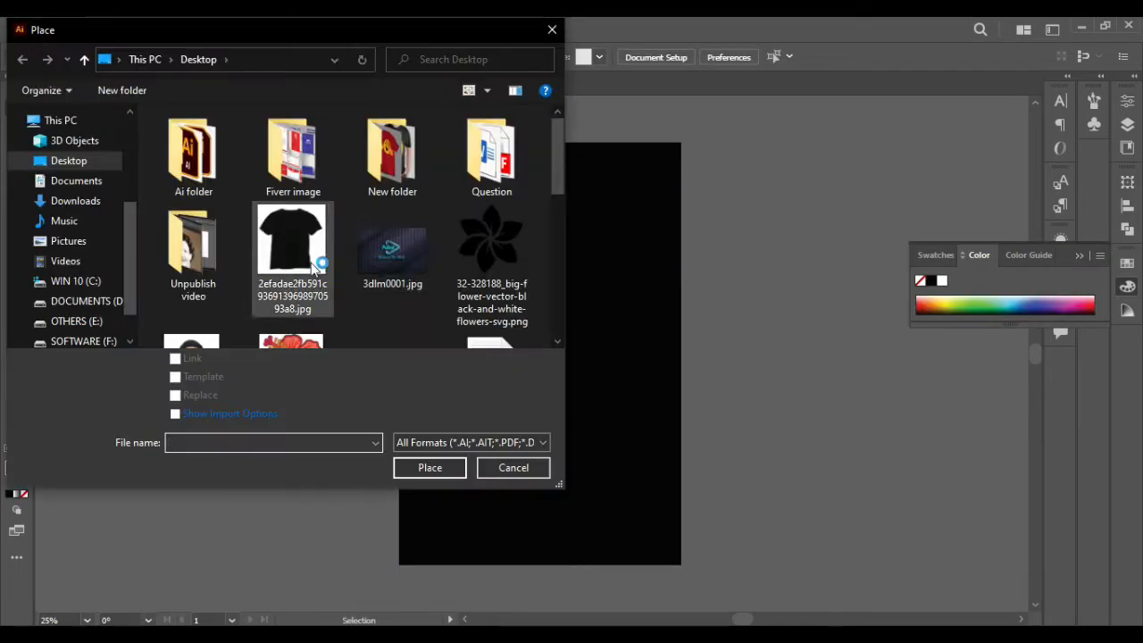
pyautogui.scroll(-5, 384, 232)
pyautogui.click(491, 179)
pyautogui.click(430, 467)
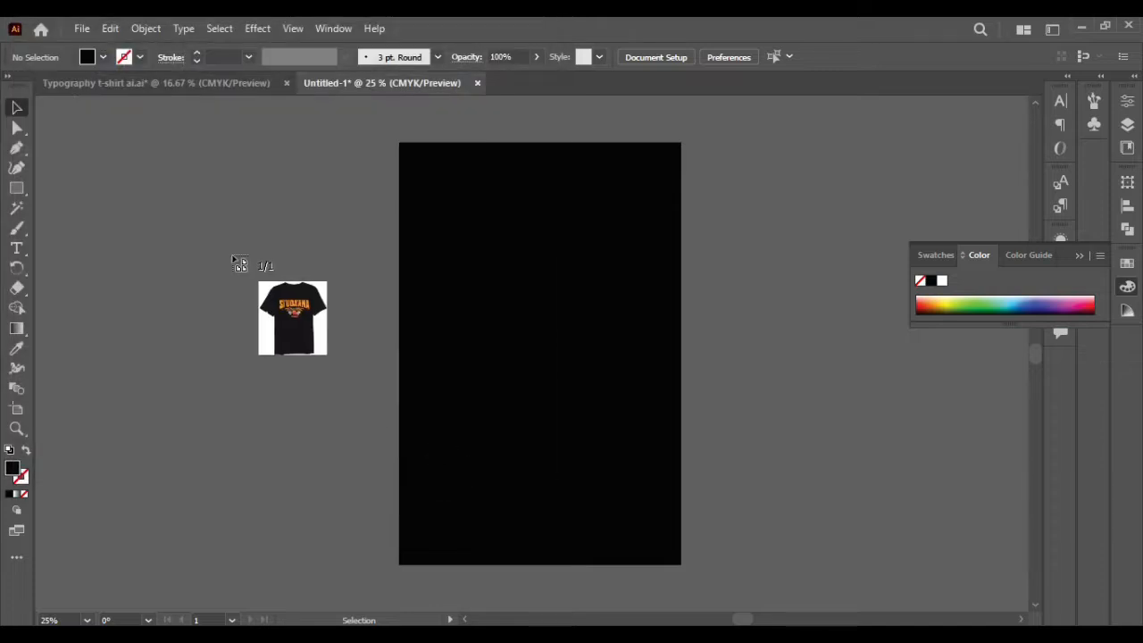
pyautogui.moveTo(125, 143); pyautogui.dragTo(313, 346)
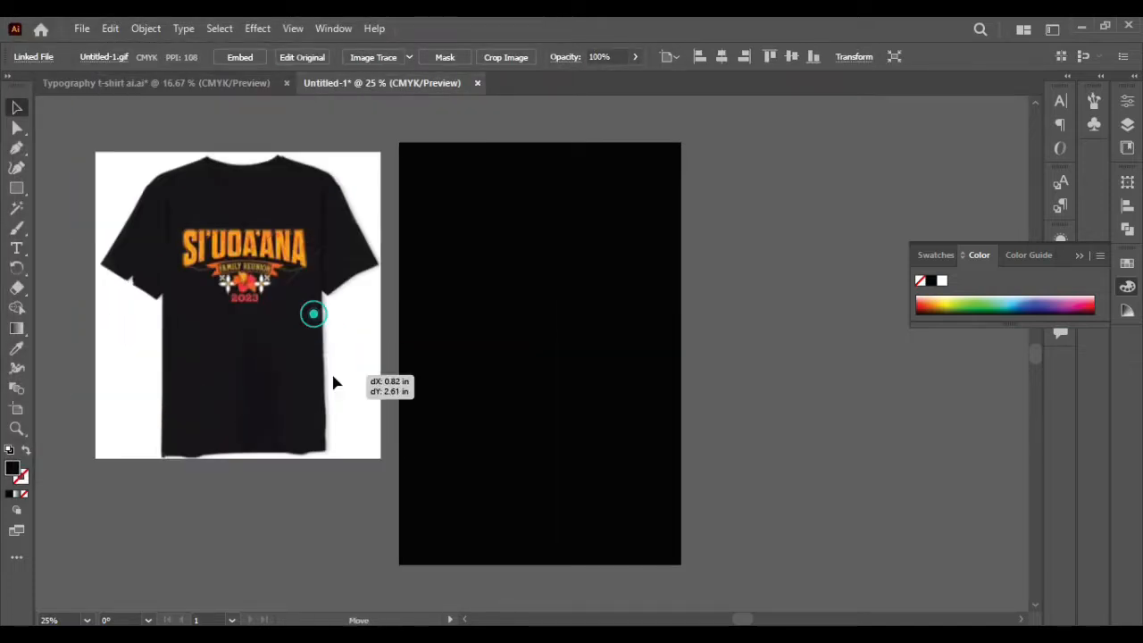
pyautogui.click(239, 57)
pyautogui.click(1079, 256)
pyautogui.click(864, 251)
pyautogui.press('a')
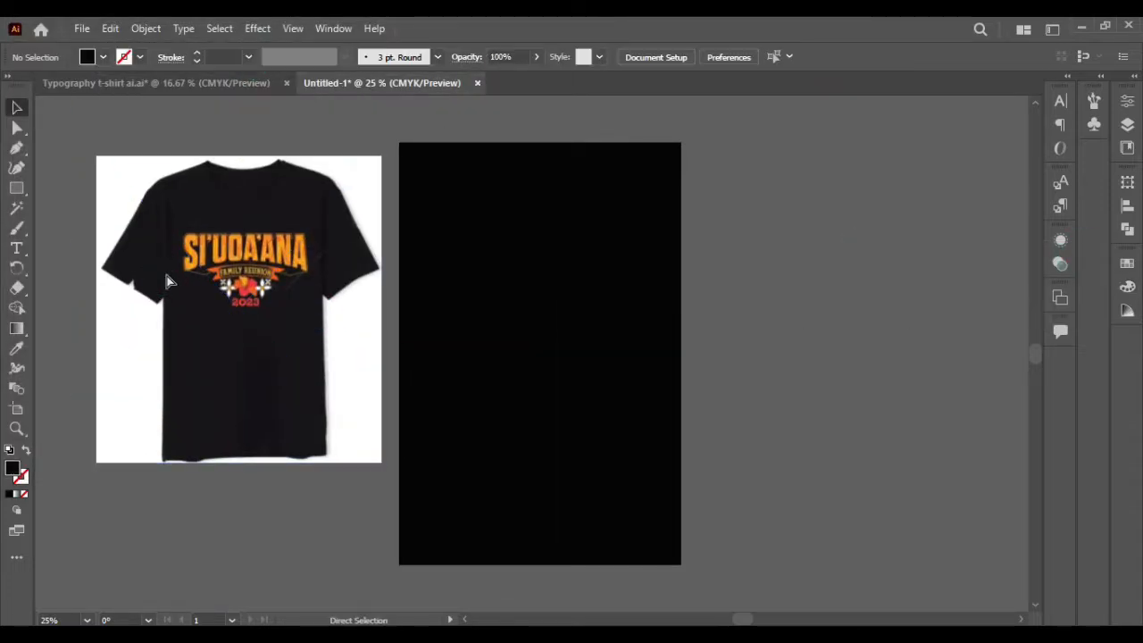
# - Place the black flower and red hibiscus images together on the pasteboard to the right of the artboard
pyautogui.click(82, 27)
pyautogui.click(116, 324)
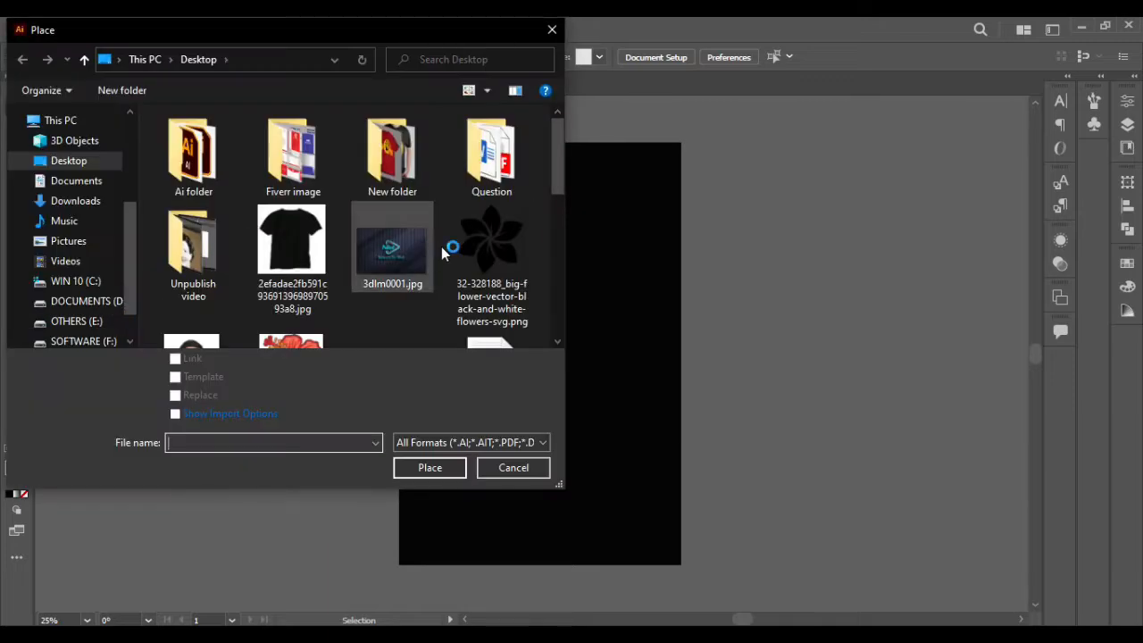
pyautogui.click(486, 197)
pyautogui.keyDown('ctrl'); pyautogui.click(291, 259); pyautogui.keyUp('ctrl')
pyautogui.click(446, 467)
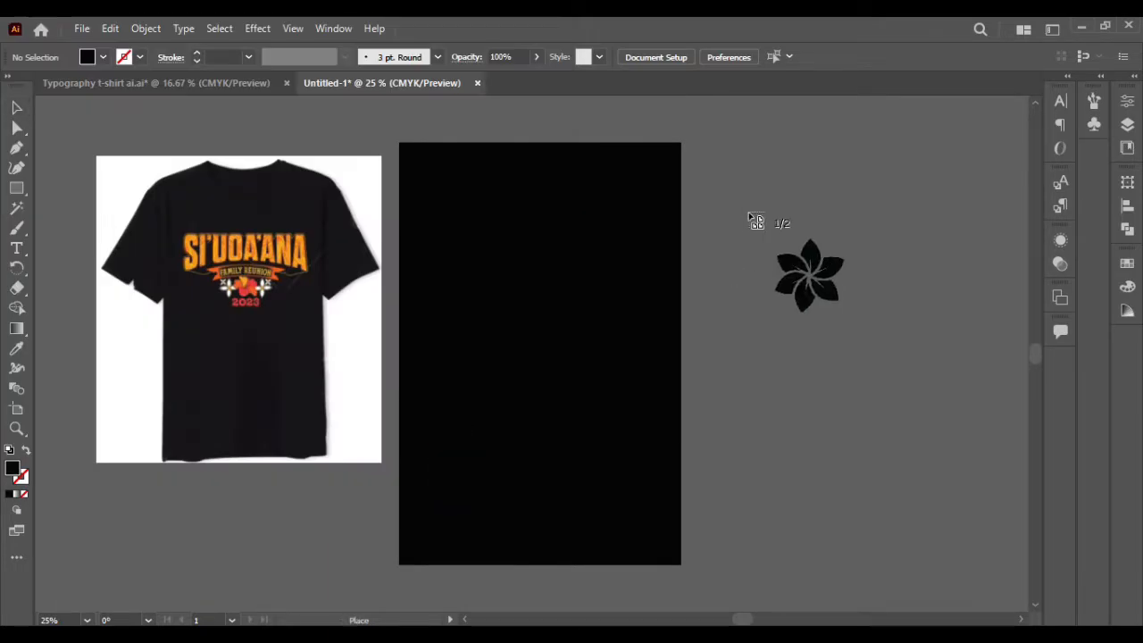
pyautogui.click(782, 275)
pyautogui.click(16, 108)
pyautogui.click(872, 188)
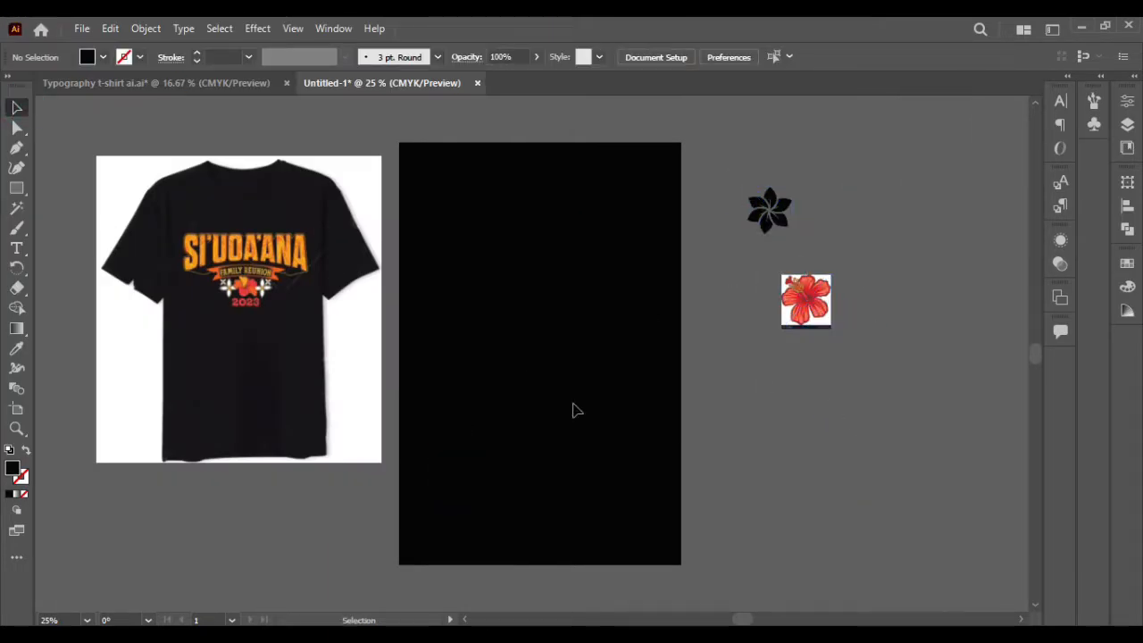
# - Show the rulers and add vertical guides at about 1 in and 11 in plus two horizontal guides across the artboard
pyautogui.hotkey('ctrl', 'r')
pyautogui.moveTo(317, 357); pyautogui.dragTo(661, 386)
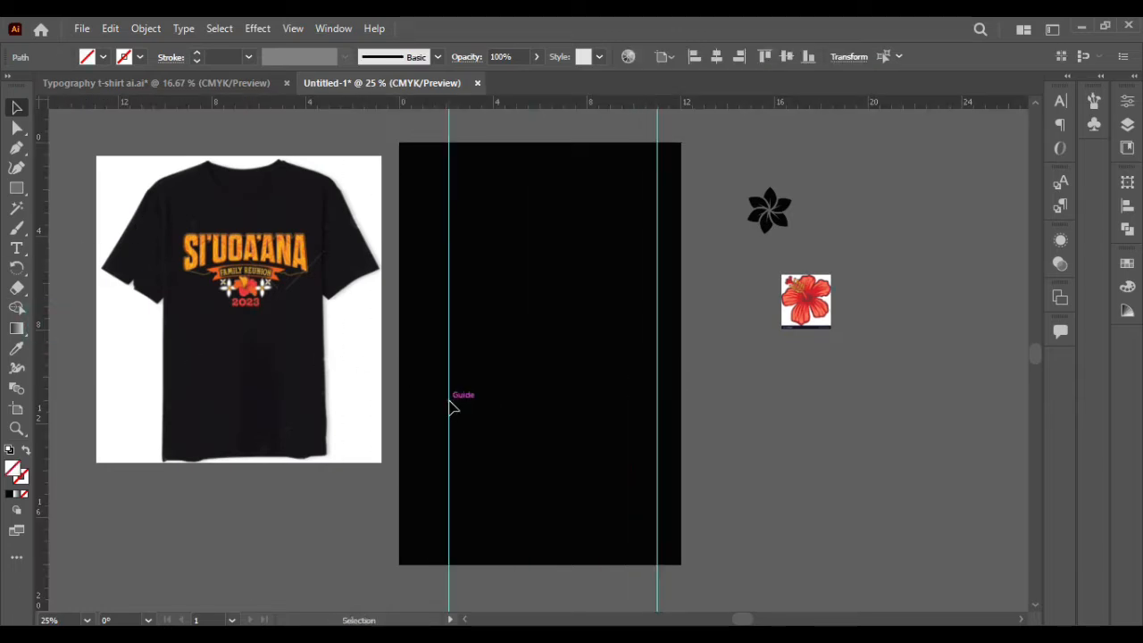
pyautogui.moveTo(451, 401); pyautogui.dragTo(425, 406)
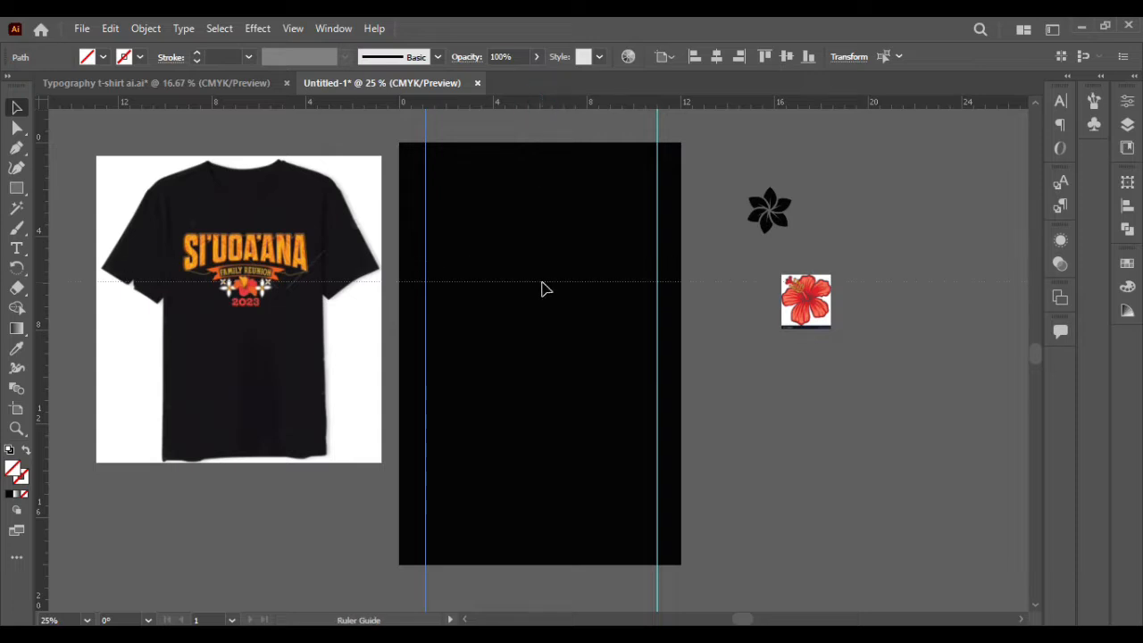
pyautogui.moveTo(560, 206); pyautogui.dragTo(556, 475)
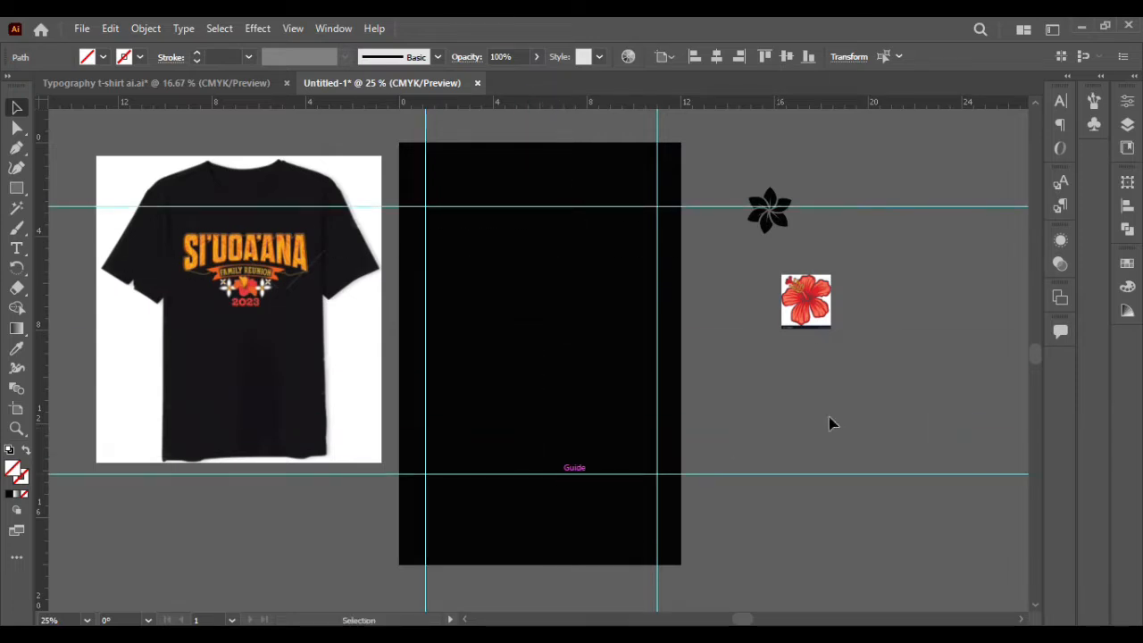
# - Enlarge the black flower and the red hibiscus image, keeping the hibiscus below the black flower
pyautogui.click(765, 211)
pyautogui.moveTo(793, 234); pyautogui.dragTo(826, 269)
pyautogui.click(807, 301)
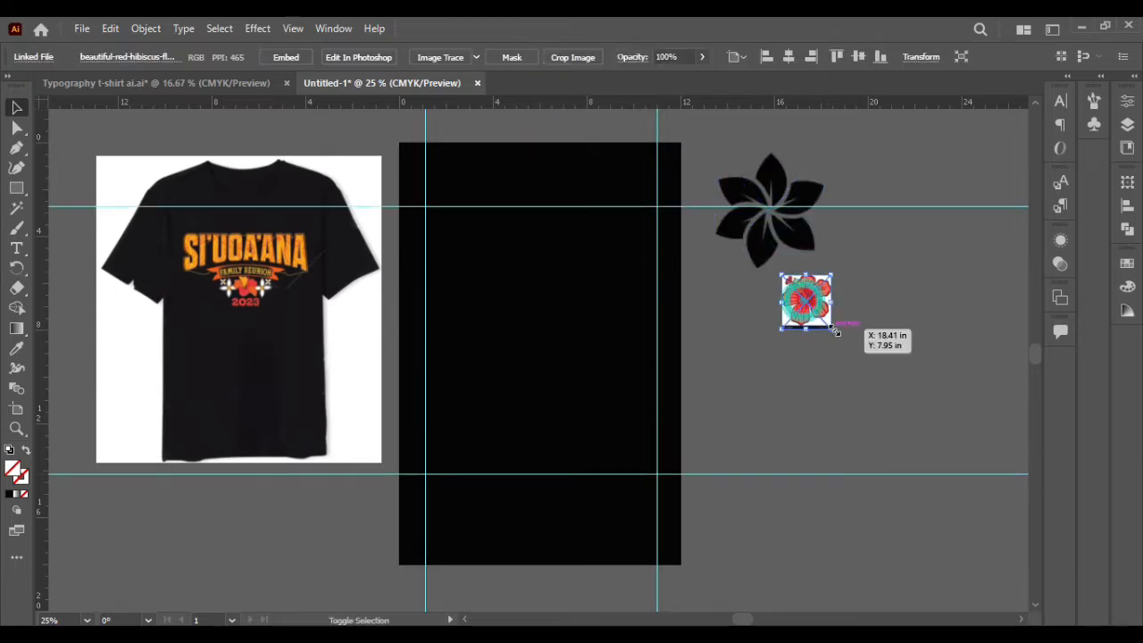
pyautogui.moveTo(832, 328); pyautogui.dragTo(867, 368)
pyautogui.moveTo(821, 329); pyautogui.dragTo(807, 368)
pyautogui.click(891, 340)
pyautogui.scroll(2, 511, 300)
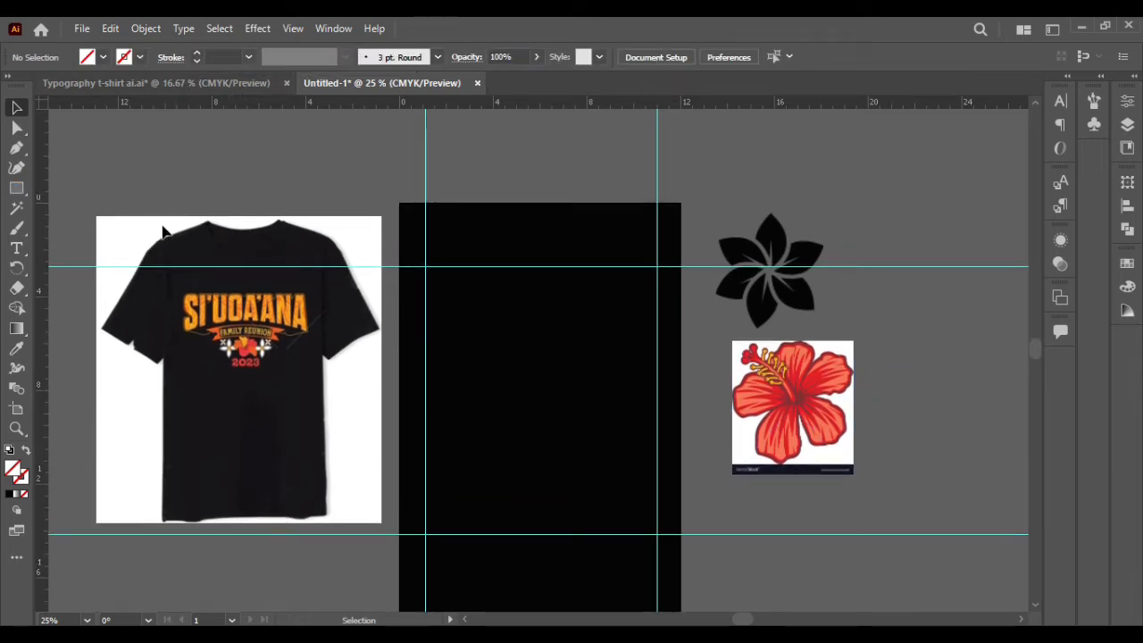
# - Copy the SI’UOA’ANA text from the Typography t-shirt document and paste it as new text on the Untitled-1 artboard
pyautogui.click(18, 249)
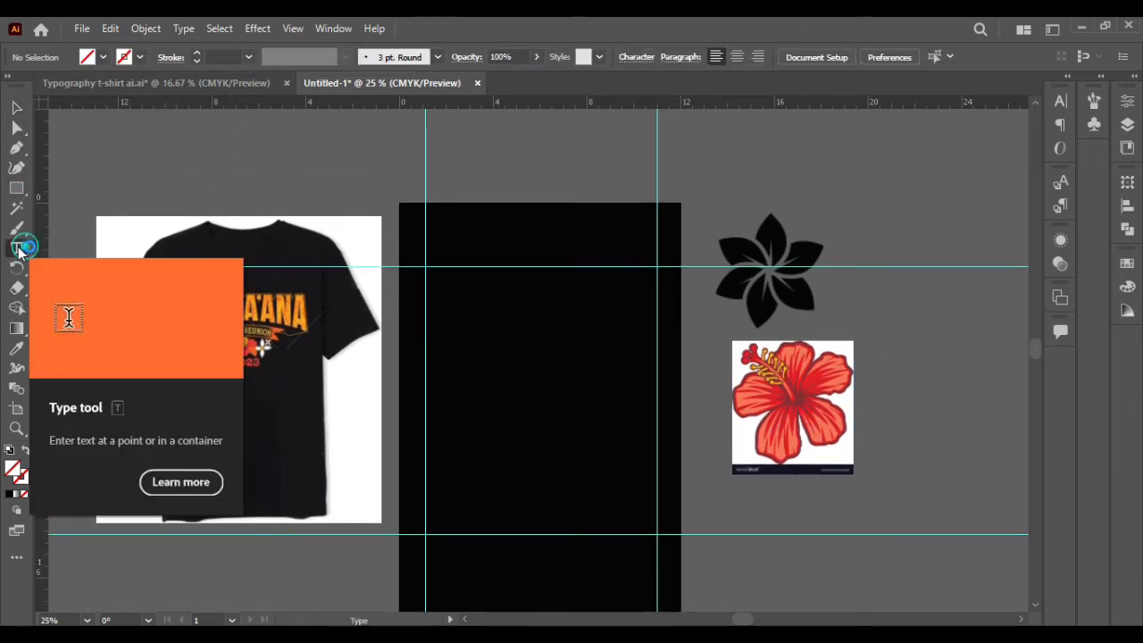
pyautogui.click(204, 83)
pyautogui.doubleClick(278, 201)
pyautogui.hotkey('ctrl', 'c')
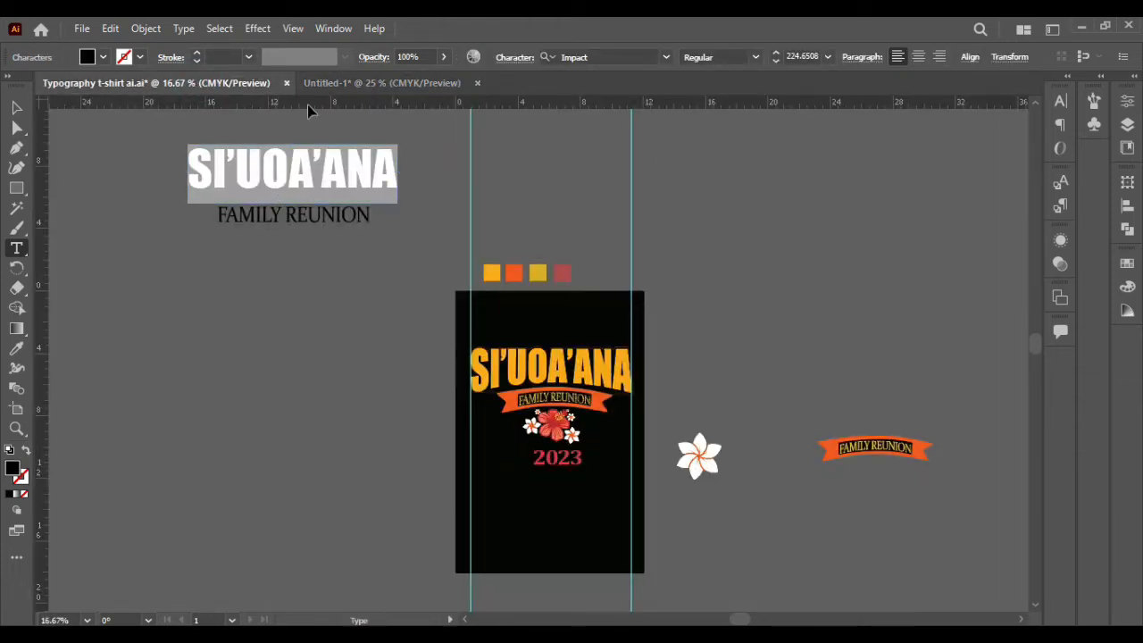
pyautogui.click(313, 83)
pyautogui.click(471, 323)
pyautogui.hotkey('ctrl', 'v')
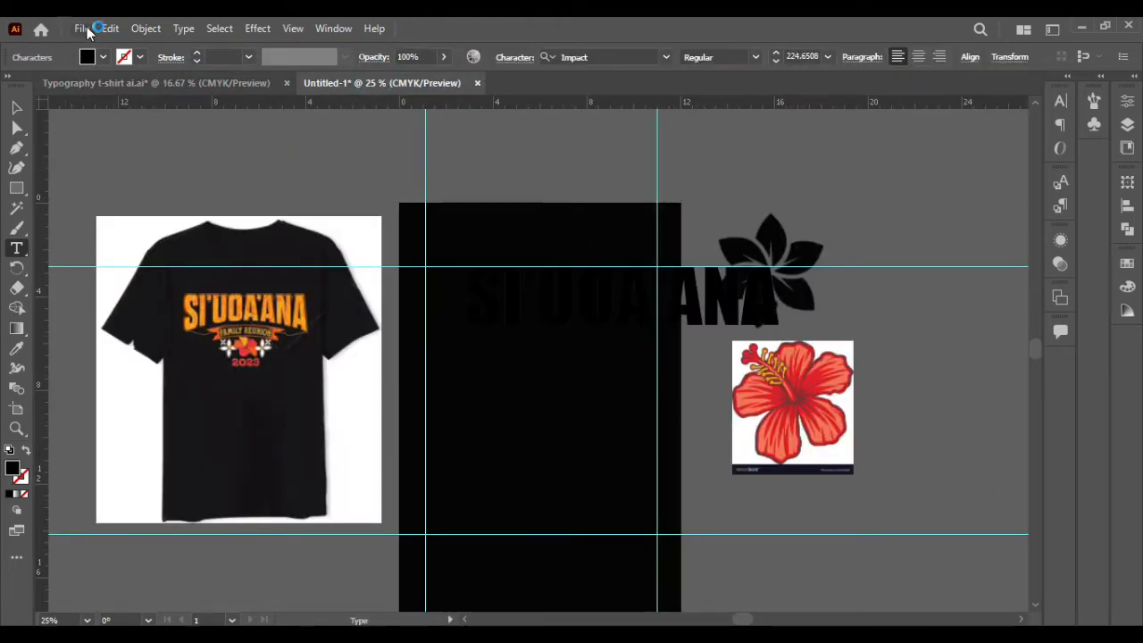
# - Color the SI’UOA’ANA text white, align it to the left guide and set its font size to 164 pt
pyautogui.hotkey('ctrl', 'a')
pyautogui.click(16, 348)
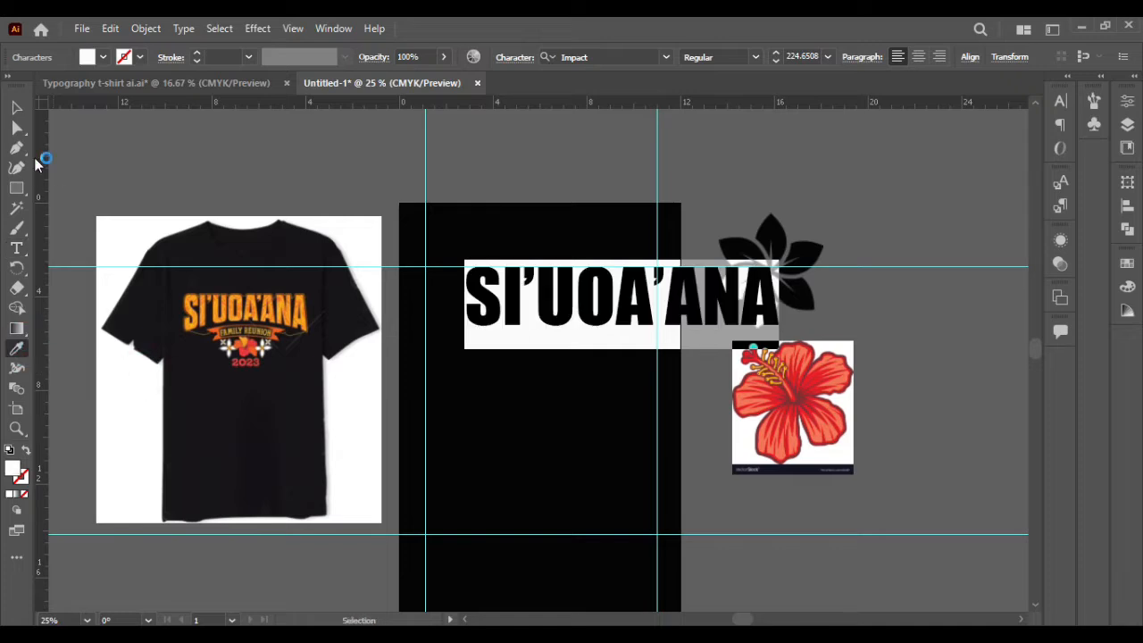
pyautogui.click(16, 107)
pyautogui.moveTo(520, 304); pyautogui.dragTo(481, 313)
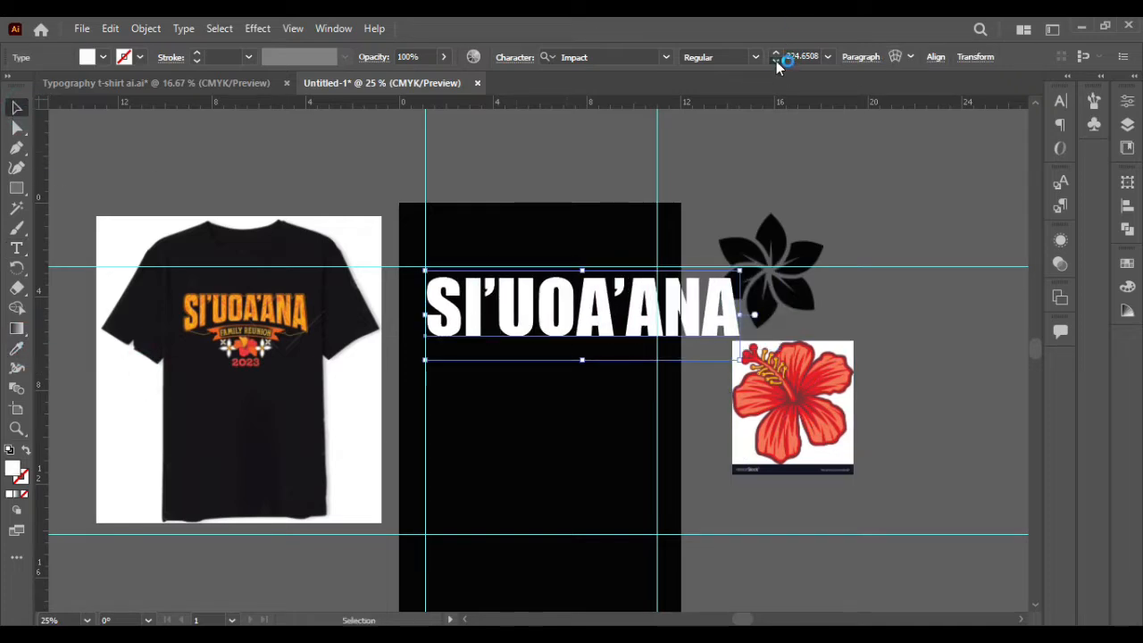
pyautogui.moveTo(776, 60); pyautogui.dragTo(776, 60)
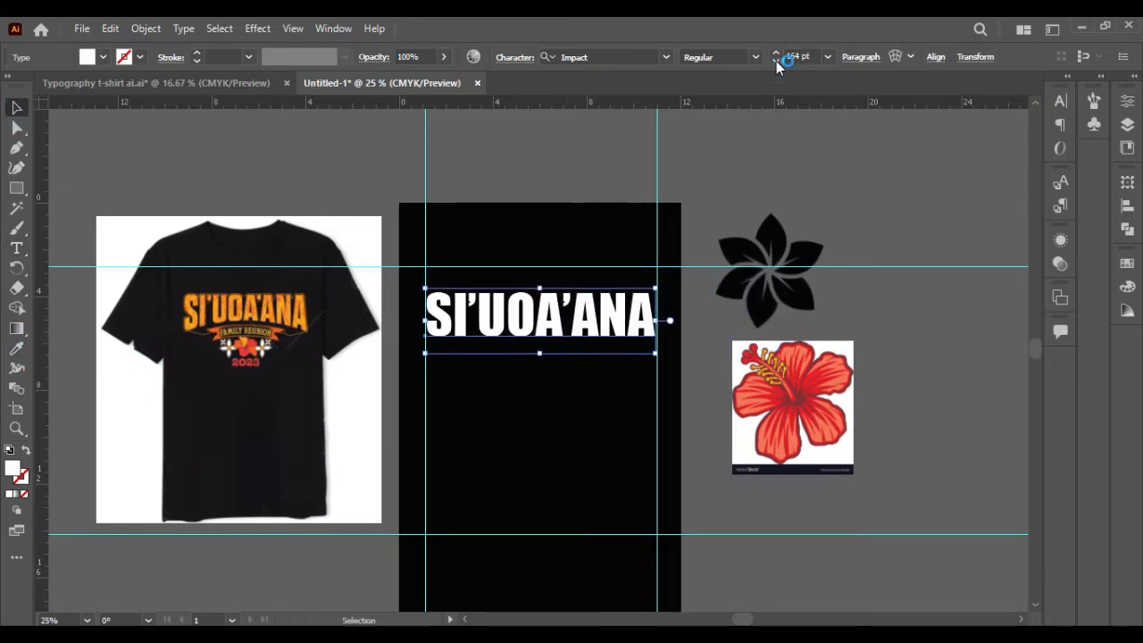
pyautogui.click(561, 352)
pyautogui.click(536, 321)
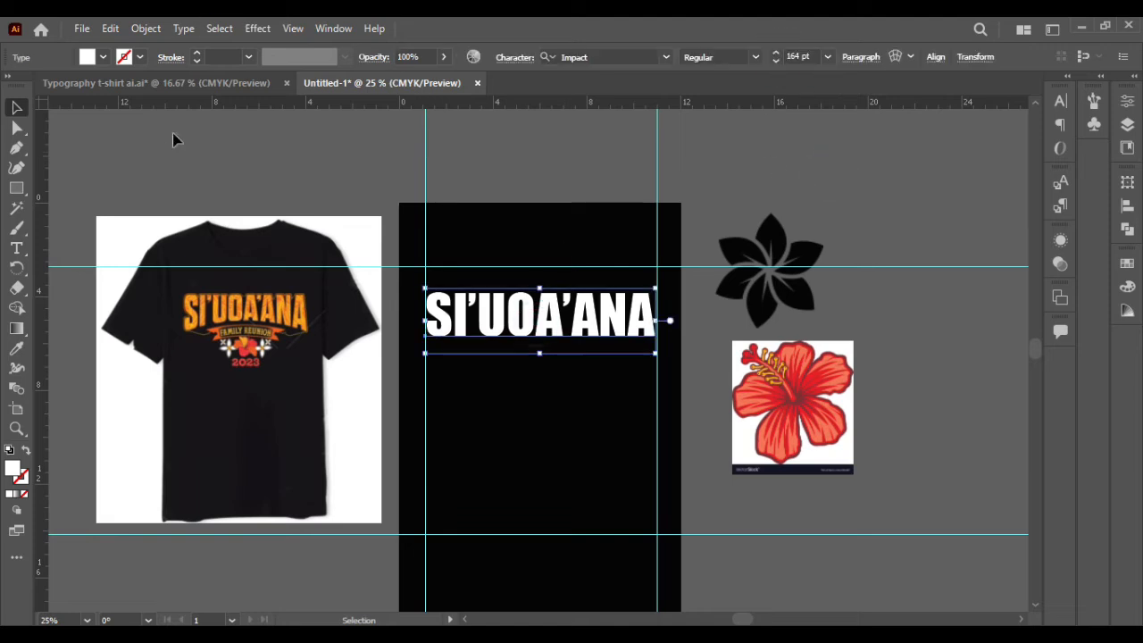
# - Copy the FAMILY REUNION text from the Typography t-shirt document and paste it below the headline in Untitled-1
pyautogui.press('t')
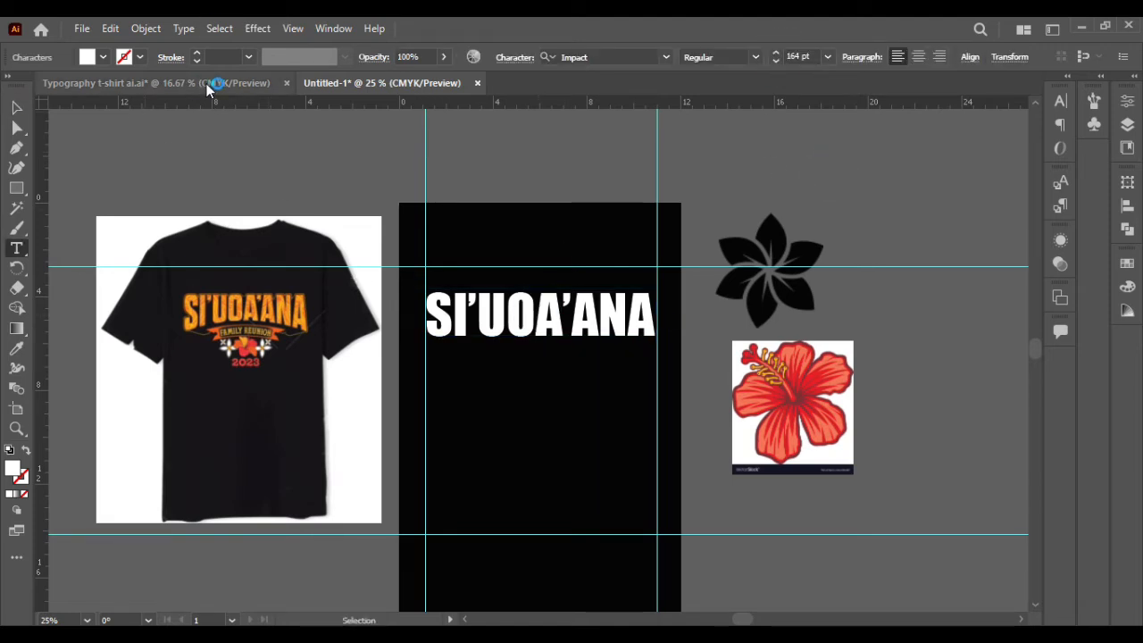
pyautogui.click(156, 82)
pyautogui.tripleClick(304, 214)
pyautogui.hotkey('ctrl', 'c')
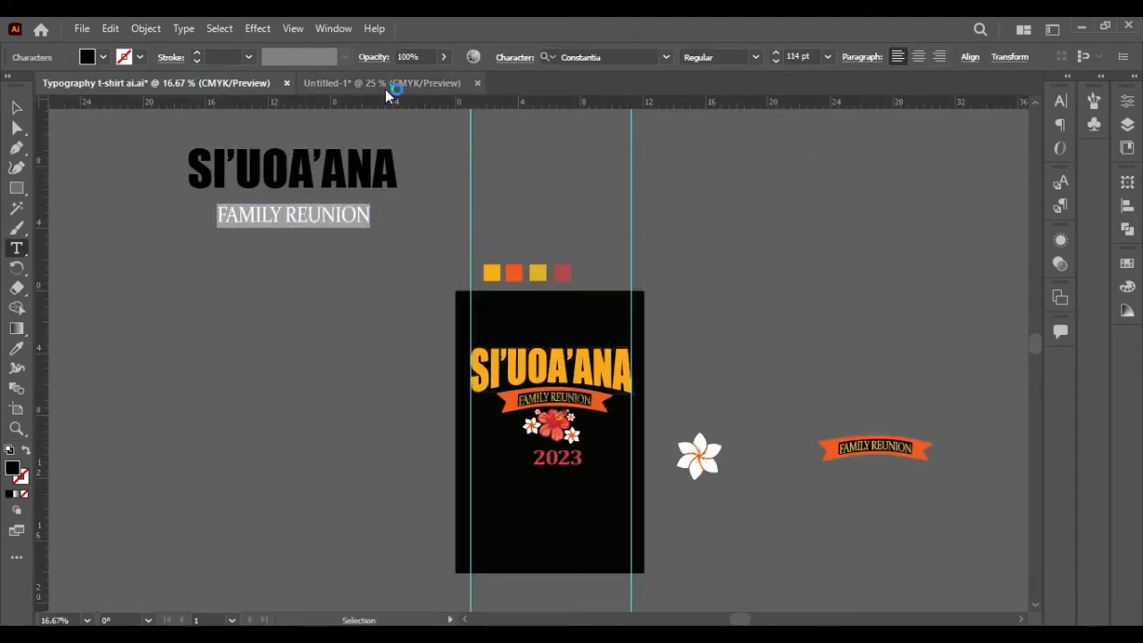
pyautogui.click(384, 83)
pyautogui.click(525, 366)
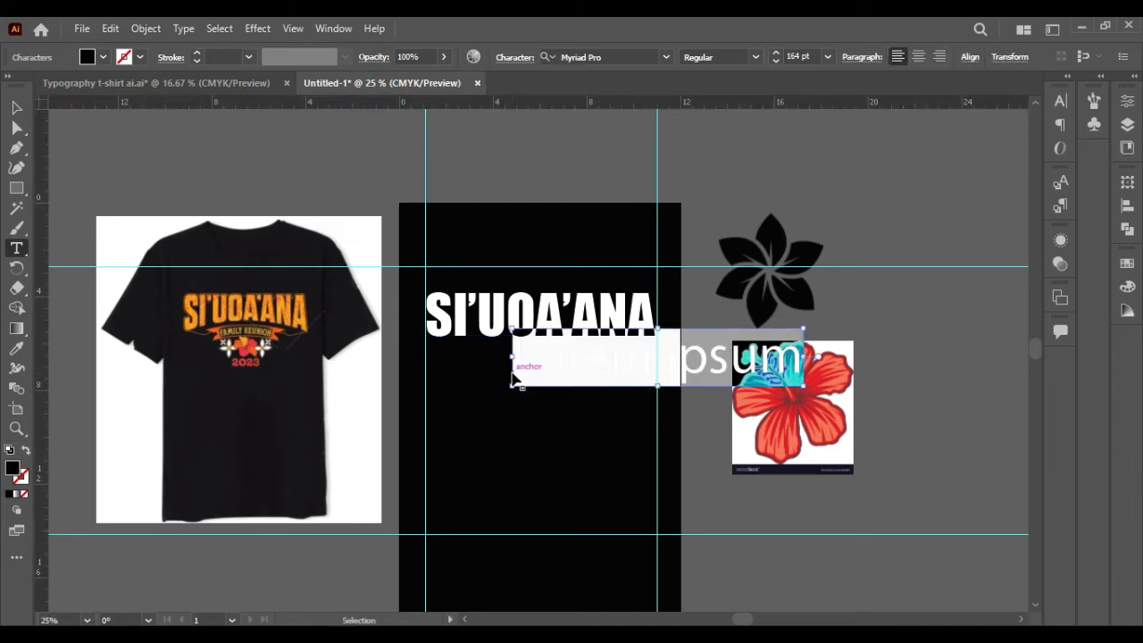
pyautogui.hotkey('ctrl', 'v')
# - Color FAMILY REUNION white, move it to the left guide under the headline and reduce its font size
pyautogui.hotkey('ctrl', 'a')
pyautogui.click(16, 348)
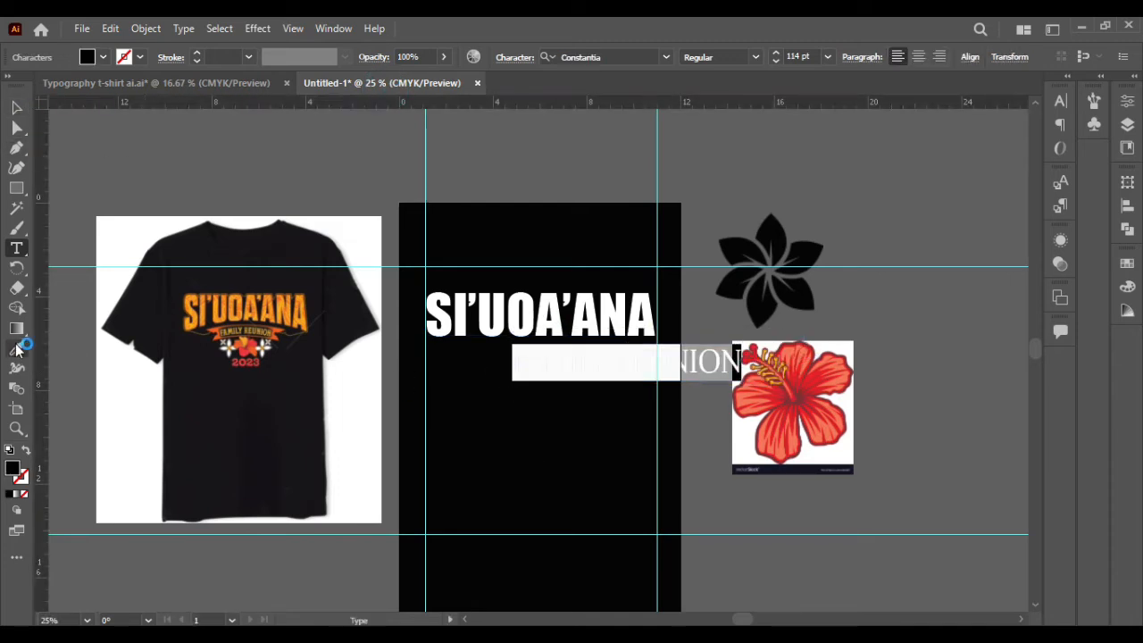
pyautogui.click(120, 229)
pyautogui.click(17, 108)
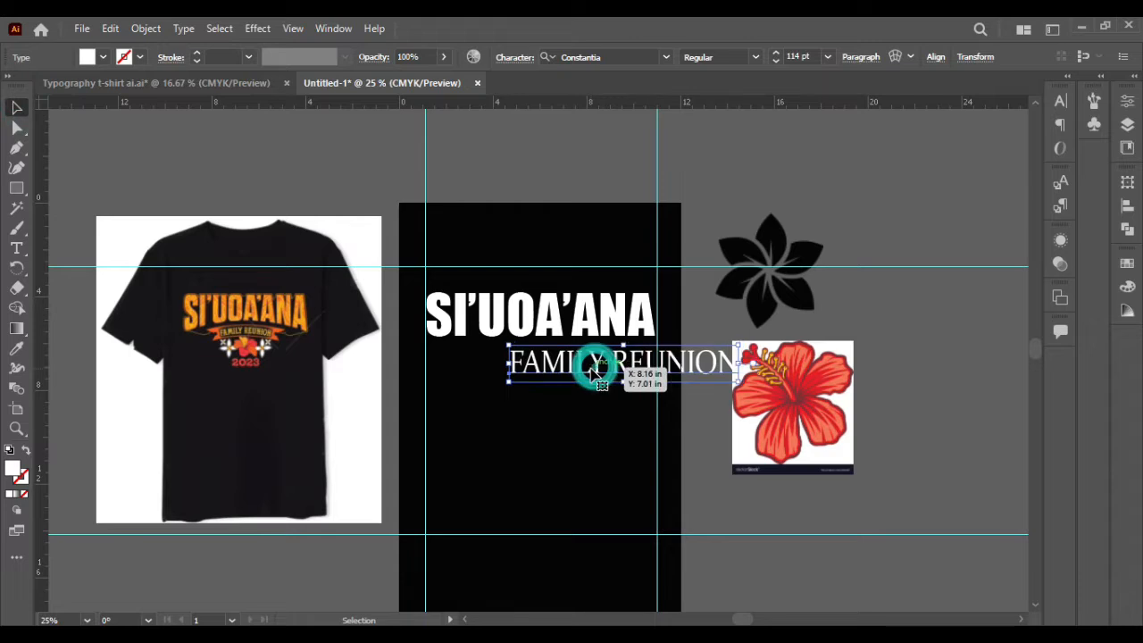
pyautogui.moveTo(593, 366); pyautogui.dragTo(523, 368)
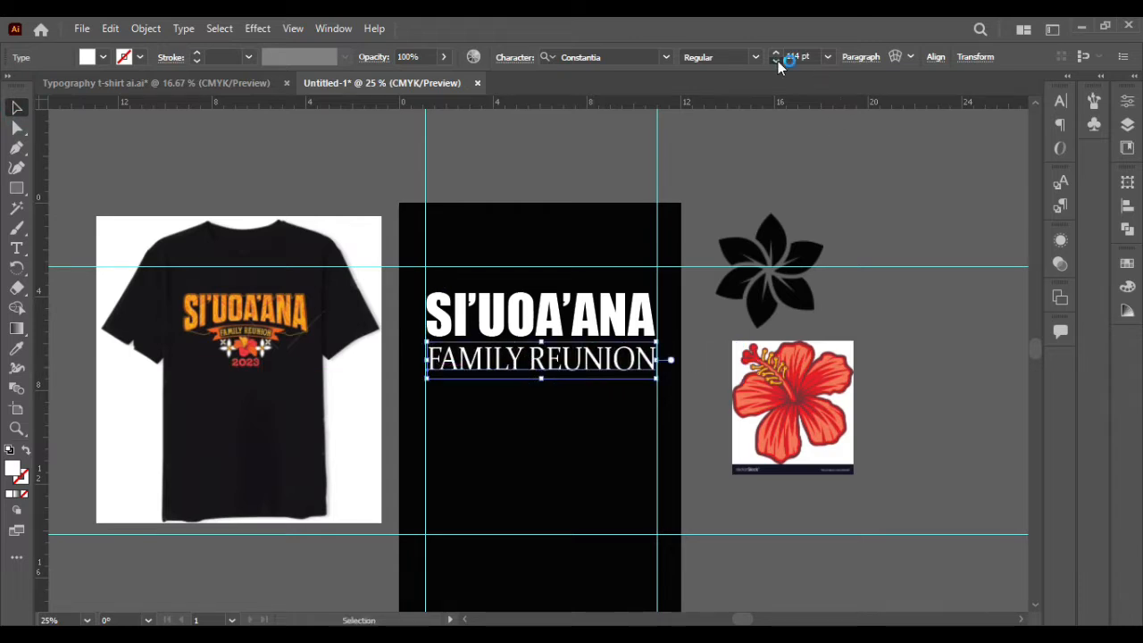
pyautogui.click(777, 62)
pyautogui.click(776, 62)
# - Center FAMILY REUNION horizontally on the SI’UOA’ANA headline as the key object
pyautogui.keyDown('shift'); pyautogui.click(540, 314); pyautogui.keyUp('shift')
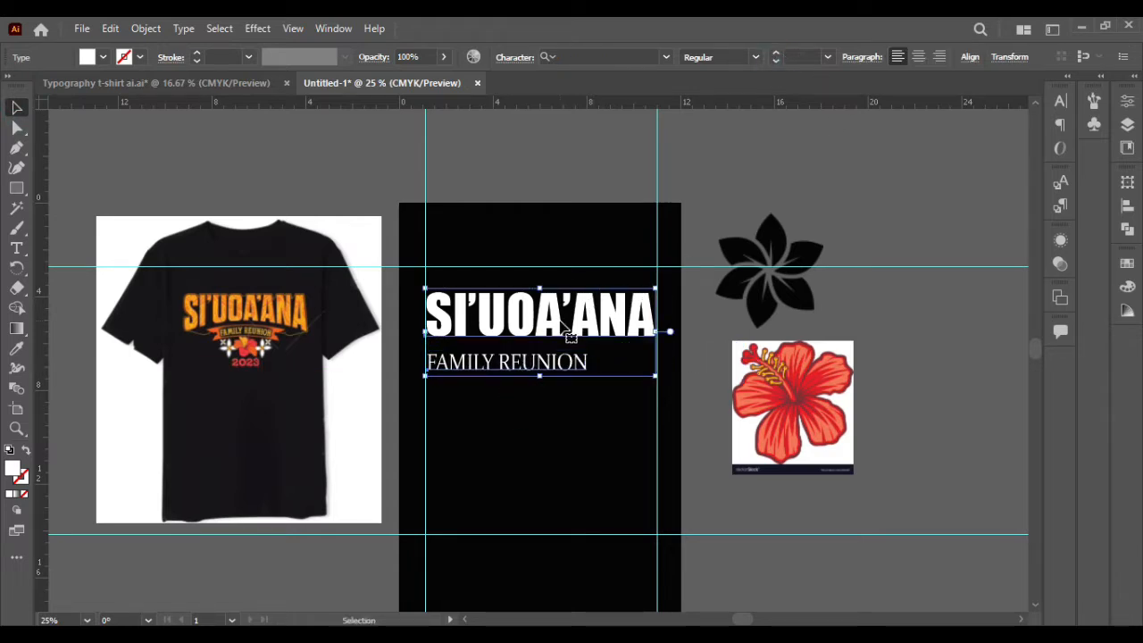
pyautogui.click(540, 315)
pyautogui.click(970, 56)
pyautogui.click(825, 106)
pyautogui.click(556, 235)
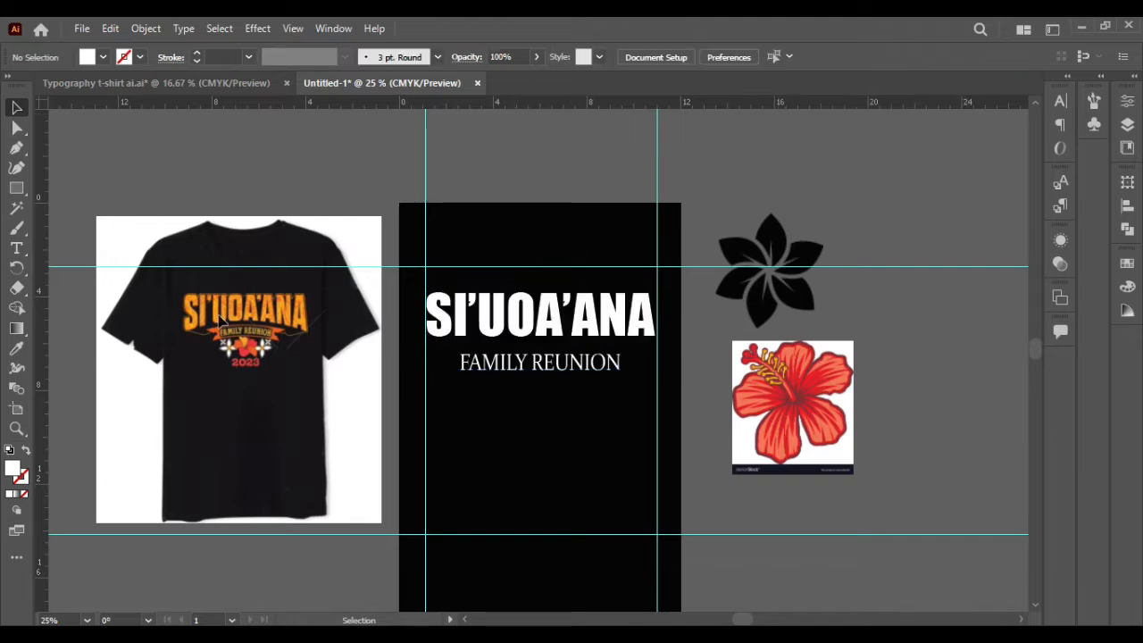
# - Copy the four color swatch squares from the Typography t-shirt document to just above the artboard in Untitled-1
pyautogui.click(156, 83)
pyautogui.click(483, 243)
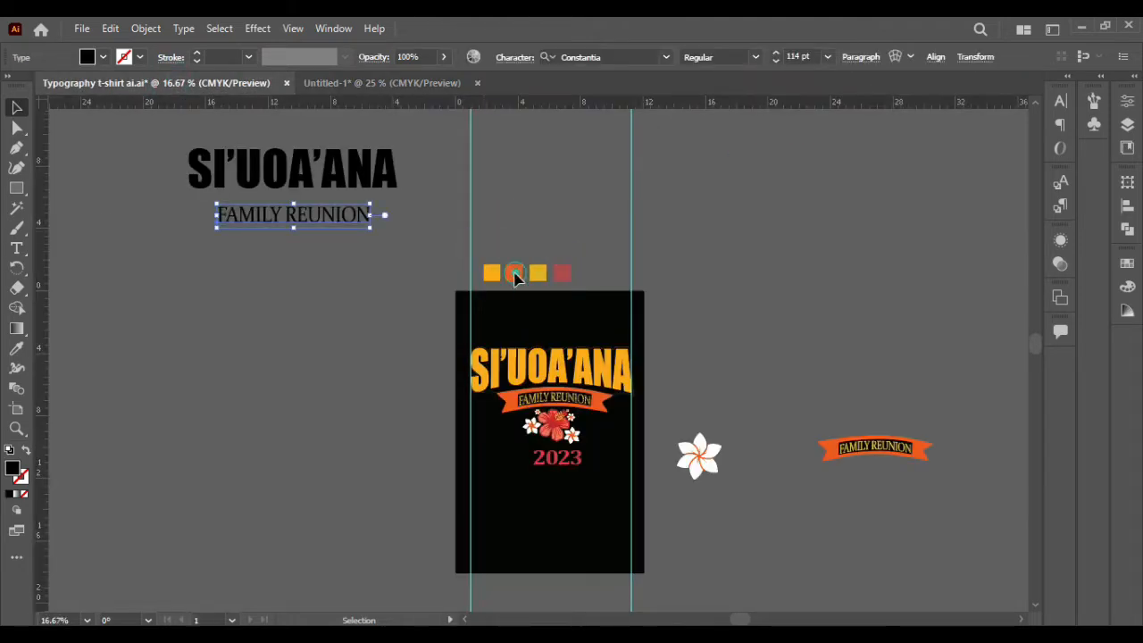
pyautogui.click(514, 277)
pyautogui.click(552, 277)
pyautogui.scroll(5, 551, 277)
pyautogui.scroll(-2, 552, 279)
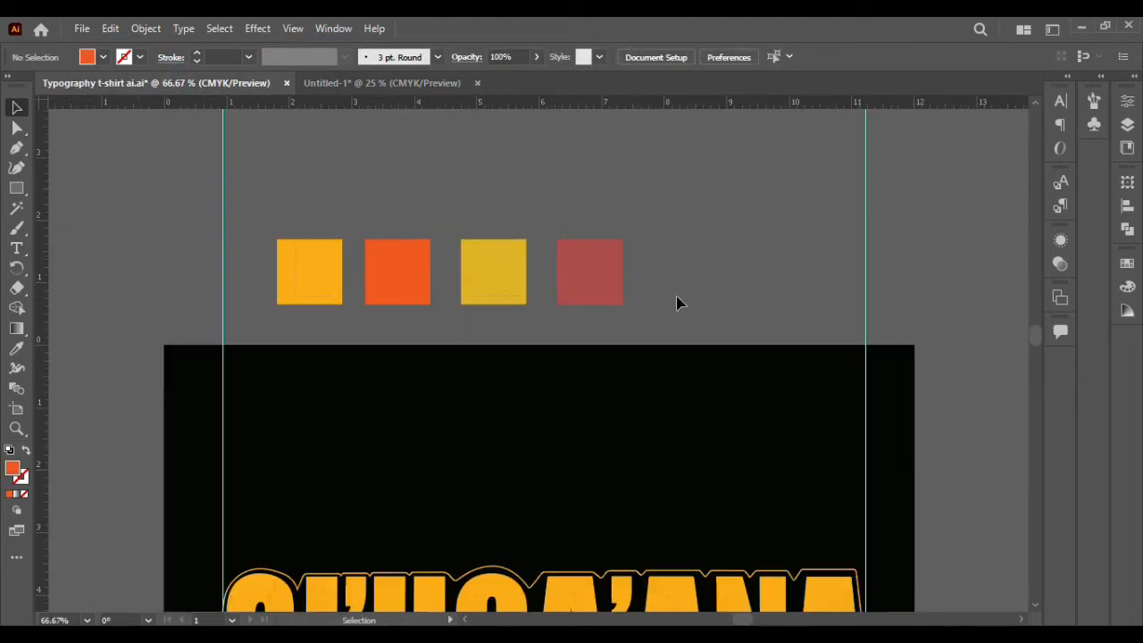
pyautogui.moveTo(676, 304); pyautogui.dragTo(270, 234)
pyautogui.moveTo(500, 272); pyautogui.dragTo(554, 182)
pyautogui.click(773, 174)
pyautogui.scroll(-3, 569, 341)
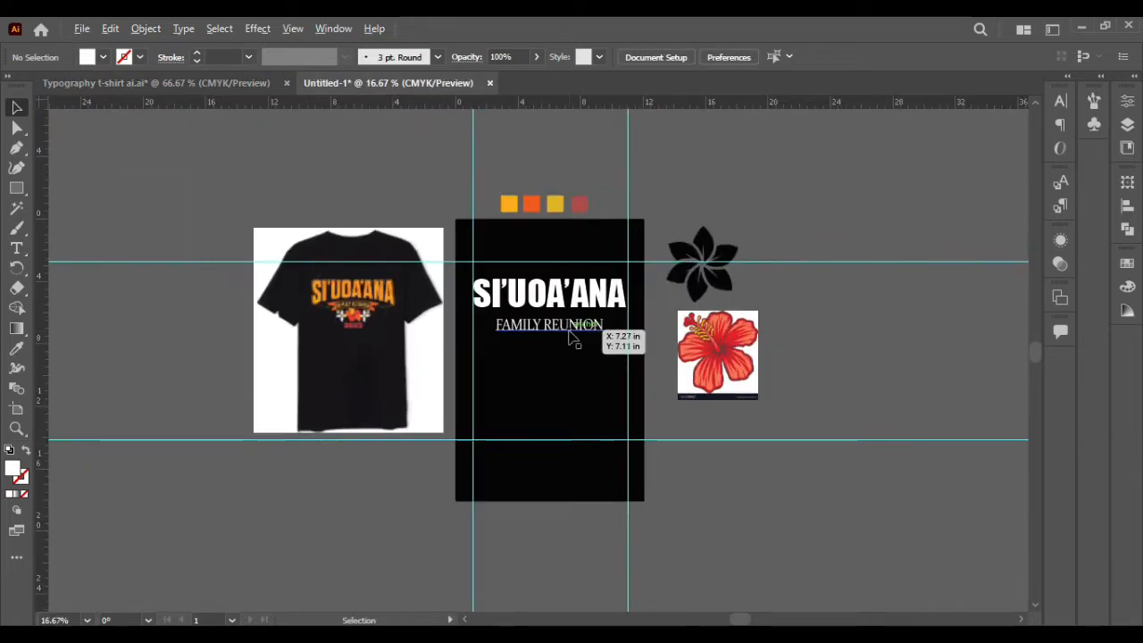
# - Duplicate both text lines onto the pasteboard to the upper right of the artboard
pyautogui.moveTo(571, 338); pyautogui.dragTo(853, 200)
pyautogui.click(840, 324)
pyautogui.scroll(1, 565, 329)
pyautogui.scroll(1, 565, 330)
pyautogui.hscroll(1, 563, 331)
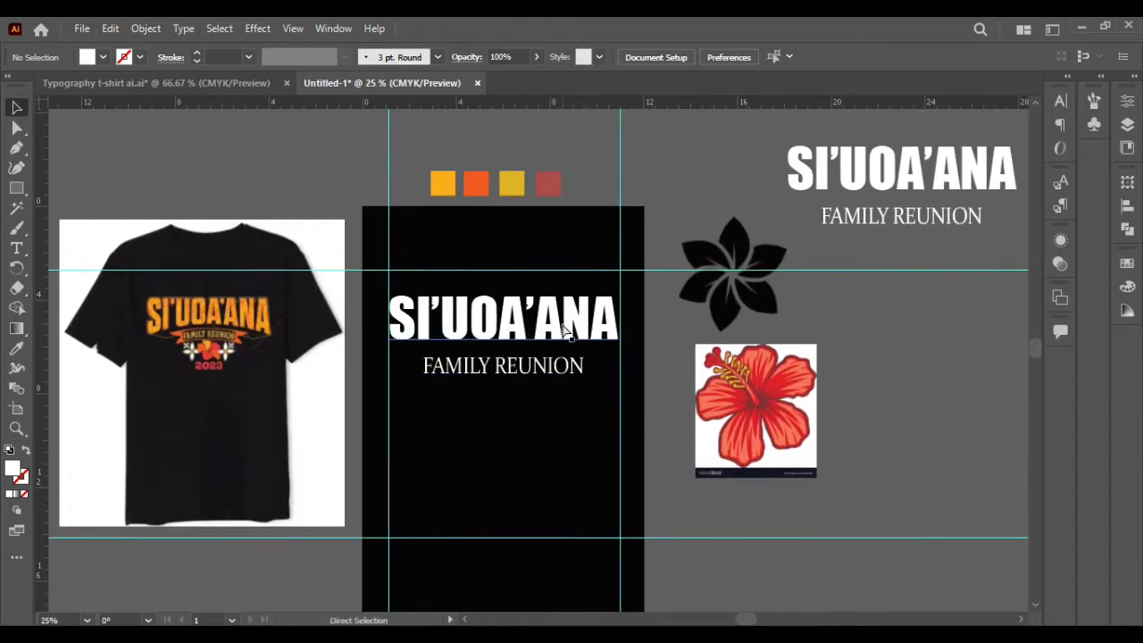
# - Reduce the font size of FAMILY REUNION under the headline on the artboard to 65 pt
pyautogui.click(523, 371)
pyautogui.click(776, 60)
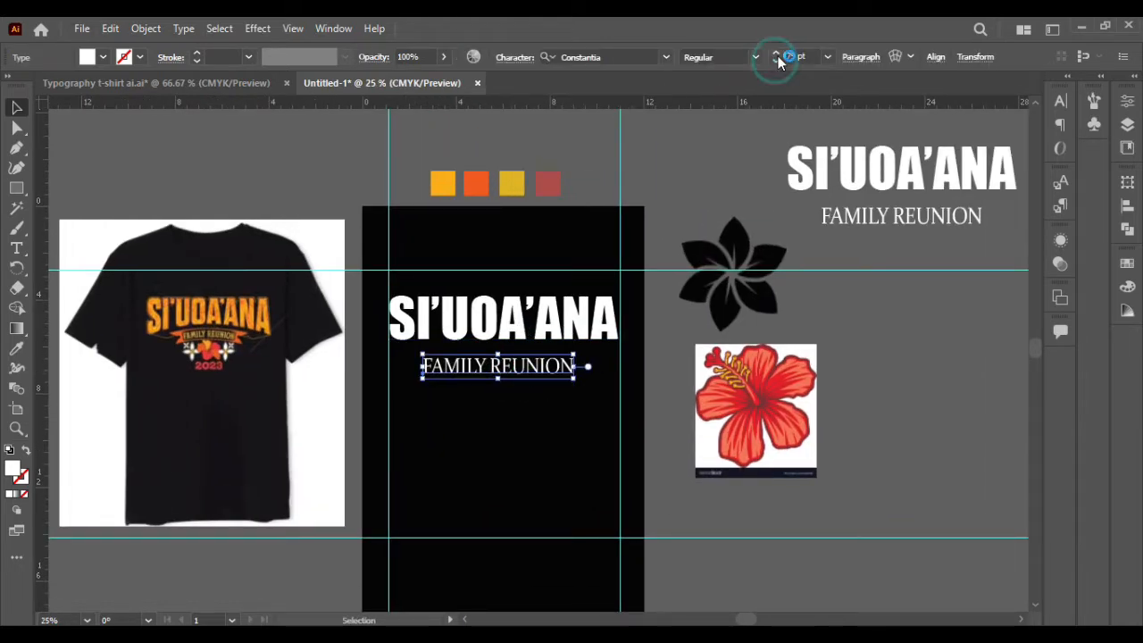
pyautogui.click(776, 61)
pyautogui.click(776, 61)
pyautogui.click(776, 60)
pyautogui.click(776, 61)
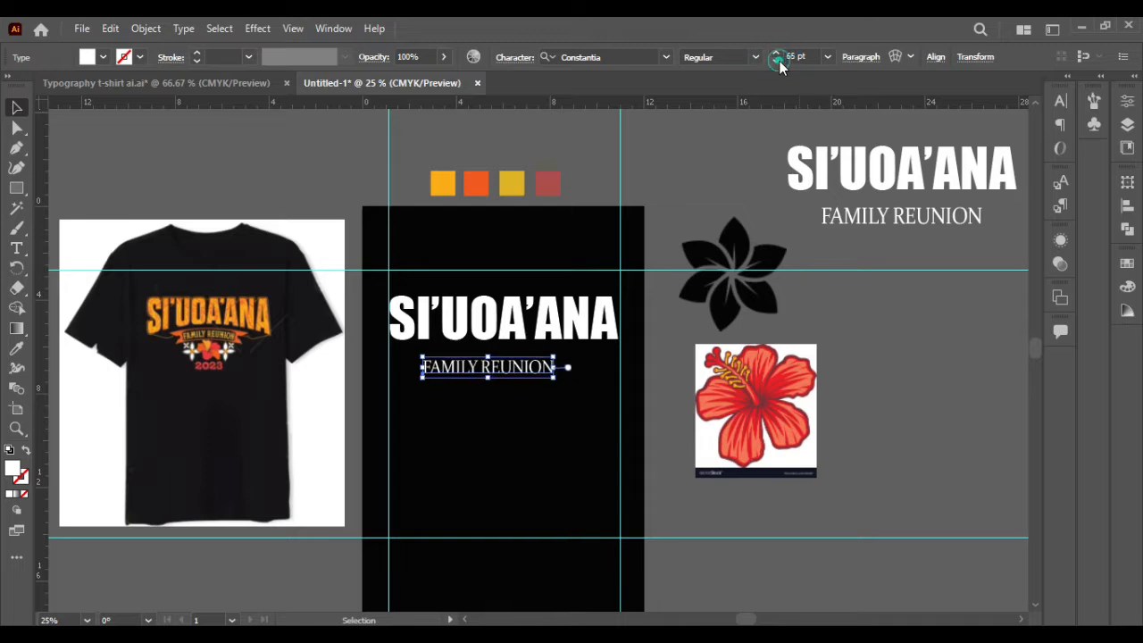
# - Center FAMILY REUNION horizontally with the SI’UOA’ANA headline on the artboard
pyautogui.click(498, 421)
pyautogui.click(516, 326)
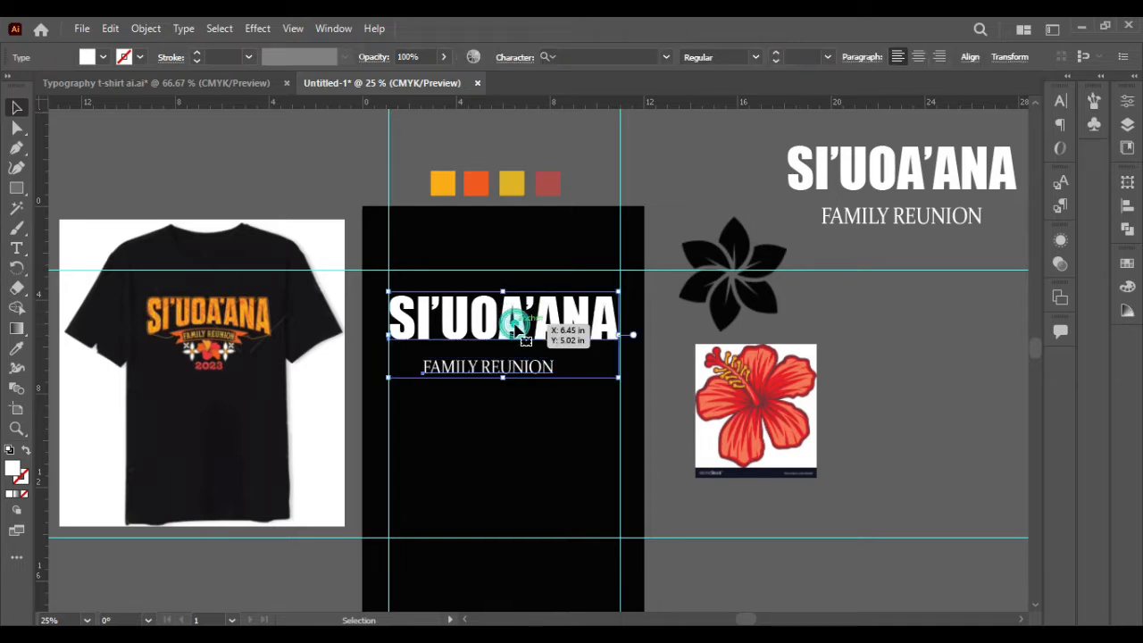
pyautogui.click(971, 58)
pyautogui.click(823, 105)
pyautogui.click(514, 448)
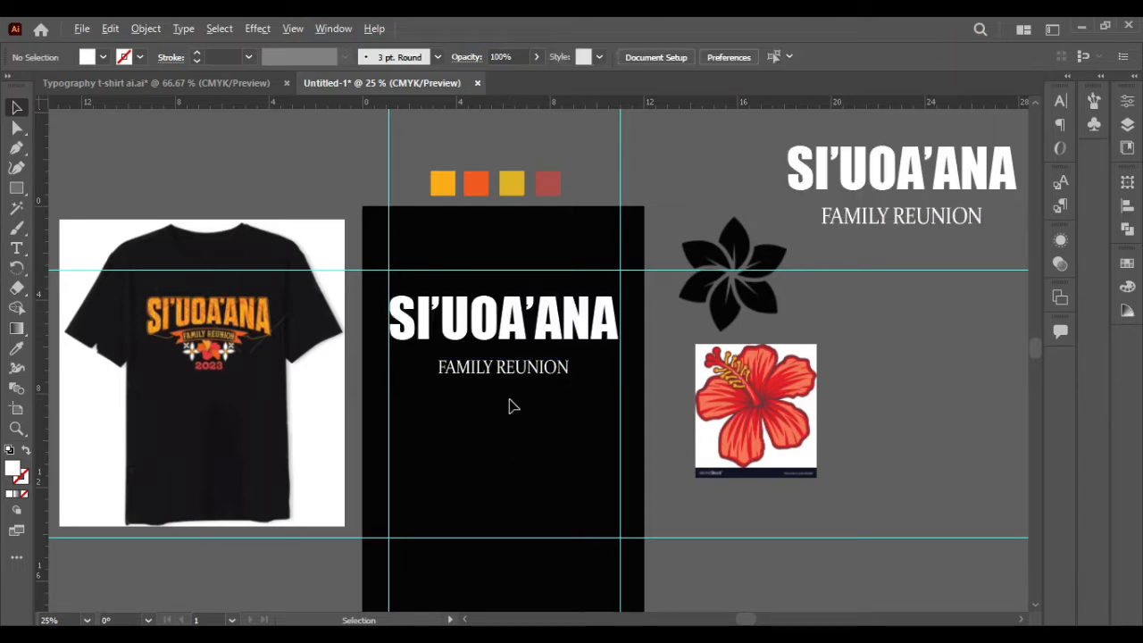
# - Convert both text lines on the artboard, SI’UOA’ANA and FAMILY REUNION, to outlines
pyautogui.hotkey('ctrl', '+')
pyautogui.click(578, 356)
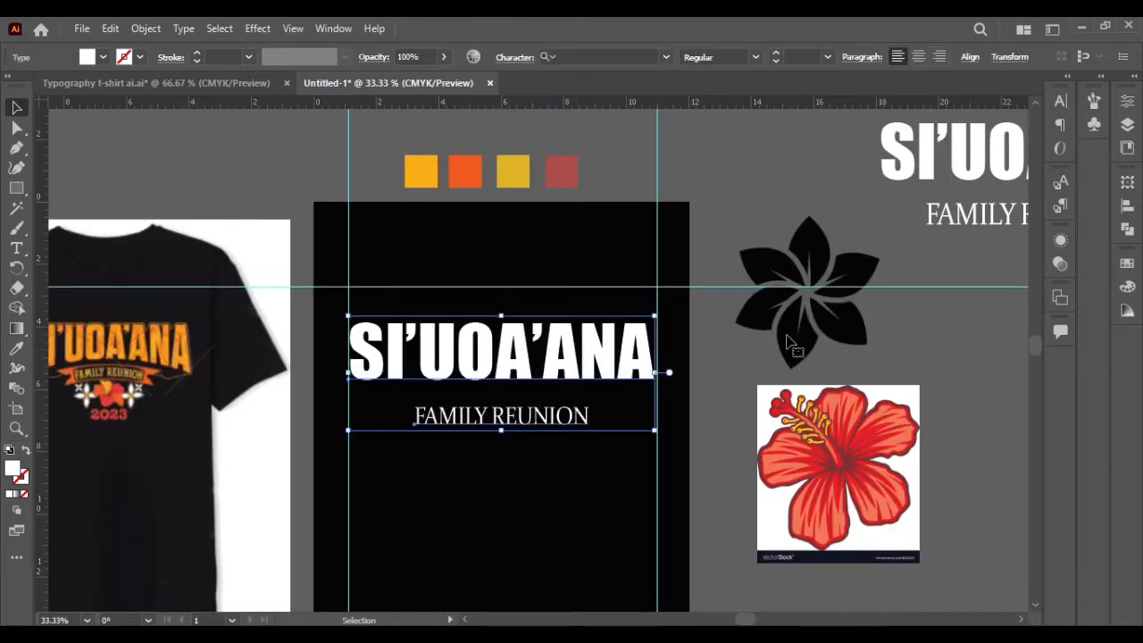
pyautogui.rightClick(615, 384)
pyautogui.click(636, 393)
pyautogui.click(594, 540)
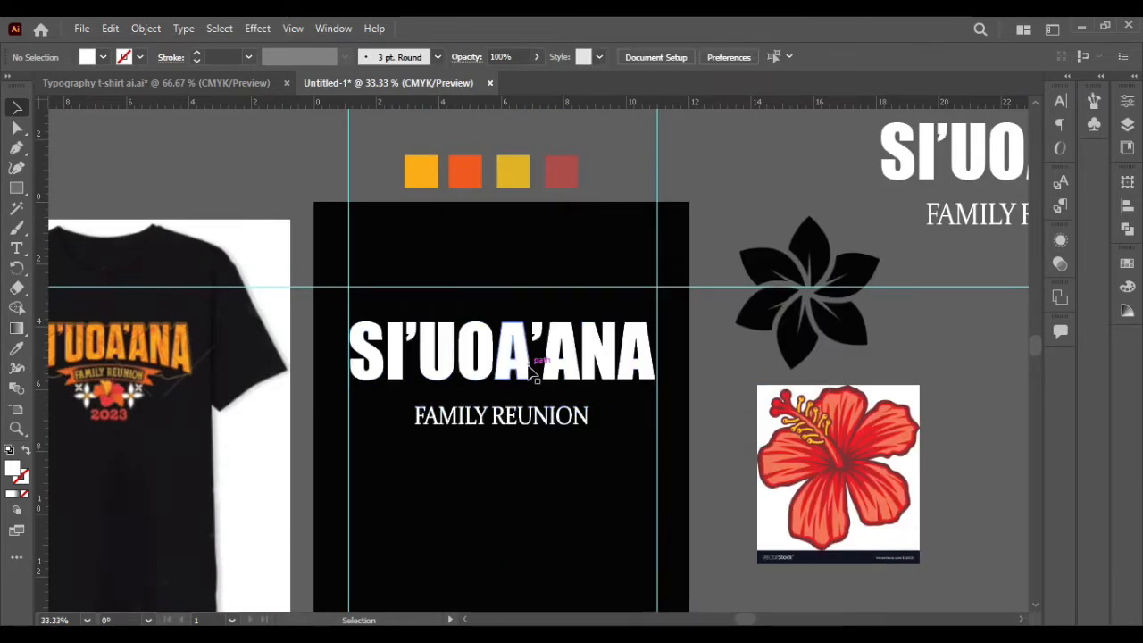
# - Warp the outlined SI’UOA’ANA headline with a horizontal Arc Lower effect at -15% bend
pyautogui.click(513, 353)
pyautogui.click(257, 28)
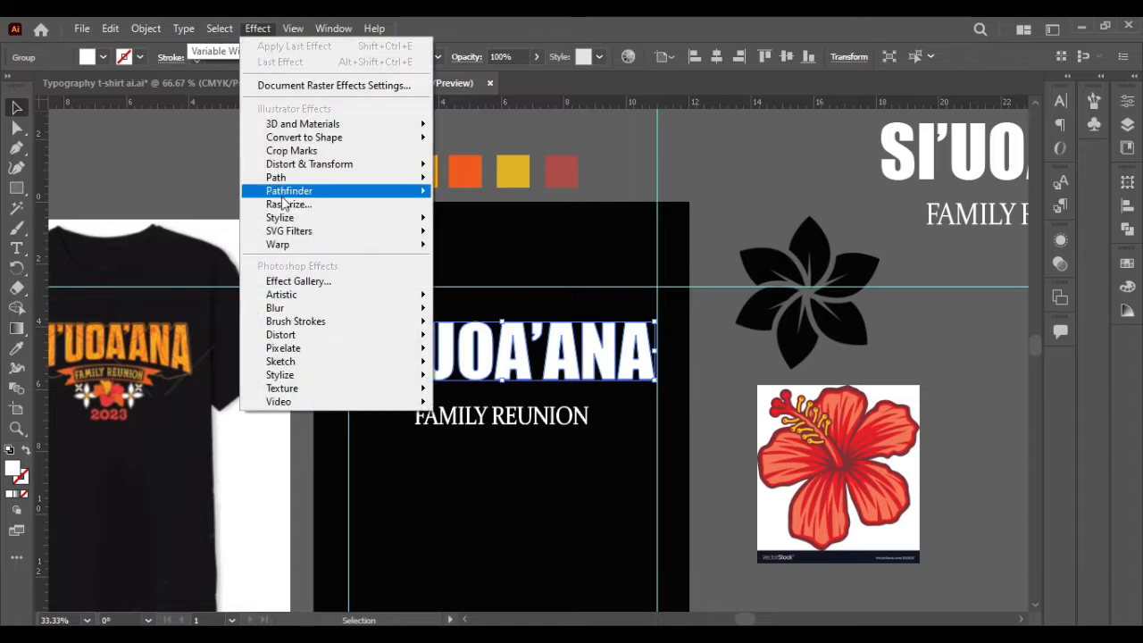
pyautogui.moveTo(357, 244)
pyautogui.click(482, 265)
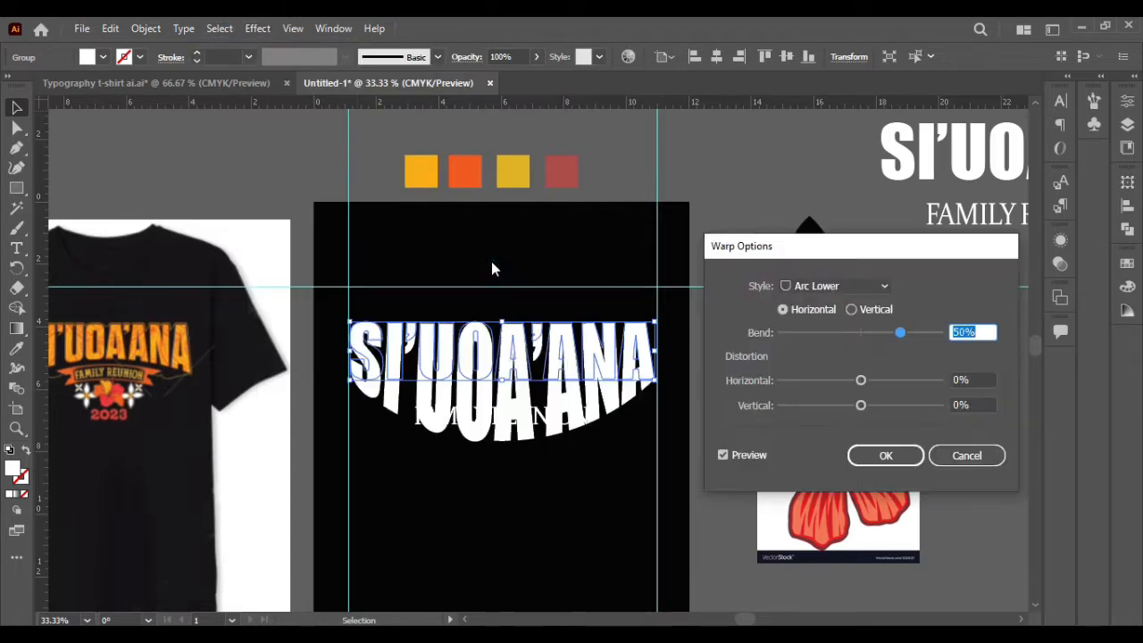
pyautogui.moveTo(856, 336); pyautogui.dragTo(850, 336)
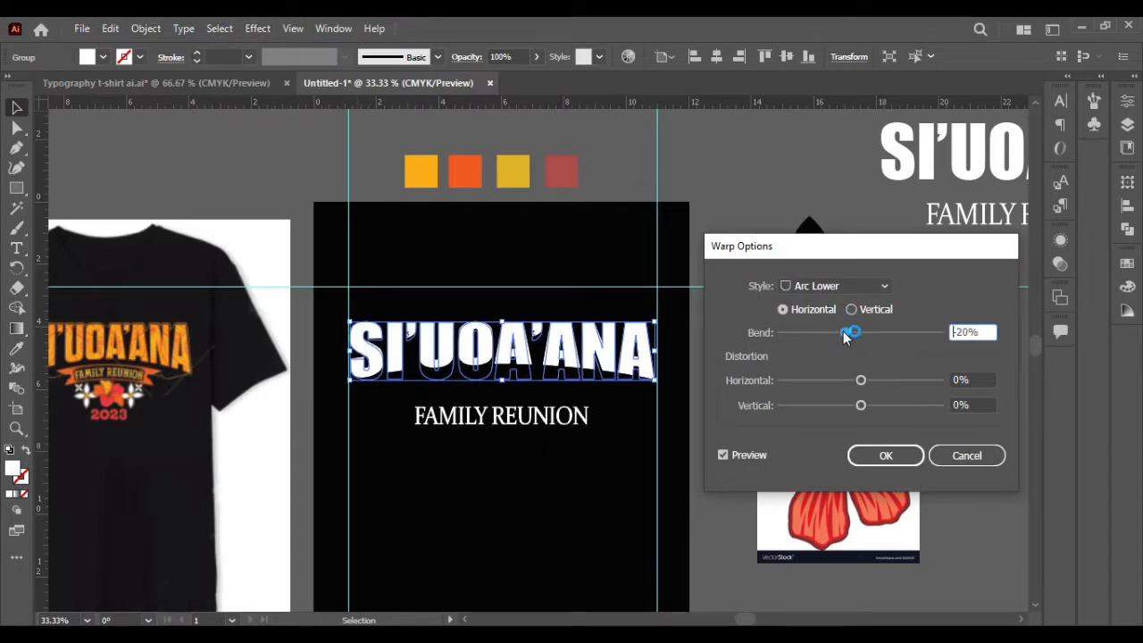
pyautogui.click(884, 287)
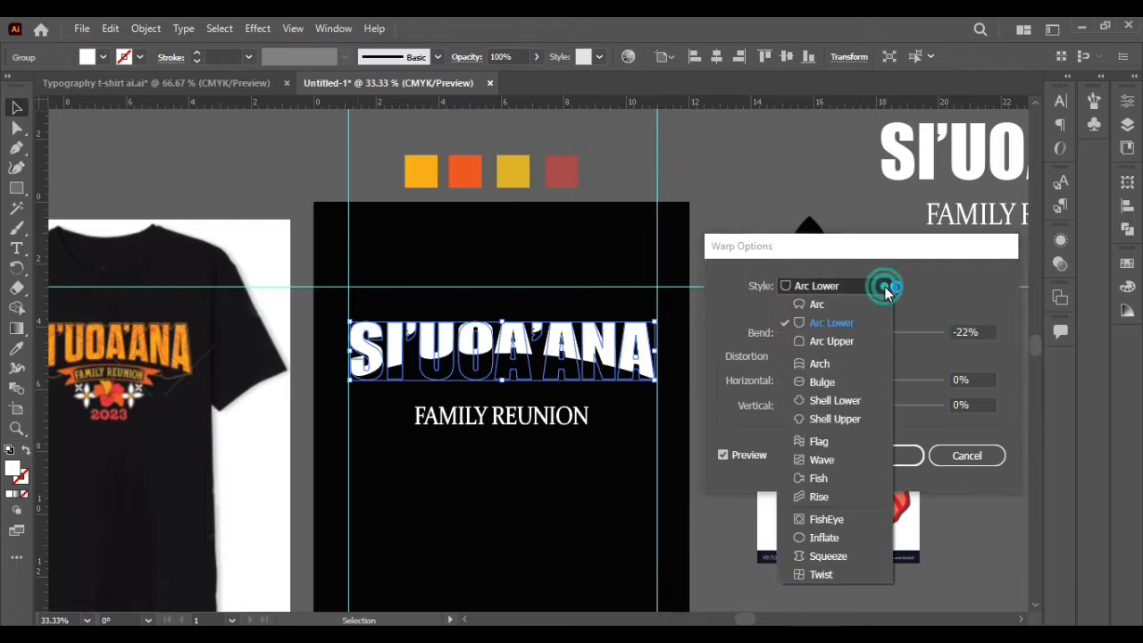
pyautogui.click(885, 287)
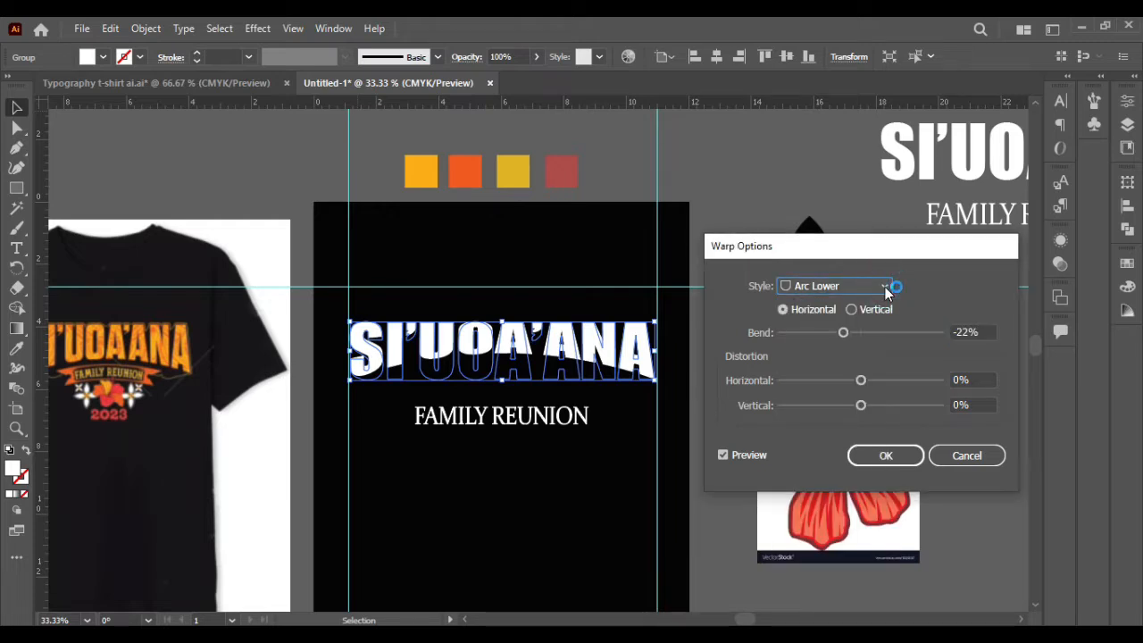
pyautogui.click(844, 332)
pyautogui.moveTo(845, 334); pyautogui.dragTo(849, 335)
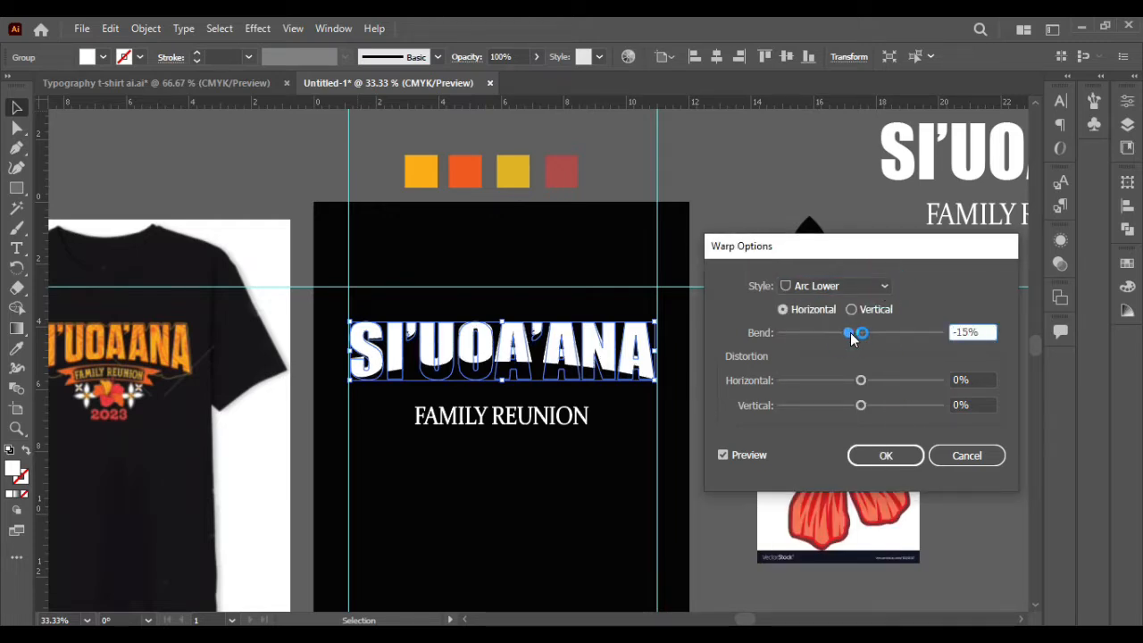
pyautogui.click(885, 456)
# - Stretch the warped headline taller from its lower edge and move FAMILY REUNION further down below it
pyautogui.moveTo(501, 380); pyautogui.dragTo(502, 407)
pyautogui.click(557, 505)
pyautogui.click(556, 375)
pyautogui.click(493, 491)
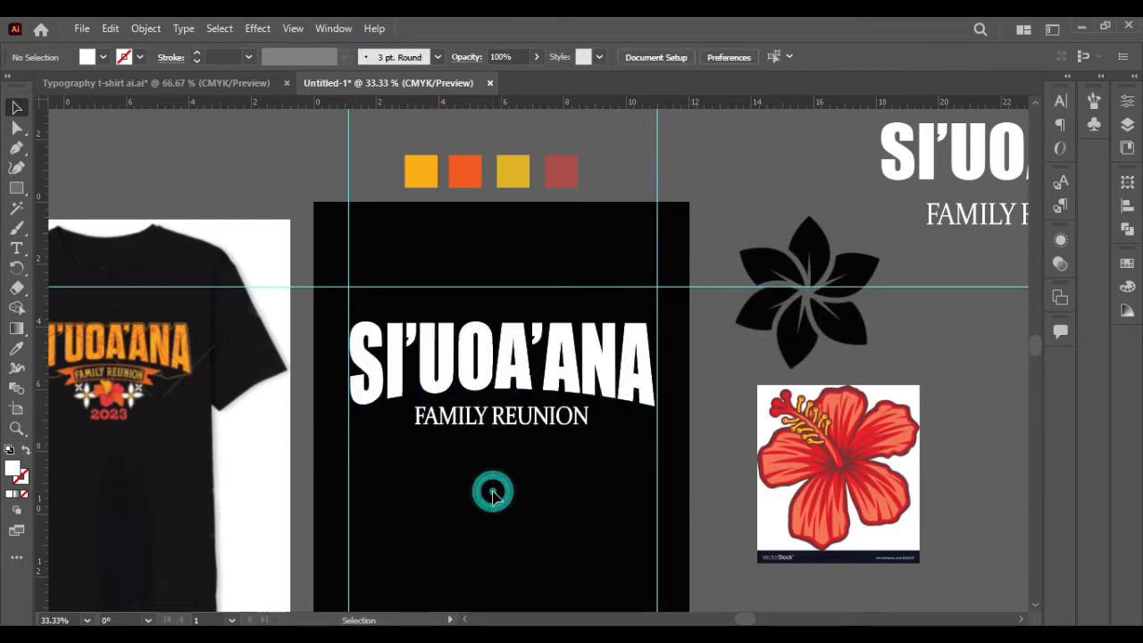
pyautogui.hscroll(-1, 511, 383)
pyautogui.click(527, 458)
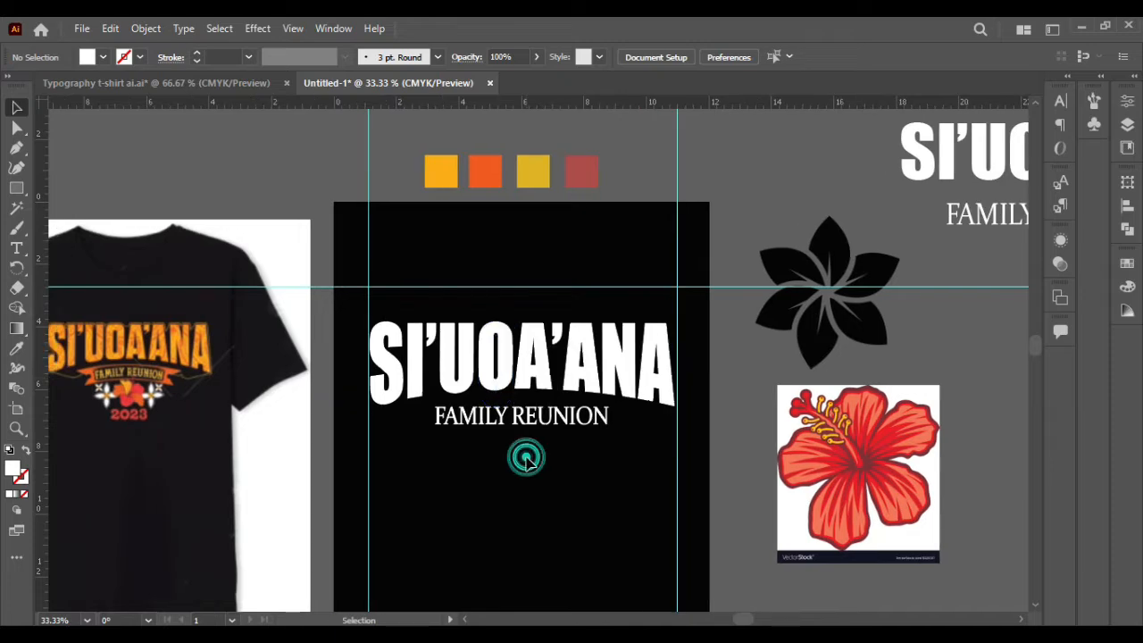
pyautogui.scroll(1, 585, 402)
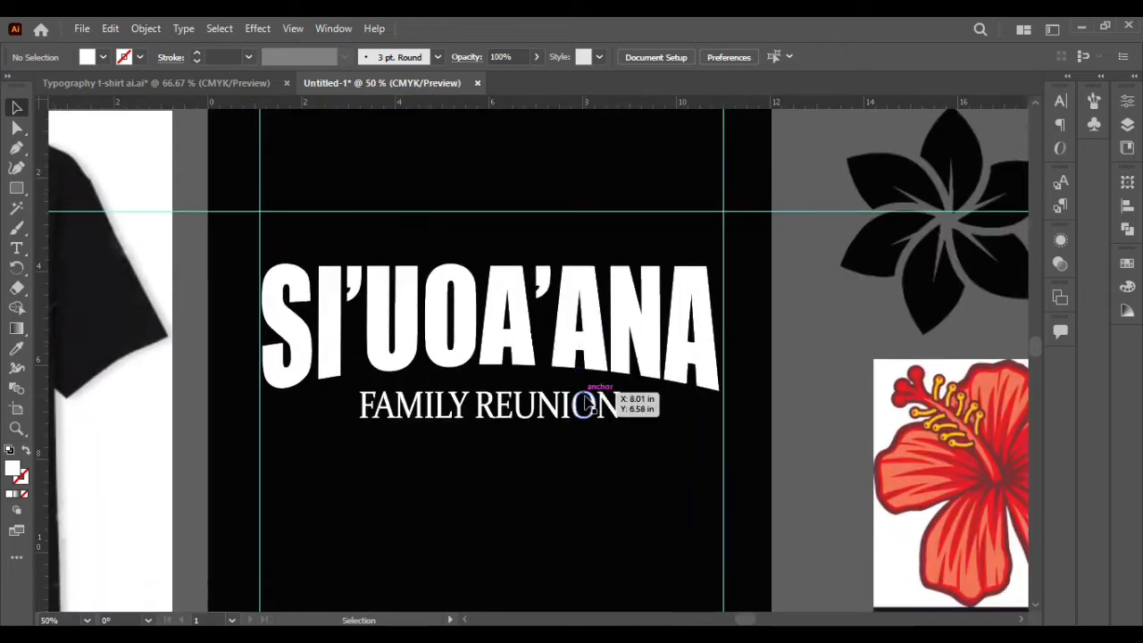
pyautogui.moveTo(554, 402); pyautogui.dragTo(574, 458)
# - Apply a second Arc Lower warp to the headline with -15% bend and -7% horizontal distortion
pyautogui.click(491, 354)
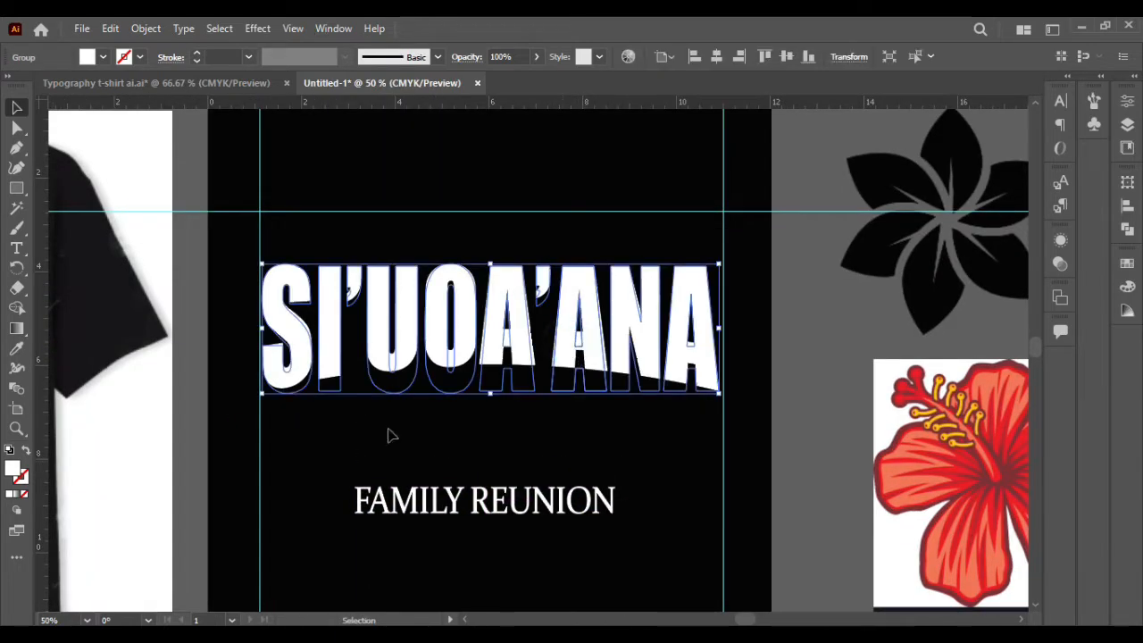
pyautogui.click(257, 27)
pyautogui.moveTo(375, 244)
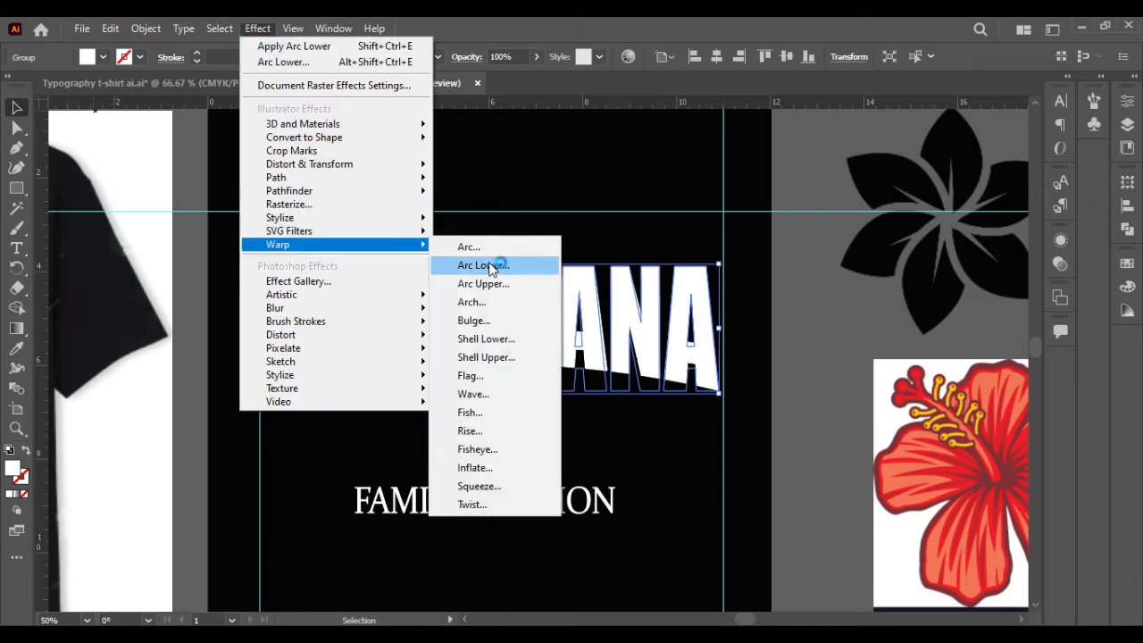
pyautogui.click(489, 266)
pyautogui.click(648, 361)
pyautogui.moveTo(862, 380)
pyautogui.mouseDown()
pyautogui.moveTo(871, 385)
pyautogui.moveTo(857, 383)
pyautogui.mouseUp()
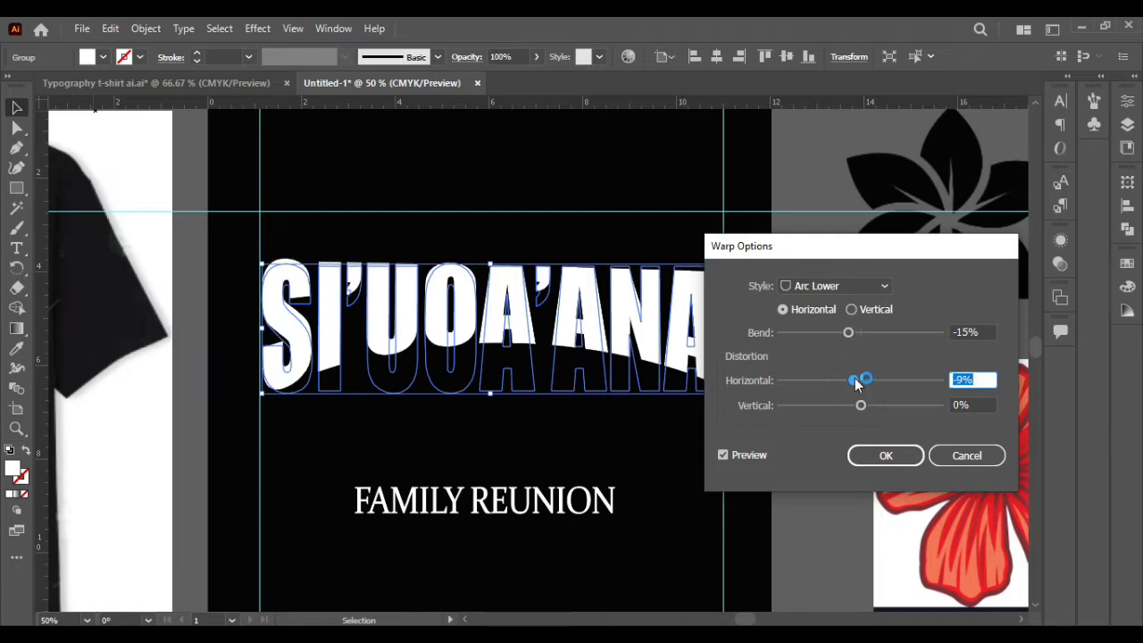
pyautogui.click(885, 456)
pyautogui.click(510, 192)
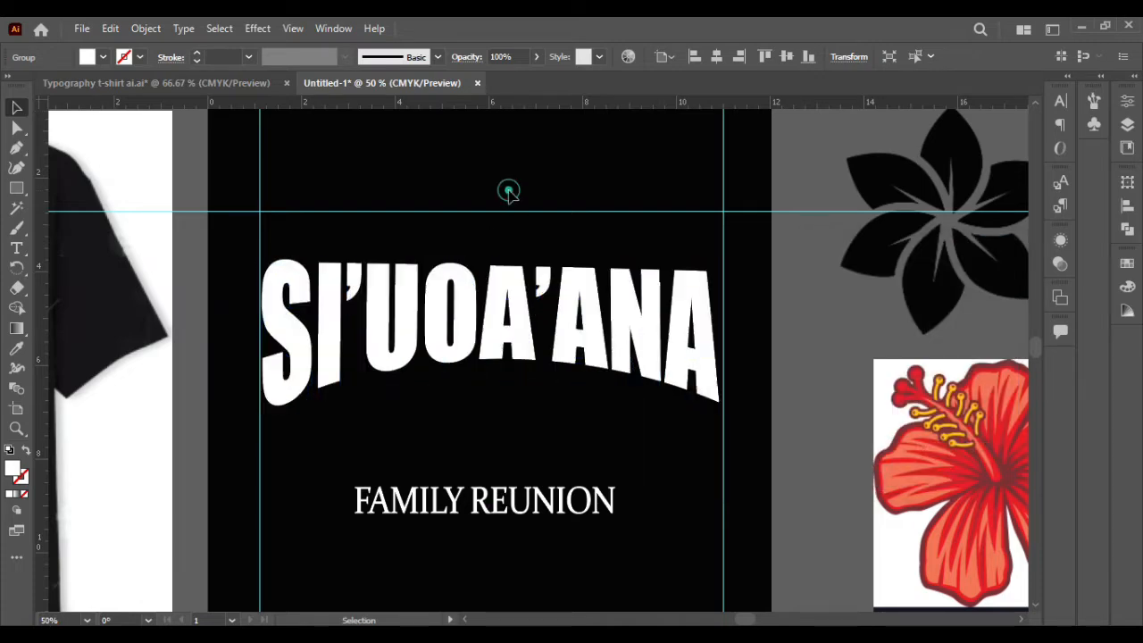
# - Expand the appearance of the warped SI’UOA’ANA headline
pyautogui.click(576, 402)
pyautogui.click(146, 28)
pyautogui.click(214, 238)
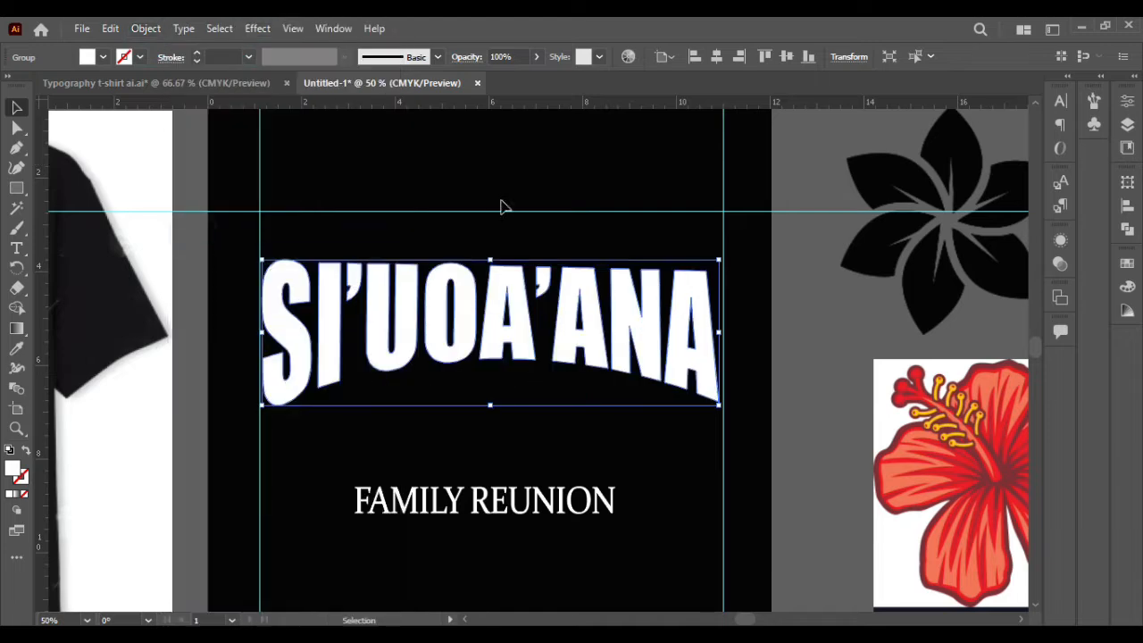
pyautogui.click(503, 205)
# - Color the SI’UOA’ANA headline with the yellow-orange of the first swatch square, sampled with the Eyedropper tool
pyautogui.scroll(2, 498, 252)
pyautogui.click(450, 416)
pyautogui.click(16, 348)
pyautogui.click(427, 145)
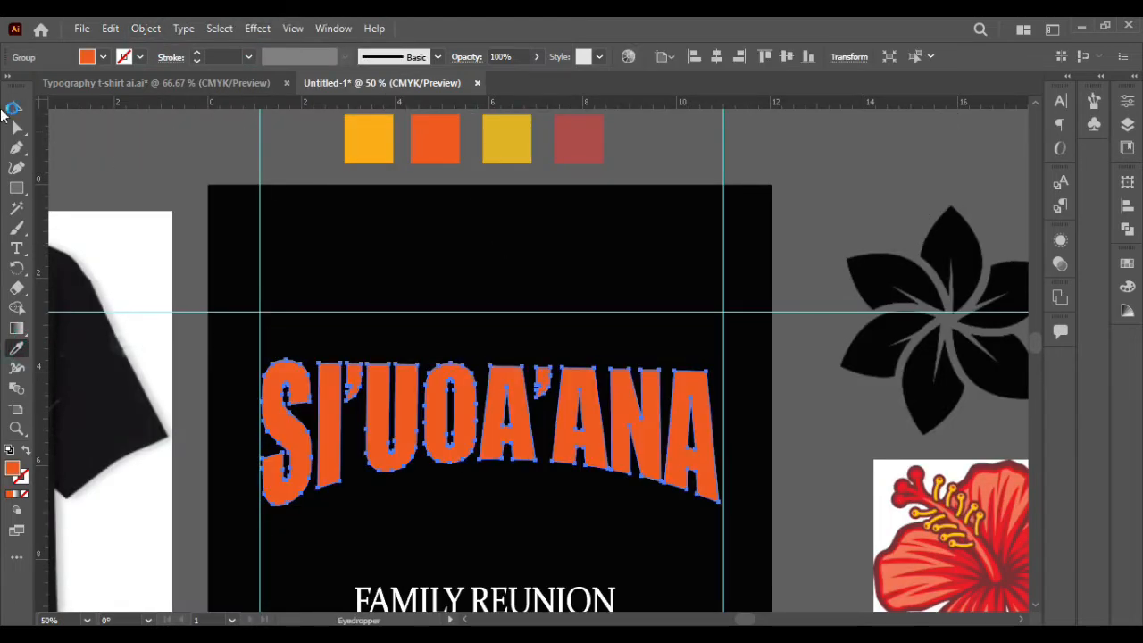
pyautogui.click(386, 132)
pyautogui.click(16, 107)
pyautogui.click(559, 447)
# - Try to stretch the SI’UOA’ANA headline slightly taller from its lower edge
pyautogui.scroll(-2, 559, 446)
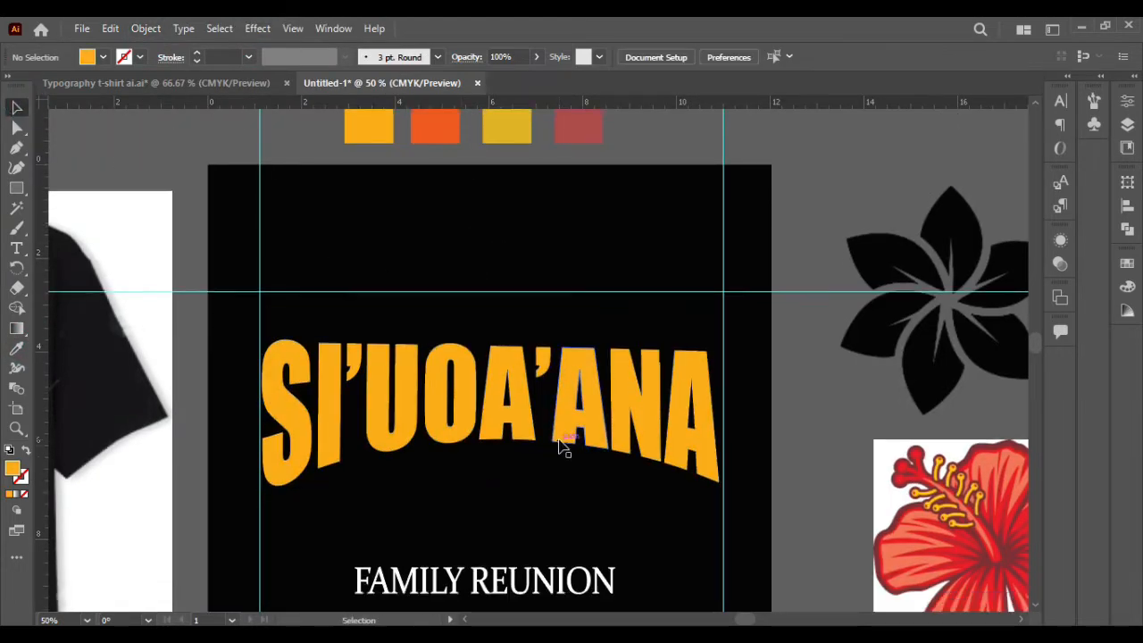
pyautogui.hscroll(-4, 559, 447)
pyautogui.hscroll(4, 559, 447)
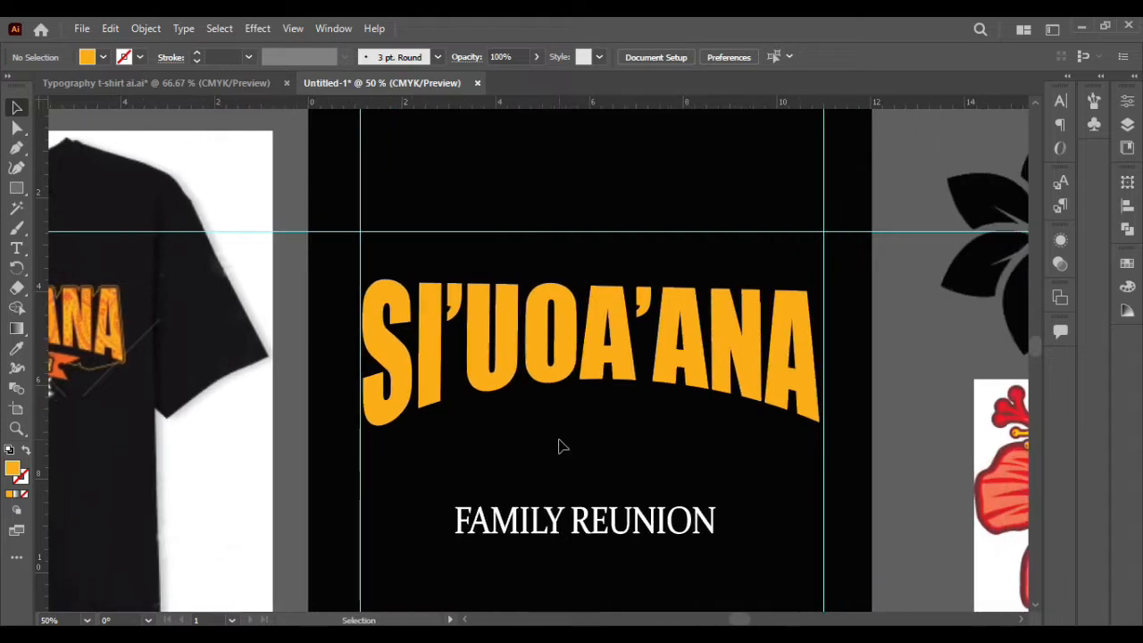
pyautogui.scroll(-1, 559, 446)
pyautogui.scroll(-1, 559, 447)
pyautogui.click(608, 368)
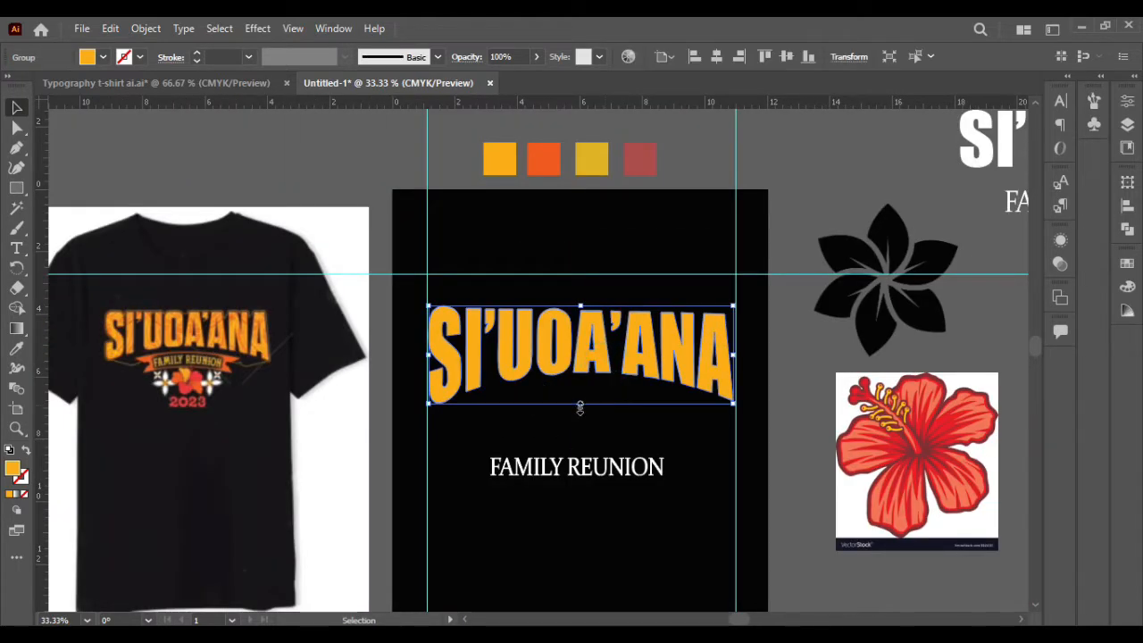
pyautogui.moveTo(581, 403); pyautogui.dragTo(579, 410)
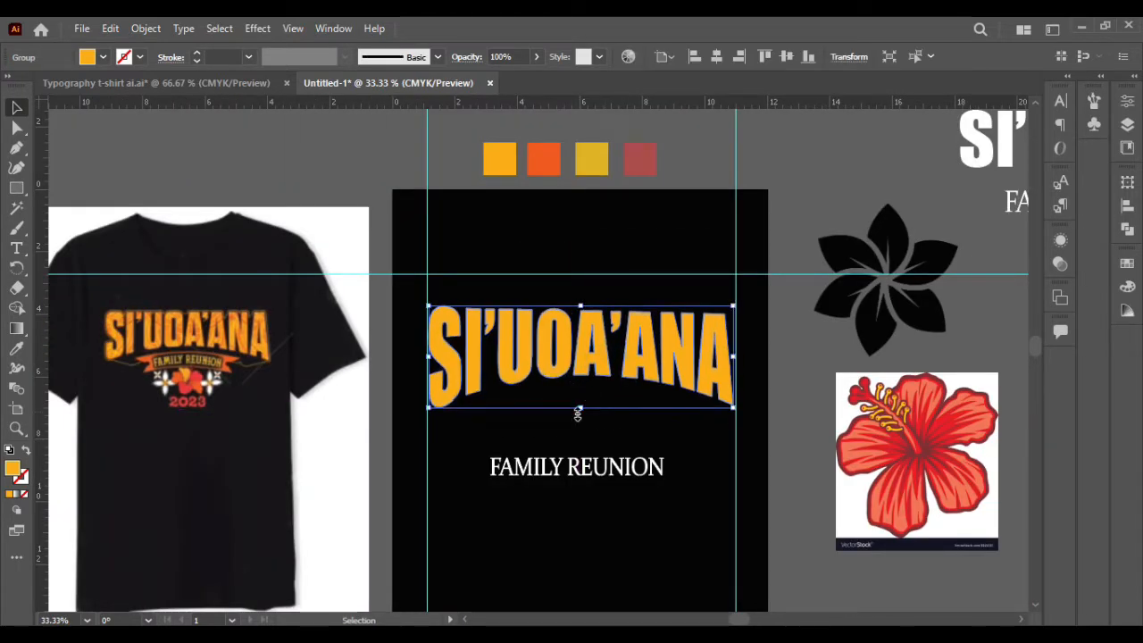
pyautogui.hotkey('ctrl', 'z')
pyautogui.click(586, 440)
# - Draw a white rectangle about 7 in wide below the headline and place FAMILY REUNION beneath it
pyautogui.moveTo(579, 472); pyautogui.dragTo(582, 455)
pyautogui.click(594, 386)
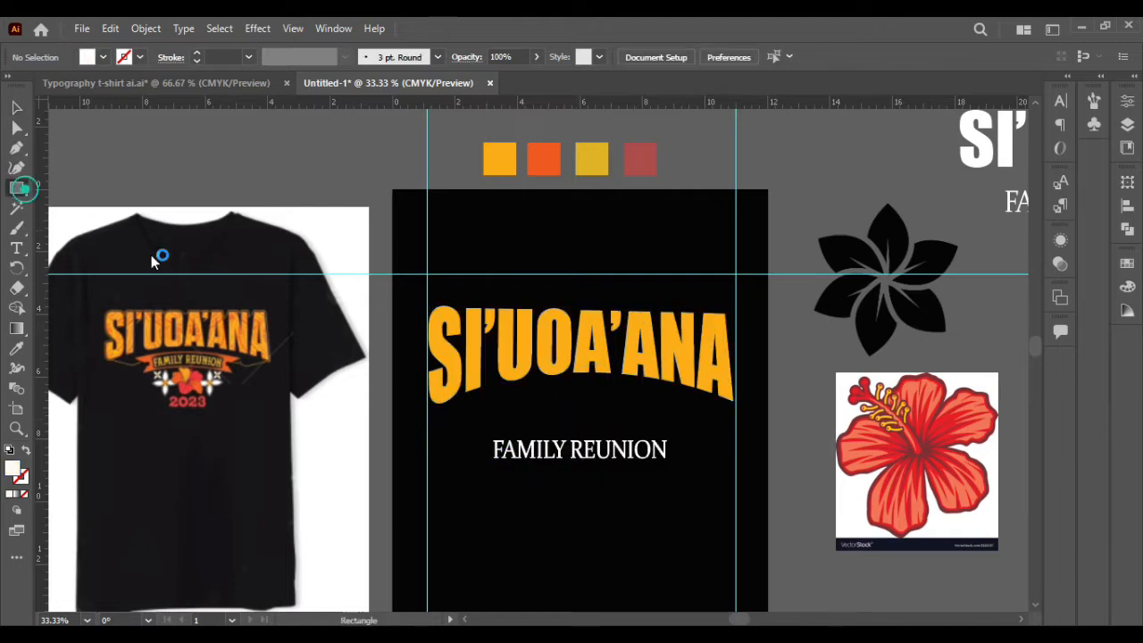
pyautogui.moveTo(473, 413); pyautogui.dragTo(698, 435)
pyautogui.moveTo(601, 454); pyautogui.dragTo(597, 492)
pyautogui.click(608, 451)
pyautogui.scroll(1, 608, 449)
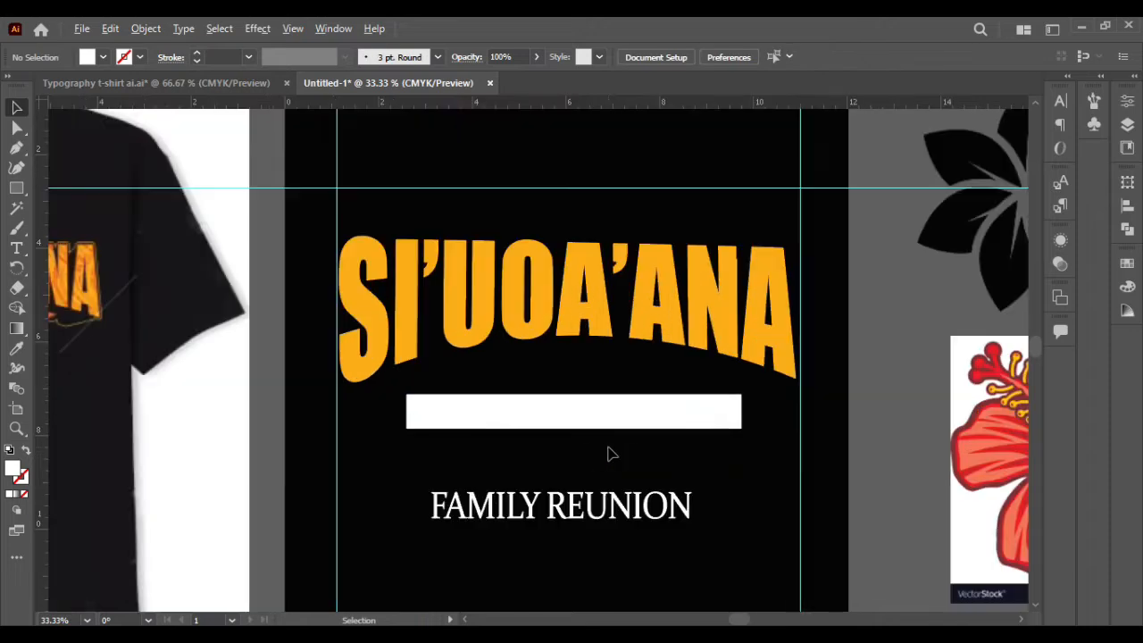
# - Enlarge the white rectangle to about 1.1 in high and center it horizontally with the headline
pyautogui.click(590, 417)
pyautogui.moveTo(412, 417); pyautogui.dragTo(579, 410)
pyautogui.moveTo(570, 482); pyautogui.dragTo(610, 308)
pyautogui.click(716, 56)
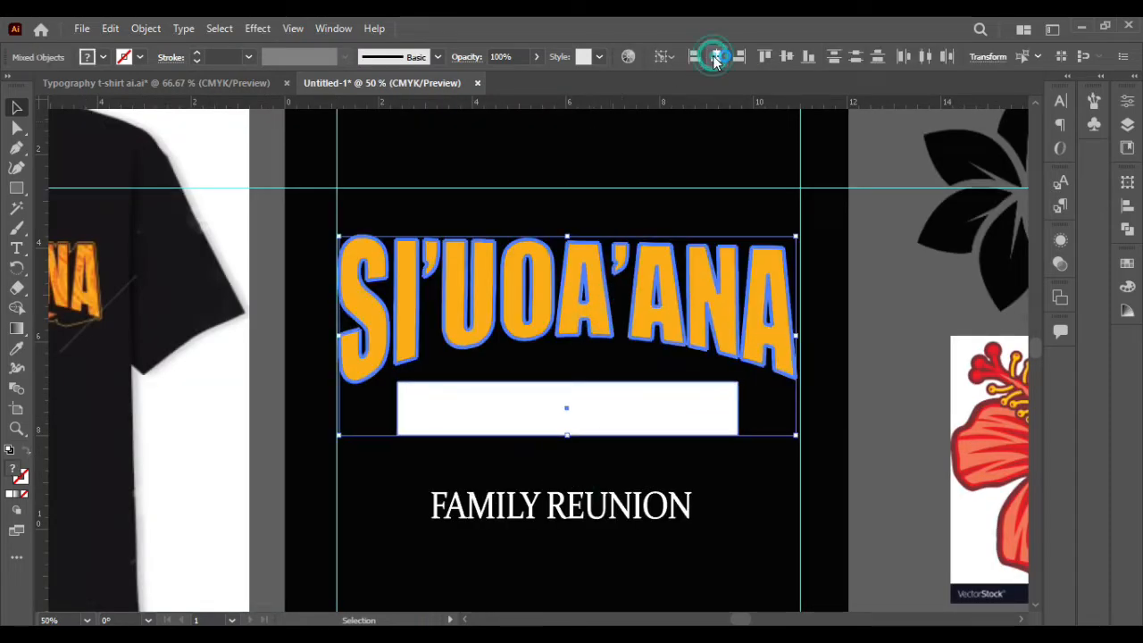
pyautogui.click(666, 459)
# - Warp the white rectangle with a horizontal Arc effect at 19% bend and -7% horizontal distortion
pyautogui.click(653, 414)
pyautogui.click(258, 29)
pyautogui.moveTo(285, 242)
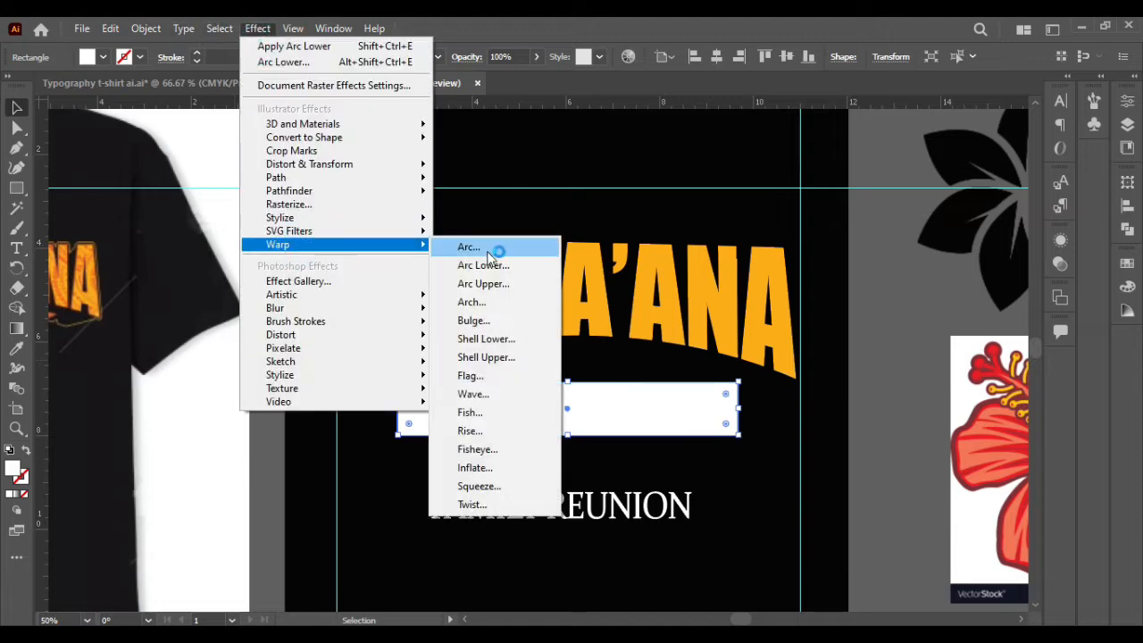
pyautogui.click(491, 247)
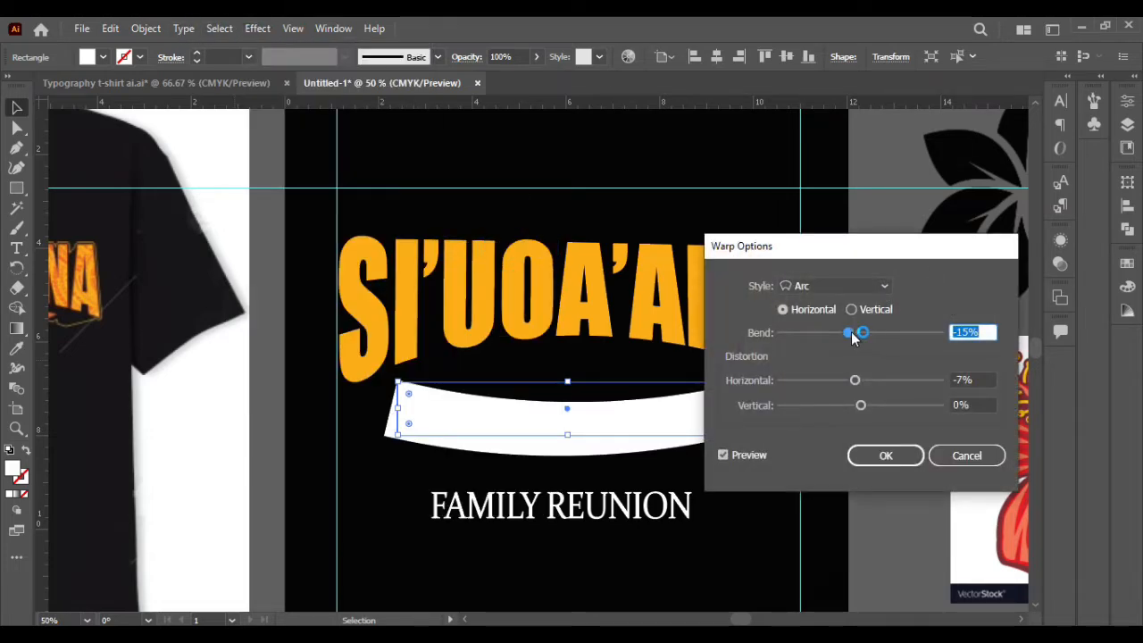
pyautogui.moveTo(871, 337); pyautogui.dragTo(881, 332)
pyautogui.moveTo(902, 254); pyautogui.dragTo(980, 185)
pyautogui.moveTo(960, 232); pyautogui.dragTo(955, 228)
pyautogui.click(958, 356)
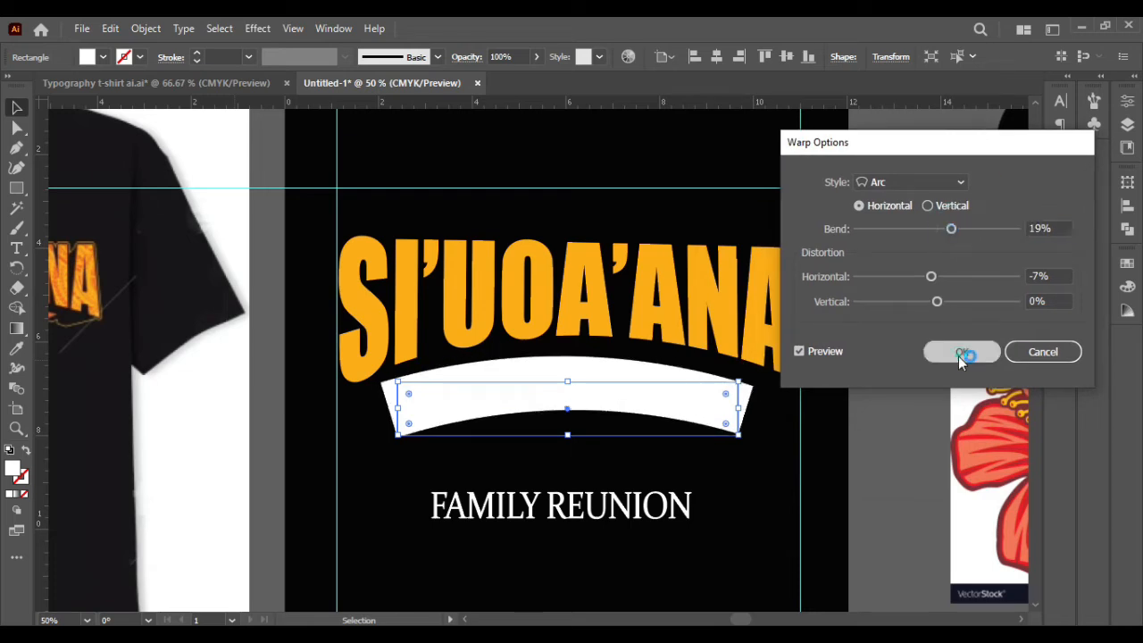
# - Align the arched white band's horizontal center with the SI’UOA’ANA headline
pyautogui.hotkey('ctrl', 'shift', 'a')
pyautogui.click(639, 395)
pyautogui.keyDown('shift'); pyautogui.click(582, 308); pyautogui.keyUp('shift')
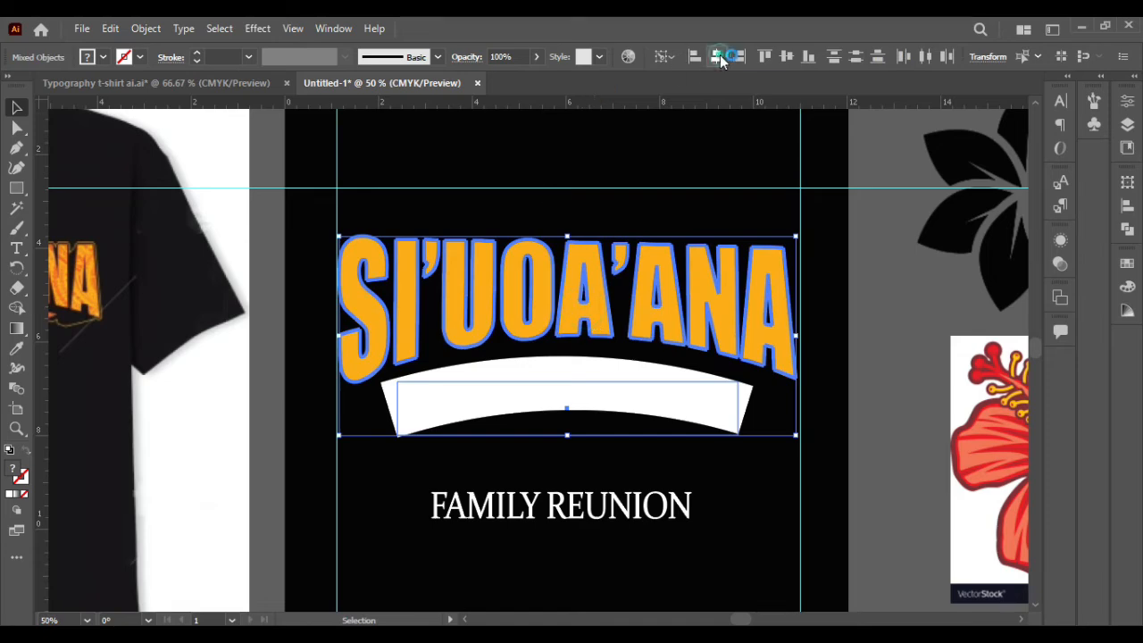
# - Expand the arched white band's appearance into an editable path
pyautogui.click(599, 384)
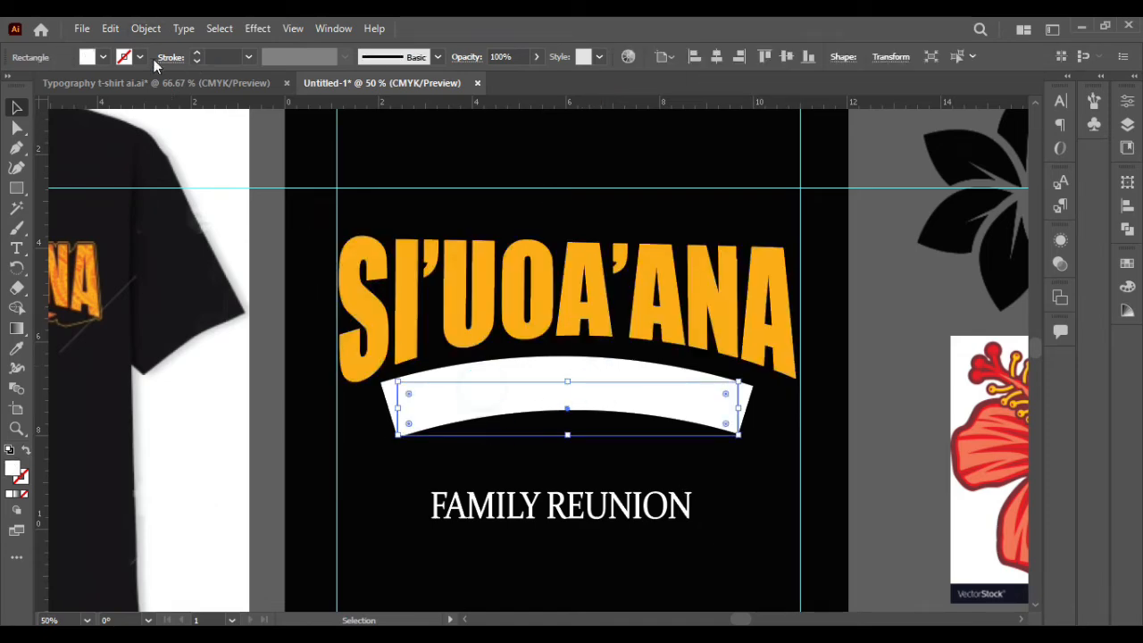
pyautogui.click(149, 31)
pyautogui.click(214, 239)
pyautogui.click(152, 29)
pyautogui.click(204, 220)
pyautogui.click(397, 467)
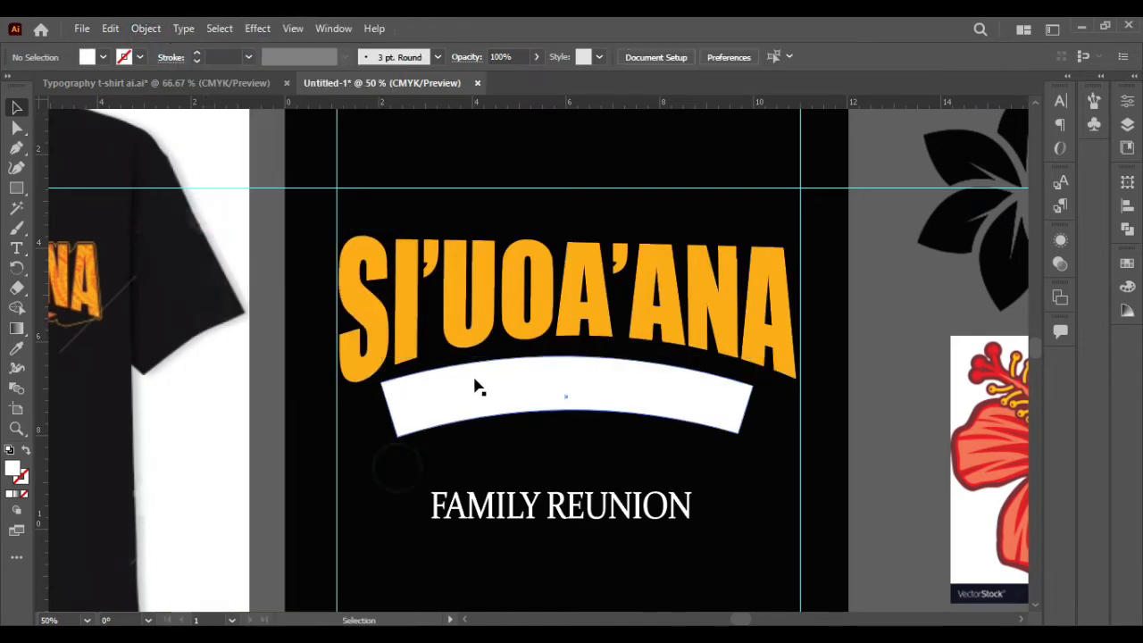
# - Add an anchor point at the middle of each short end of the arched white band
pyautogui.click(476, 385)
pyautogui.click(17, 149)
pyautogui.scroll(5, 389, 411)
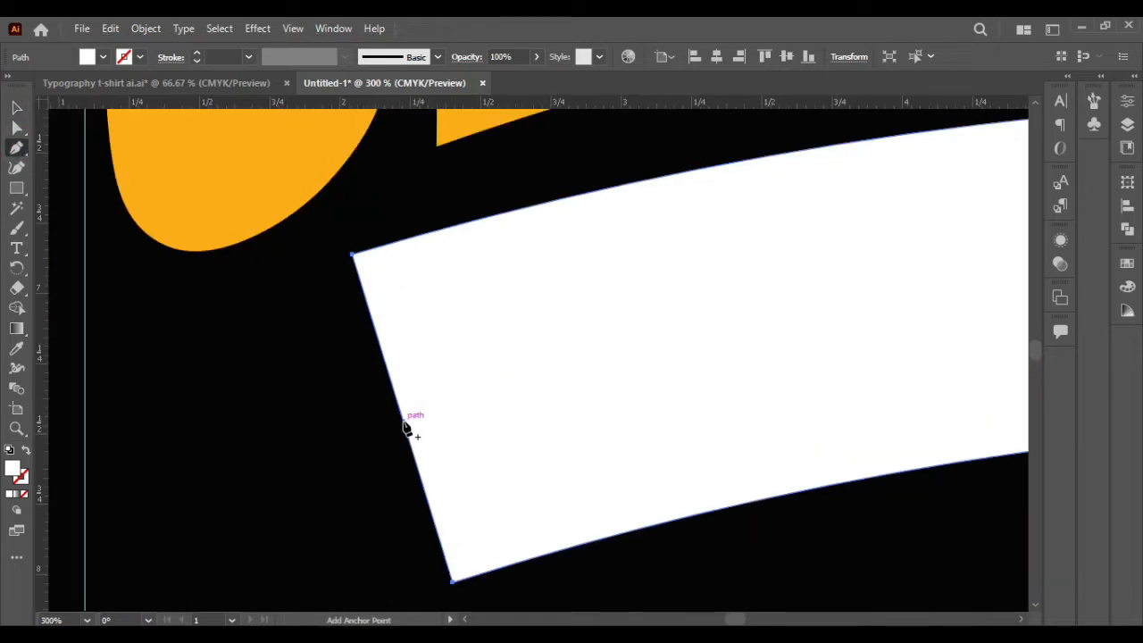
pyautogui.click(404, 433)
pyautogui.scroll(-3, 554, 467)
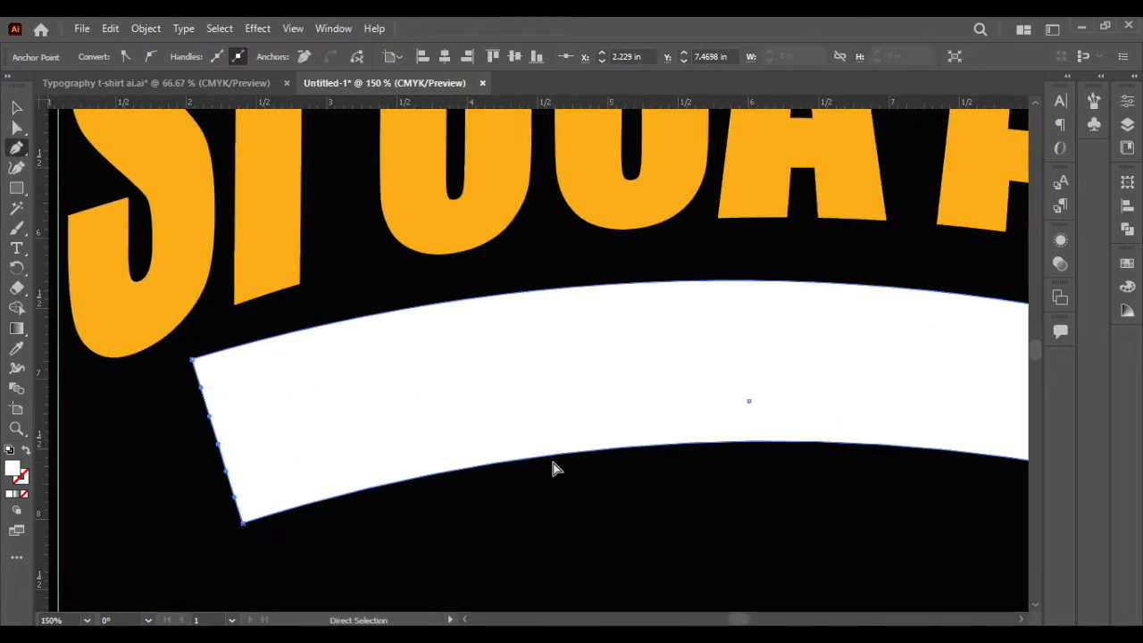
pyautogui.scroll(4, 597, 467)
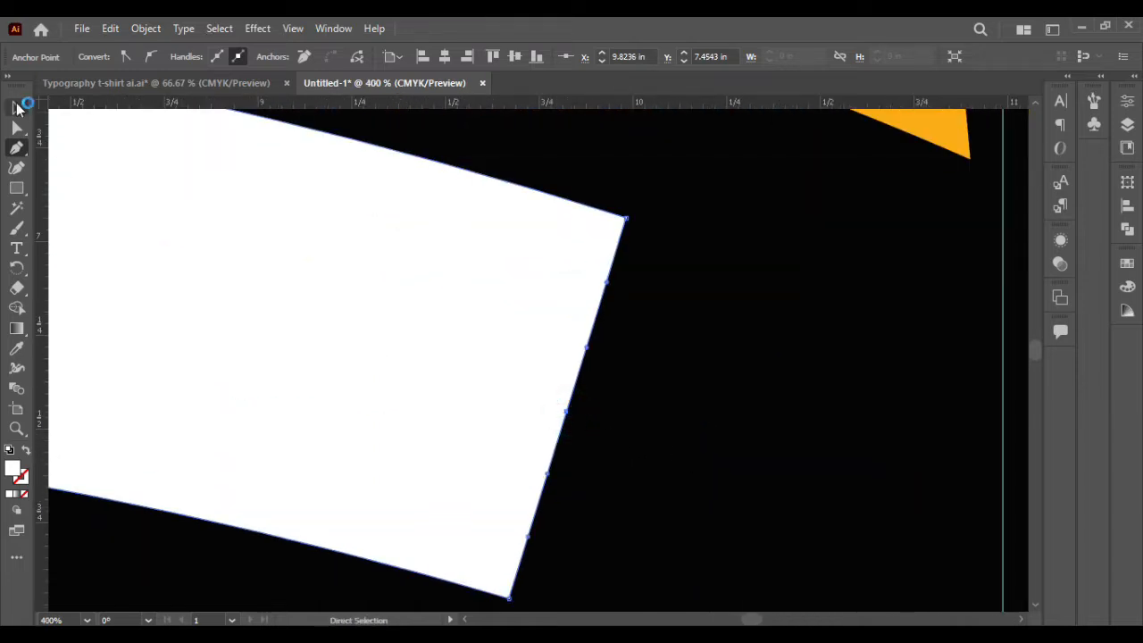
# - Nudge the right end's middle anchor about 0.3 in inward and 0.1 in up to form a curved ribbon notch
pyautogui.click(16, 128)
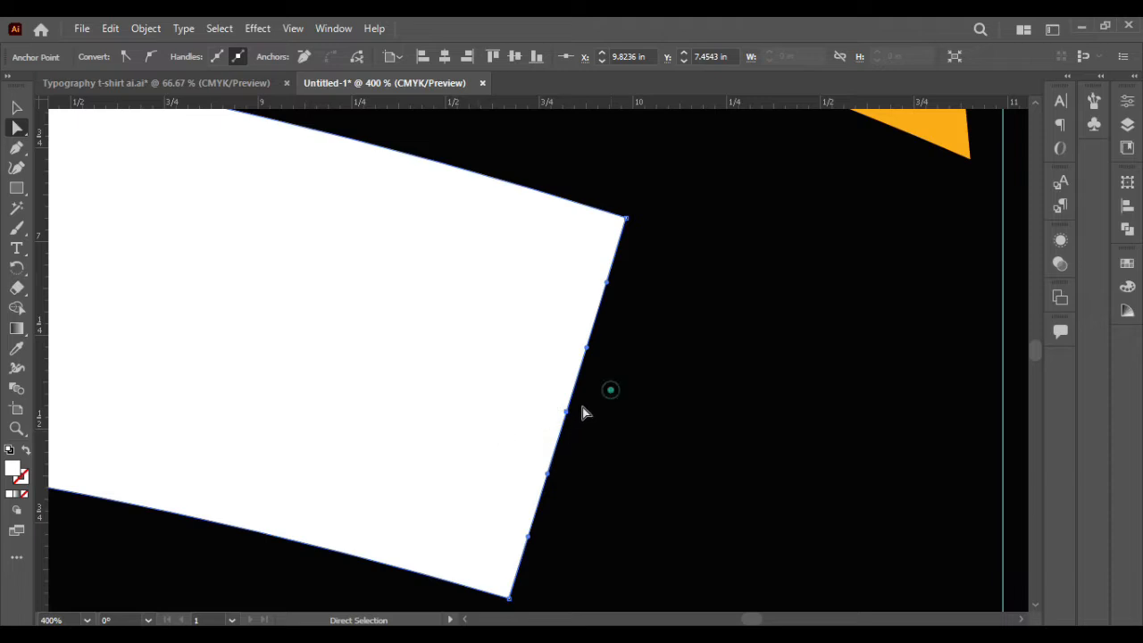
pyautogui.press('Left')
pyautogui.press('Left')
pyautogui.press('Left')
pyautogui.press('Left')
pyautogui.press('Left')
pyautogui.press('Left')
pyautogui.press('Left')
pyautogui.press('Left')
pyautogui.press('Left')
pyautogui.press('Left')
pyautogui.press('Left')
pyautogui.press('Left')
pyautogui.press('Left')
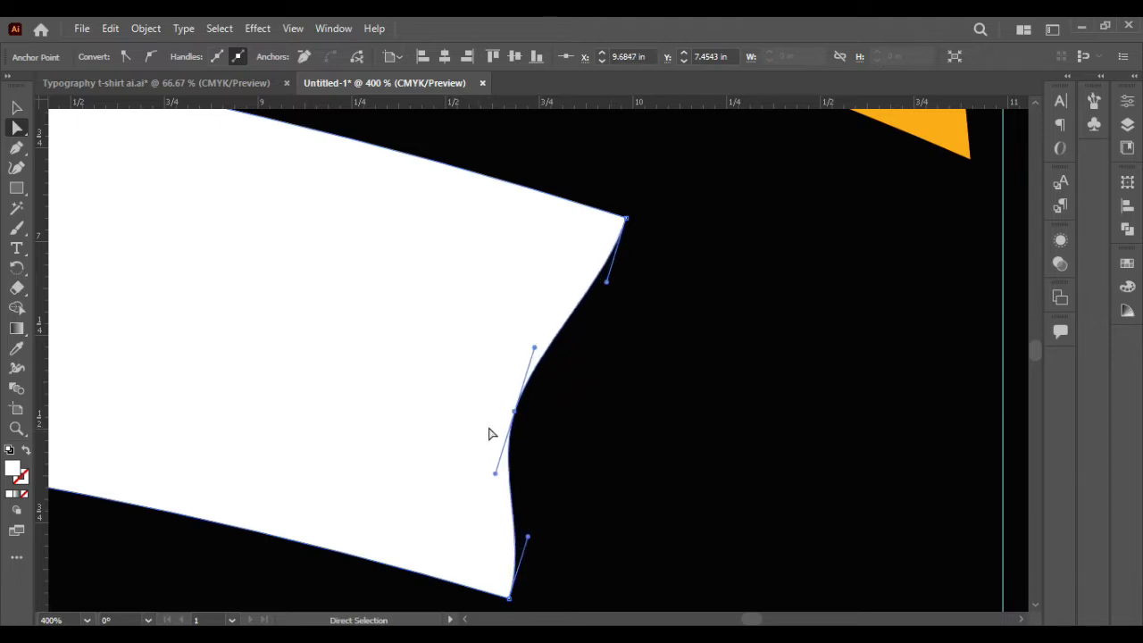
pyautogui.press('Left')
pyautogui.press('Left')
pyautogui.press('Left')
pyautogui.press('Left')
pyautogui.press('Left')
pyautogui.press('Left')
pyautogui.press('Left')
pyautogui.press('Up')
pyautogui.press('Up')
pyautogui.press('Up')
pyautogui.press('Up')
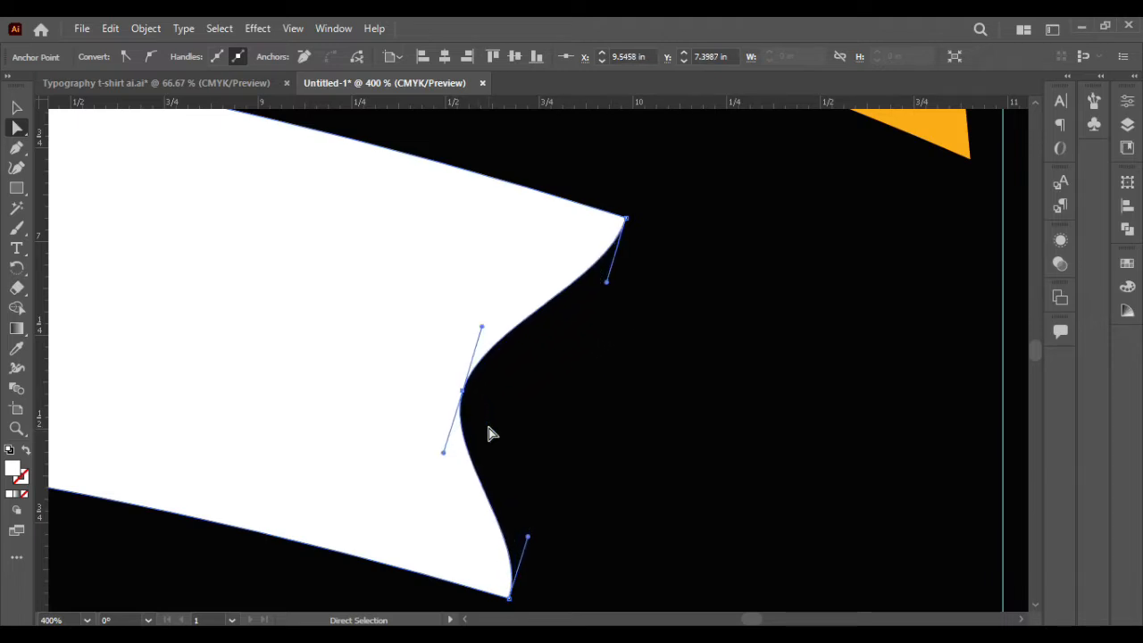
pyautogui.press('Left')
pyautogui.press('Left')
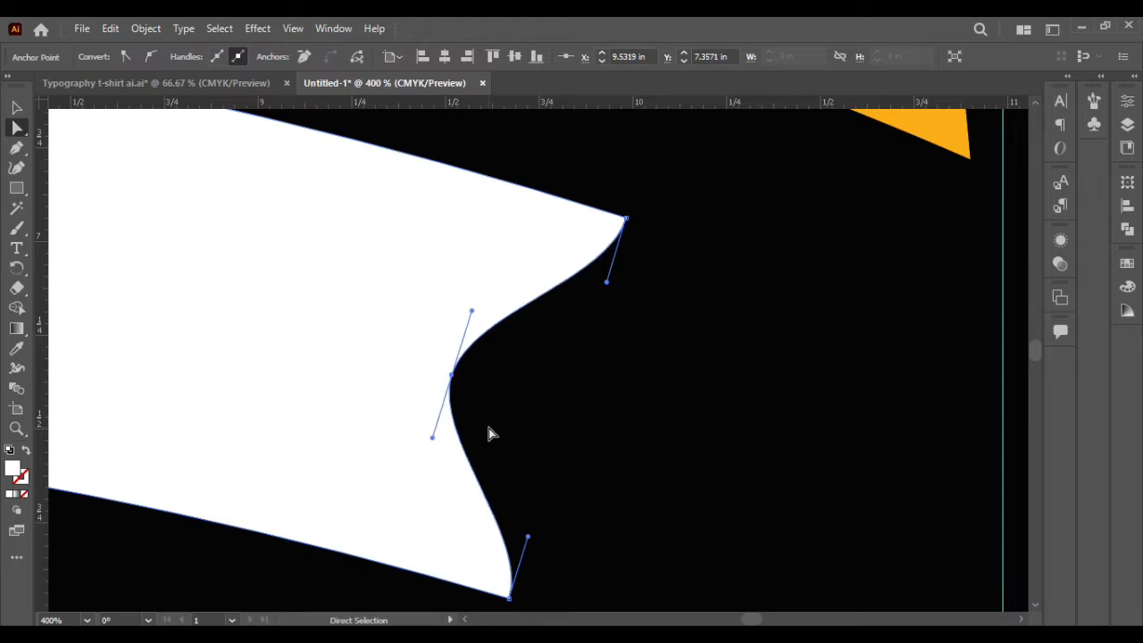
pyautogui.press('Up')
pyautogui.press('Left')
pyautogui.click(585, 395)
pyautogui.scroll(-5, 588, 393)
pyautogui.hscroll(-4, 589, 393)
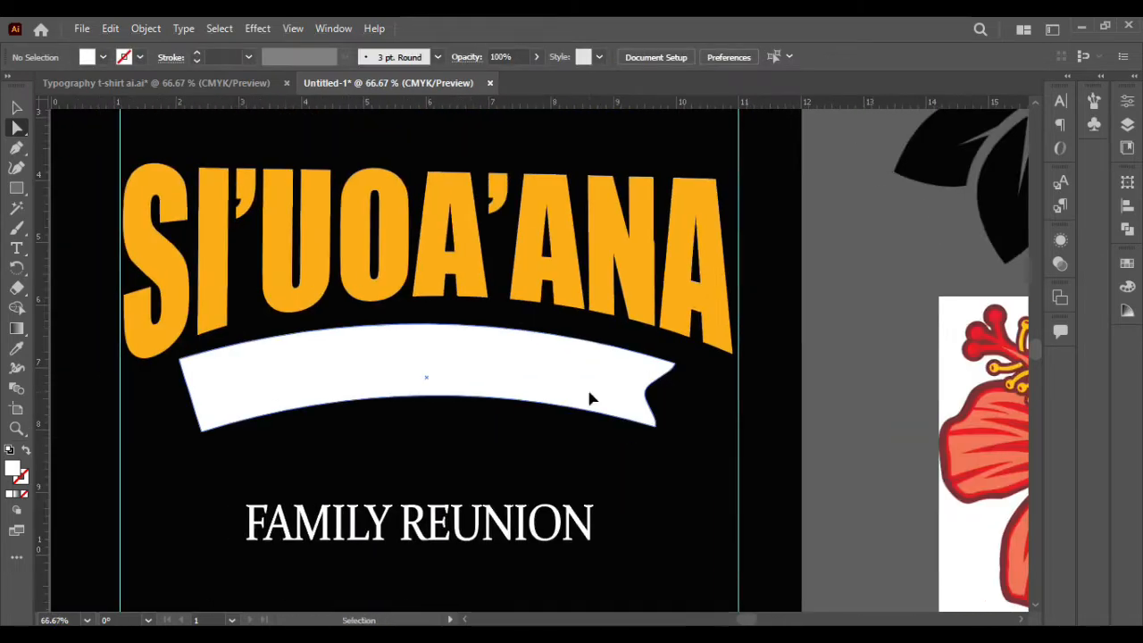
# - Nudge the left end's middle anchor about 0.3 in inward and slightly up to form a matching curved notch
pyautogui.scroll(4, 349, 386)
pyautogui.click(415, 505)
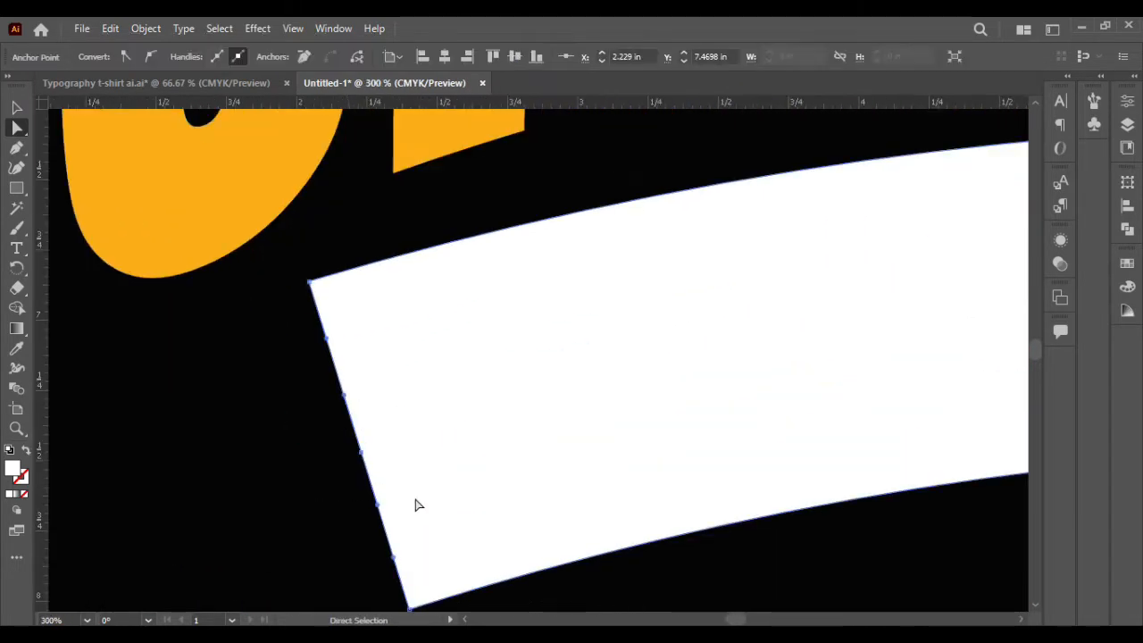
pyautogui.press('Right')
pyautogui.press('Right')
pyautogui.press('Right')
pyautogui.press('Right')
pyautogui.press('Right')
pyautogui.press('Right')
pyautogui.press('Right')
pyautogui.press('Right')
pyautogui.press('Right')
pyautogui.press('Right')
pyautogui.press('Right')
pyautogui.press('Right')
pyautogui.press('Right')
pyautogui.press('Right')
pyautogui.press('Right')
pyautogui.press('Right')
pyautogui.press('Right')
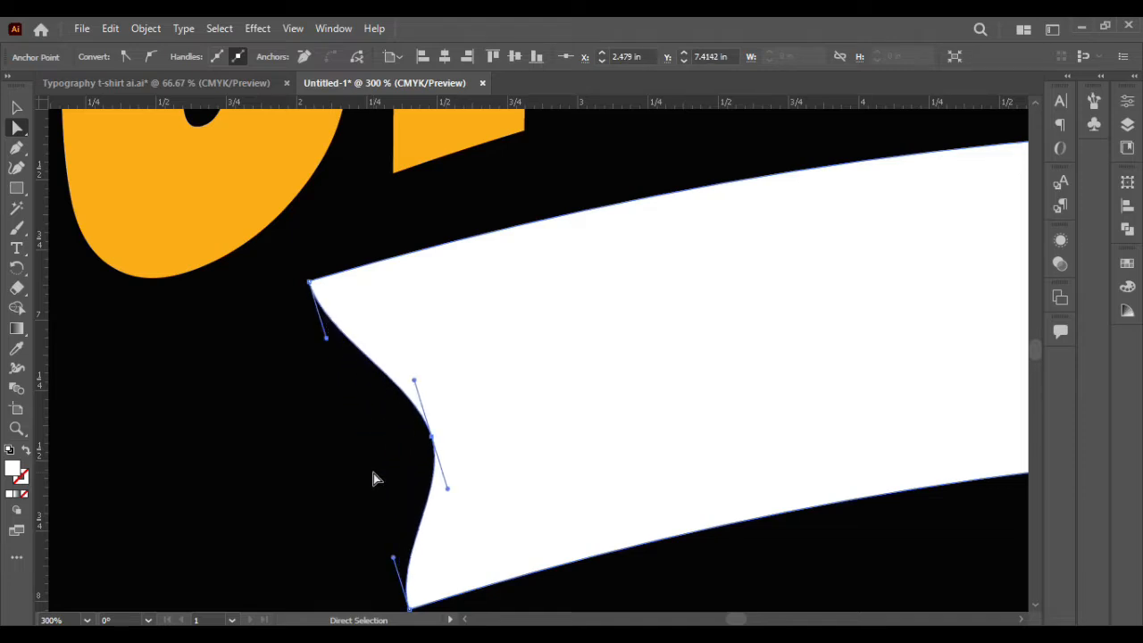
pyautogui.press('Right')
pyautogui.press('Right')
pyautogui.press('Right')
pyautogui.press('Right')
pyautogui.press('Right')
pyautogui.click(372, 475)
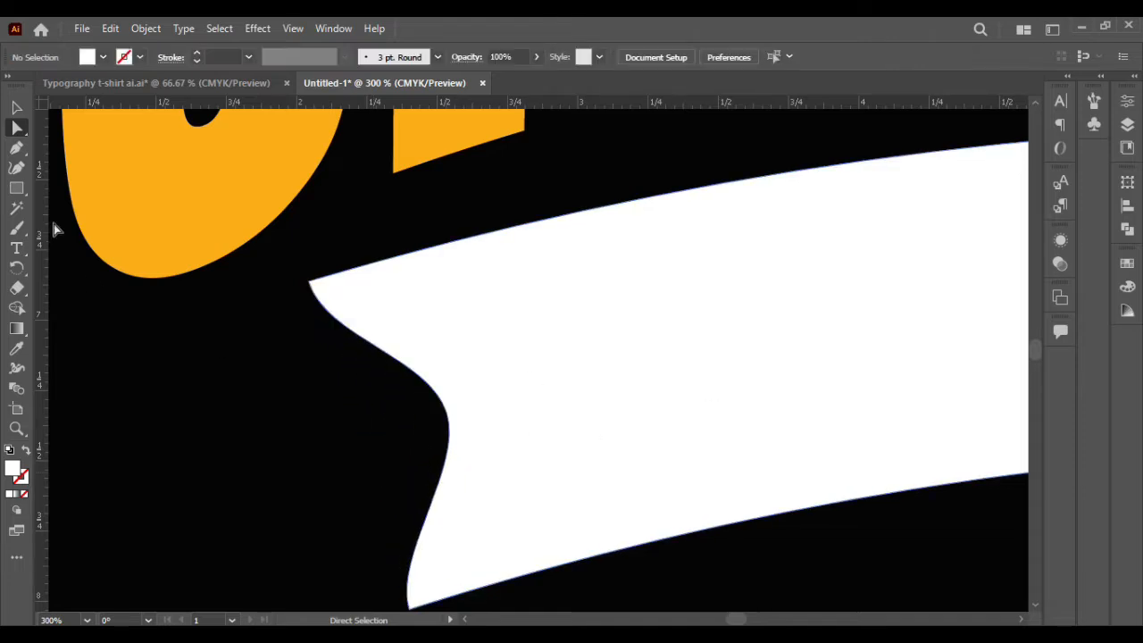
# - Draw a small white ellipse about 0.4 by 0.35 in and place it over the ribbon's left notch
pyautogui.moveTo(16, 188); pyautogui.dragTo(93, 206)
pyautogui.moveTo(378, 375); pyautogui.dragTo(437, 428)
pyautogui.press('v')
pyautogui.moveTo(386, 386); pyautogui.dragTo(383, 411)
pyautogui.moveTo(422, 414); pyautogui.dragTo(423, 421)
pyautogui.moveTo(424, 382); pyautogui.dragTo(424, 375)
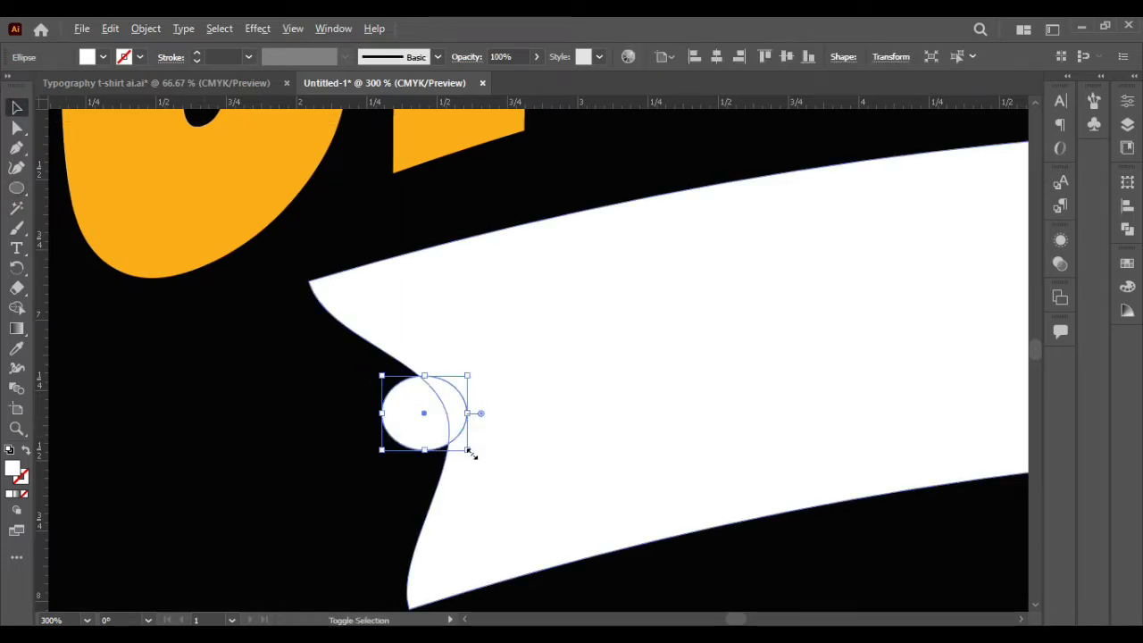
pyautogui.moveTo(473, 455); pyautogui.dragTo(424, 461)
pyautogui.scroll(-3, 481, 411)
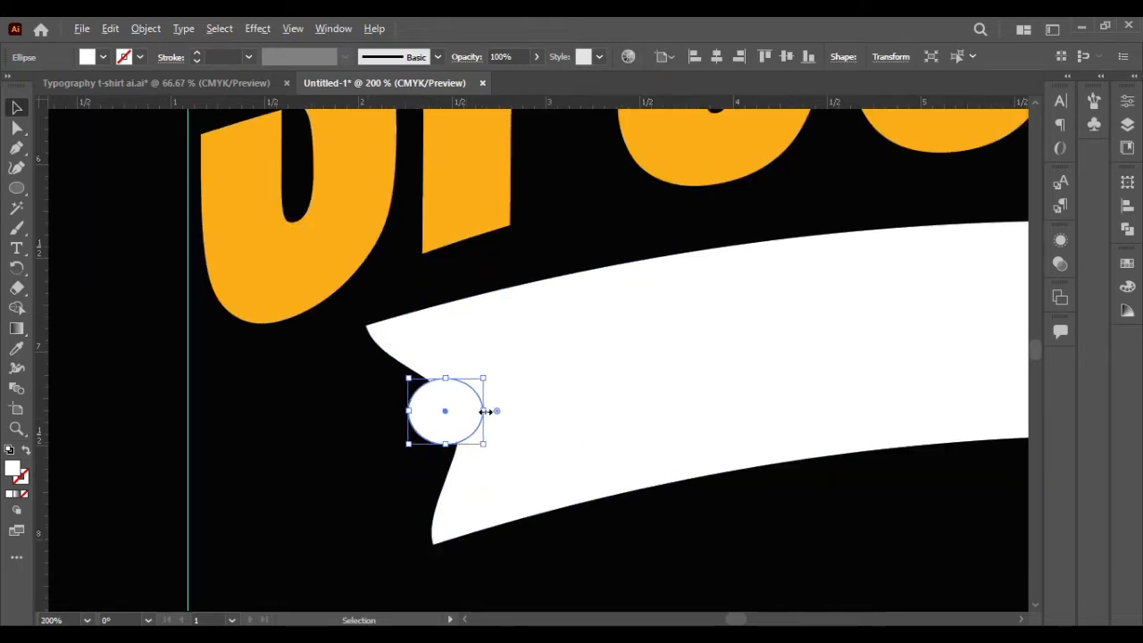
# - Copy the small ellipse to the ribbon's right end and position it over the notch there
pyautogui.moveTo(241, 419); pyautogui.dragTo(898, 416)
pyautogui.scroll(5, 898, 416)
pyautogui.moveTo(821, 493); pyautogui.dragTo(776, 423)
# - Cut both ellipses out of the ribbon with the Shape Builder, leaving rounded notches at its ends
pyautogui.click(466, 428)
pyautogui.scroll(-5, 455, 421)
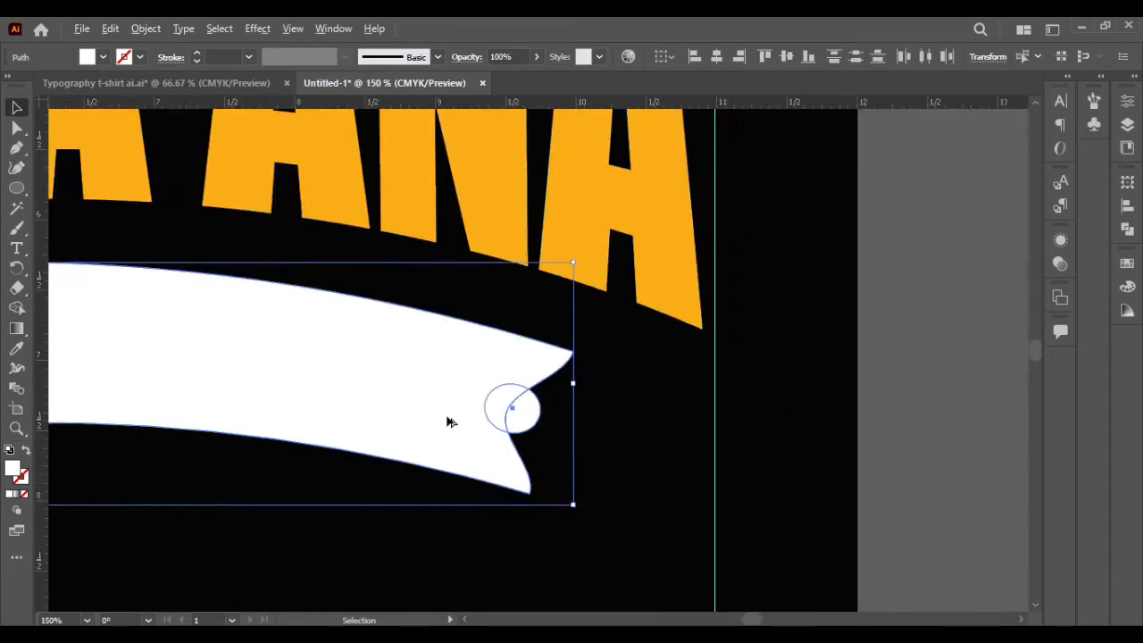
pyautogui.hotkey('shift', 'm')
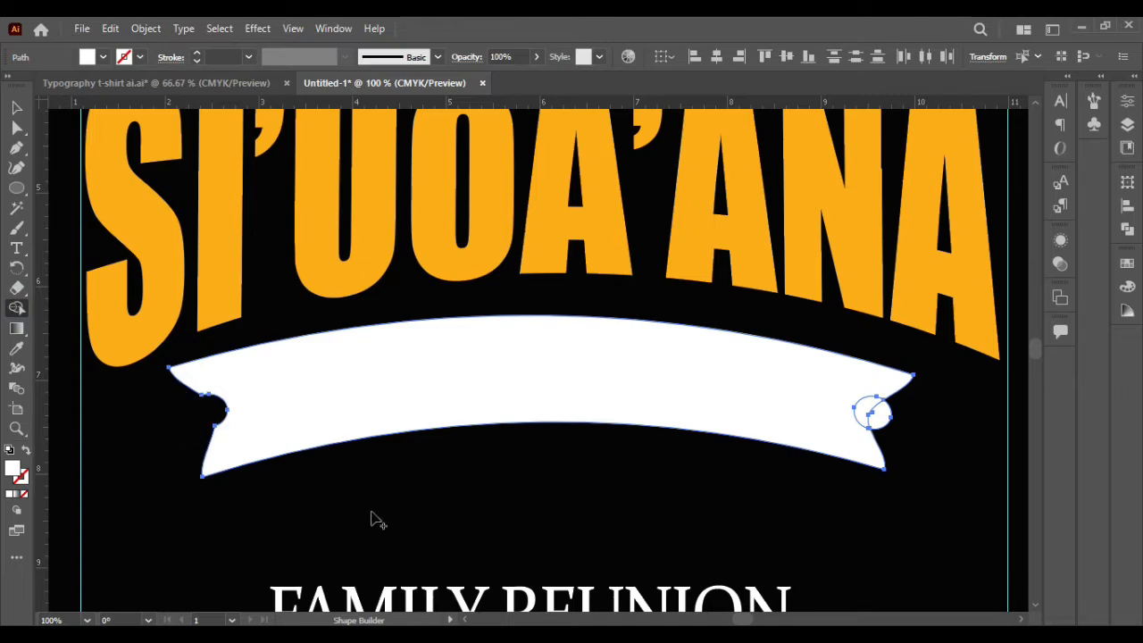
pyautogui.keyDown('alt'); pyautogui.click(872, 413); pyautogui.keyUp('alt')
pyautogui.press('v')
pyautogui.hotkey('ctrl', 'shift', 'a')
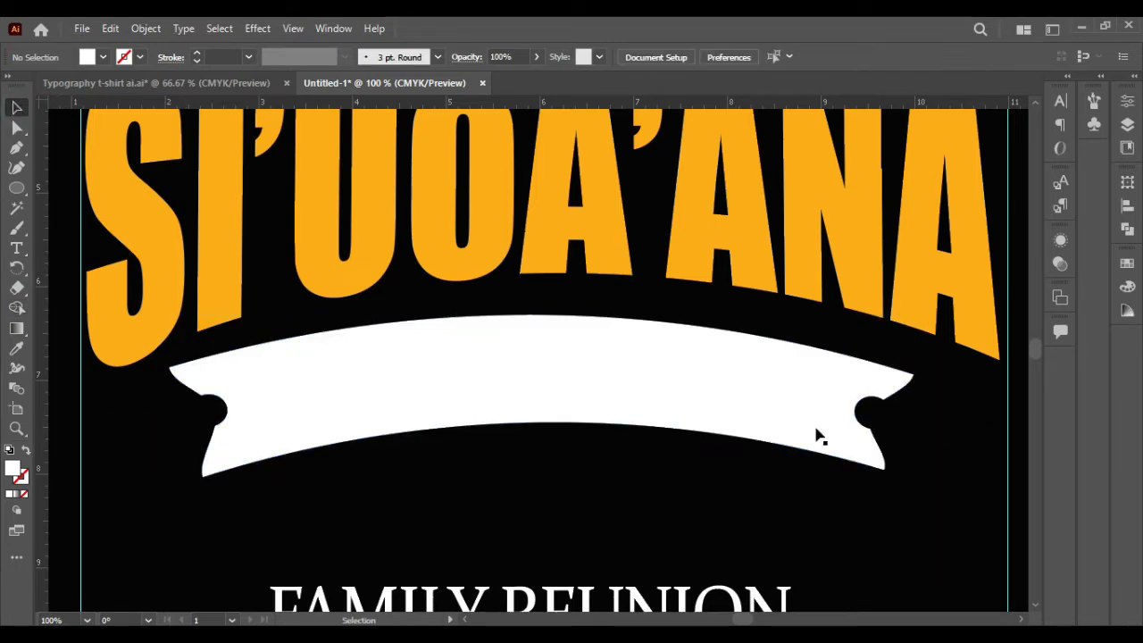
# - Move the FAMILY REUNION text onto the white ribbon and fill it with the gold of the third color swatch
pyautogui.moveTo(635, 599); pyautogui.dragTo(655, 378)
pyautogui.scroll(-4, 655, 378)
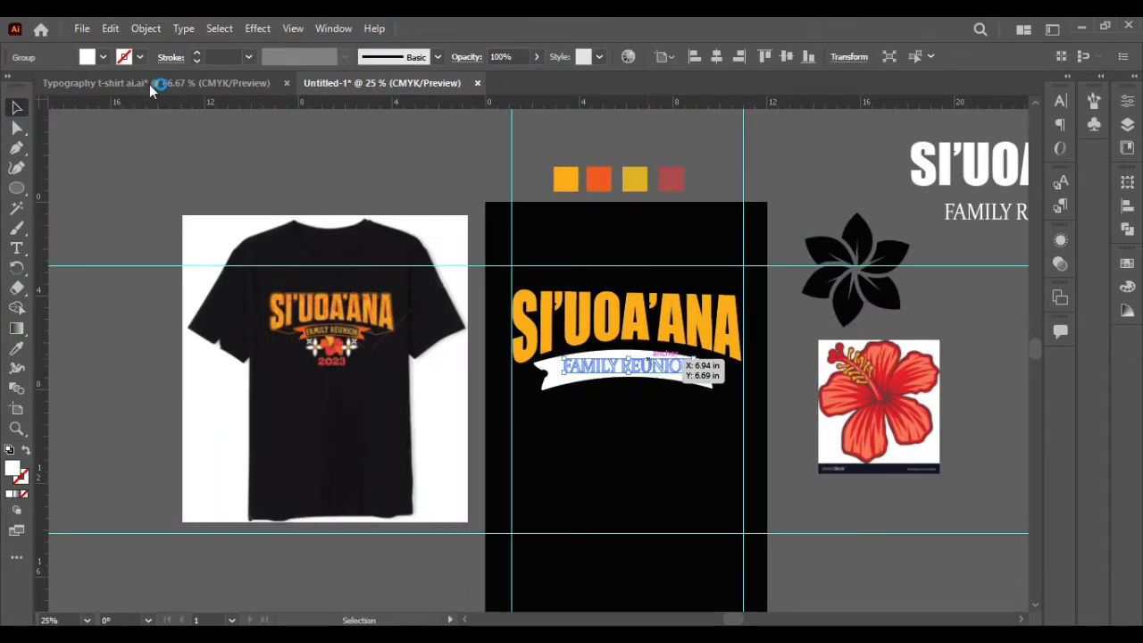
pyautogui.click(16, 347)
pyautogui.click(632, 183)
pyautogui.click(16, 107)
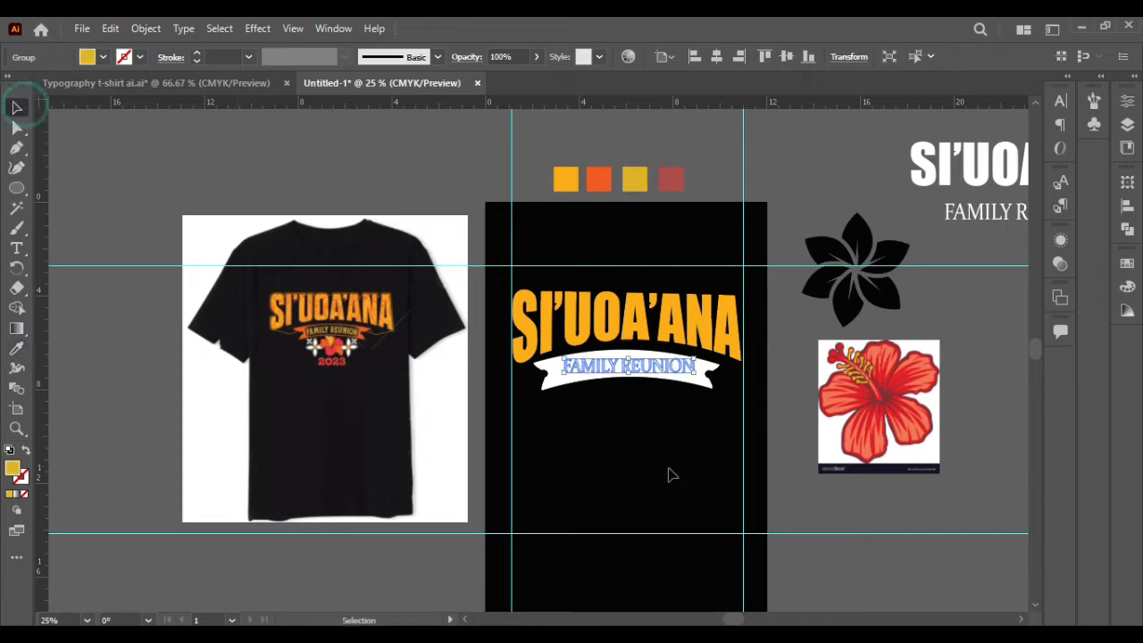
pyautogui.click(666, 438)
# - Bring the FAMILY REUNION text to the front of the ribbon
pyautogui.scroll(4, 665, 376)
pyautogui.click(684, 344)
pyautogui.rightClick(744, 369)
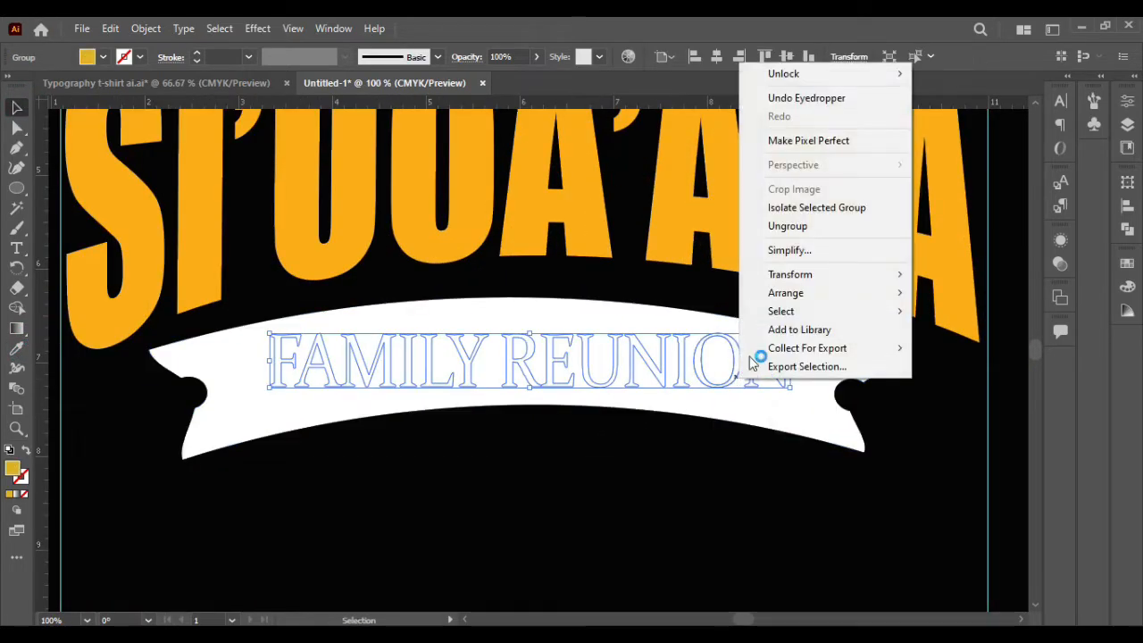
pyautogui.moveTo(786, 293)
pyautogui.click(972, 295)
# - Scale the FAMILY REUNION text down to about 4.6 in wide and center it on the ribbon
pyautogui.moveTo(589, 380); pyautogui.dragTo(595, 386)
pyautogui.moveTo(790, 388); pyautogui.dragTo(740, 408)
pyautogui.keyDown('shift'); pyautogui.click(742, 411); pyautogui.keyUp('shift')
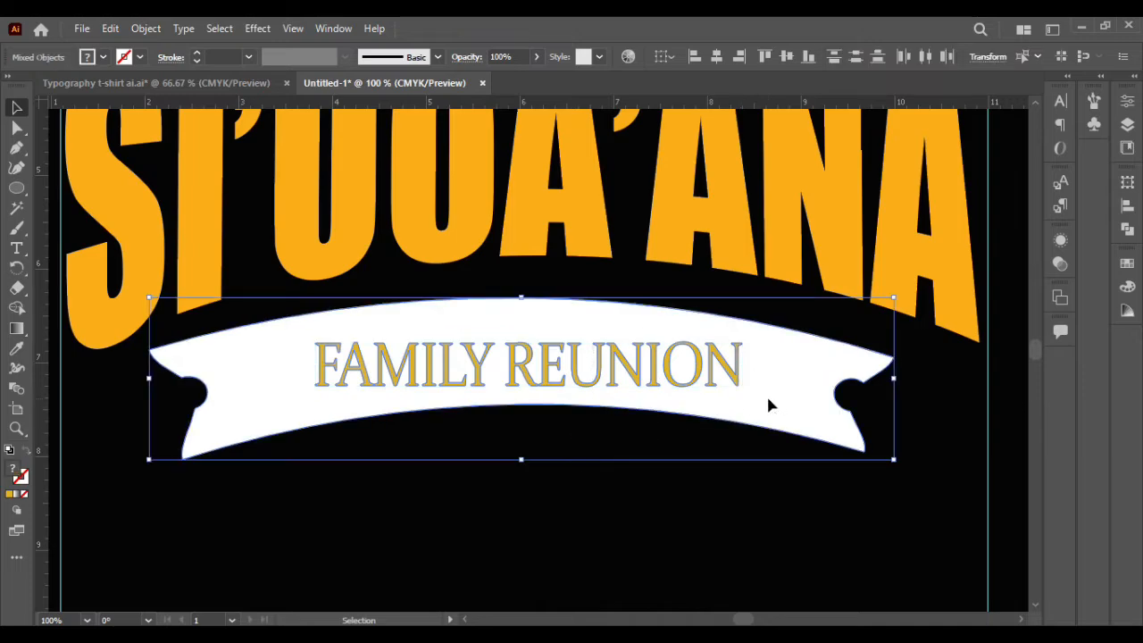
pyautogui.click(718, 58)
pyautogui.click(788, 58)
# - Align FAMILY REUNION horizontally with the ribbon's center again and shift the text slightly upward
pyautogui.click(525, 506)
pyautogui.moveTo(543, 389); pyautogui.dragTo(541, 371)
pyautogui.hotkey('ctrl', 'z')
pyautogui.click(539, 451)
pyautogui.moveTo(542, 458); pyautogui.dragTo(584, 360)
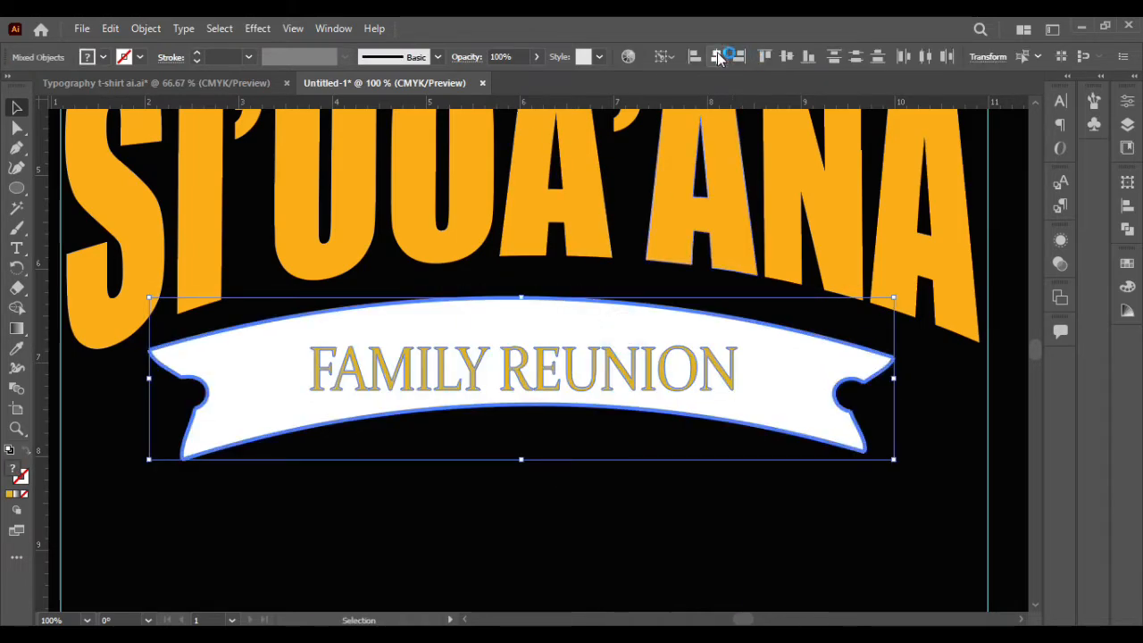
pyautogui.click(559, 551)
pyautogui.moveTo(564, 398); pyautogui.dragTo(569, 393)
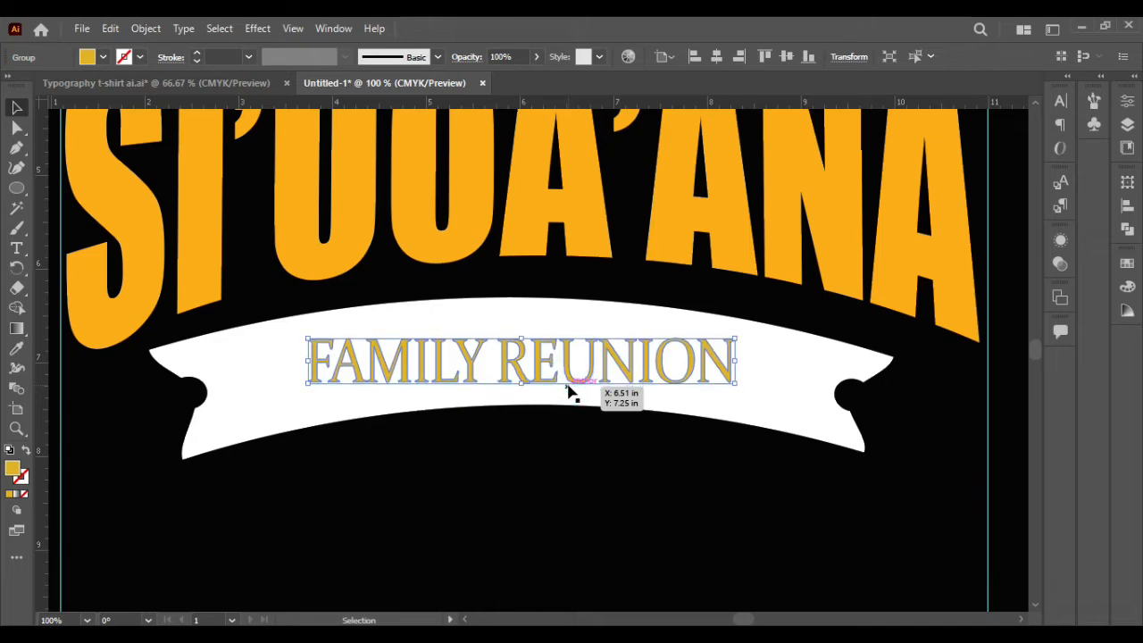
# - Warp FAMILY REUNION with a horizontal Arc at 19% bend and -7% horizontal distortion, and expand its appearance
pyautogui.click(272, 29)
pyautogui.moveTo(294, 243)
pyautogui.click(511, 247)
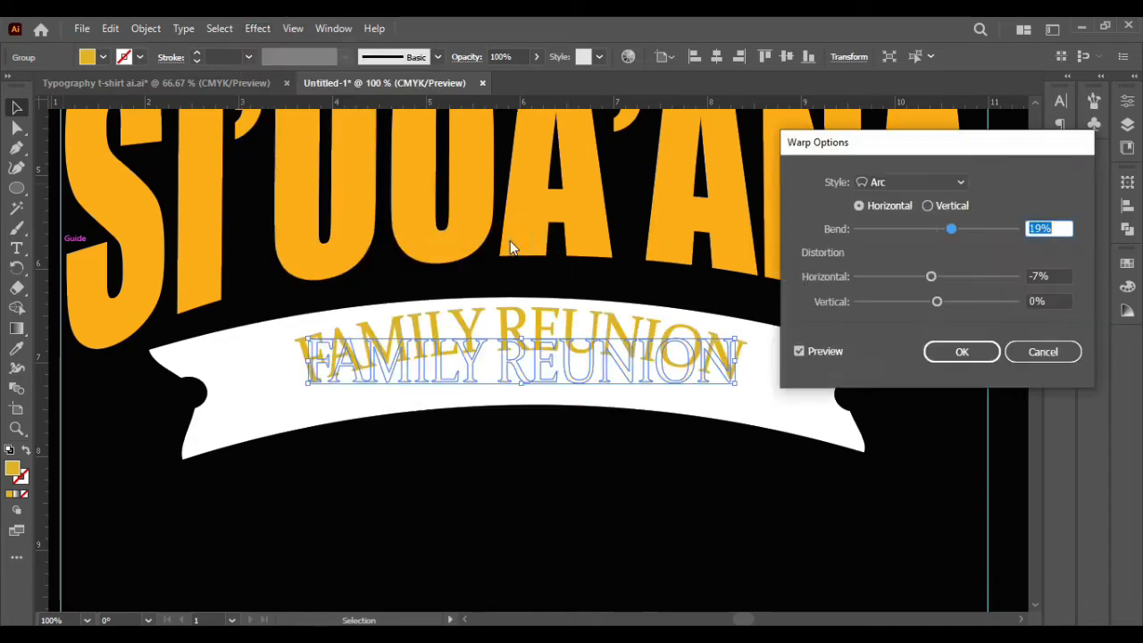
pyautogui.click(961, 352)
pyautogui.click(146, 29)
pyautogui.click(217, 241)
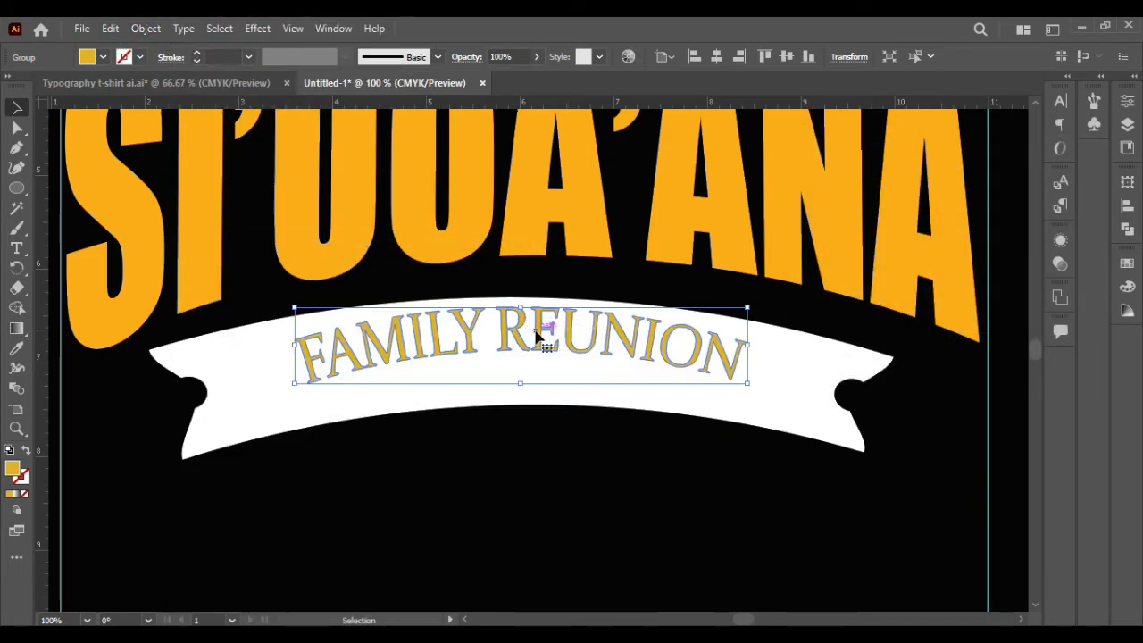
# - Lower the arched FAMILY REUNION text slightly on the ribbon and rotate it about 1.5° clockwise
pyautogui.moveTo(537, 334)
pyautogui.mouseDown()
pyautogui.moveTo(536, 350)
pyautogui.moveTo(547, 345)
pyautogui.mouseUp()
pyautogui.moveTo(760, 403); pyautogui.dragTo(761, 413)
pyautogui.click(694, 464)
# - Cut the arched FAMILY REUNION text and paste it in front at the same place
pyautogui.click(636, 359)
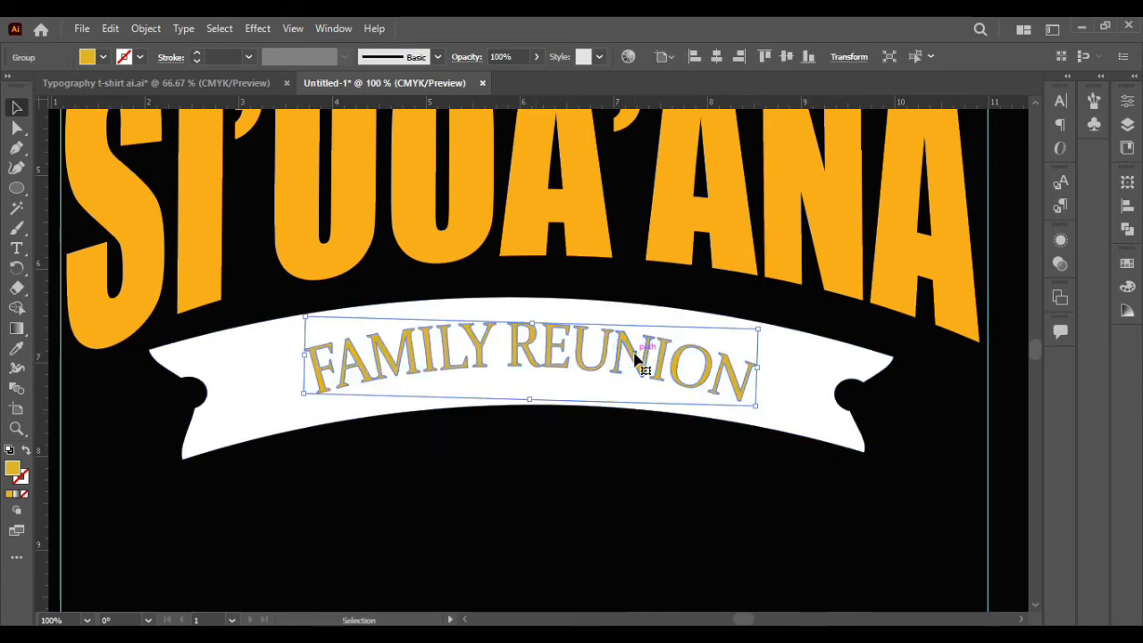
pyautogui.click(636, 360)
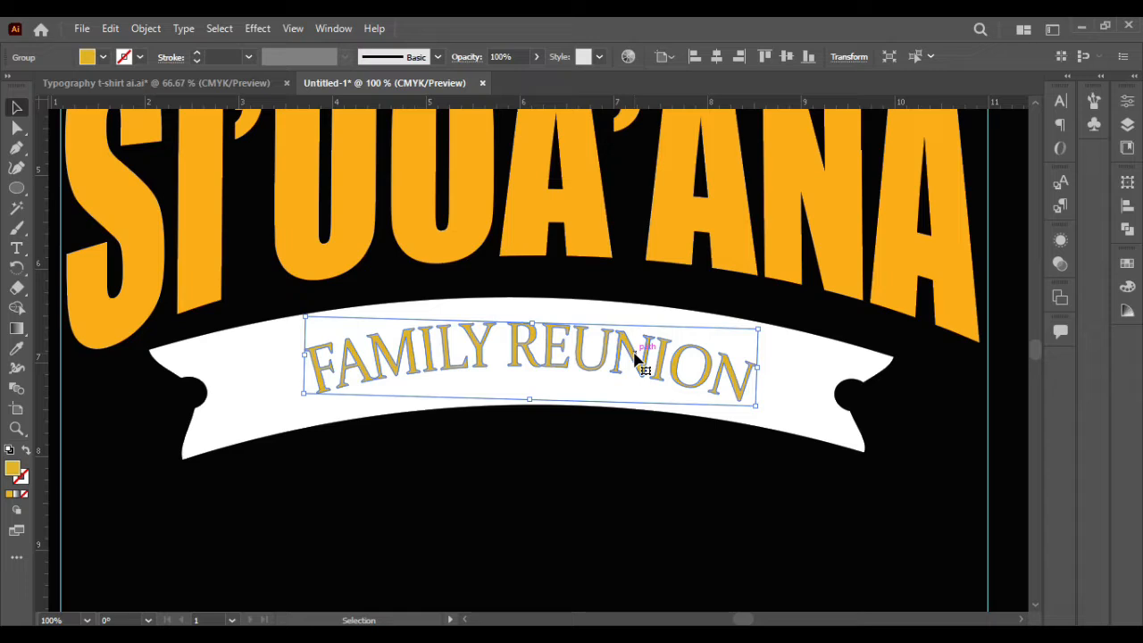
pyautogui.hotkey('ctrl', 'x')
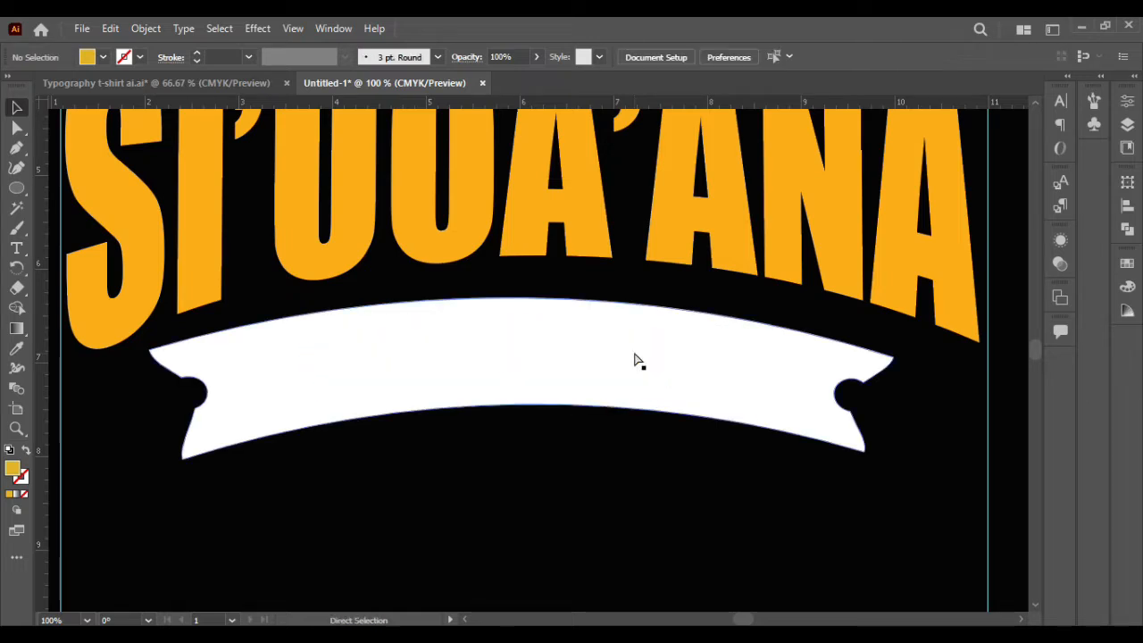
pyautogui.hotkey('ctrl', 'f')
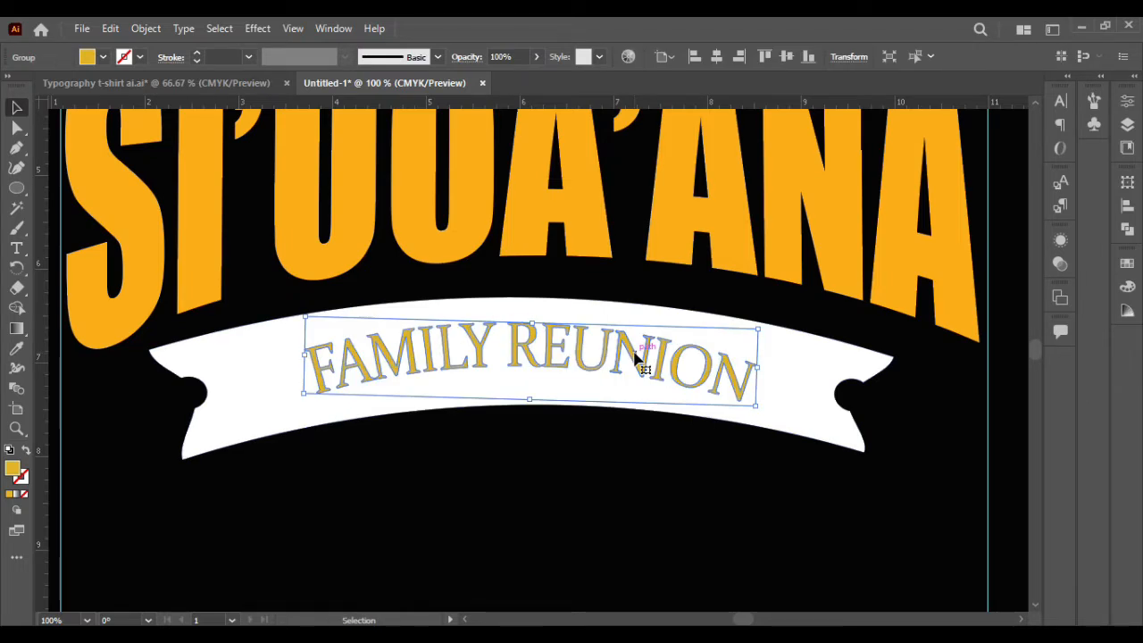
# - Draw a black arched path about 5 in wide through the FAMILY REUNION text, adjusting its curve to the ribbon
pyautogui.click(18, 348)
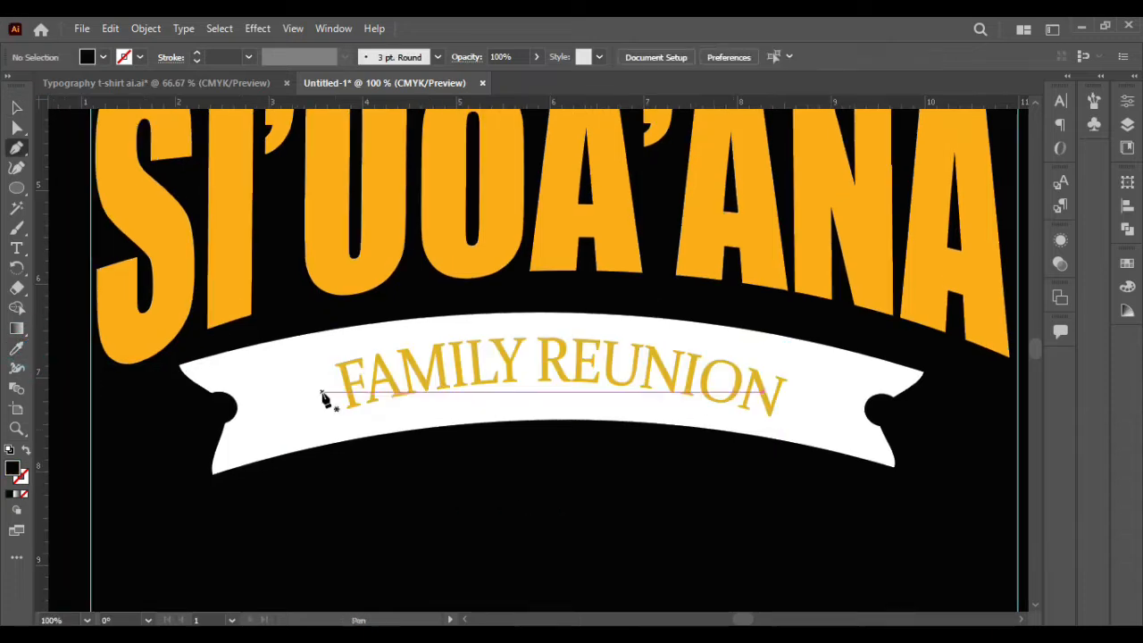
pyautogui.click(322, 391)
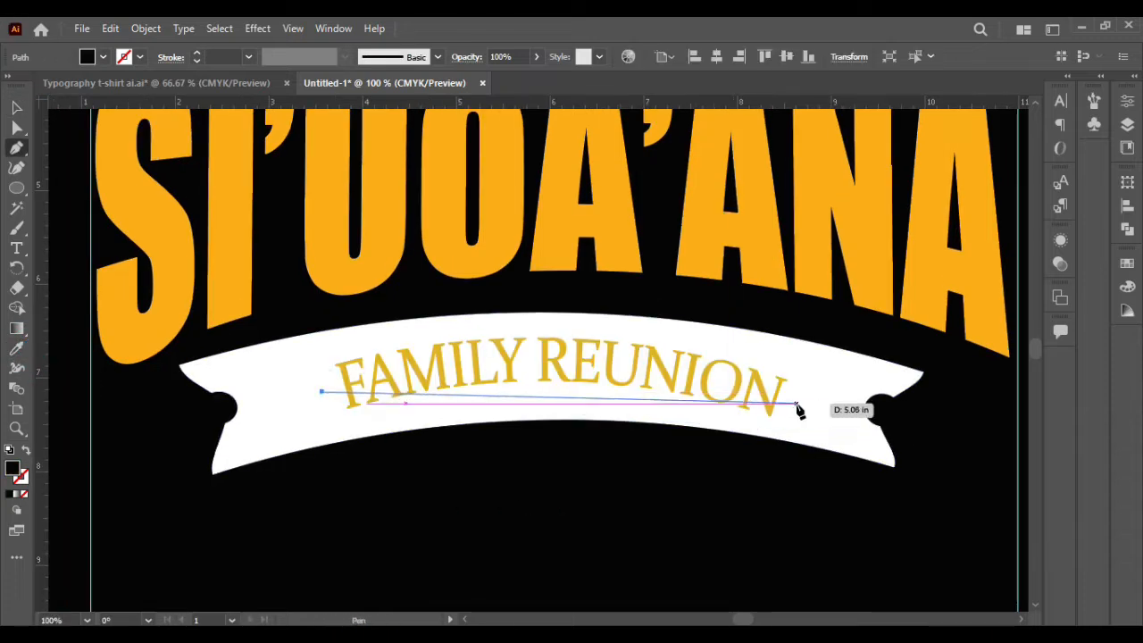
pyautogui.moveTo(797, 391); pyautogui.dragTo(1025, 468)
pyautogui.click(17, 128)
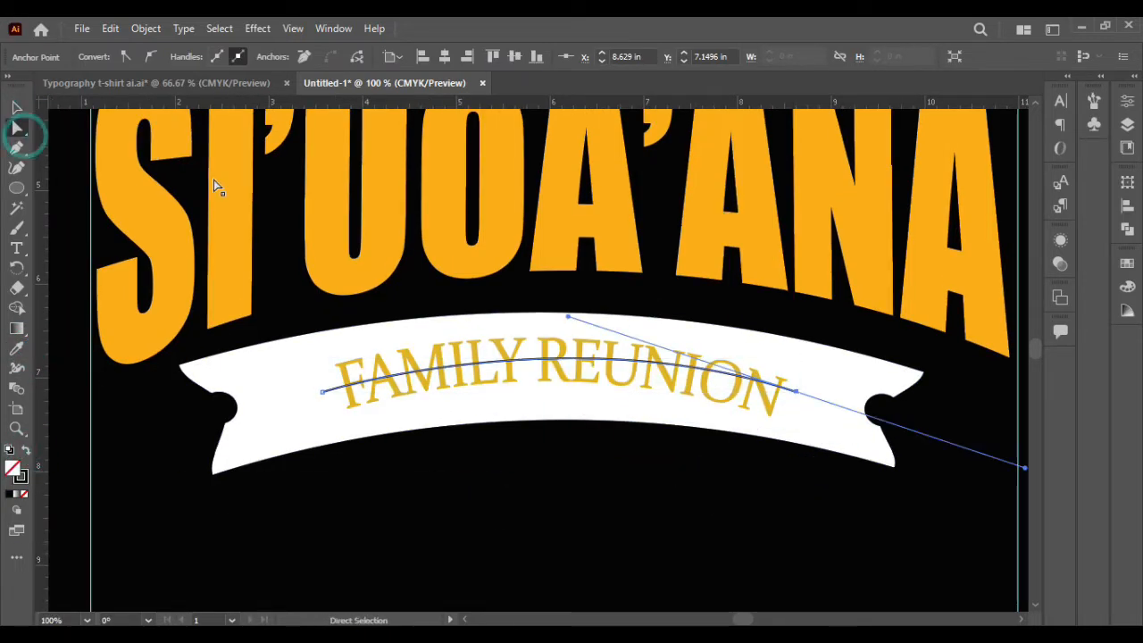
pyautogui.moveTo(797, 392); pyautogui.dragTo(786, 403)
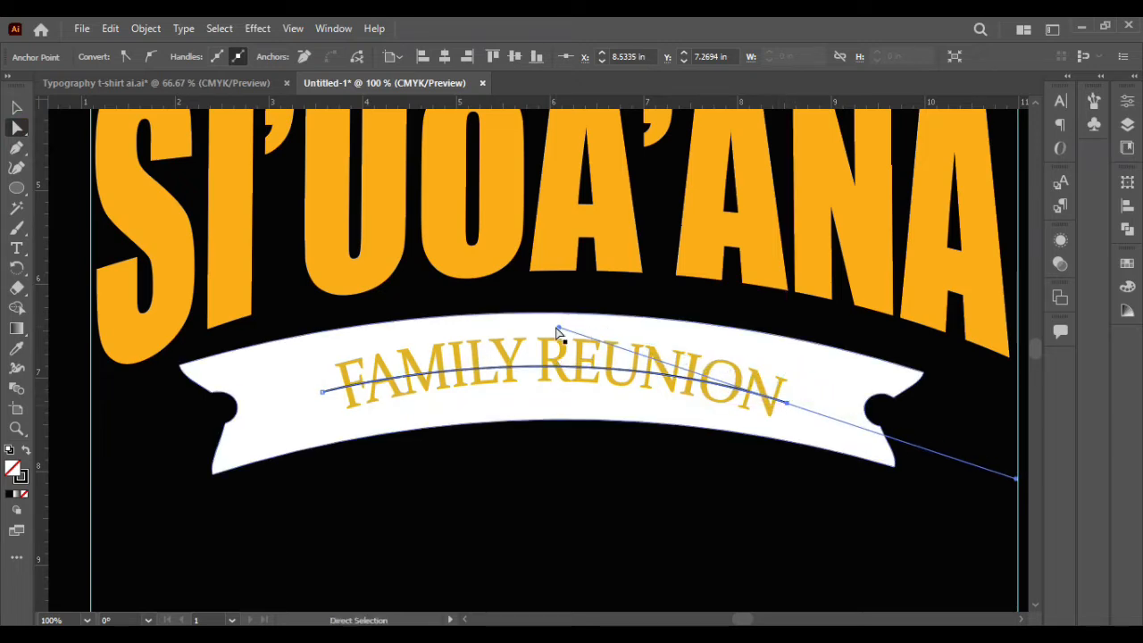
pyautogui.moveTo(556, 331); pyautogui.dragTo(548, 331)
# - Set the arched path's stroke weight to 47 pt so it forms a black band inside the ribbon
pyautogui.click(17, 107)
pyautogui.click(398, 449)
pyautogui.click(330, 395)
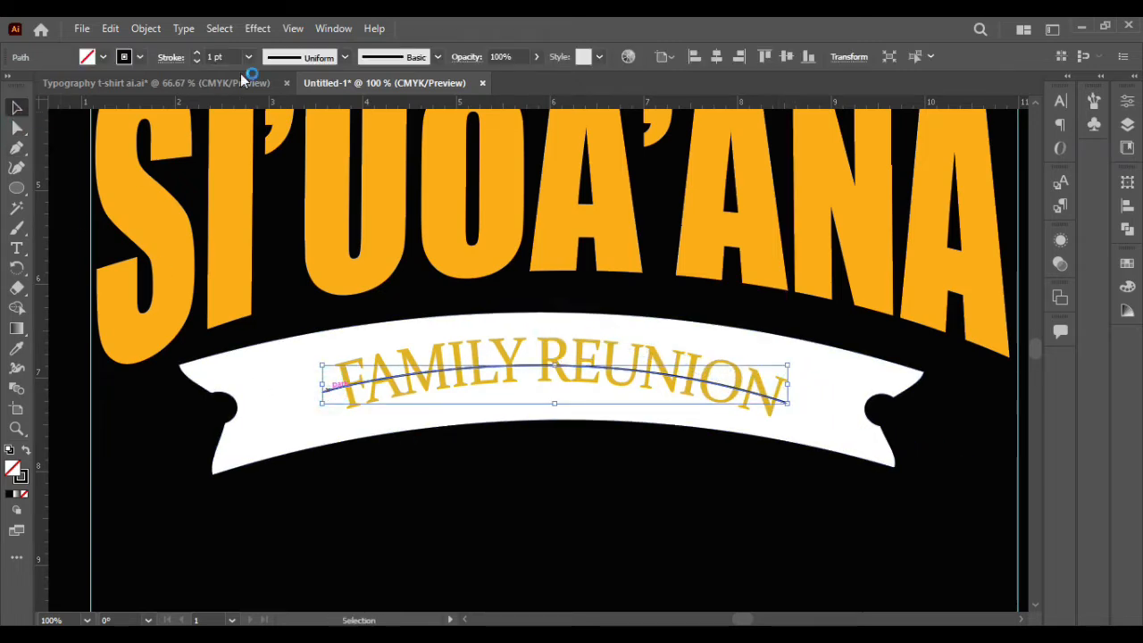
pyautogui.click(198, 51)
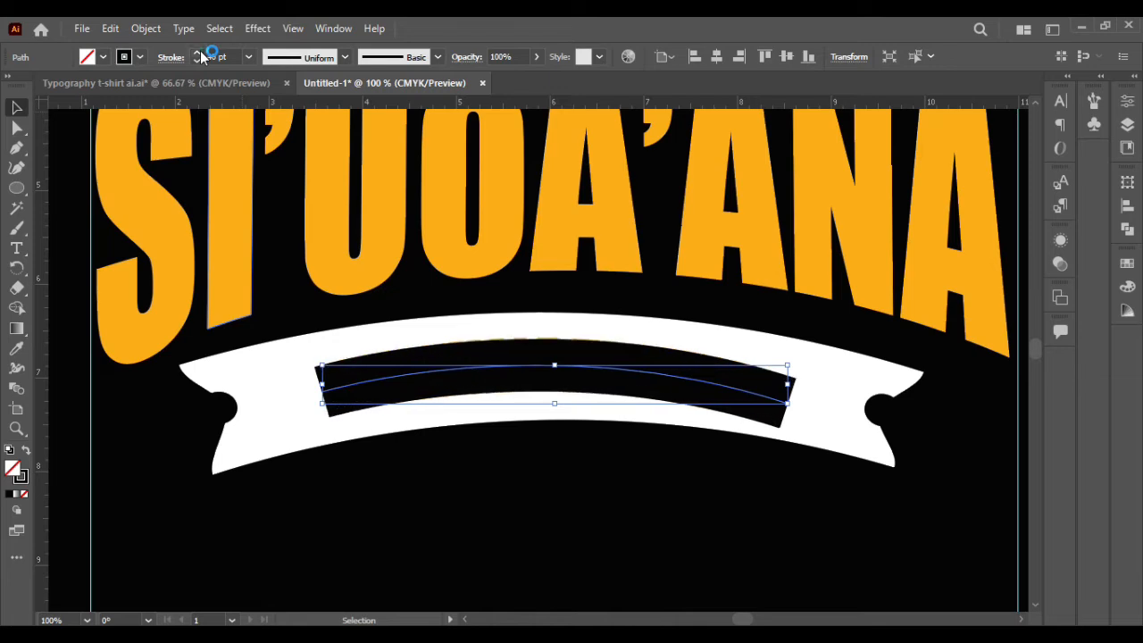
pyautogui.click(200, 53)
pyautogui.click(200, 53)
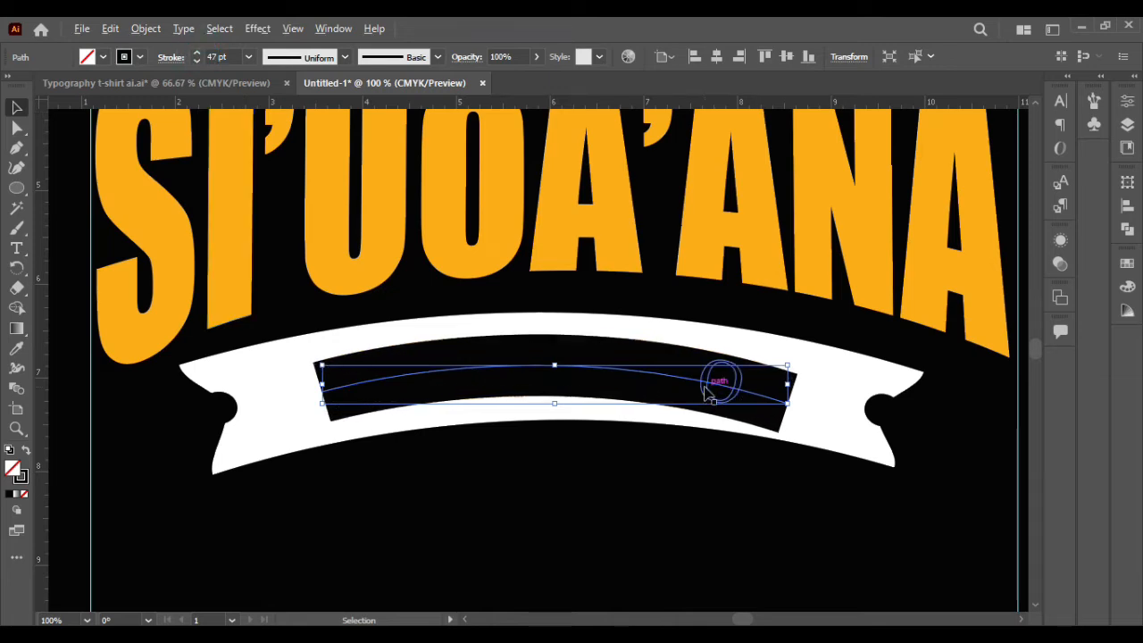
# - Refine the curve handle at the right end of the black arched path and expand the stroke into a filled band
pyautogui.scroll(1, 708, 393)
pyautogui.click(17, 127)
pyautogui.moveTo(833, 413); pyautogui.dragTo(830, 408)
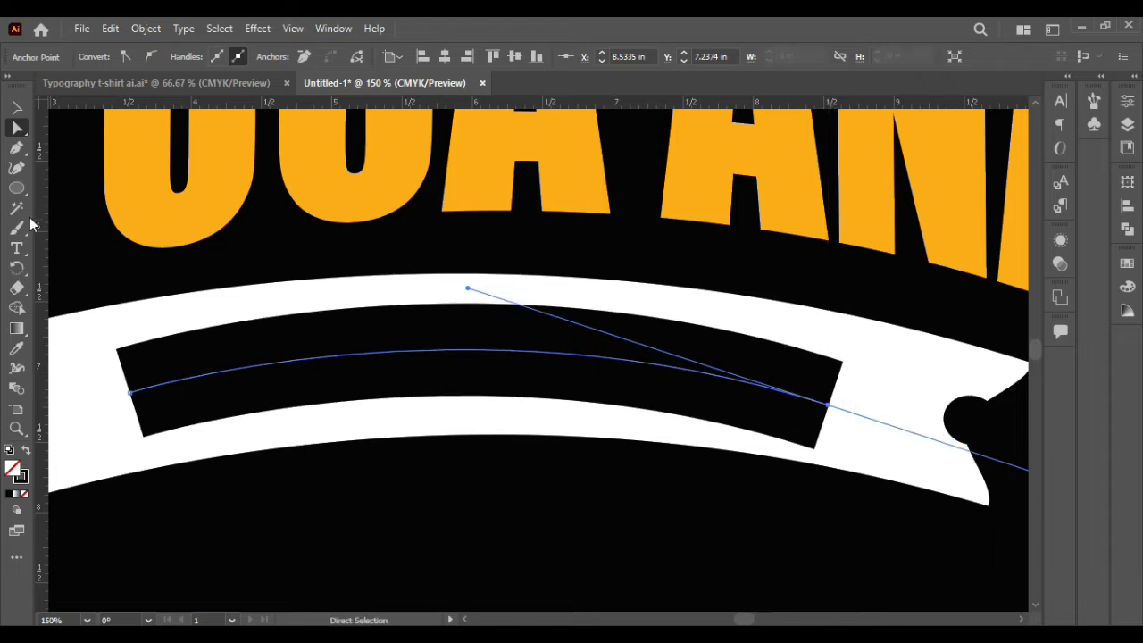
pyautogui.moveTo(467, 289); pyautogui.dragTo(442, 285)
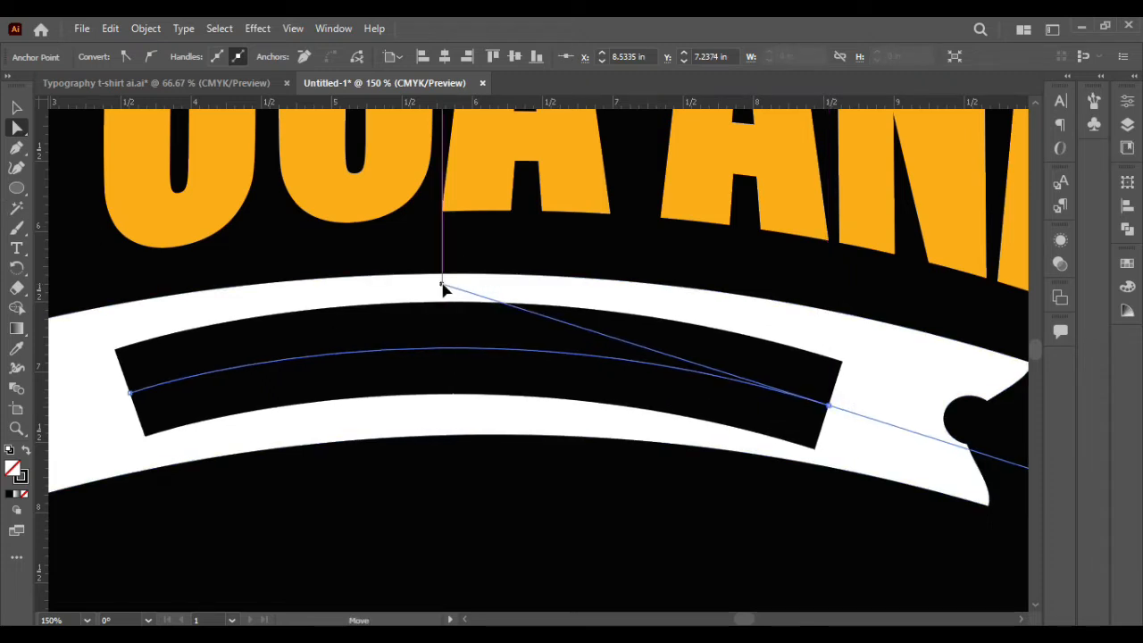
pyautogui.click(17, 107)
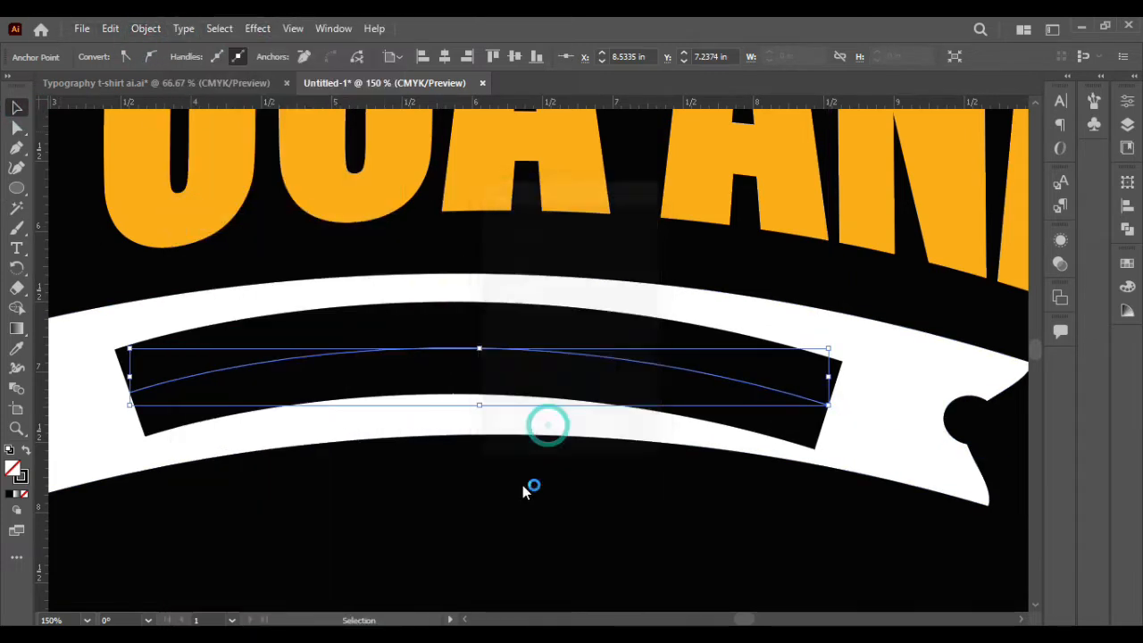
# - Bring the FAMILY REUNION text in front of the black band
pyautogui.moveTo(508, 514); pyautogui.dragTo(600, 347)
pyautogui.keyDown('shift'); pyautogui.click(911, 413); pyautogui.keyUp('shift')
pyautogui.rightClick(778, 377)
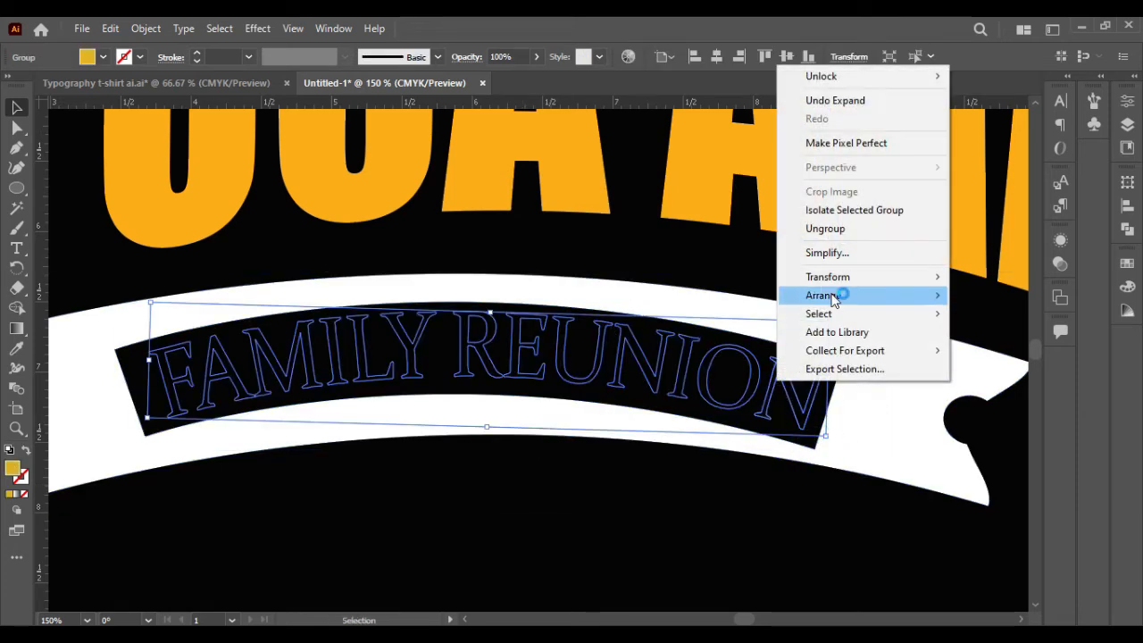
pyautogui.click(729, 297)
pyautogui.click(594, 507)
# - Pull the black band's two right corners slightly inward, closer to the final N of REUNION
pyautogui.click(651, 402)
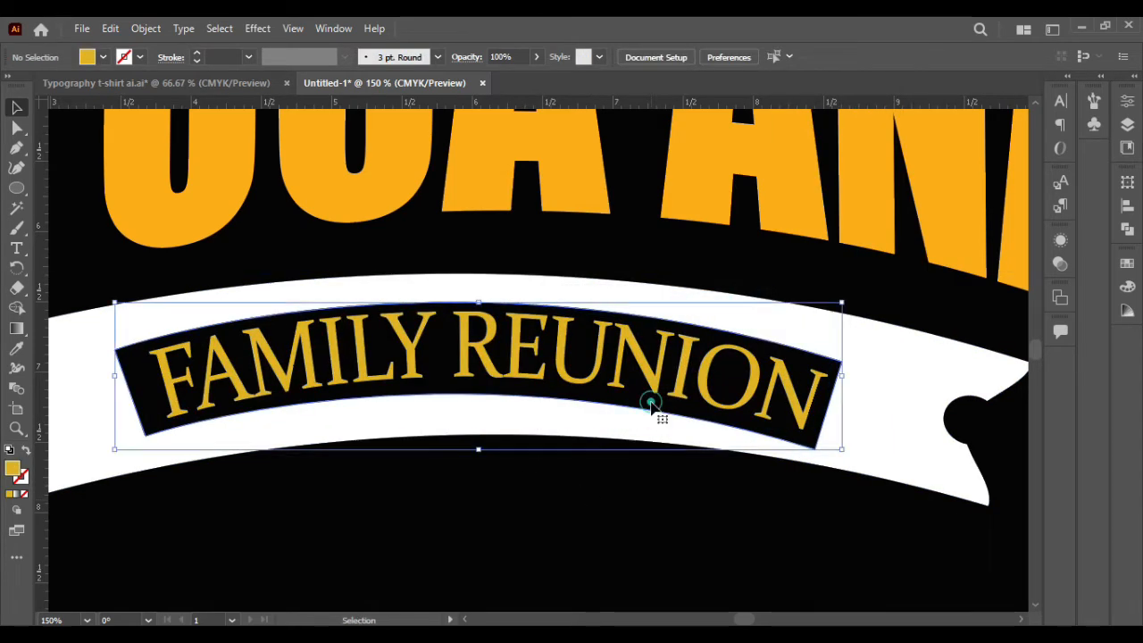
pyautogui.press('a')
pyautogui.click(806, 429)
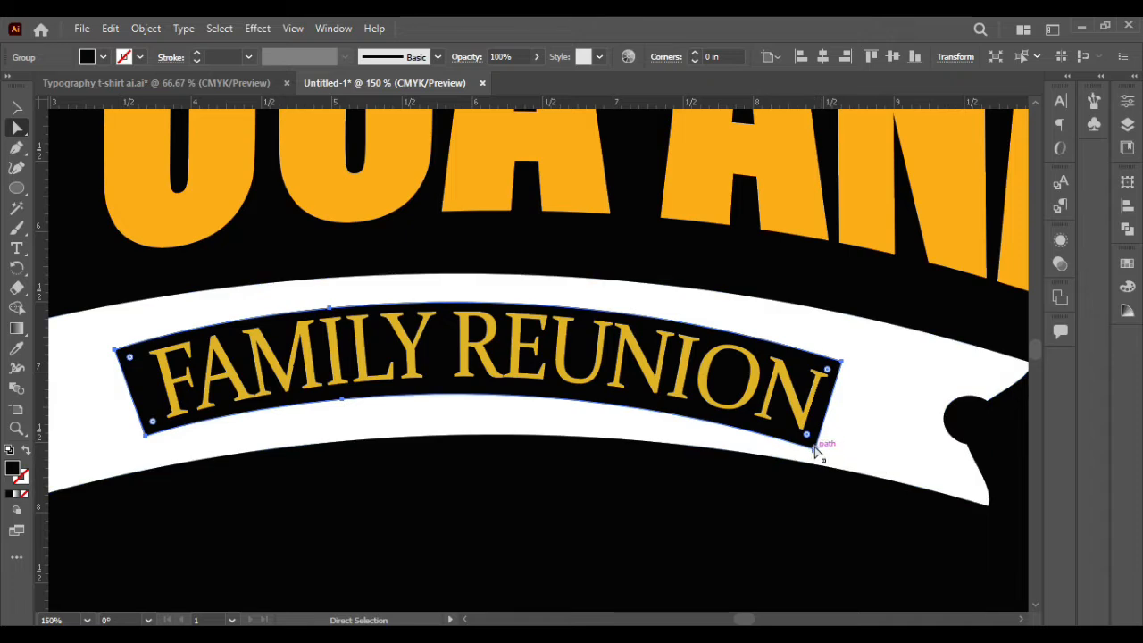
pyautogui.moveTo(815, 452); pyautogui.dragTo(811, 442)
pyautogui.moveTo(844, 369); pyautogui.dragTo(837, 373)
# - Move the black band's lower-left corner inward and up, close to the foot of the F
pyautogui.moveTo(146, 436); pyautogui.dragTo(168, 425)
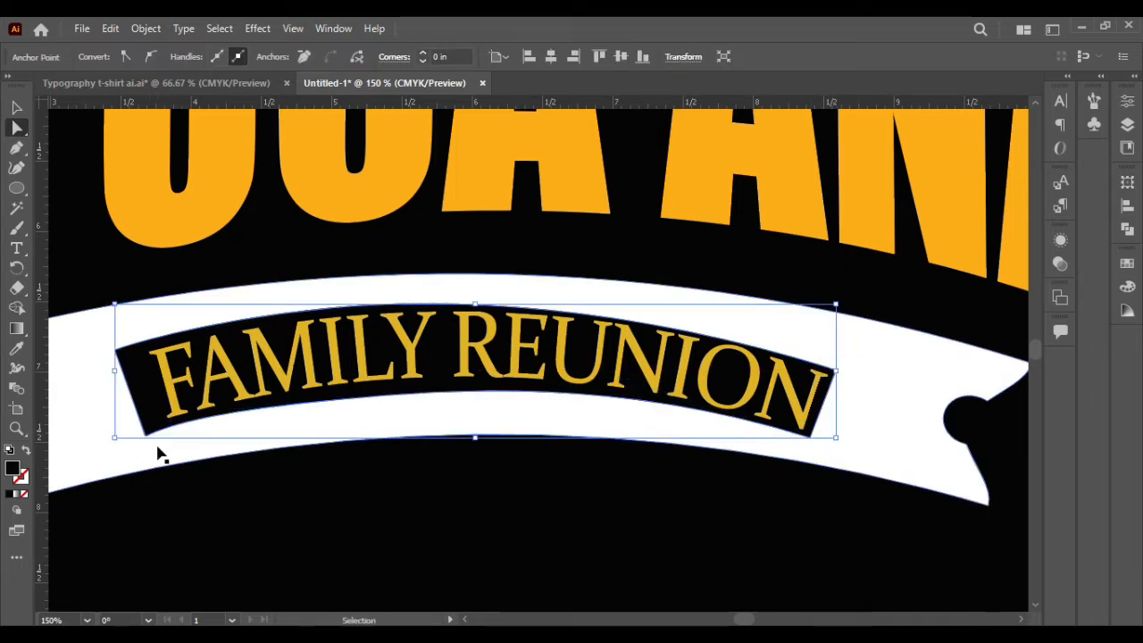
pyautogui.hotkey('ctrl', 'z')
pyautogui.scroll(4, 157, 437)
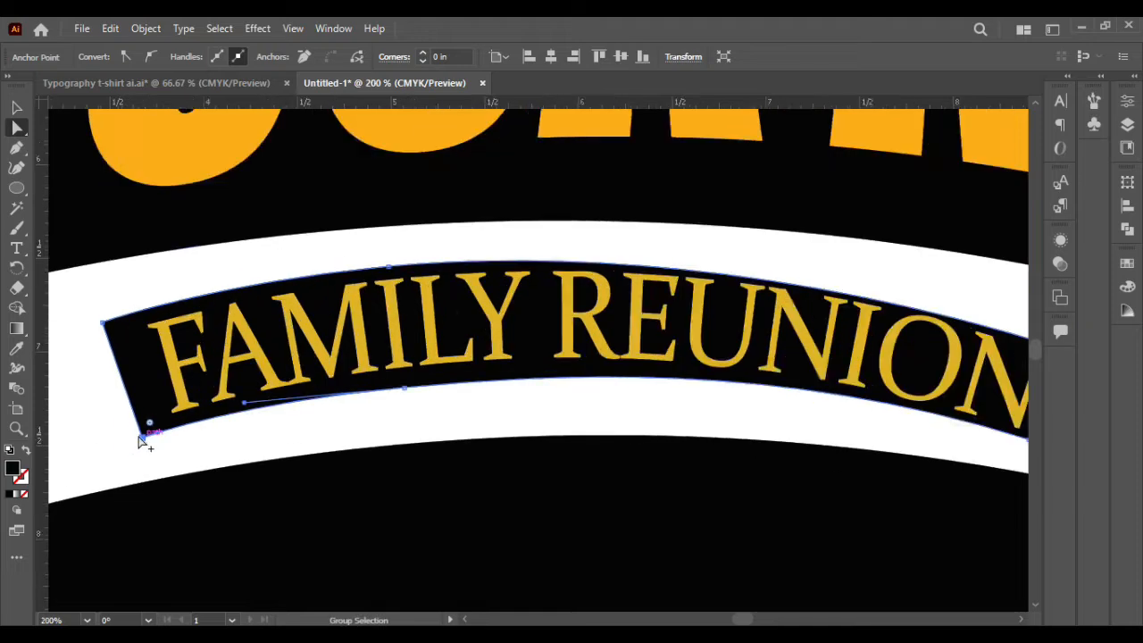
pyautogui.moveTo(154, 465); pyautogui.dragTo(242, 408)
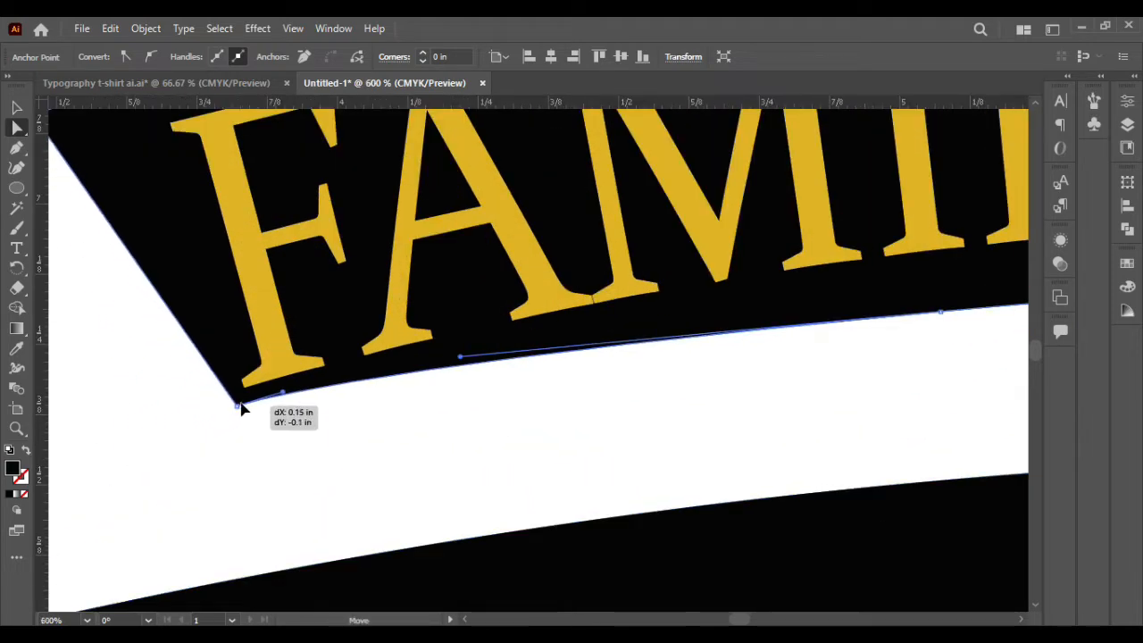
pyautogui.hotkey('ctrl', '-')
pyautogui.hotkey('ctrl', '-')
pyautogui.hotkey('ctrl', '-')
pyautogui.scroll(-1, 350, 427)
pyautogui.scroll(3, 224, 414)
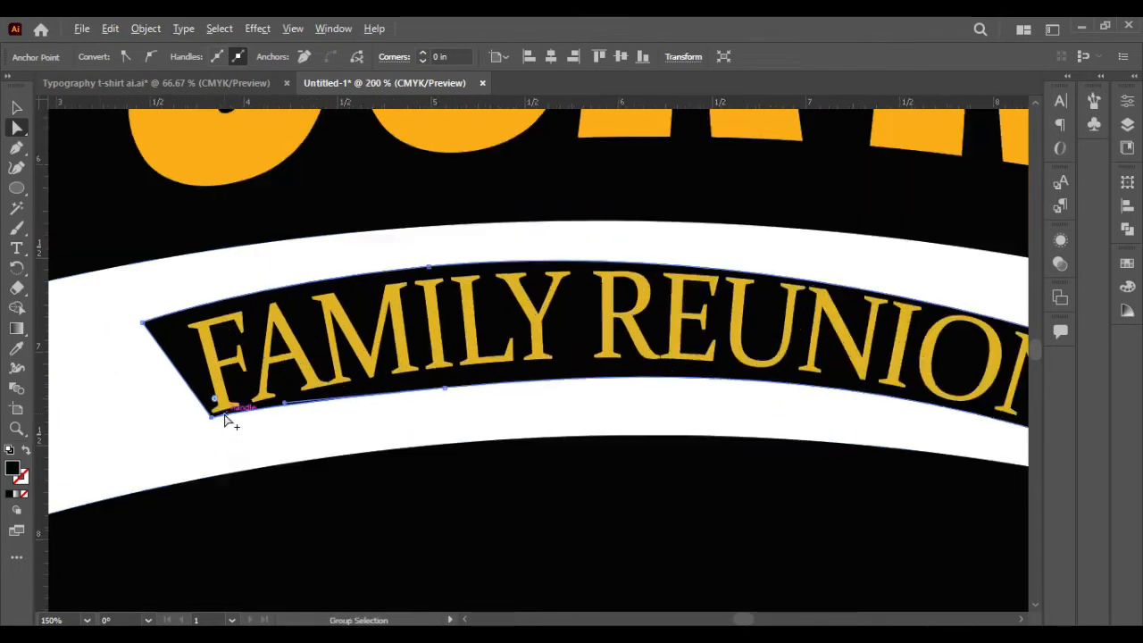
pyautogui.moveTo(202, 423); pyautogui.dragTo(196, 426)
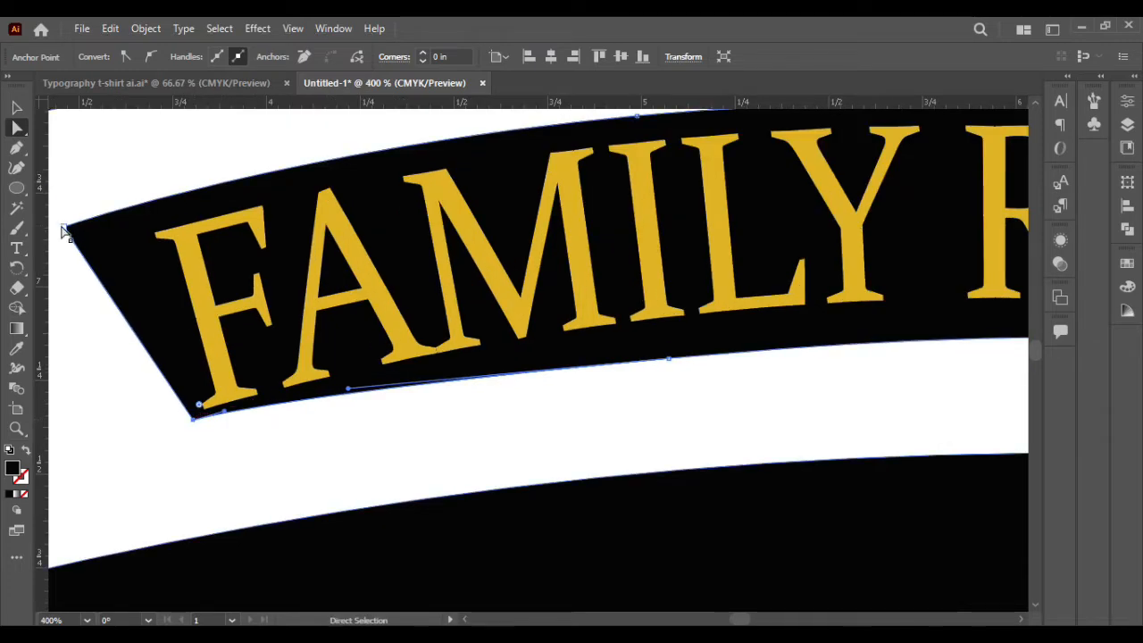
# - Move the black band's upper-left corner inward, close to the top of the F
pyautogui.moveTo(63, 228); pyautogui.dragTo(146, 219)
pyautogui.hotkey('ctrl', '-')
pyautogui.hotkey('ctrl', '-')
pyautogui.hotkey('ctrl', '-')
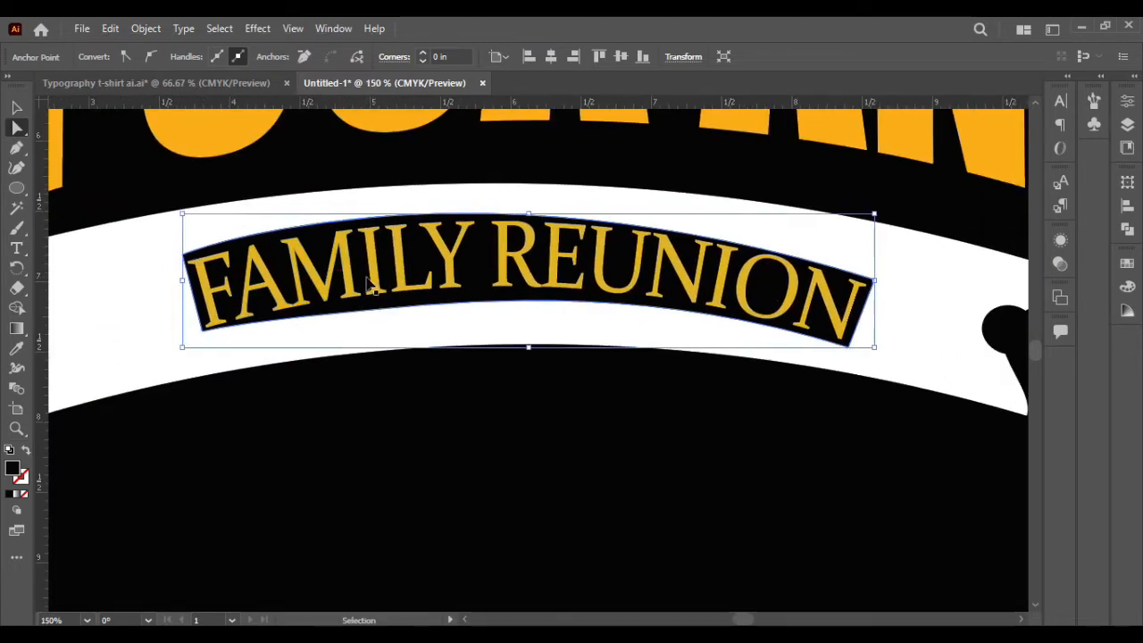
pyautogui.hotkey('ctrl', '+')
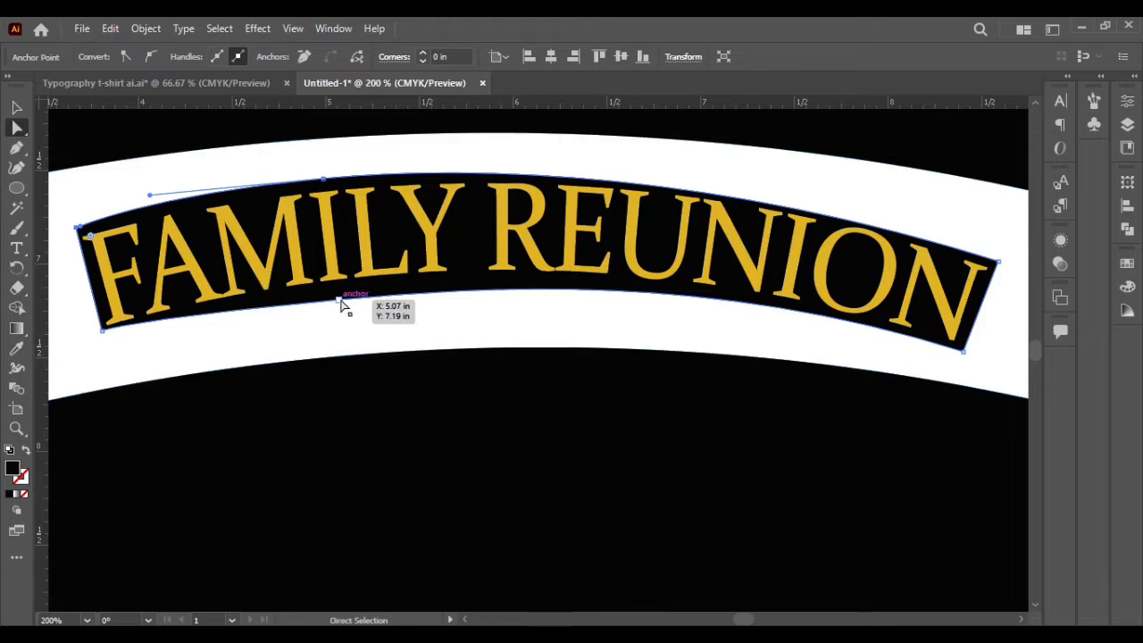
# - Raise the anchor point on the black band's lower edge slightly and adjust its handle for a smooth curve
pyautogui.moveTo(340, 306); pyautogui.dragTo(344, 301)
pyautogui.click(184, 312)
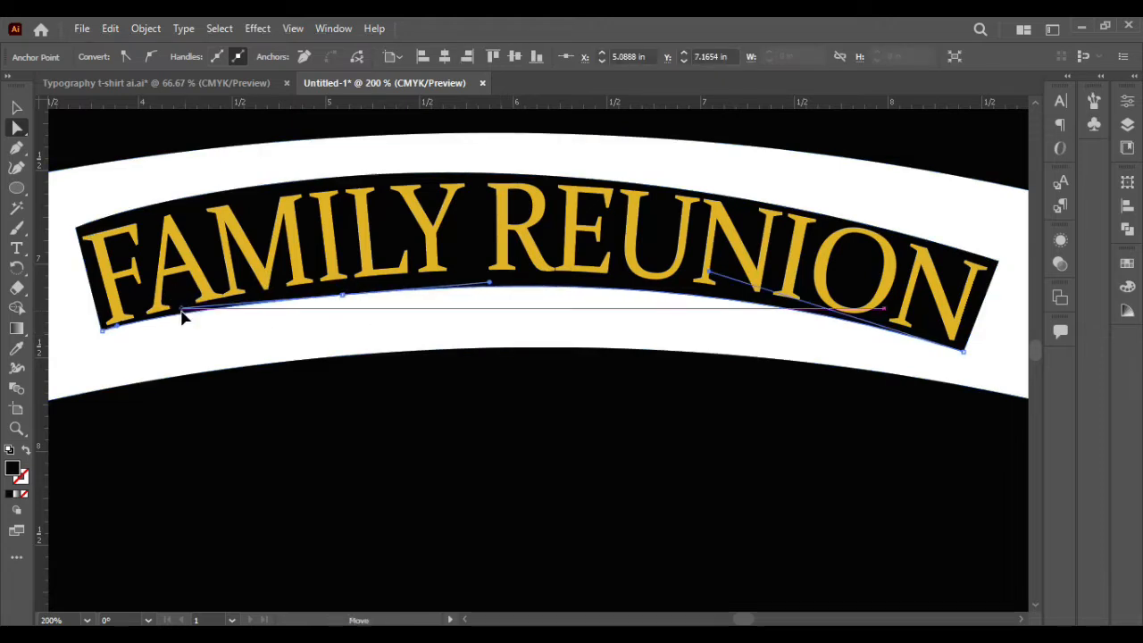
pyautogui.click(314, 345)
pyautogui.click(342, 426)
# - Adjust the anchor point and handle on the black band's upper edge so it follows the FAMILY REUNION letters smoothly
pyautogui.click(348, 185)
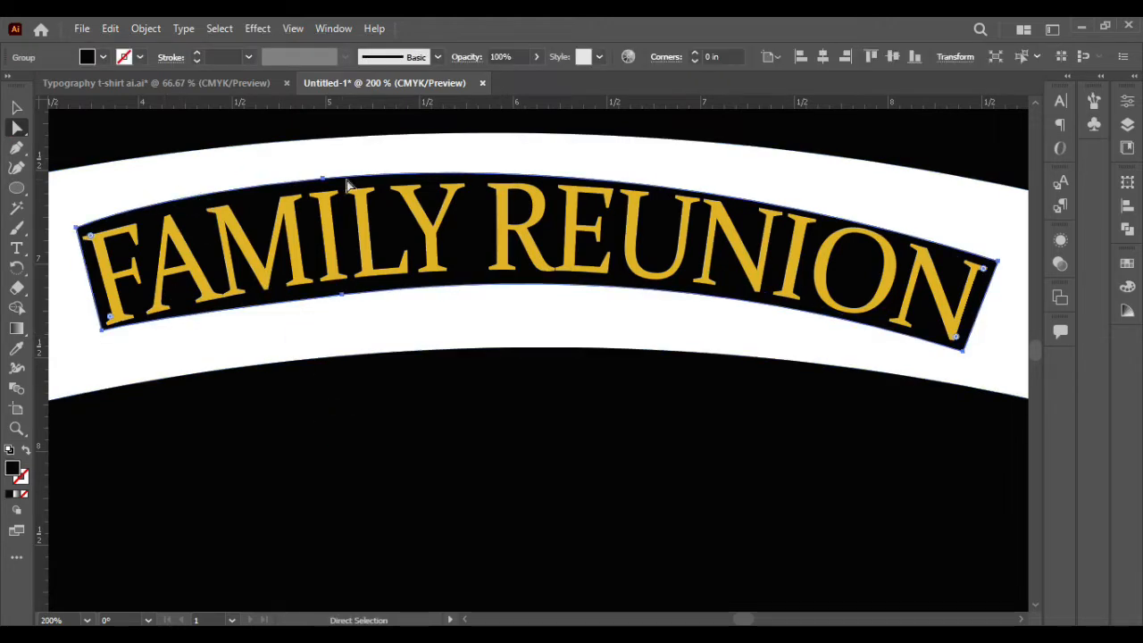
pyautogui.click(323, 179)
pyautogui.moveTo(150, 195); pyautogui.dragTo(152, 199)
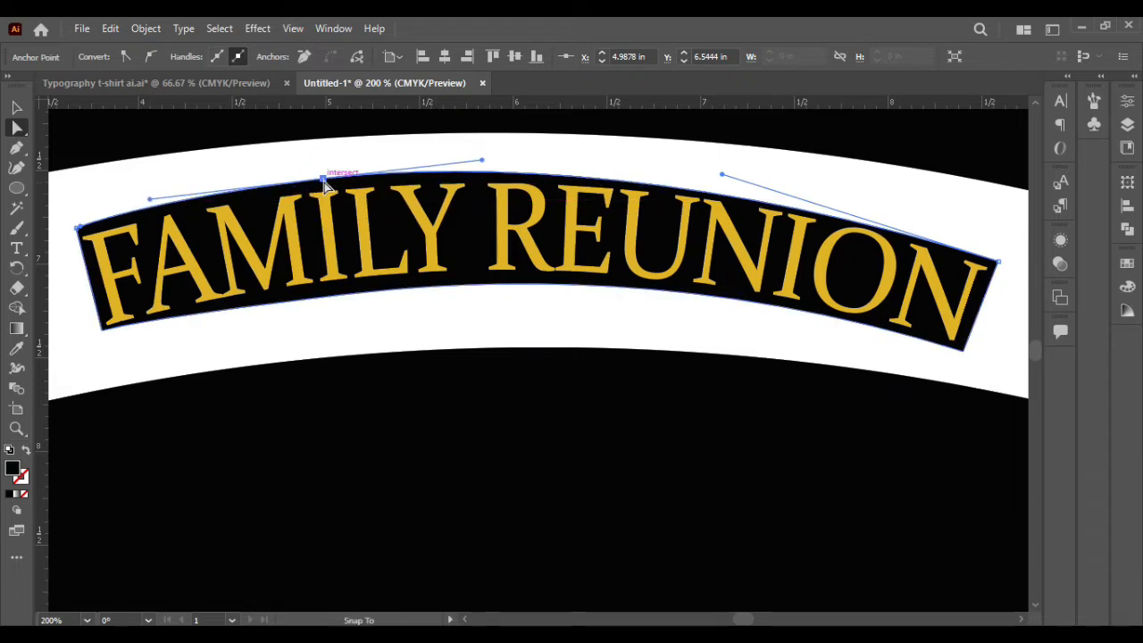
pyautogui.click(324, 167)
pyautogui.click(18, 108)
pyautogui.click(476, 415)
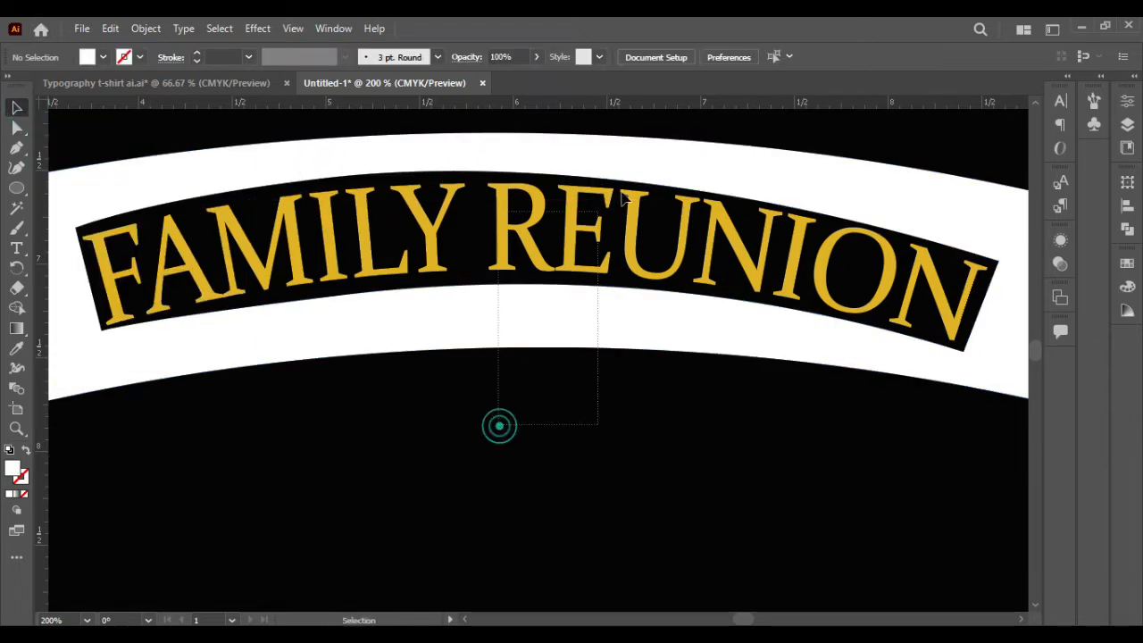
# - Align the FAMILY REUNION text and the black band horizontally on a common centre, leaving out the ribbon
pyautogui.moveTo(623, 193); pyautogui.dragTo(628, 191)
pyautogui.keyDown('shift'); pyautogui.click(513, 323); pyautogui.keyUp('shift')
pyautogui.click(478, 271)
pyautogui.click(717, 56)
pyautogui.click(542, 483)
pyautogui.scroll(-2, 533, 448)
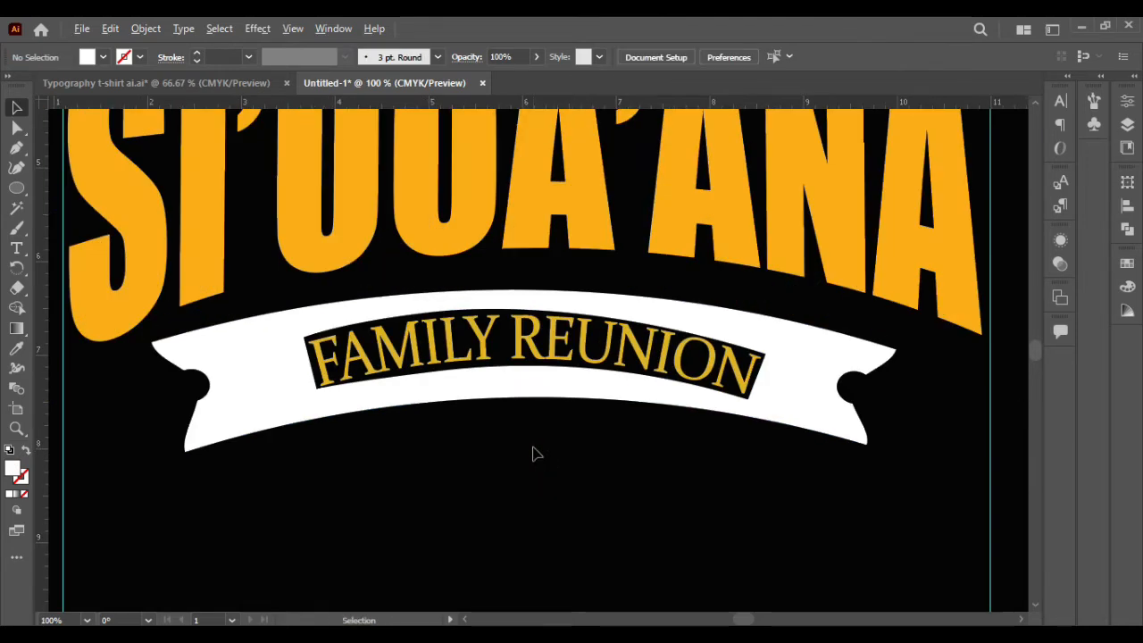
# - Nudge the FAMILY REUNION text and its black band down slightly within the white ribbon
pyautogui.moveTo(561, 440); pyautogui.dragTo(589, 354)
pyautogui.keyDown('shift'); pyautogui.click(804, 345); pyautogui.keyUp('shift')
pyautogui.press('Down')
pyautogui.press('Down')
pyautogui.press('Down')
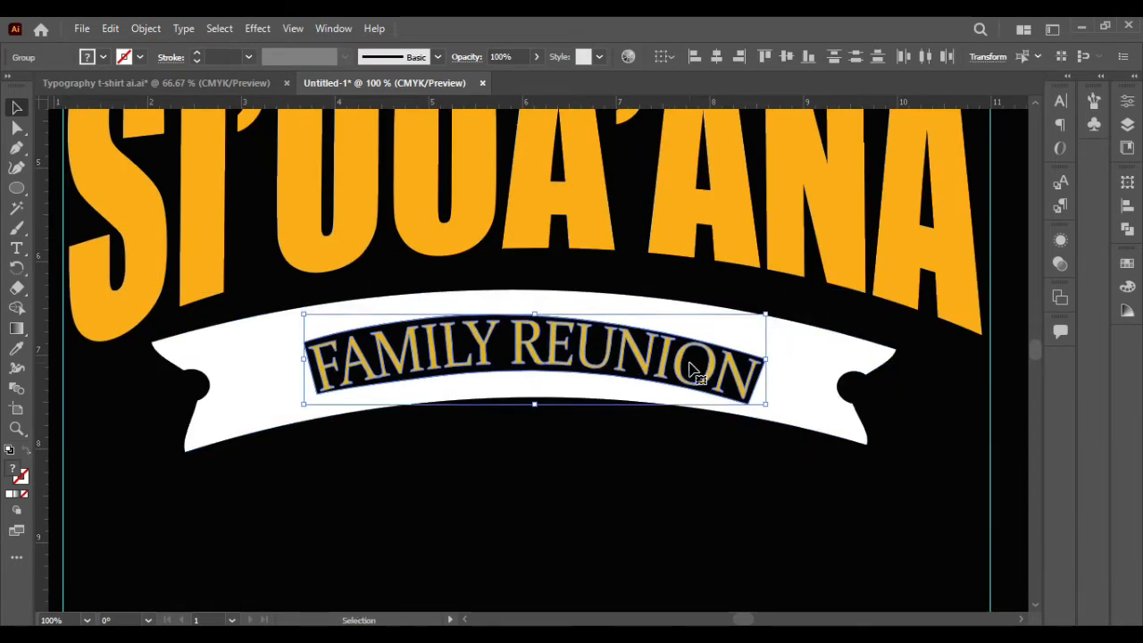
# - Narrow the white ribbon to about 6.6 in wide around the FAMILY REUNION band
pyautogui.scroll(-3, 634, 496)
pyautogui.click(695, 462)
pyautogui.moveTo(725, 455); pyautogui.dragTo(703, 456)
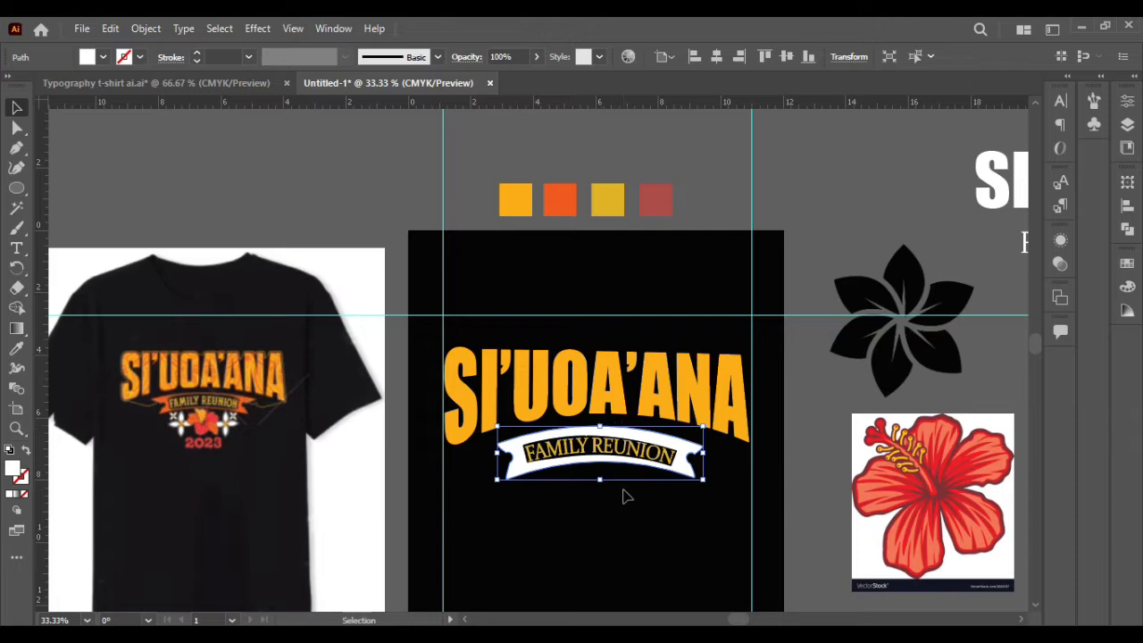
# - Centre the FAMILY REUNION text, black band and ribbon horizontally with one another
pyautogui.moveTo(627, 497); pyautogui.dragTo(638, 447)
pyautogui.keyDown('shift'); pyautogui.click(693, 452); pyautogui.keyUp('shift')
pyautogui.moveTo(655, 490); pyautogui.dragTo(665, 446)
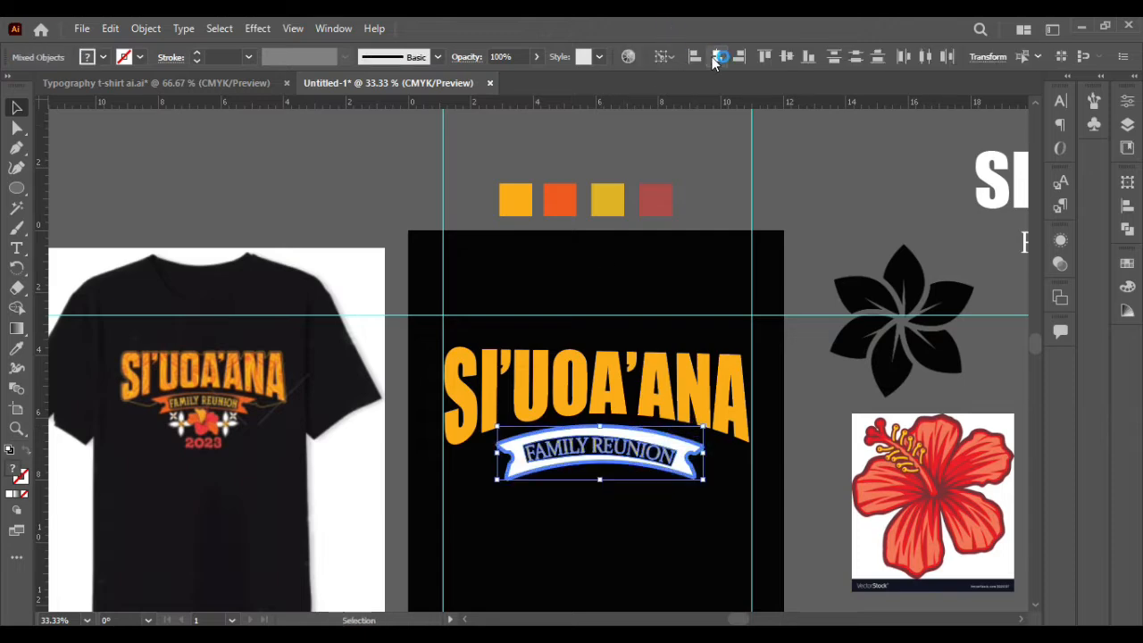
pyautogui.click(563, 517)
# - Rotate the white ribbon about 1° clockwise behind the FAMILY REUNION band
pyautogui.scroll(2, 687, 447)
pyautogui.click(683, 453)
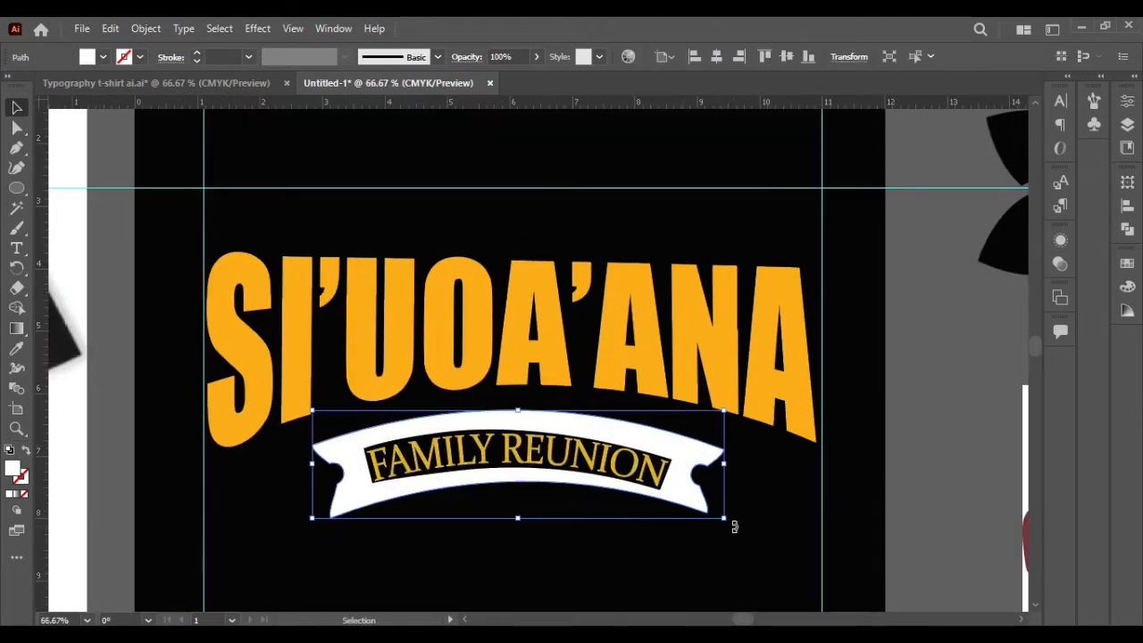
pyautogui.moveTo(730, 530); pyautogui.dragTo(729, 532)
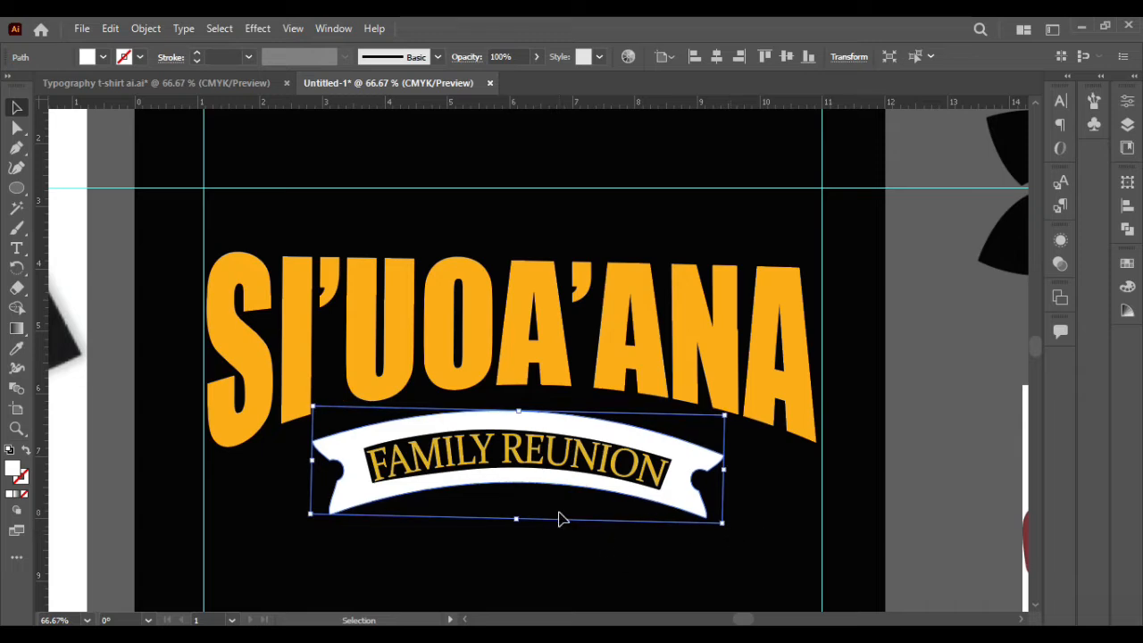
pyautogui.click(555, 543)
pyautogui.click(695, 505)
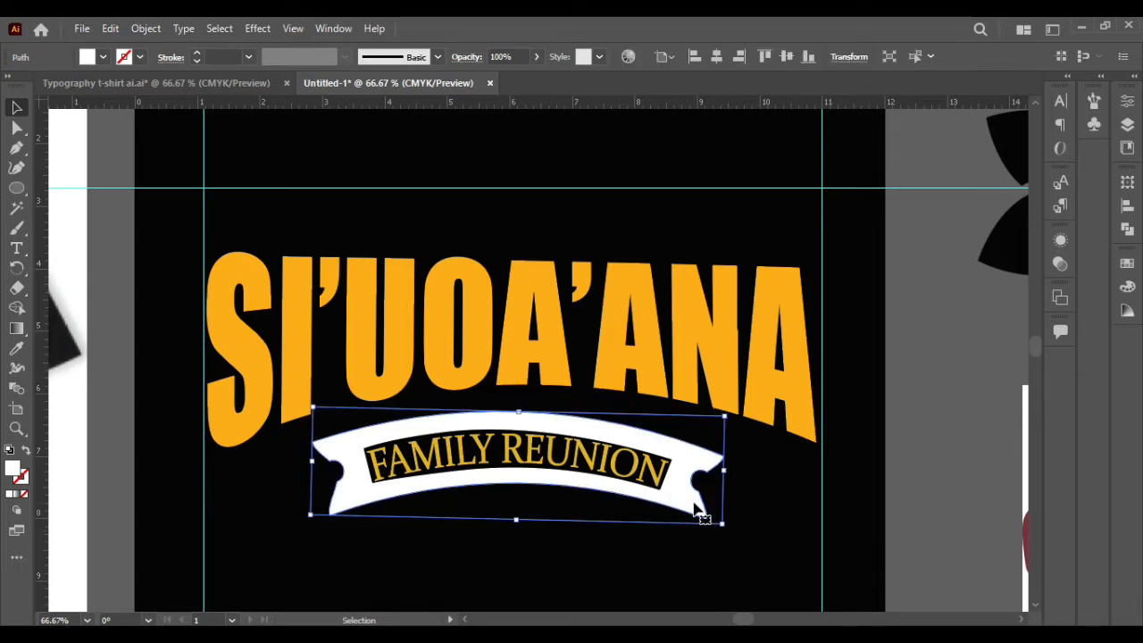
# - Fill the ribbon with the red-orange colour sampled from the second palette swatch
pyautogui.scroll(-1, 696, 508)
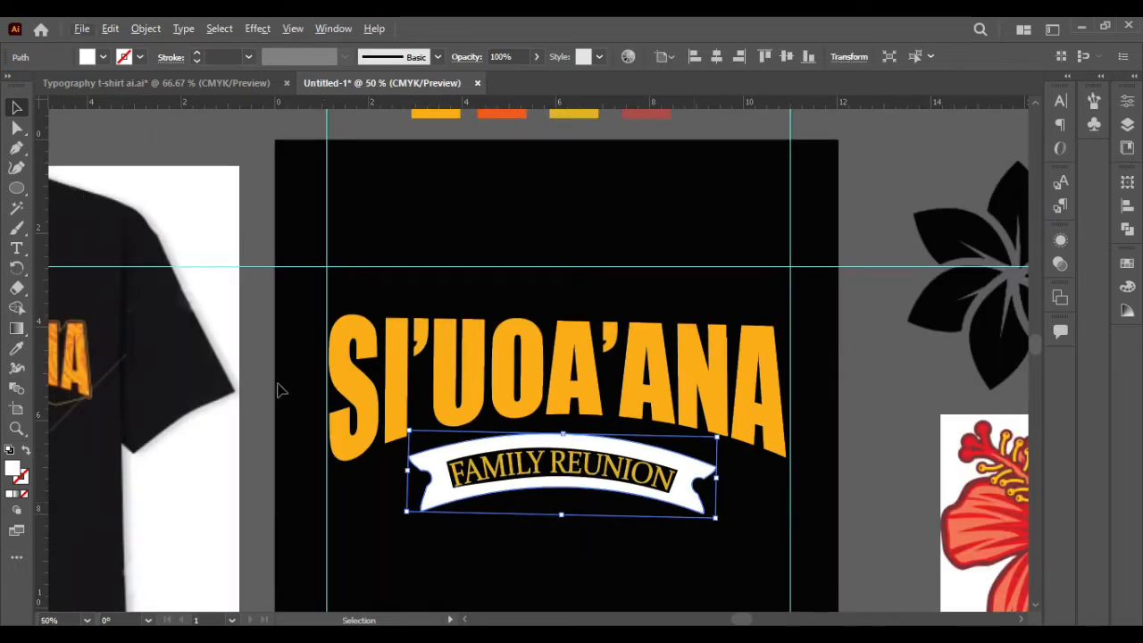
pyautogui.click(20, 348)
pyautogui.scroll(2, 414, 187)
pyautogui.click(500, 138)
pyautogui.click(16, 108)
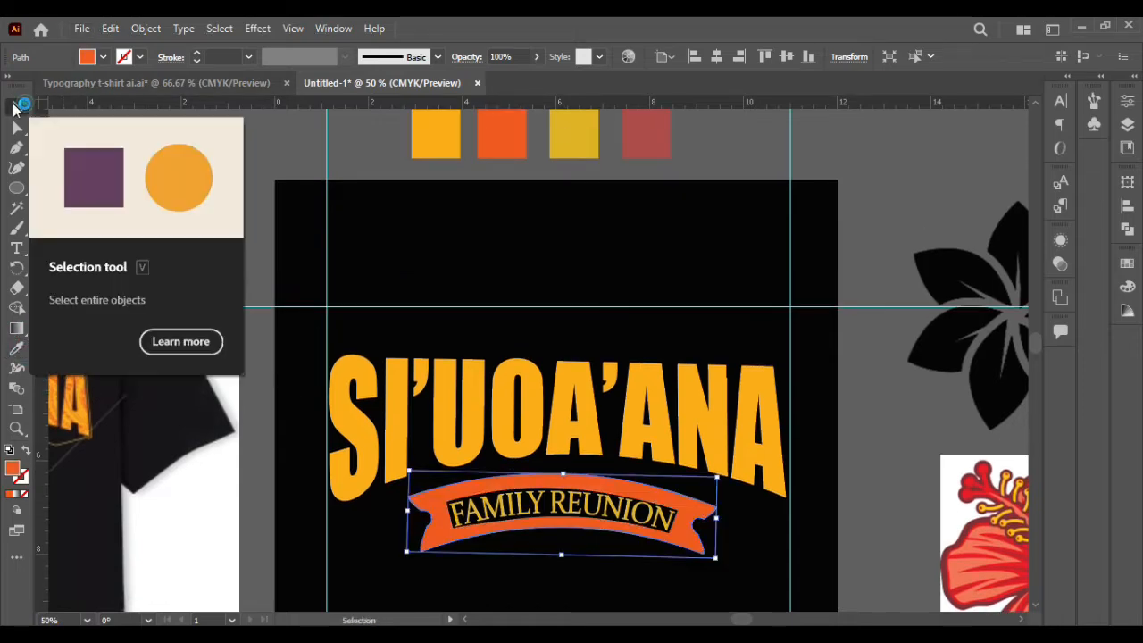
pyautogui.click(270, 436)
# - Embed the linked red hibiscus image and move it farther from the artboard into free space
pyautogui.scroll(-1, 604, 463)
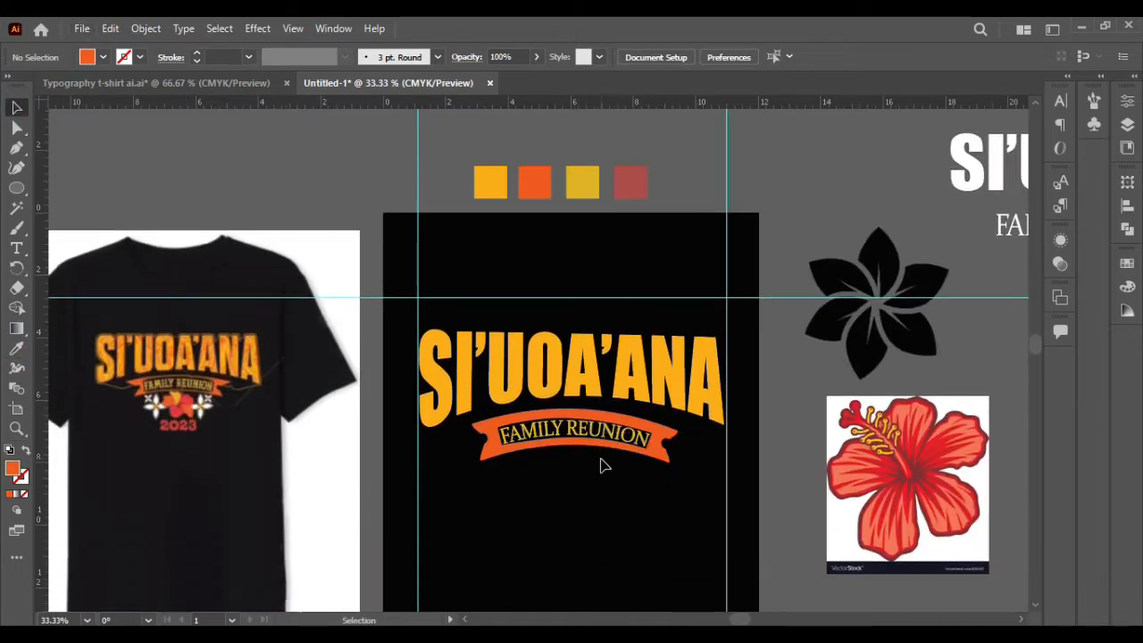
pyautogui.scroll(-2, 602, 464)
pyautogui.scroll(-3, 531, 404)
pyautogui.hscroll(4, 538, 396)
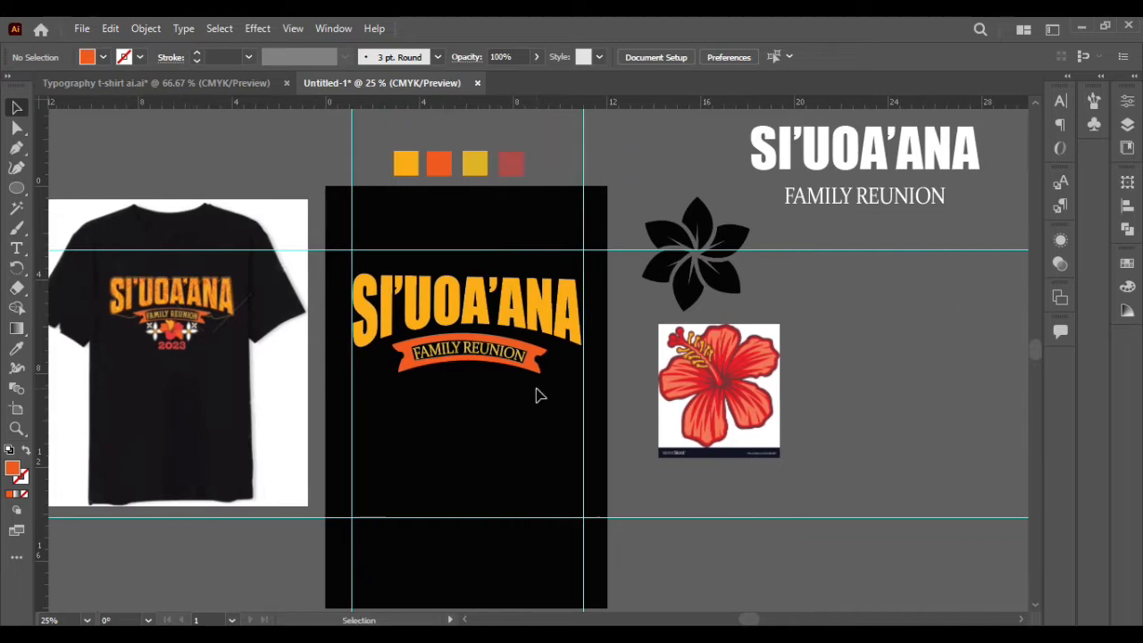
pyautogui.click(713, 392)
pyautogui.hscroll(3, 712, 391)
pyautogui.rightClick(711, 391)
pyautogui.click(816, 428)
pyautogui.click(658, 390)
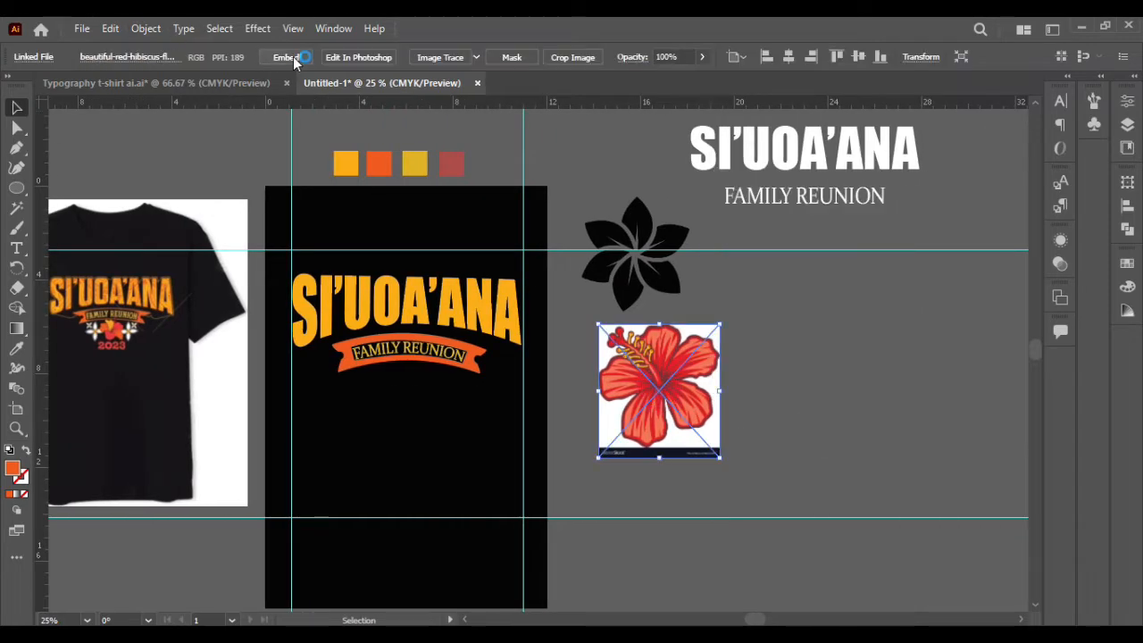
pyautogui.click(286, 56)
pyautogui.moveTo(683, 386); pyautogui.dragTo(743, 400)
pyautogui.hscroll(2, 741, 393)
pyautogui.scroll(2, 618, 436)
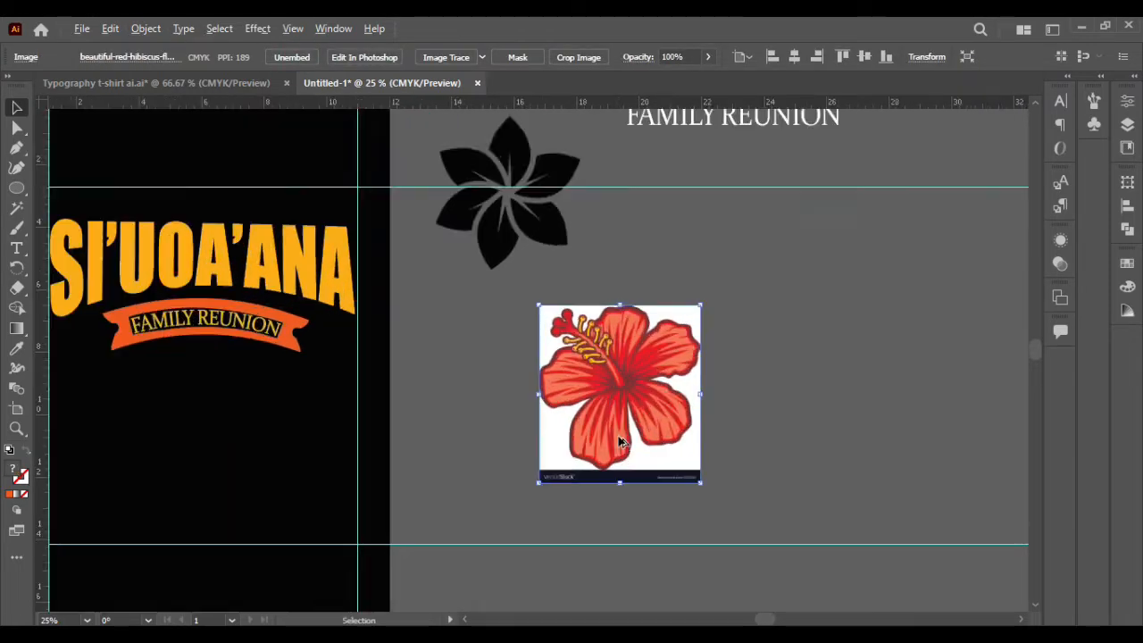
# - Trace the hibiscus image with the High Fidelity Photo preset, expand the tracing and ungroup it
pyautogui.click(484, 57)
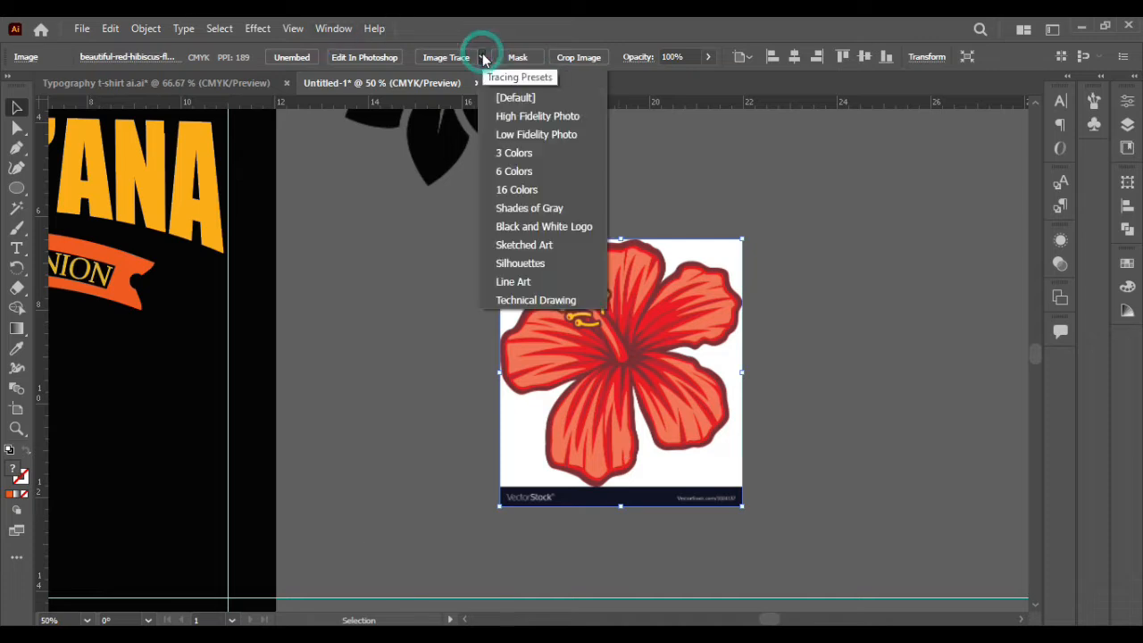
pyautogui.click(534, 120)
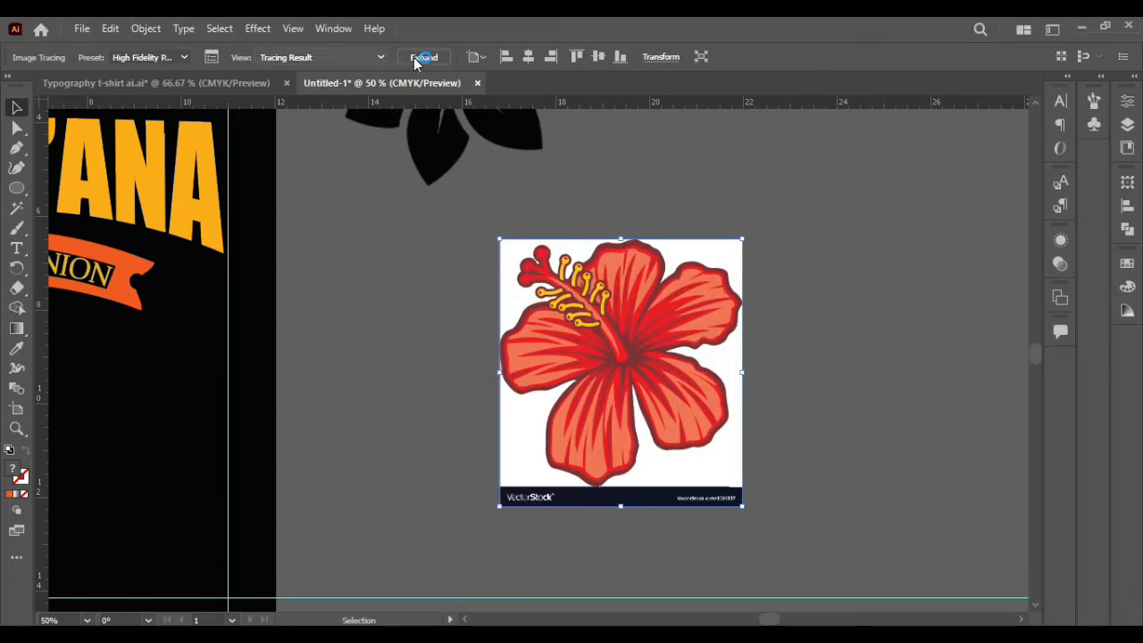
pyautogui.click(416, 59)
pyautogui.rightClick(648, 259)
pyautogui.click(706, 416)
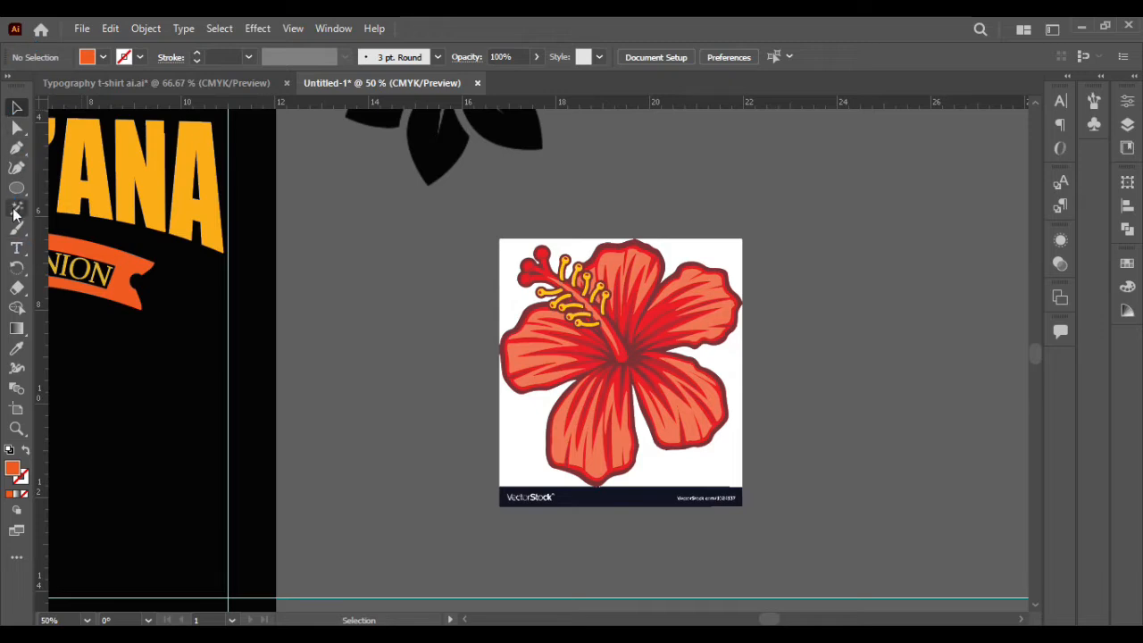
# - Delete the white background and the dark footer strip from the traced hibiscus with the Magic Wand tool
pyautogui.click(524, 449)
pyautogui.press('Delete')
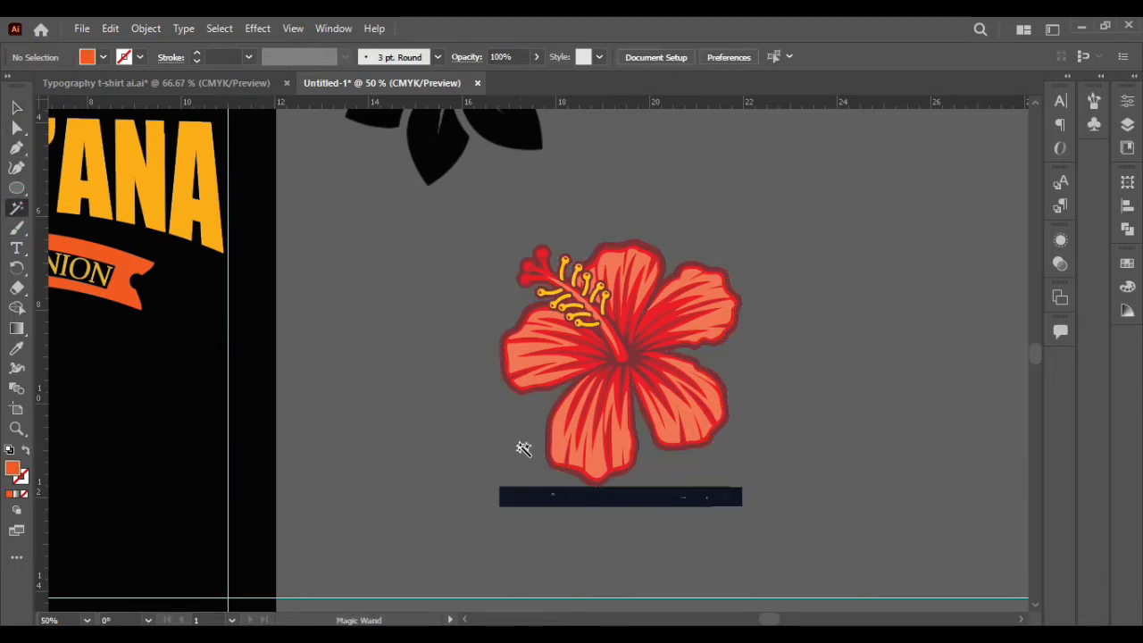
pyautogui.click(512, 499)
pyautogui.press('Delete')
pyautogui.scroll(-3, 689, 462)
pyautogui.scroll(4, 688, 463)
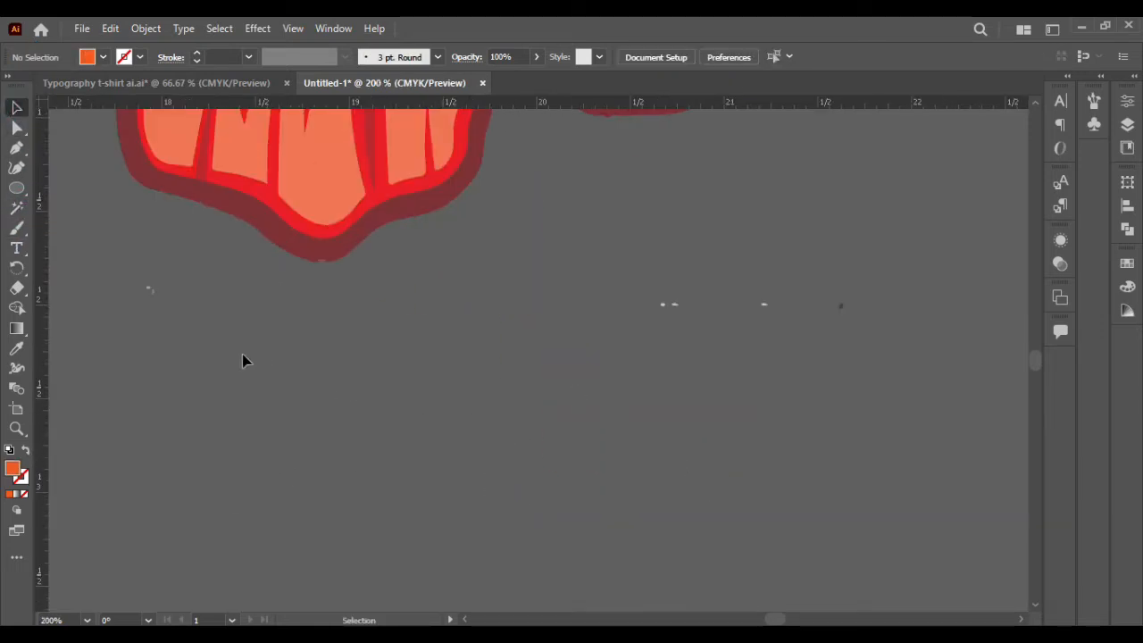
# - Delete the stray specks left below the traced hibiscus
pyautogui.moveTo(124, 258); pyautogui.dragTo(192, 323)
pyautogui.moveTo(576, 269); pyautogui.dragTo(868, 352)
pyautogui.press('Delete')
pyautogui.scroll(-5, 869, 357)
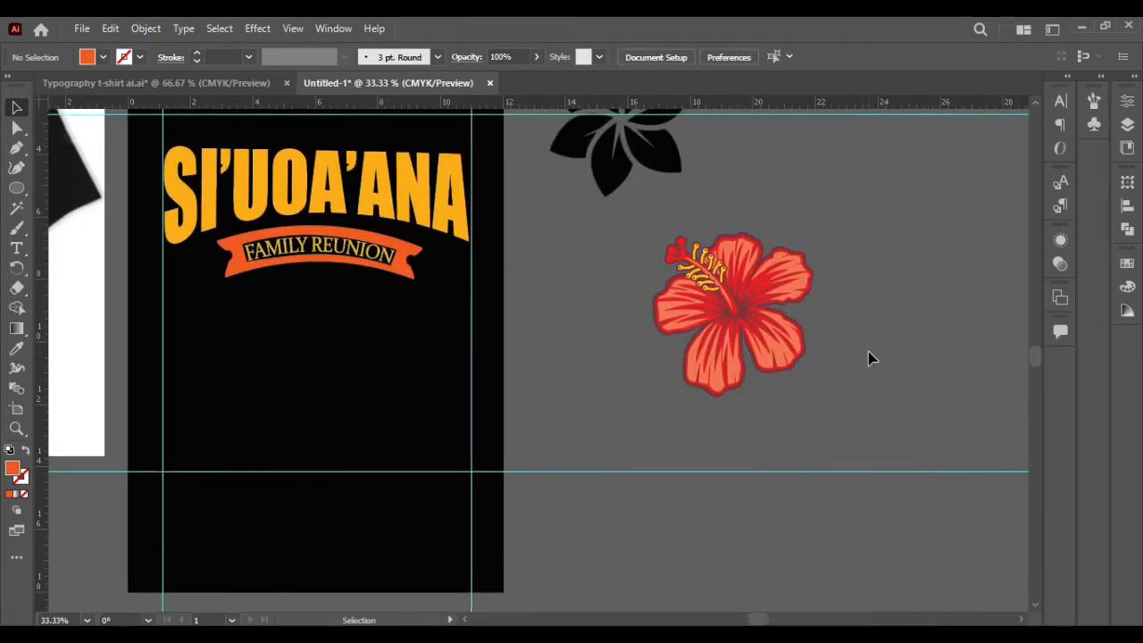
# - Group the hibiscus pieces and move the flower onto the artboard, just below the FAMILY REUNION ribbon
pyautogui.click(738, 335)
pyautogui.hotkey('ctrl', 'g')
pyautogui.click(890, 342)
pyautogui.moveTo(749, 365); pyautogui.dragTo(428, 413)
pyautogui.hscroll(-3, 376, 391)
pyautogui.scroll(3, 388, 395)
pyautogui.scroll(-1, 389, 400)
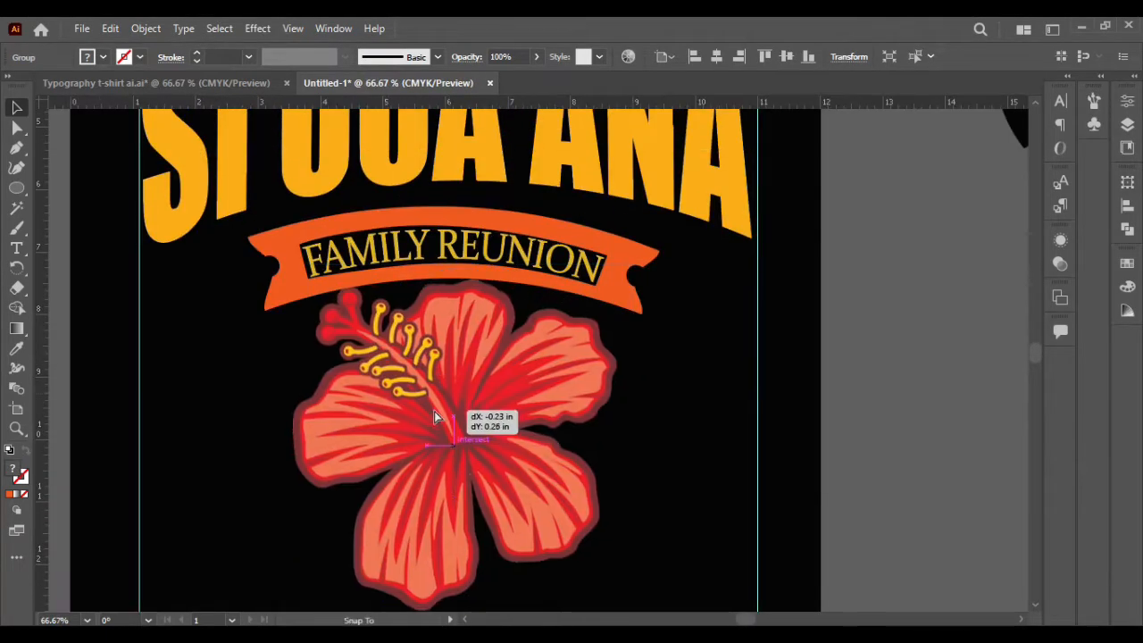
# - Reflect the hibiscus across the vertical axis and scale it down beneath the middle of the ribbon
pyautogui.rightClick(429, 413)
pyautogui.moveTo(500, 318)
pyautogui.click(691, 382)
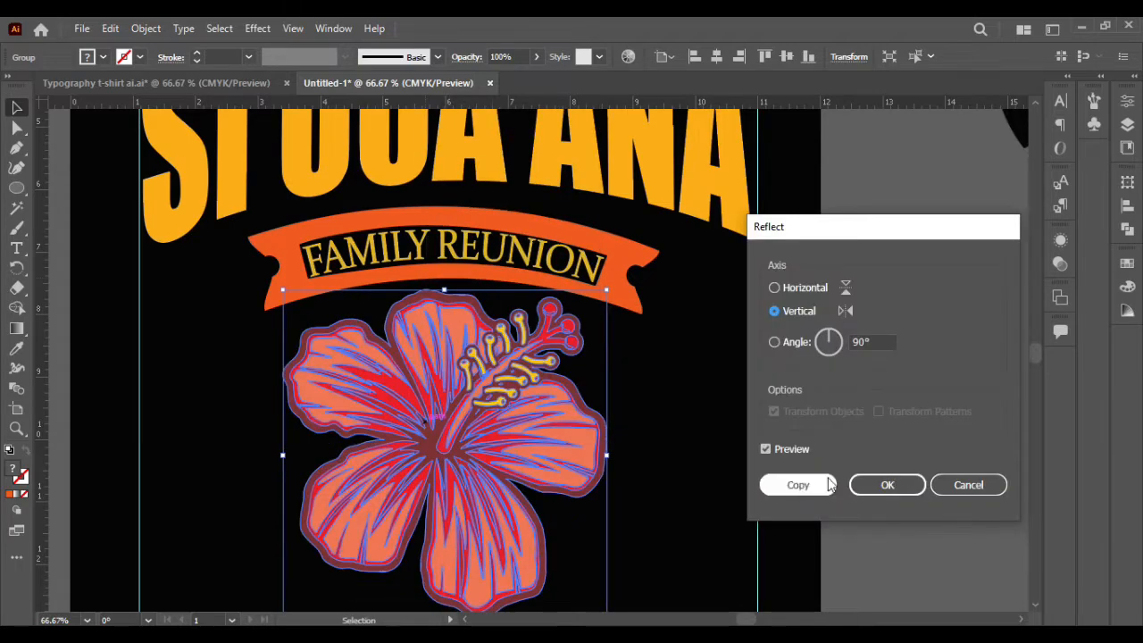
pyautogui.scroll(-1, 416, 481)
pyautogui.moveTo(558, 582); pyautogui.dragTo(499, 466)
pyautogui.click(566, 449)
pyautogui.scroll(1, 572, 451)
pyautogui.scroll(-2, 568, 451)
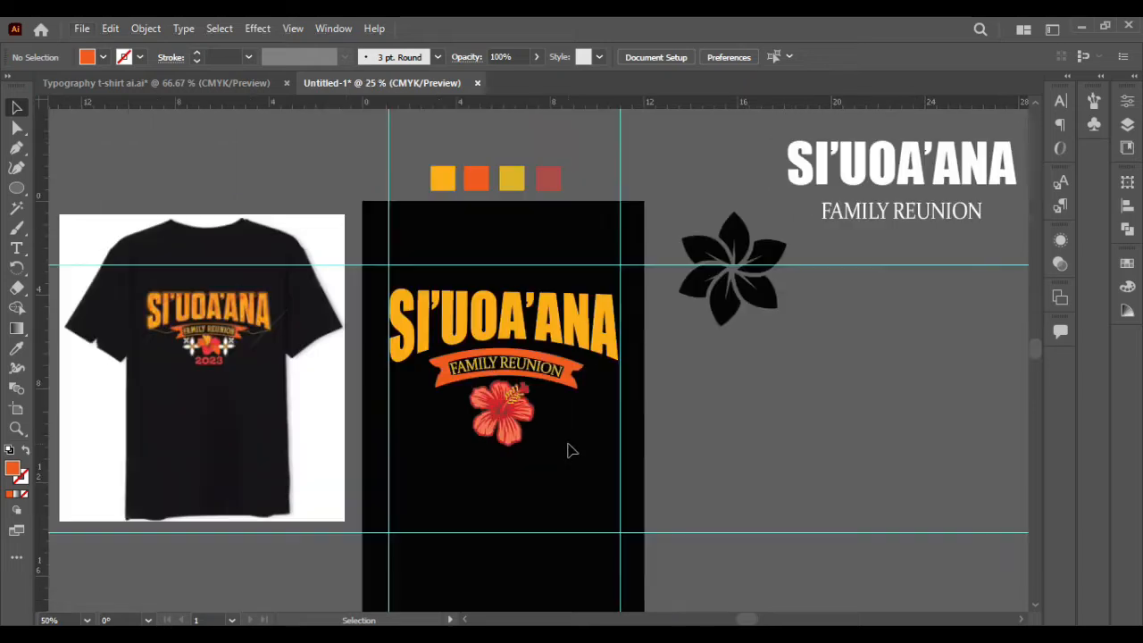
# - Centre the ribbon and its FAMILY REUNION text horizontally on the SI’UOA’ANA headline
pyautogui.scroll(4, 229, 365)
pyautogui.scroll(-3, 231, 364)
pyautogui.hscroll(3, 649, 283)
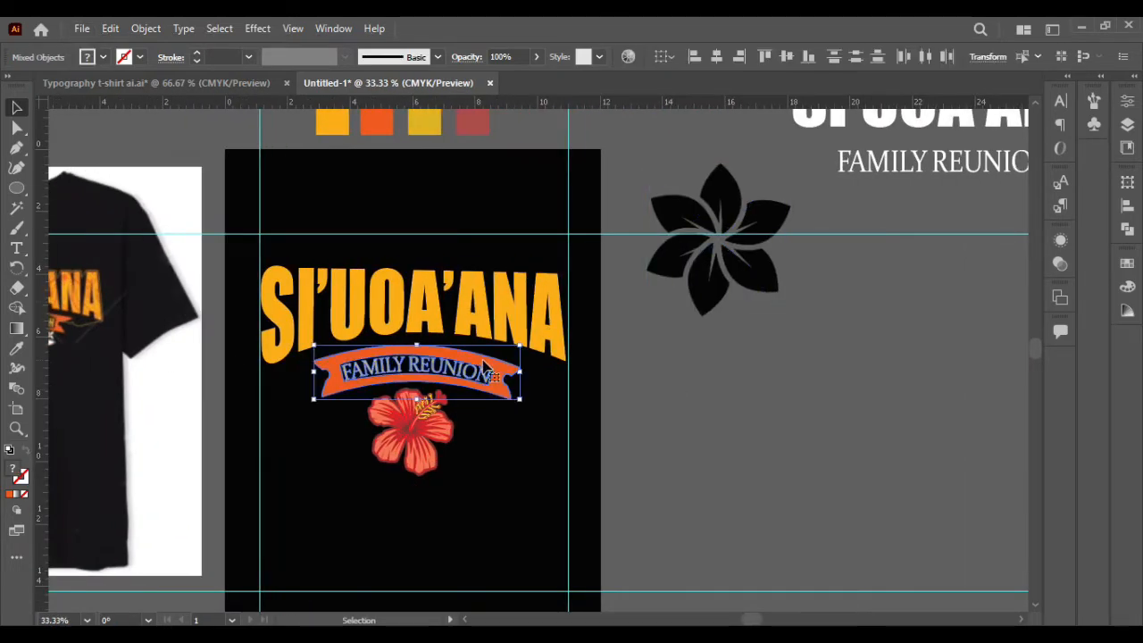
pyautogui.hscroll(-2, 514, 476)
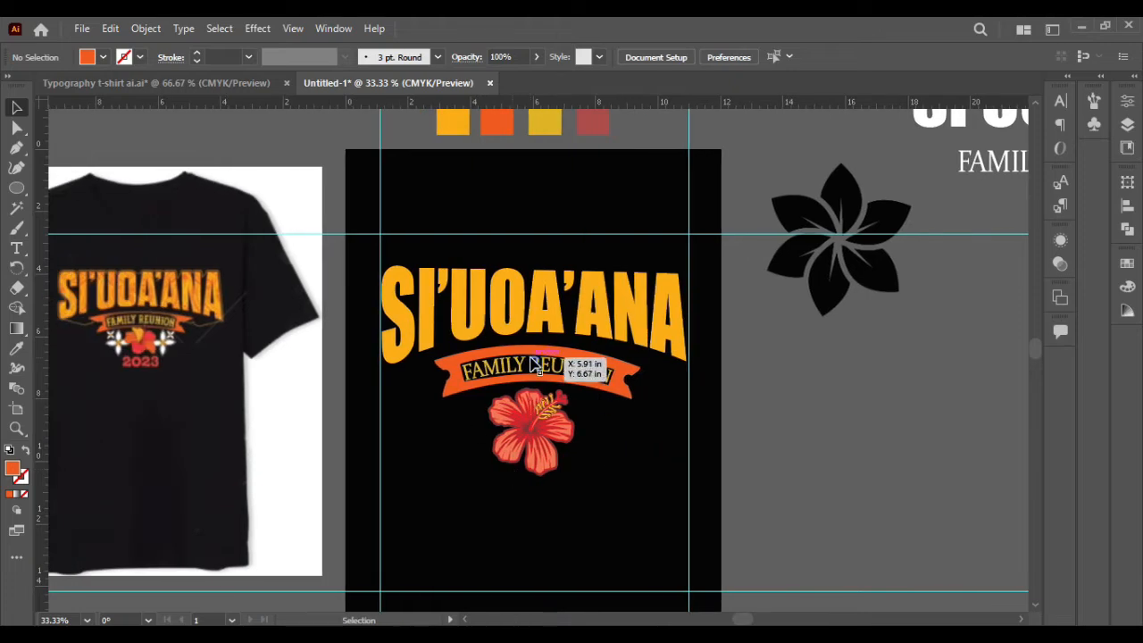
pyautogui.click(534, 361)
pyautogui.keyDown('shift'); pyautogui.click(550, 325); pyautogui.keyUp('shift')
pyautogui.click(545, 300)
pyautogui.click(717, 56)
pyautogui.click(795, 421)
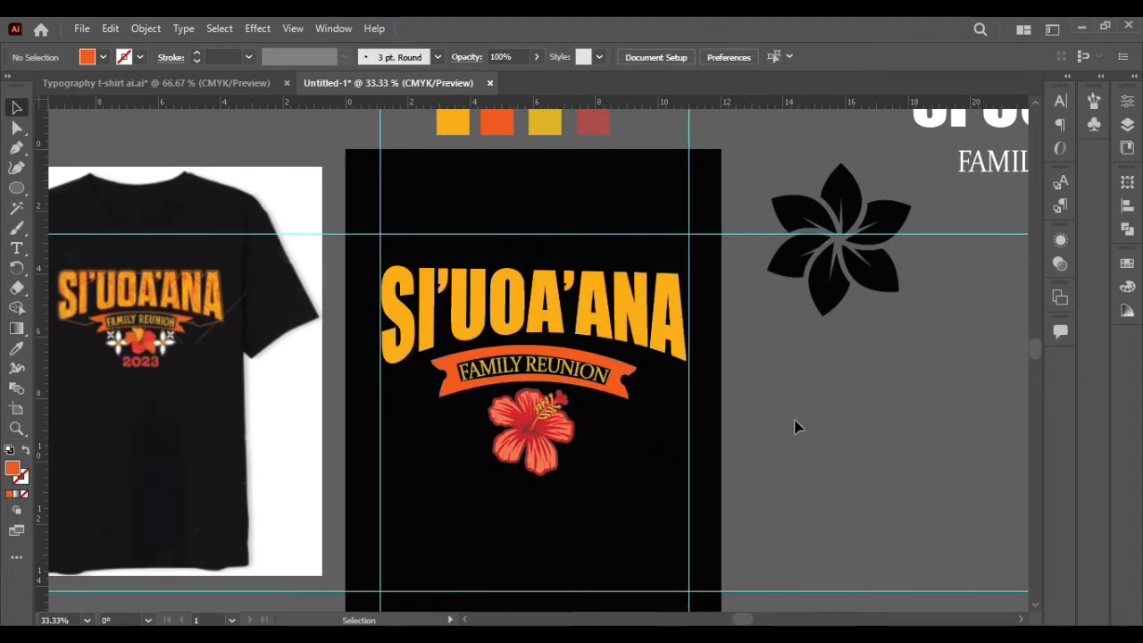
# - Move the black six-petal flower image below the upper horizontal guide and embed it
pyautogui.scroll(1, 803, 428)
pyautogui.scroll(1, 805, 428)
pyautogui.moveTo(829, 301); pyautogui.dragTo(834, 462)
pyautogui.scroll(-1, 835, 464)
pyautogui.hscroll(1, 835, 465)
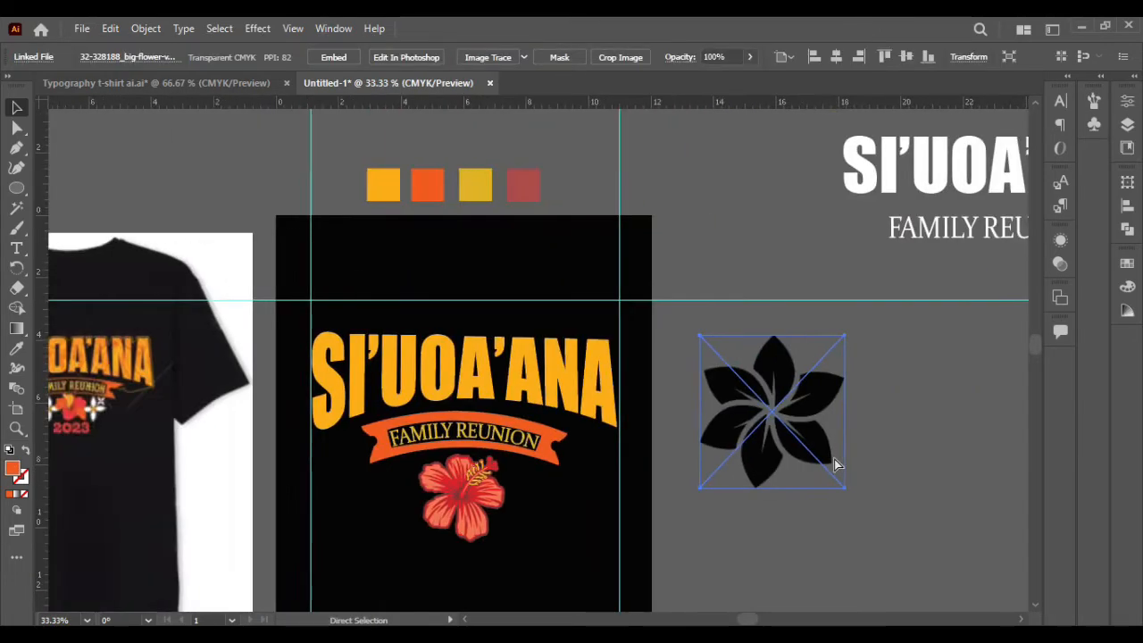
pyautogui.hscroll(1, 835, 464)
pyautogui.click(829, 463)
pyautogui.click(732, 438)
pyautogui.click(340, 63)
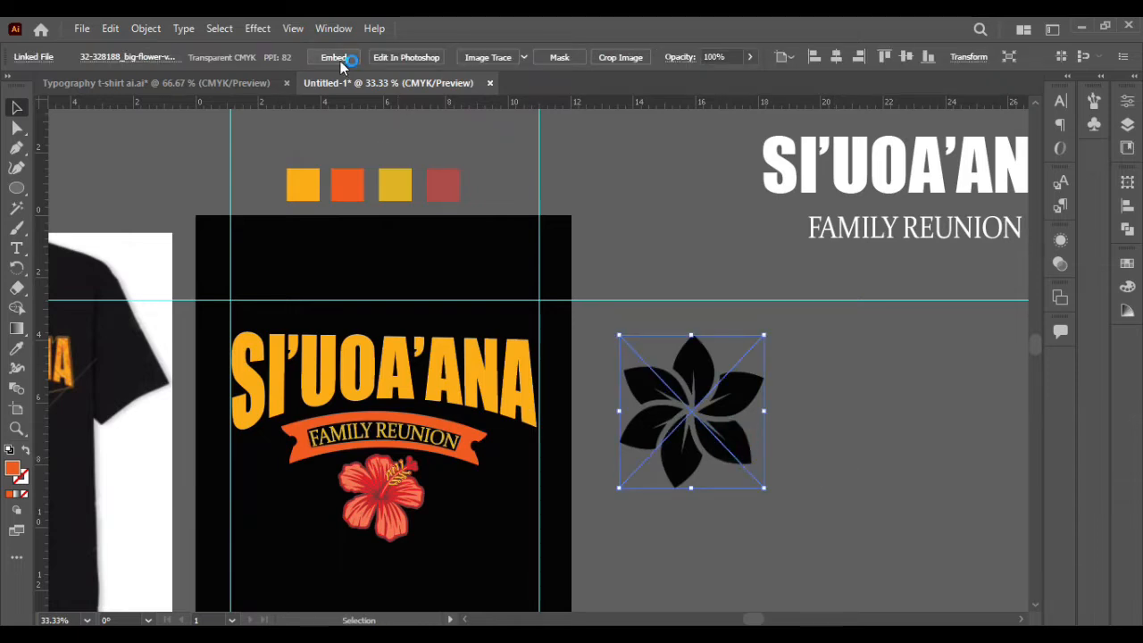
# - Trace the black flower image with the High Fidelity Photo preset, expand the tracing and ungroup it
pyautogui.click(524, 57)
pyautogui.click(601, 115)
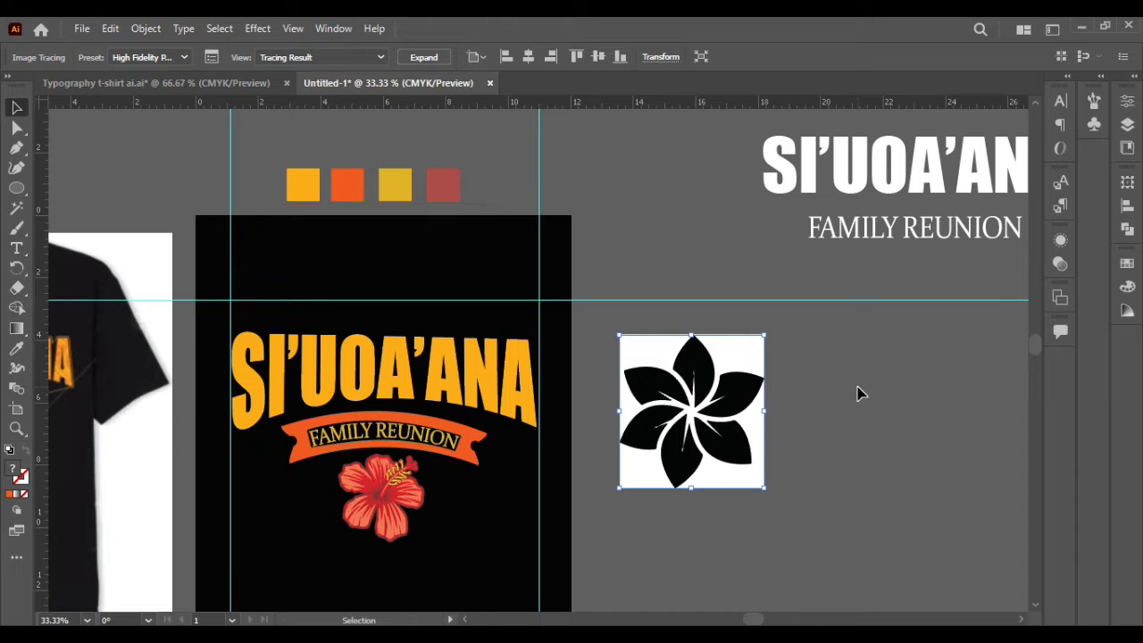
pyautogui.click(857, 394)
pyautogui.hotkey('ctrl', 'z')
pyautogui.click(424, 57)
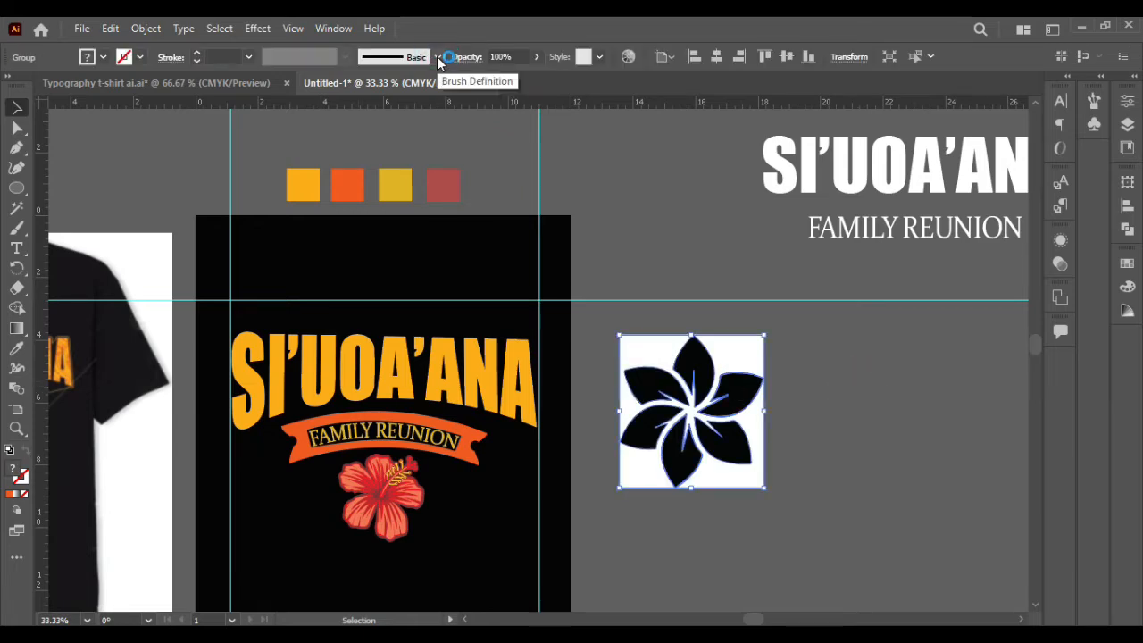
pyautogui.rightClick(704, 379)
pyautogui.click(783, 223)
pyautogui.click(848, 396)
# - Remove the white background shape from the traced black flower
pyautogui.click(849, 182)
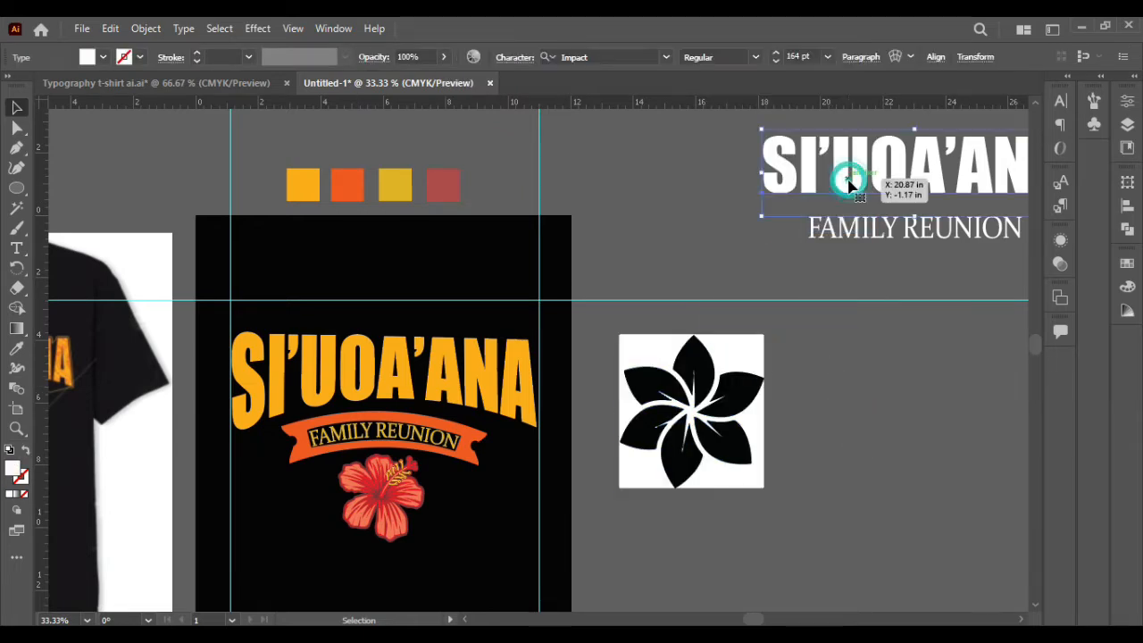
pyautogui.click(895, 451)
pyautogui.moveTo(750, 486); pyautogui.dragTo(870, 510)
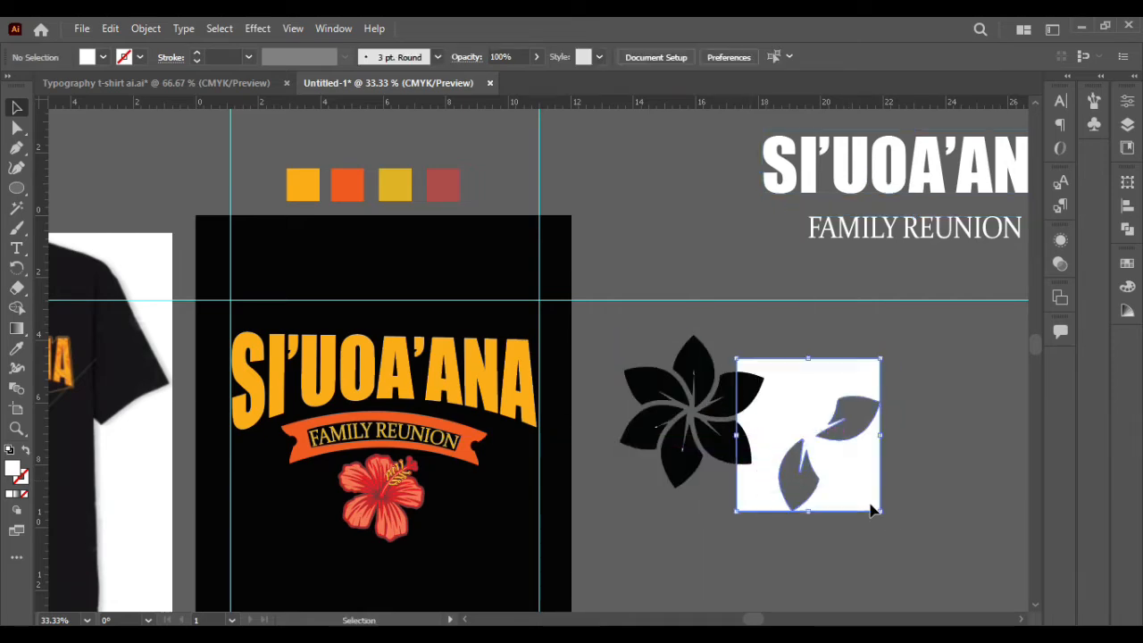
pyautogui.press('Delete')
# - Delete the white and grey slivers at the vein tips of the bottom and lower-left petals
pyautogui.scroll(3, 715, 457)
pyautogui.scroll(4, 712, 456)
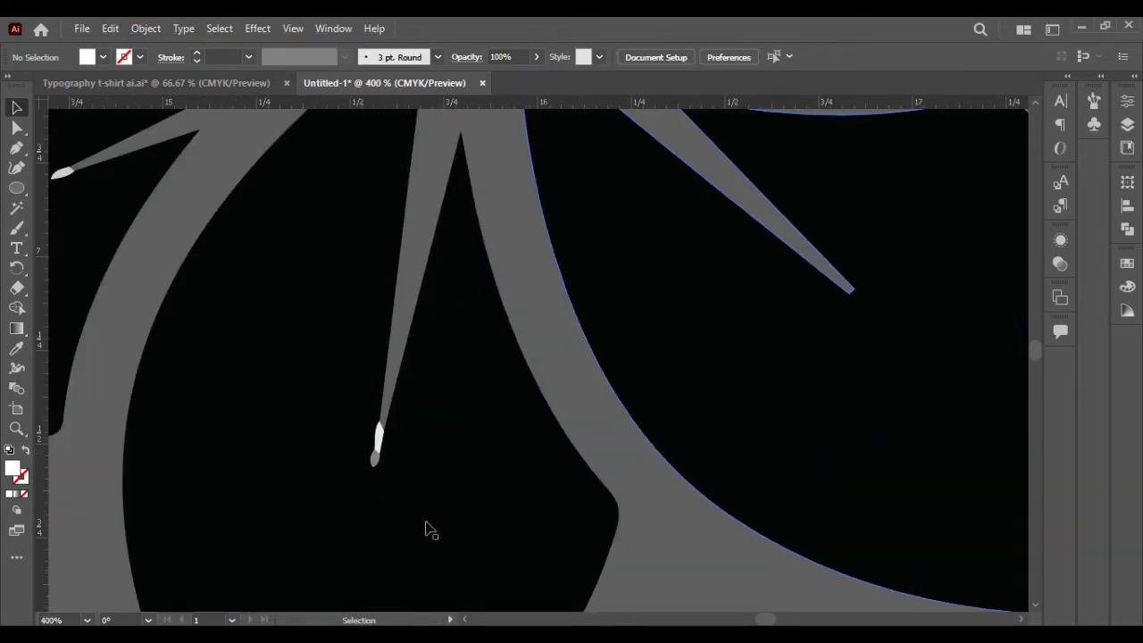
pyautogui.click(379, 438)
pyautogui.scroll(3, 378, 438)
pyautogui.scroll(-2, 378, 439)
pyautogui.hscroll(-2, 378, 439)
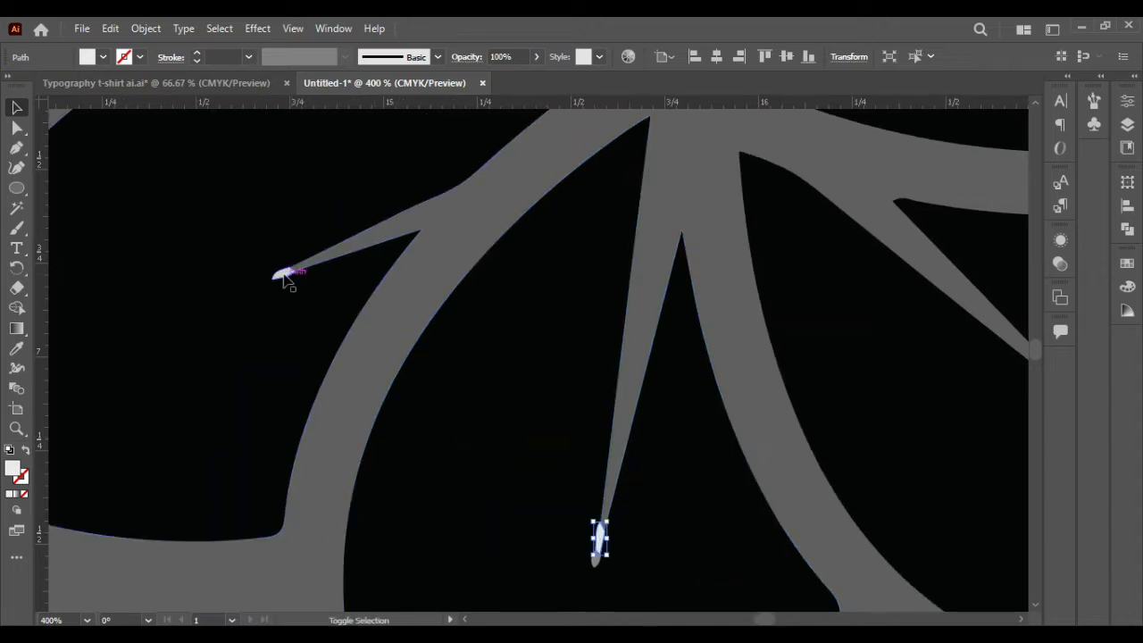
pyautogui.keyDown('shift'); pyautogui.click(284, 278); pyautogui.keyUp('shift')
pyautogui.press('Delete')
pyautogui.click(596, 559)
pyautogui.press('Delete')
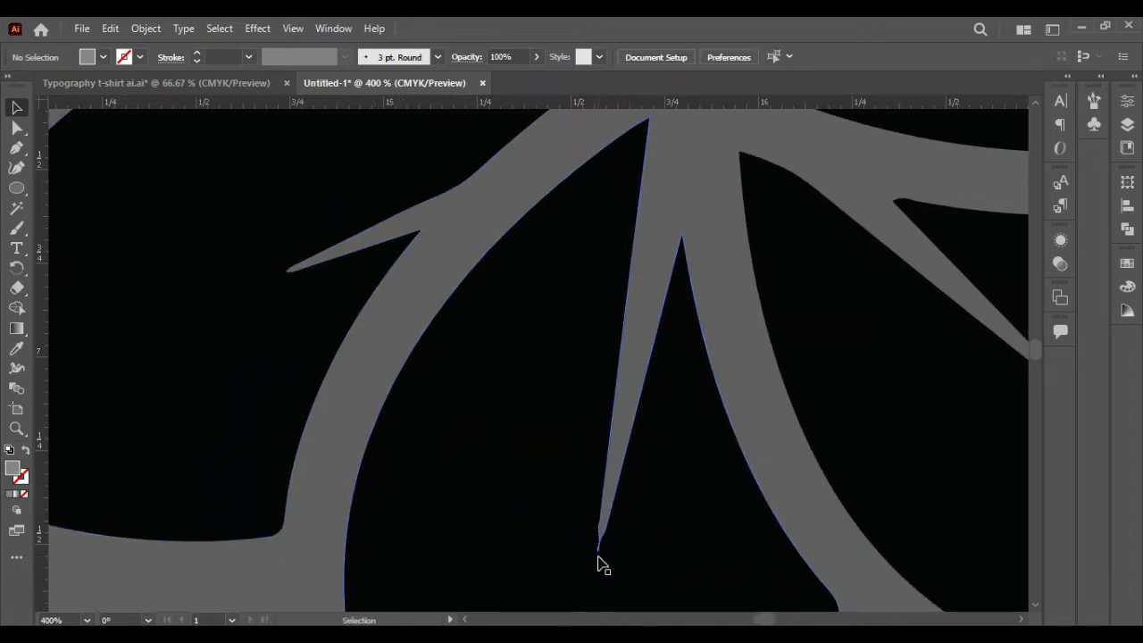
# - Delete the leftover grey sliver at the tip of the top petal's vein
pyautogui.scroll(5, 599, 557)
pyautogui.hscroll(2, 598, 557)
pyautogui.scroll(-1, 599, 558)
pyautogui.click(474, 224)
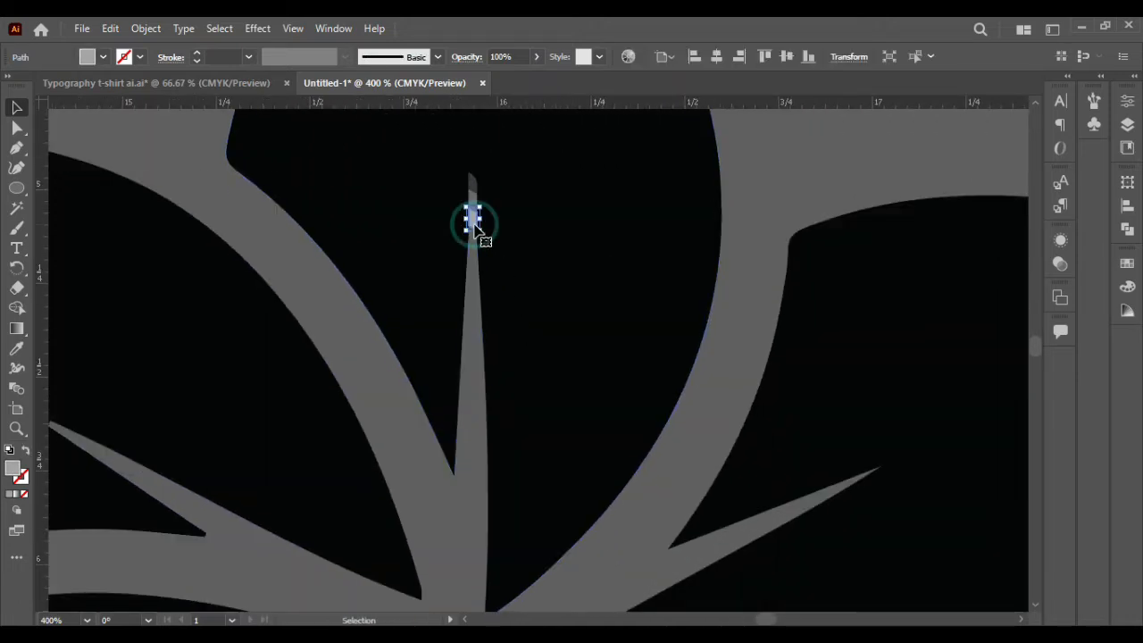
pyautogui.press('Delete')
pyautogui.scroll(-1, 488, 270)
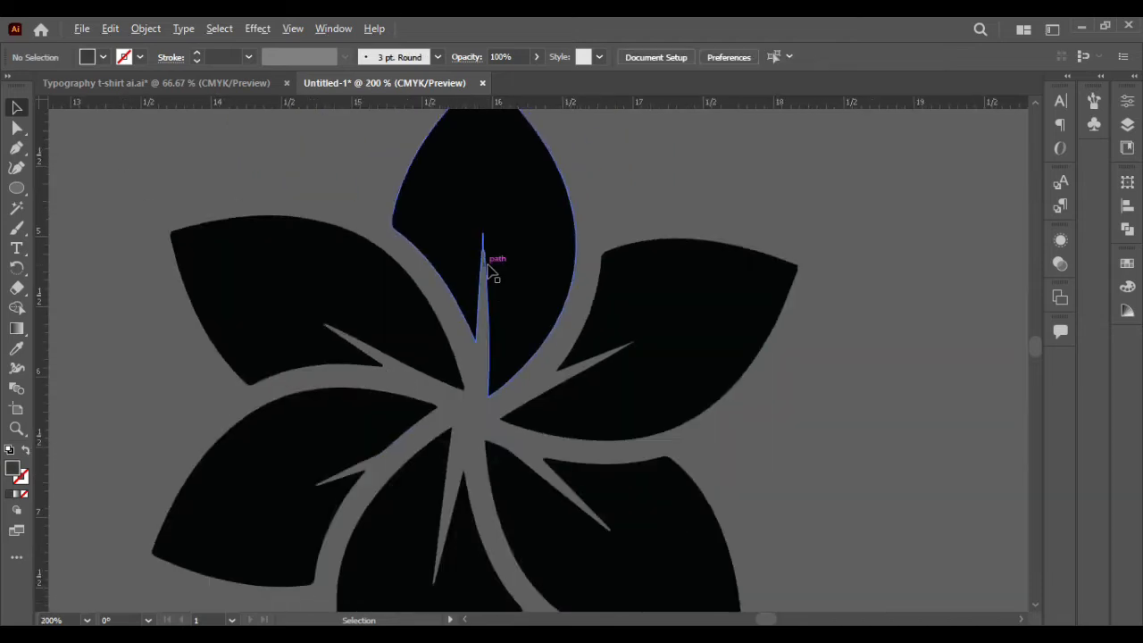
pyautogui.scroll(-1, 488, 271)
# - Draw an unfilled 1 pt curved path with the Pen tool from the upper-left petal gap through the flower's centre to the lower-right gap
pyautogui.click(492, 235)
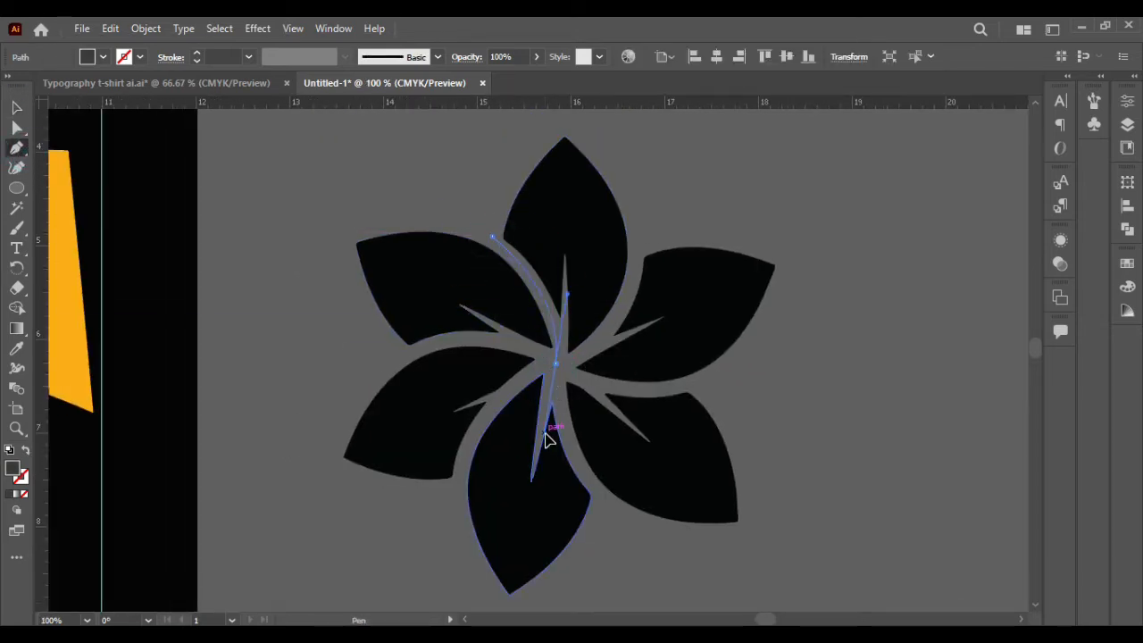
pyautogui.moveTo(548, 439); pyautogui.dragTo(544, 434)
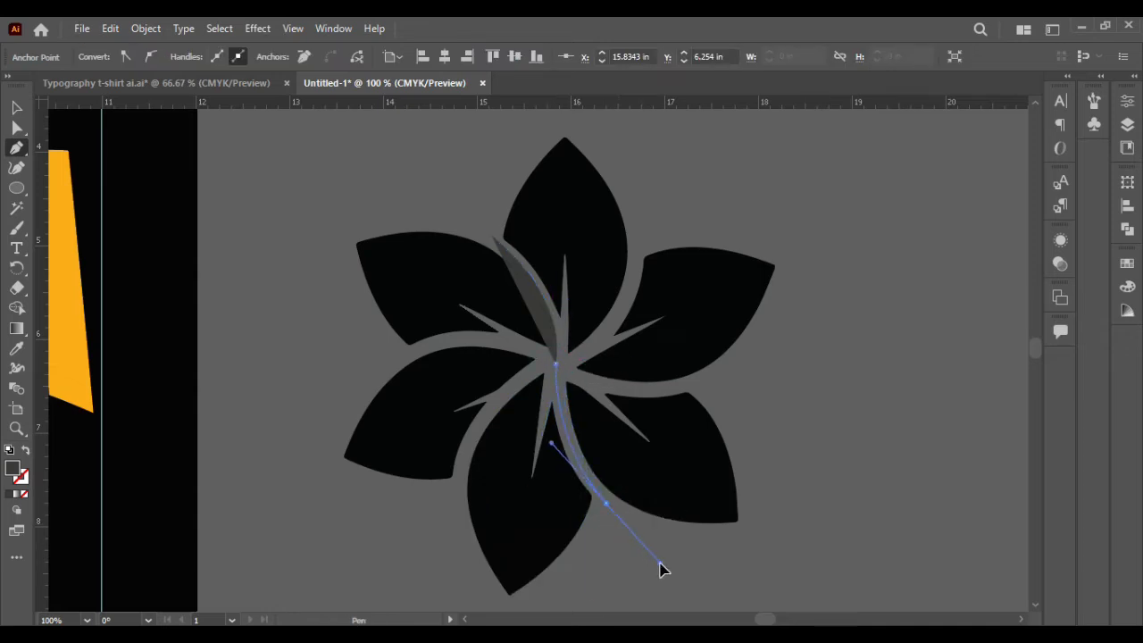
pyautogui.scroll(1, 764, 557)
pyautogui.click(25, 449)
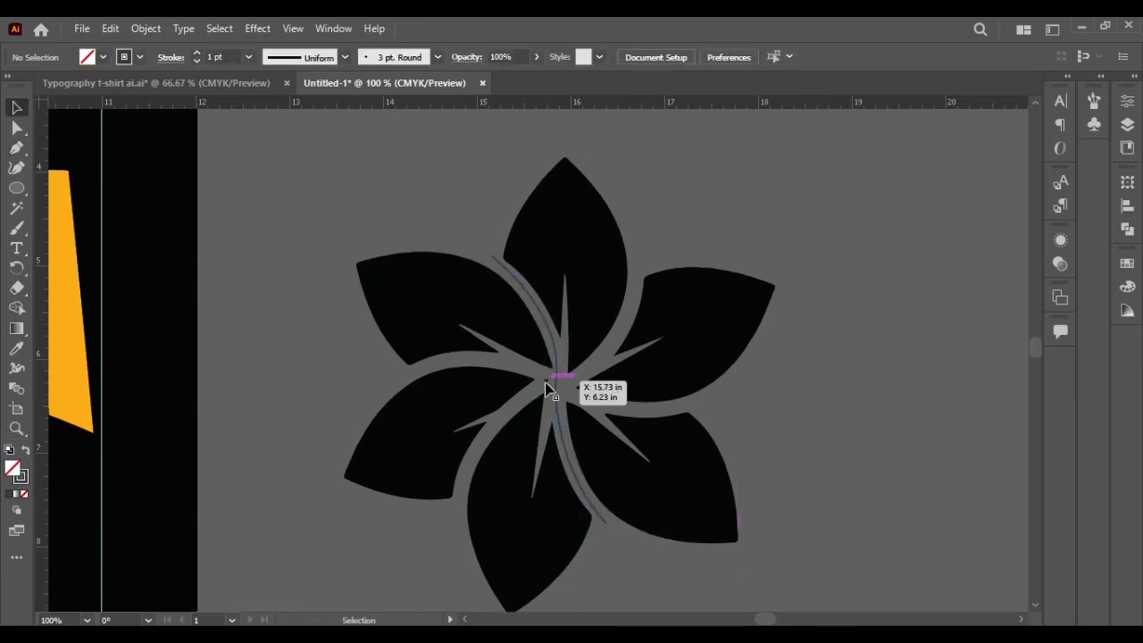
pyautogui.click(553, 389)
pyautogui.click(821, 400)
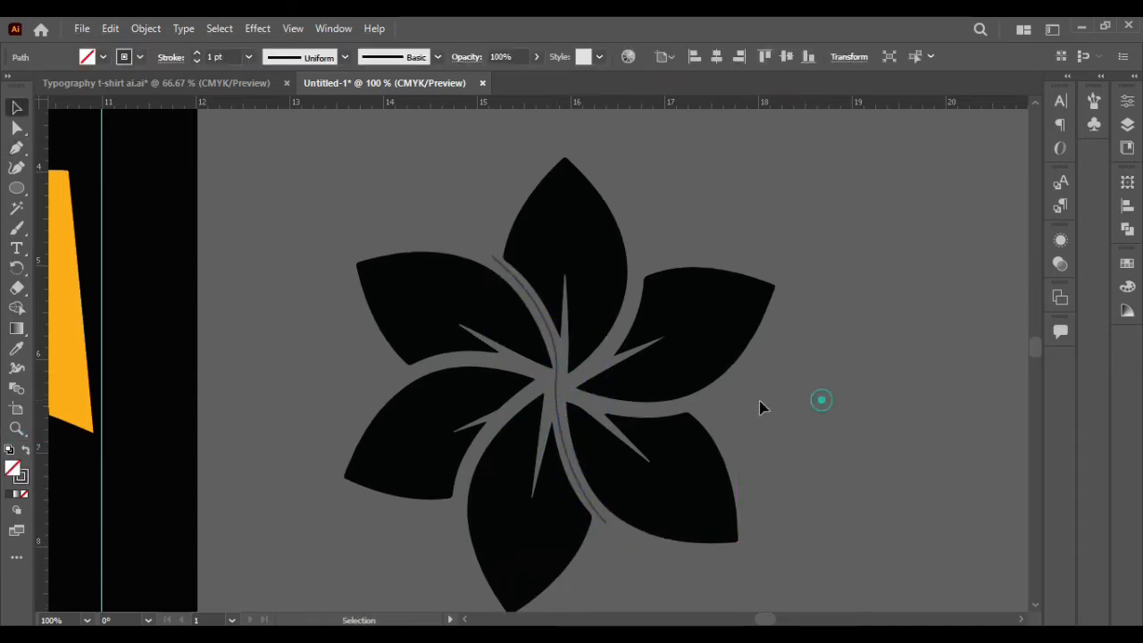
# - Draw two more curved paths through the flower's centre, joining the left and right petal gaps and the lower-left and upper-right gaps
pyautogui.click(393, 372)
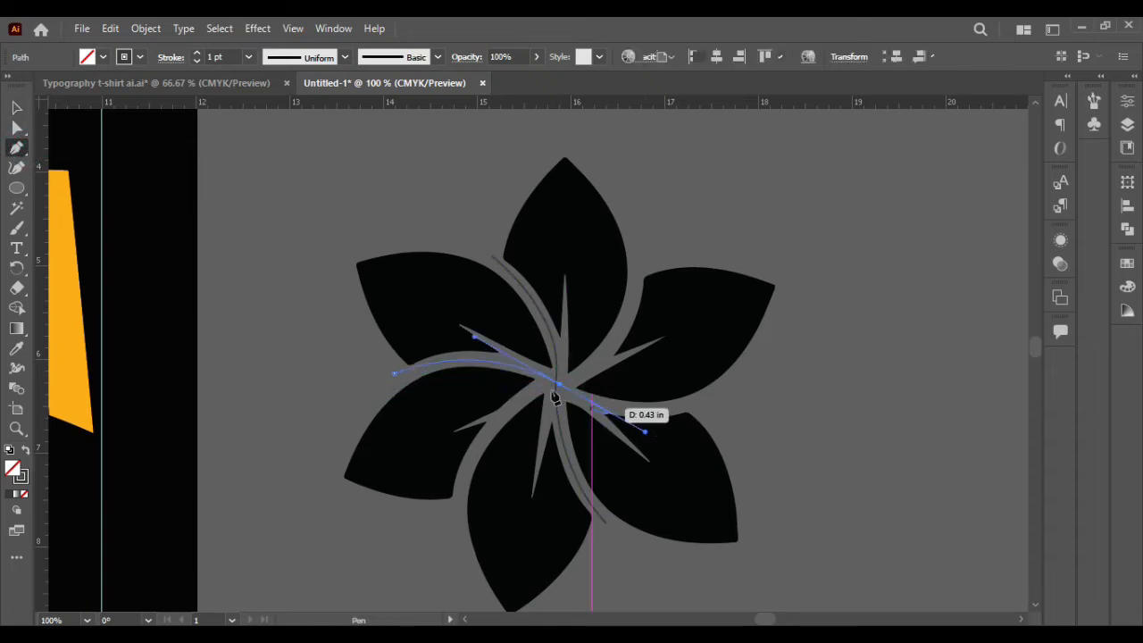
pyautogui.click(559, 386)
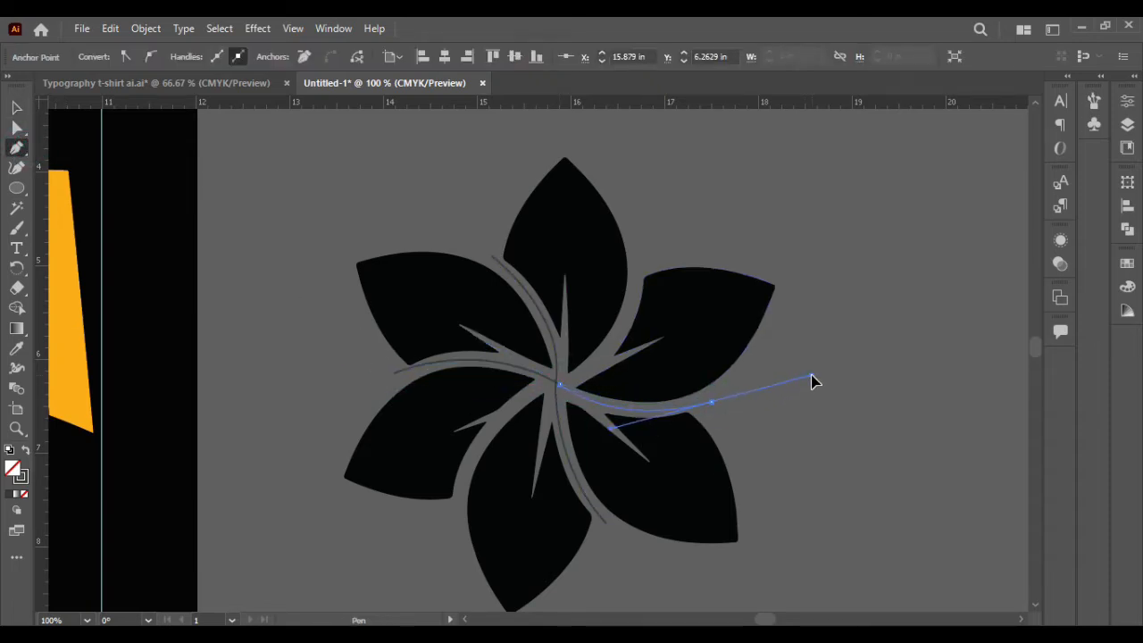
pyautogui.moveTo(461, 492); pyautogui.dragTo(564, 384)
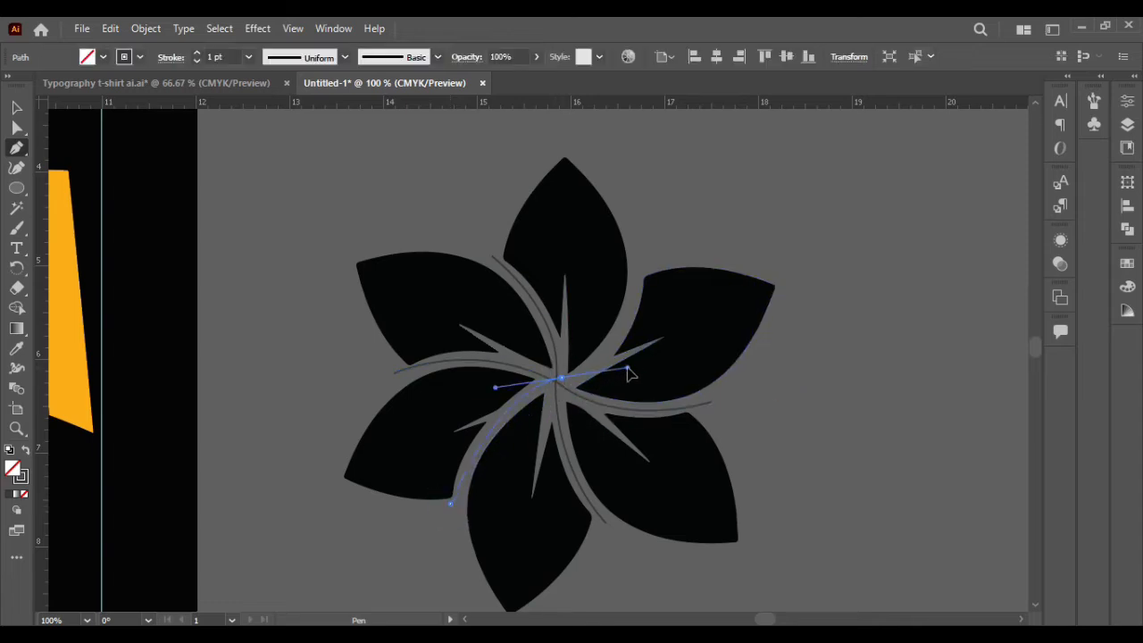
pyautogui.moveTo(654, 350); pyautogui.dragTo(745, 385)
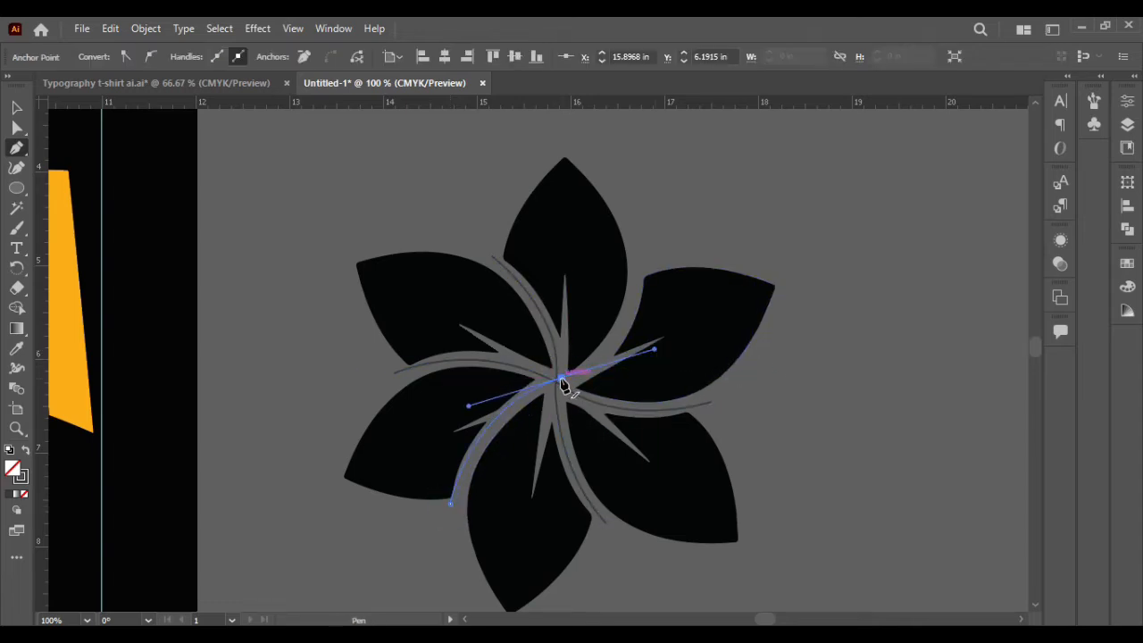
pyautogui.moveTo(637, 258); pyautogui.dragTo(647, 159)
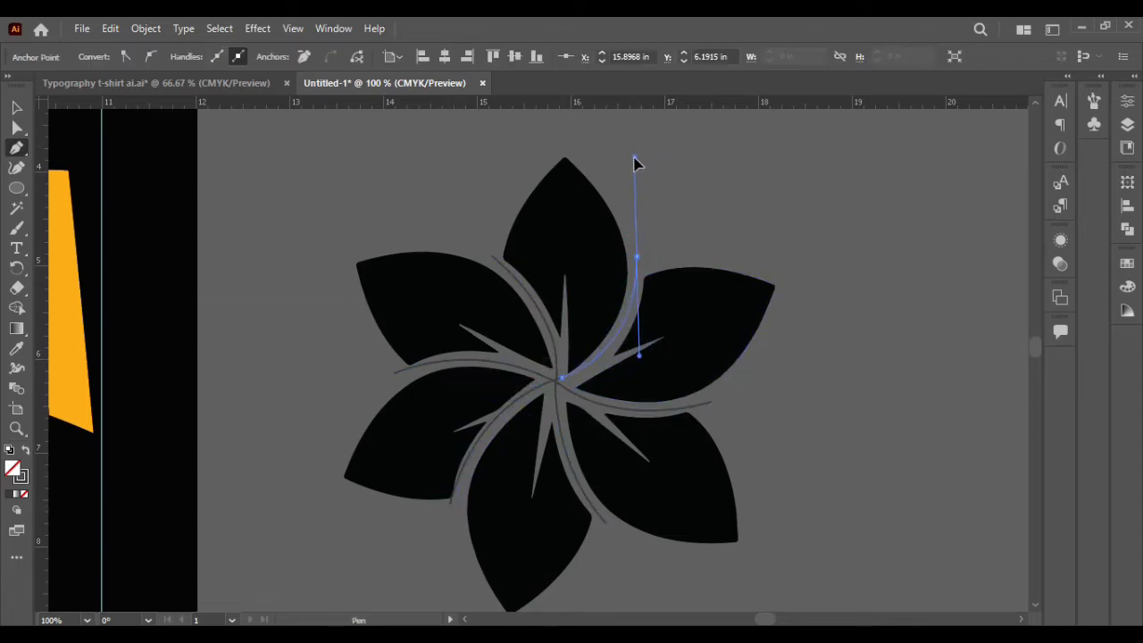
pyautogui.moveTo(645, 309); pyautogui.dragTo(650, 266)
# - Adjust the lower-left end point and curve handle of the third path so it runs mid-gap between the petals
pyautogui.click(16, 128)
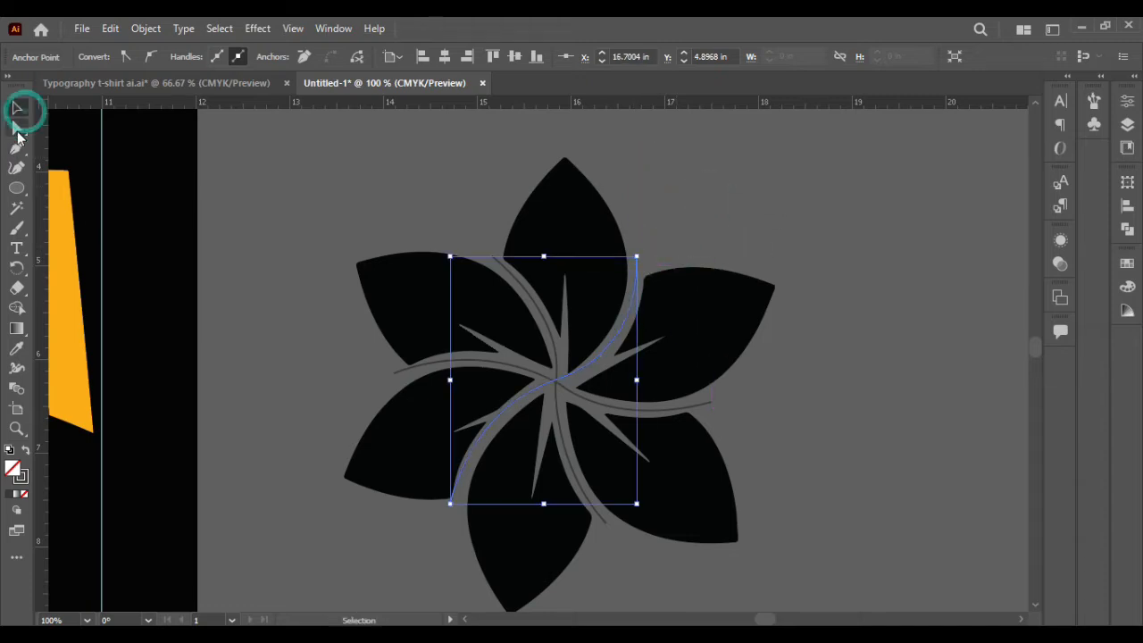
pyautogui.moveTo(451, 506); pyautogui.dragTo(451, 526)
pyautogui.scroll(2, 451, 526)
pyautogui.moveTo(485, 291); pyautogui.dragTo(452, 289)
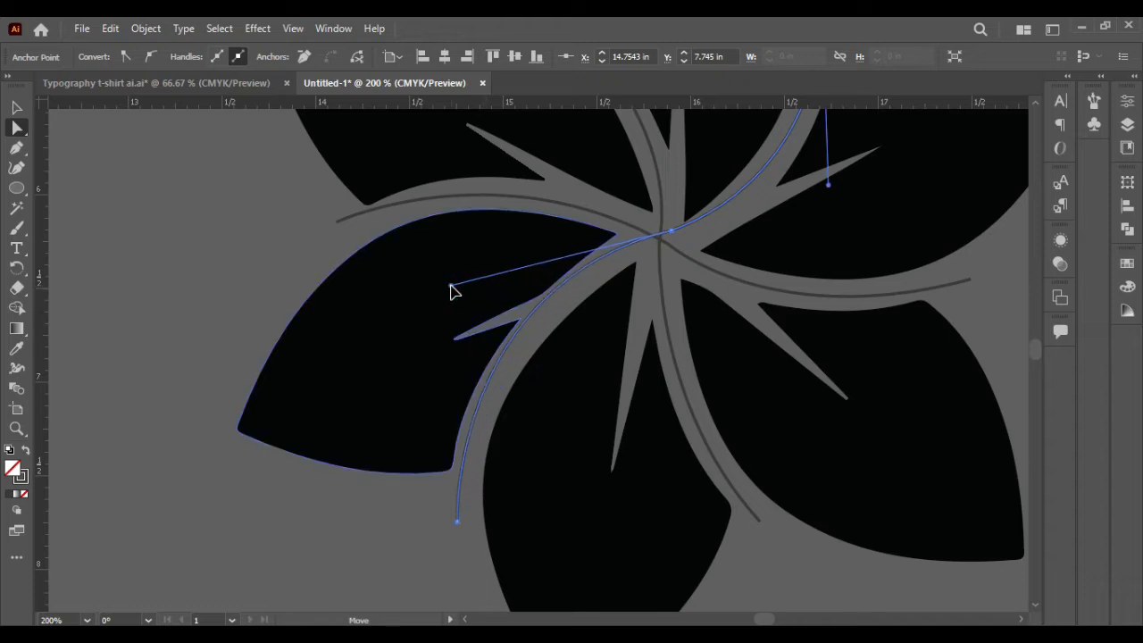
# - Adjust the left end point and curve handle of the left-to-right path to centre it in the petal gap
pyautogui.hscroll(2, 637, 446)
pyautogui.scroll(3, 635, 440)
pyautogui.scroll(3, 635, 440)
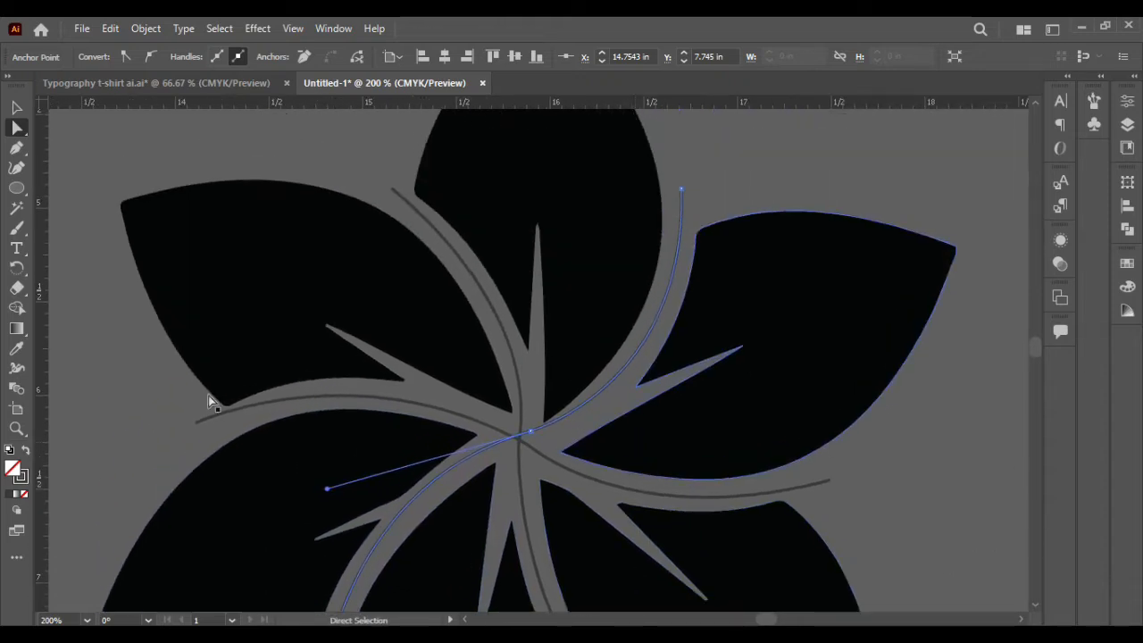
pyautogui.moveTo(192, 425); pyautogui.dragTo(198, 436)
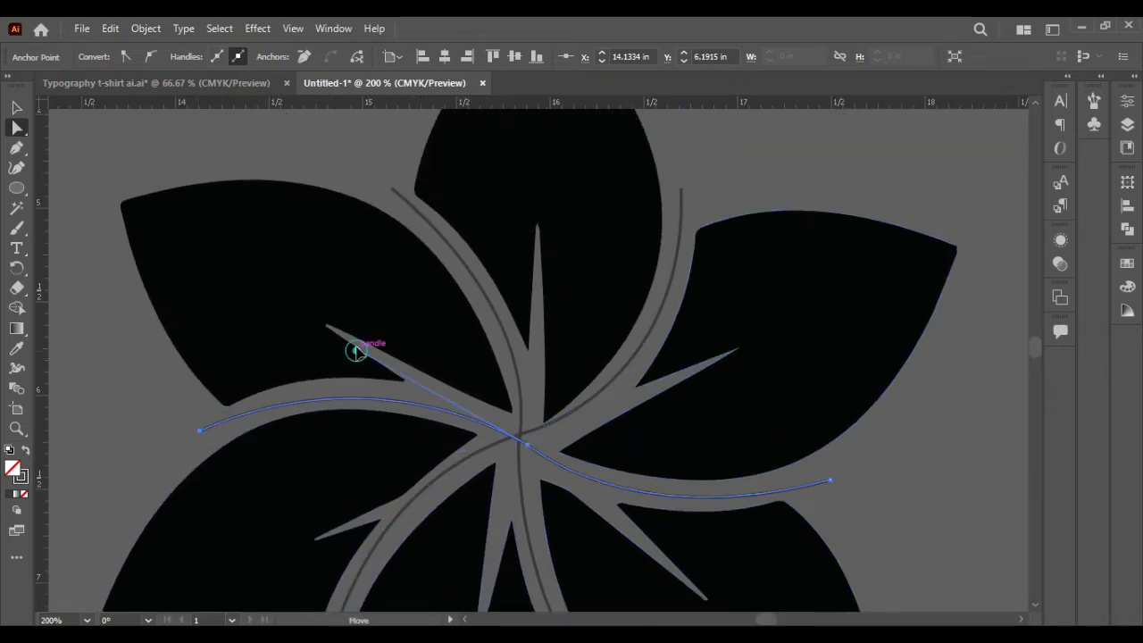
pyautogui.moveTo(356, 350); pyautogui.dragTo(332, 329)
pyautogui.moveTo(201, 432); pyautogui.dragTo(202, 442)
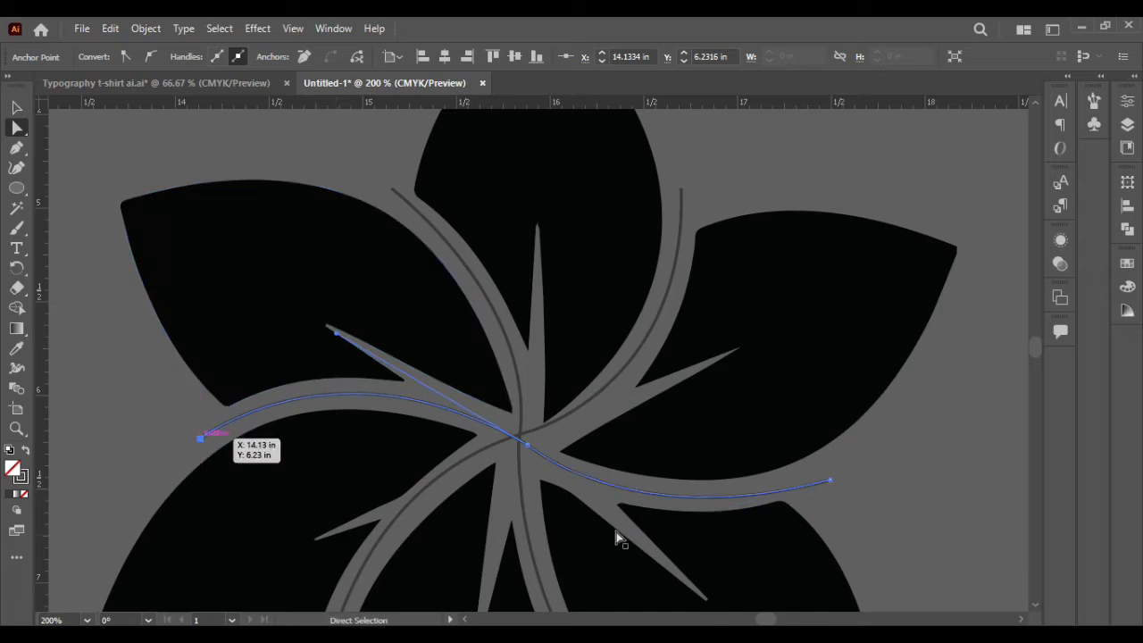
pyautogui.scroll(2, 533, 445)
pyautogui.moveTo(509, 438)
pyautogui.mouseDown()
pyautogui.moveTo(528, 426)
pyautogui.moveTo(509, 437)
pyautogui.mouseUp()
pyautogui.click(506, 444)
pyautogui.click(489, 458)
# - Select the three curved paths across the flower and recolour their strokes with the orange swatch, leaving them unfilled
pyautogui.scroll(-2, 490, 458)
pyautogui.scroll(-2, 490, 458)
pyautogui.scroll(-2, 490, 458)
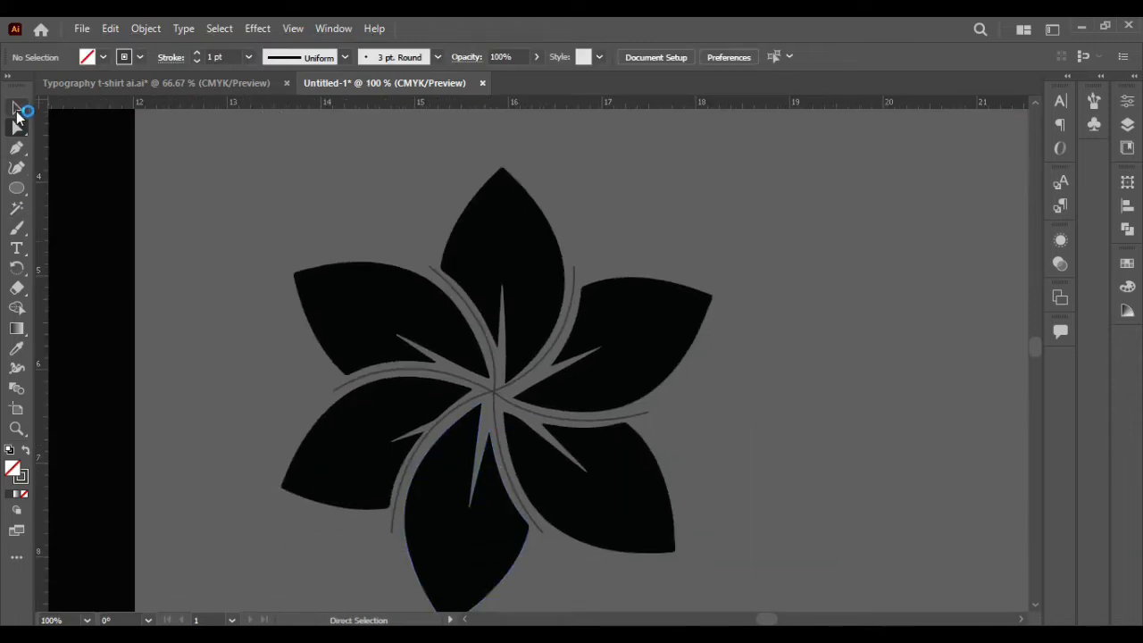
pyautogui.moveTo(659, 520); pyautogui.dragTo(663, 524)
pyautogui.keyDown('shift'); pyautogui.click(625, 344); pyautogui.keyUp('shift')
pyautogui.keyDown('shift'); pyautogui.click(475, 269); pyautogui.keyUp('shift')
pyautogui.keyDown('shift'); pyautogui.click(382, 320); pyautogui.keyUp('shift')
pyautogui.keyDown('shift'); pyautogui.click(378, 416); pyautogui.keyUp('shift')
pyautogui.keyDown('shift'); pyautogui.click(466, 516); pyautogui.keyUp('shift')
pyautogui.keyDown('shift'); pyautogui.click(602, 505); pyautogui.keyUp('shift')
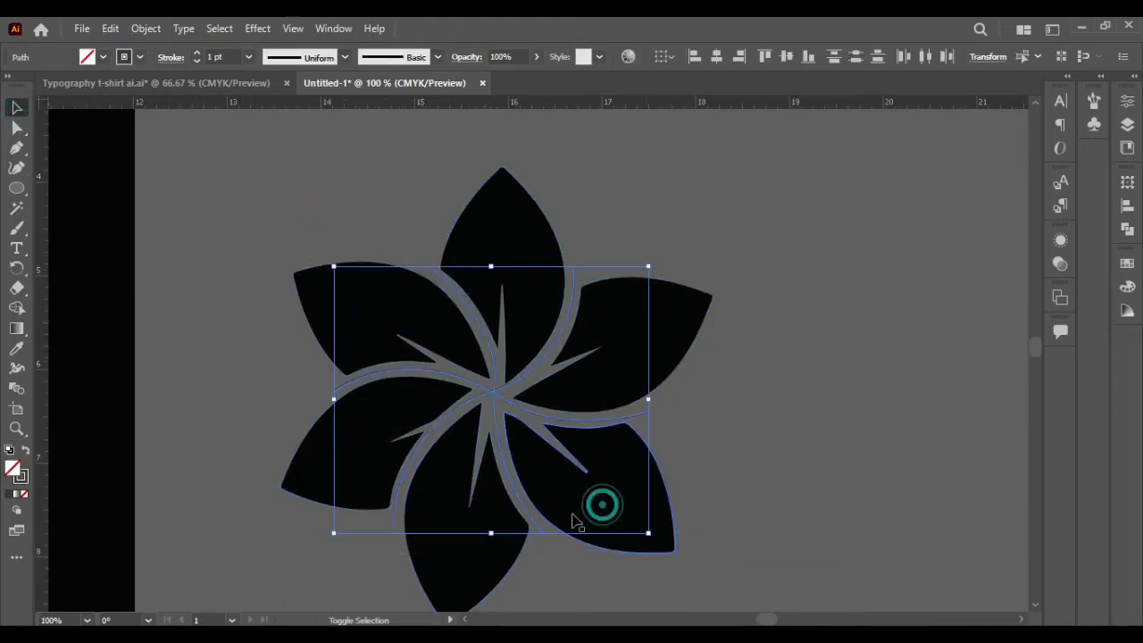
pyautogui.scroll(-1, 427, 452)
pyautogui.scroll(-2, 426, 452)
pyautogui.hscroll(-1, 426, 452)
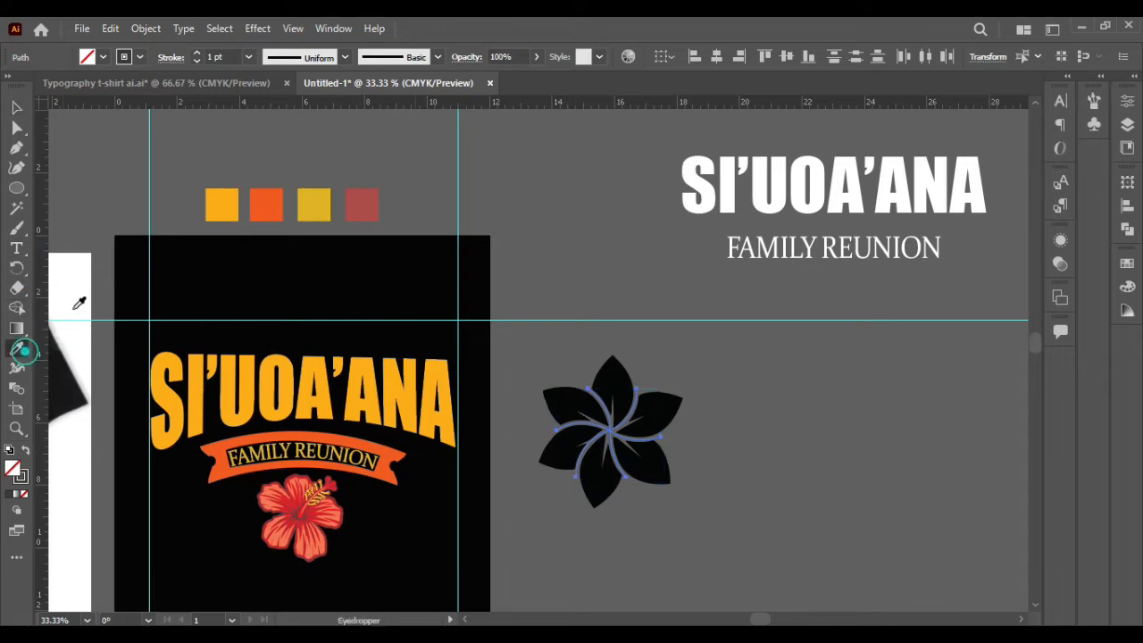
pyautogui.click(265, 207)
pyautogui.click(18, 108)
pyautogui.click(25, 449)
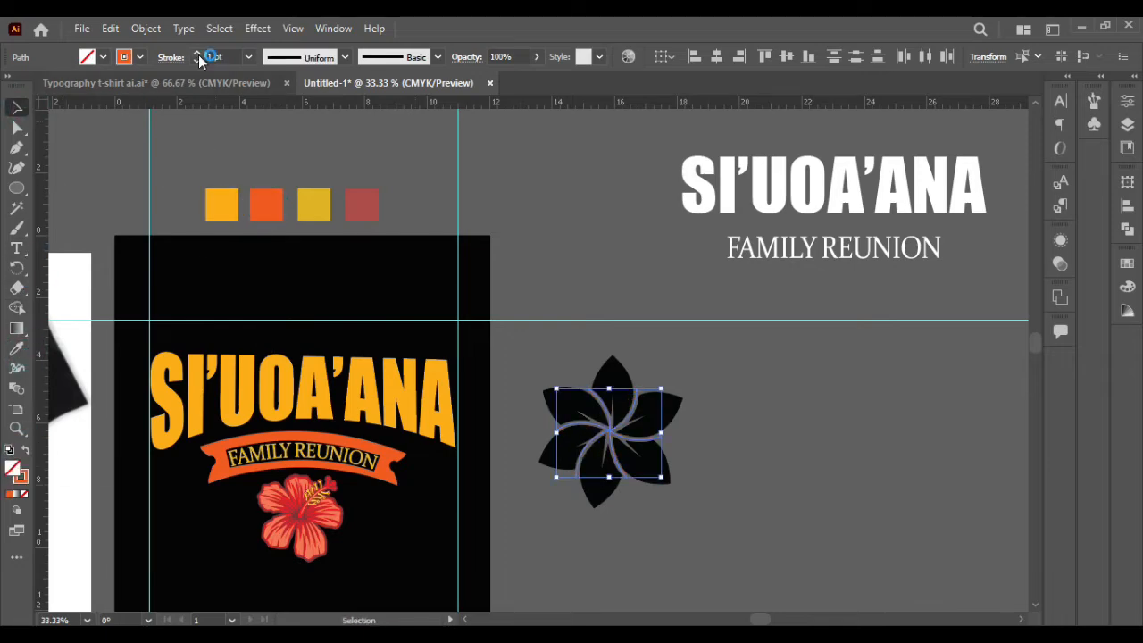
# - Set the three orange paths' stroke weight to 15 pt and apply the lens-shaped width profile that tapers both ends
pyautogui.scroll(4, 620, 467)
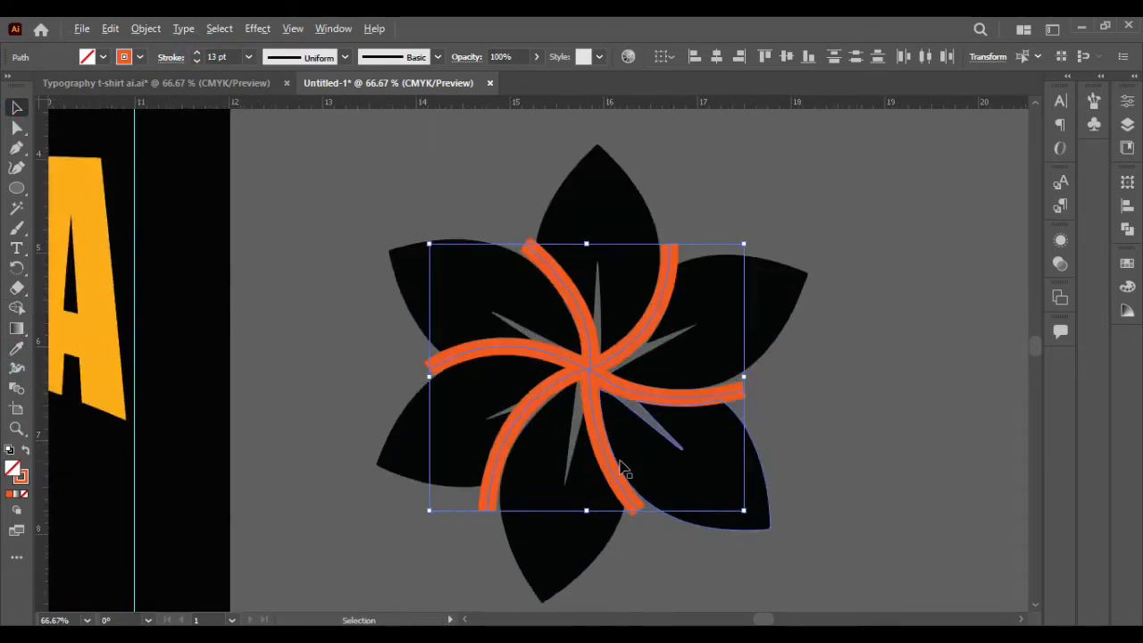
pyautogui.click(196, 53)
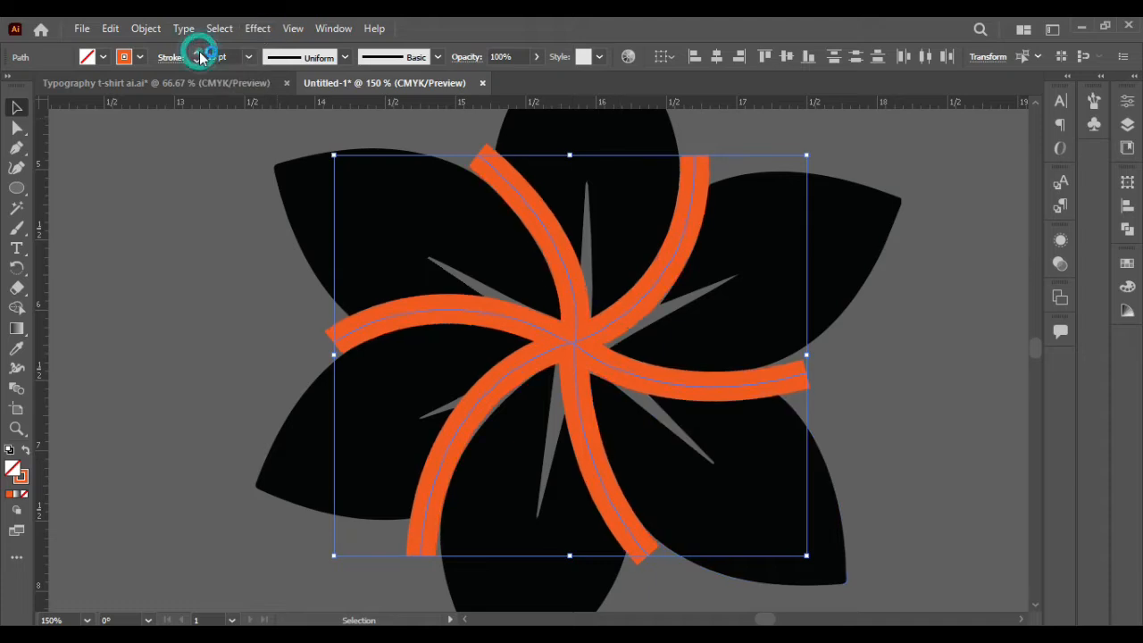
pyautogui.click(171, 56)
pyautogui.click(317, 120)
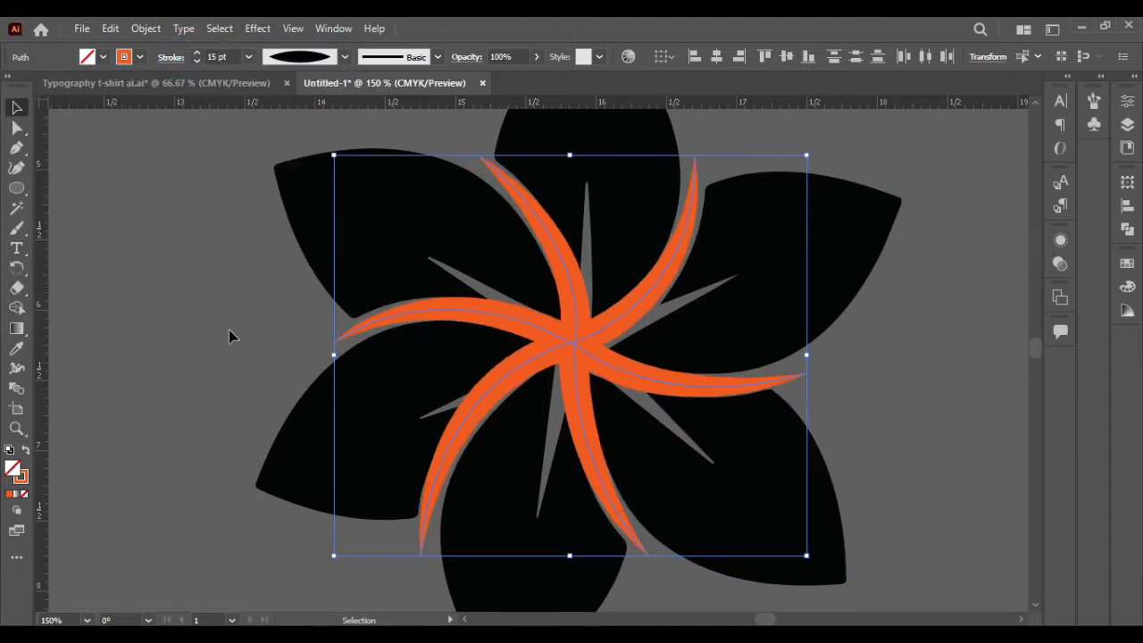
pyautogui.click(234, 344)
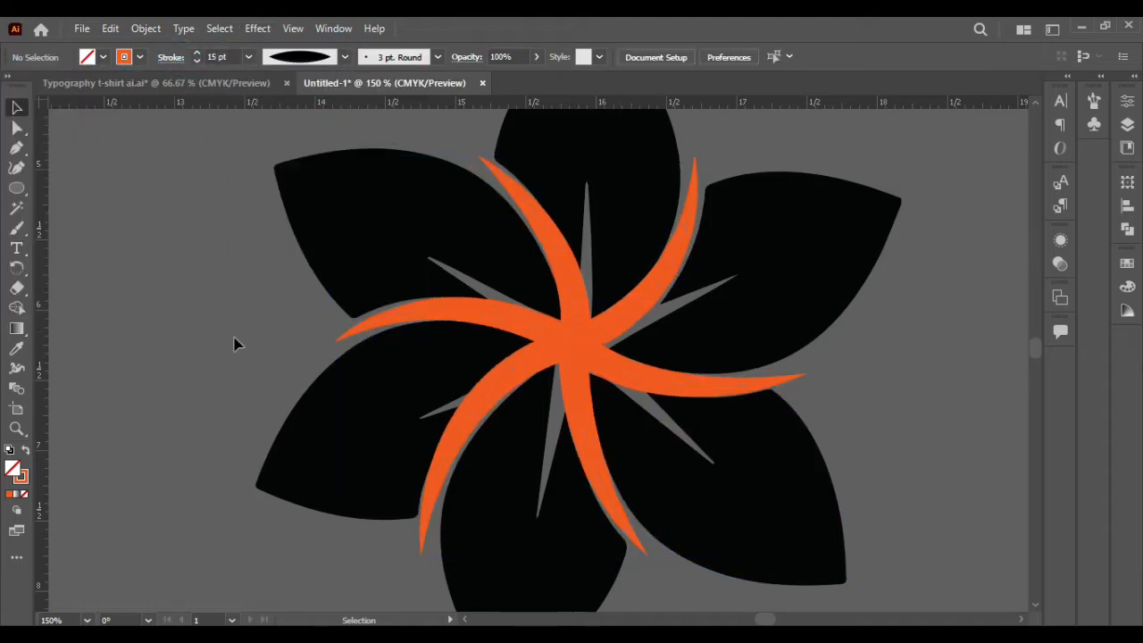
# - Expand the tapered orange strokes into filled shapes and merge them into one with Shape Builder
pyautogui.click(577, 322)
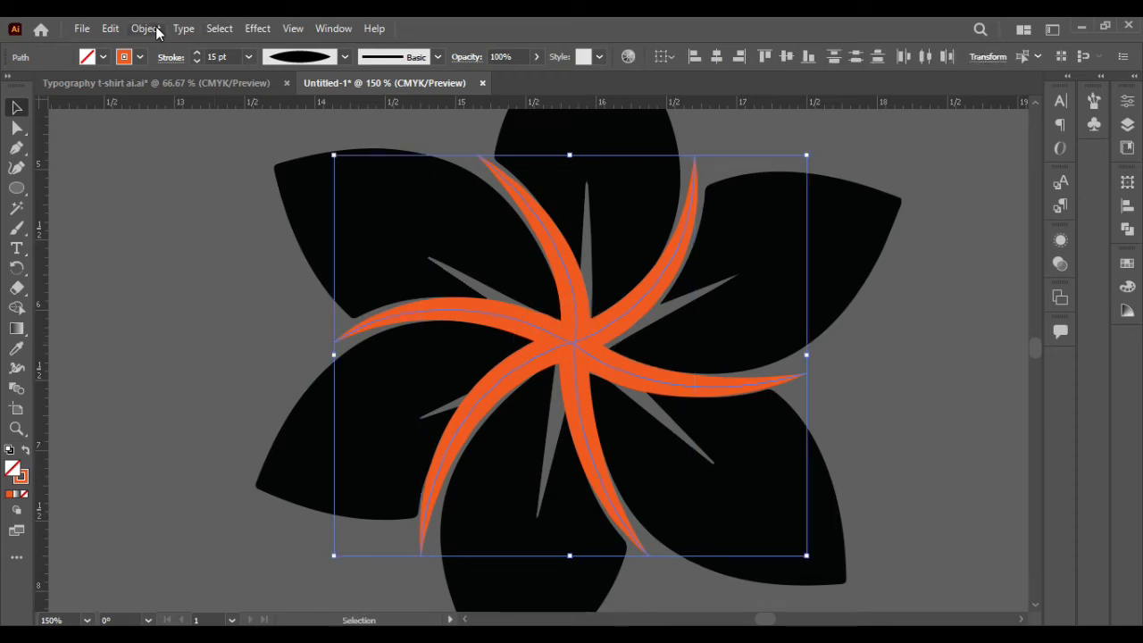
pyautogui.click(146, 28)
pyautogui.click(234, 239)
pyautogui.click(17, 306)
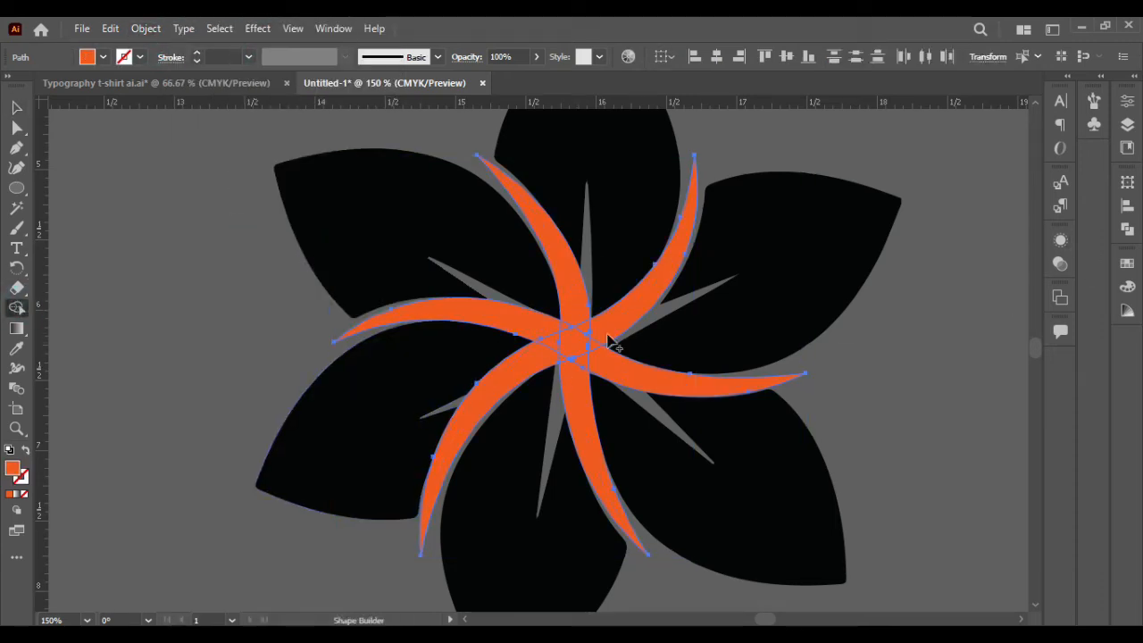
pyautogui.moveTo(574, 366)
pyautogui.mouseDown()
pyautogui.moveTo(589, 343)
pyautogui.moveTo(571, 327)
pyautogui.moveTo(582, 355)
pyautogui.mouseUp()
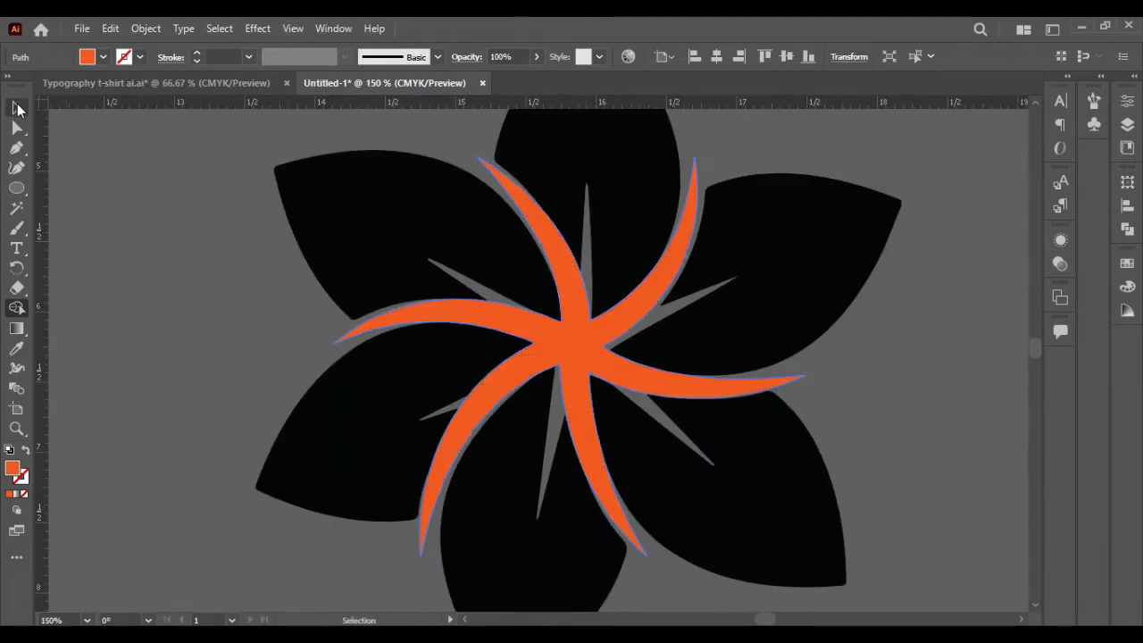
pyautogui.press('v')
pyautogui.hotkey('ctrl', 'shift', 'a')
# - Draw a closed black polygon with the Pen tool that covers the slit in the upper-left petal
pyautogui.click(387, 271)
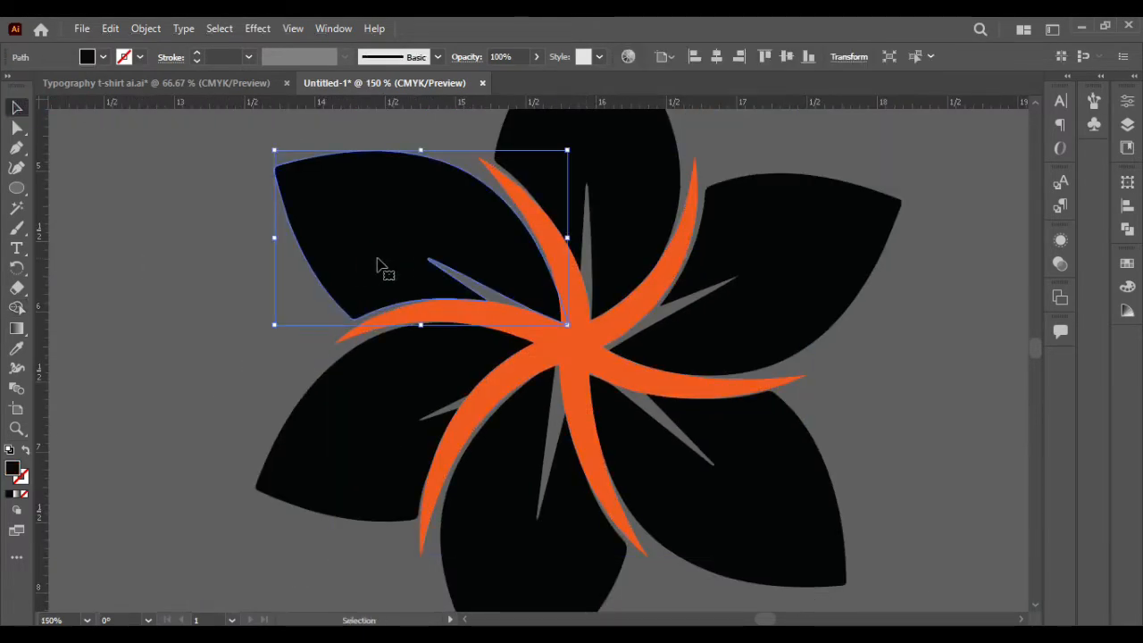
pyautogui.hotkey('ctrl', '+')
pyautogui.hotkey('ctrl', '+')
pyautogui.hotkey('ctrl', '+')
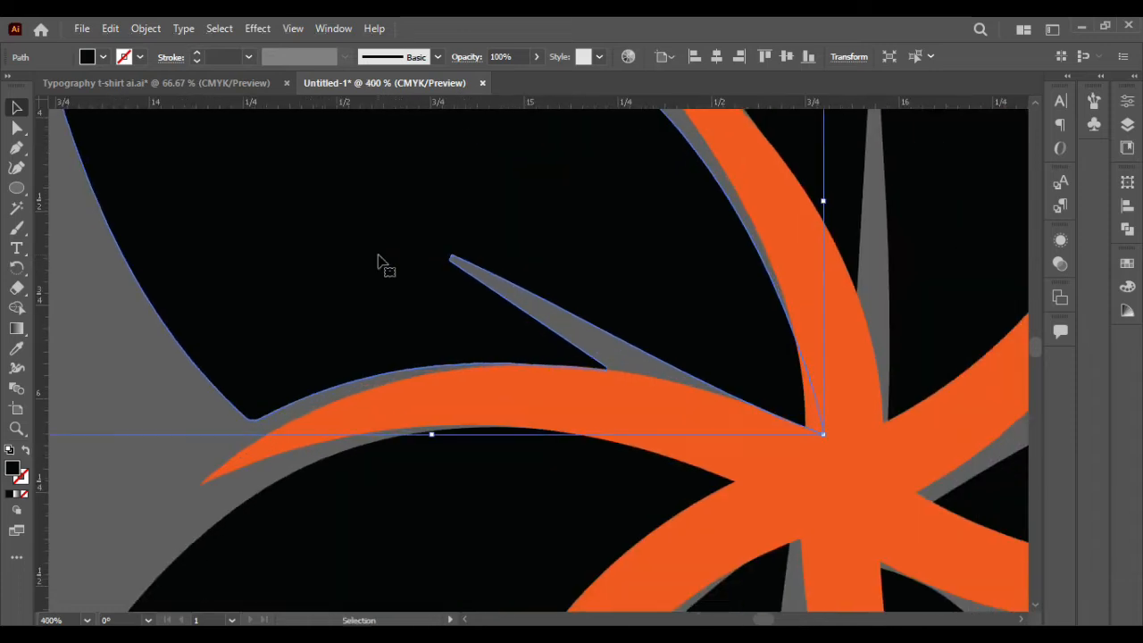
pyautogui.click(432, 299)
pyautogui.click(621, 406)
pyautogui.click(822, 444)
pyautogui.click(662, 239)
pyautogui.click(381, 184)
pyautogui.moveTo(432, 299); pyautogui.dragTo(430, 296)
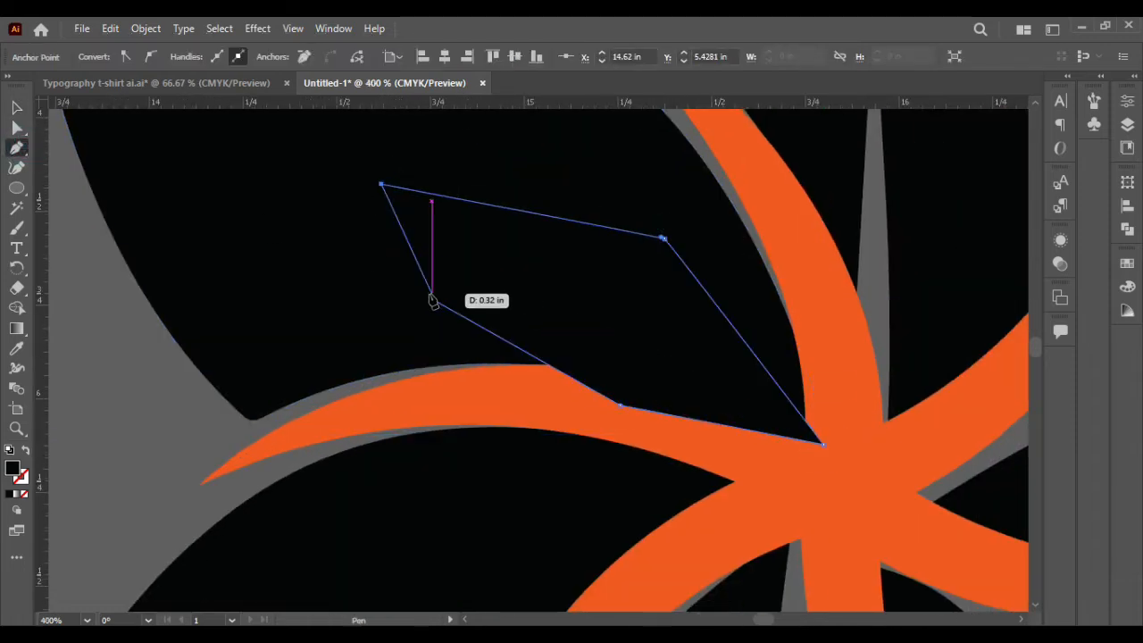
# - Draw a black Pen tool polygon over the vertical slit in the topmost petal
pyautogui.scroll(-5, 652, 356)
pyautogui.scroll(5, 426, 349)
pyautogui.click(402, 378)
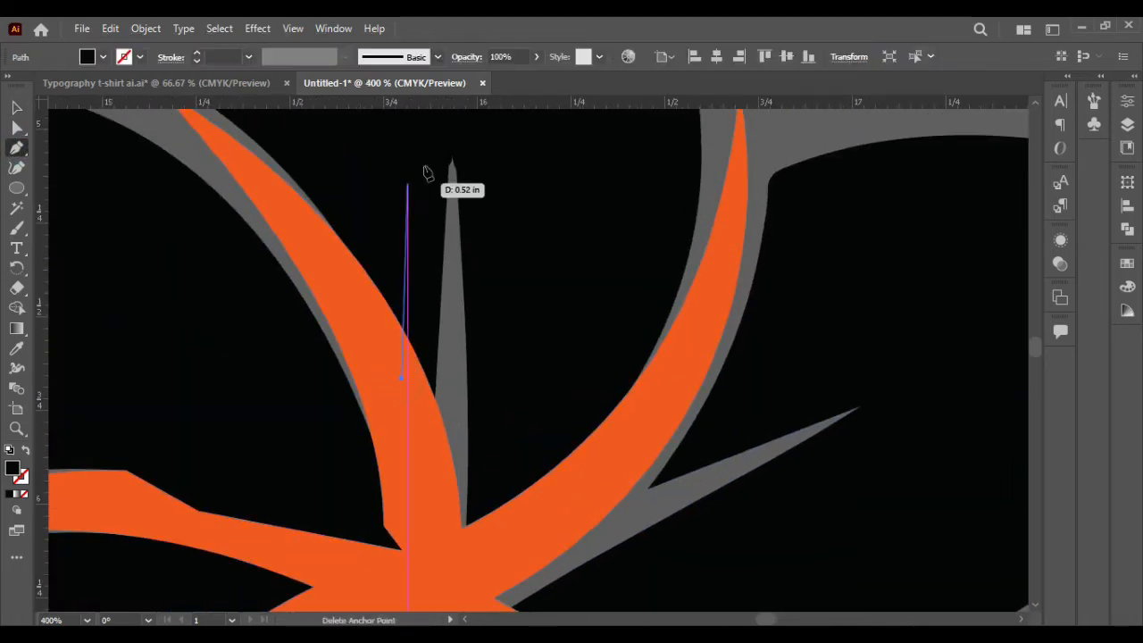
pyautogui.click(434, 135)
pyautogui.click(503, 132)
pyautogui.click(489, 527)
pyautogui.click(443, 567)
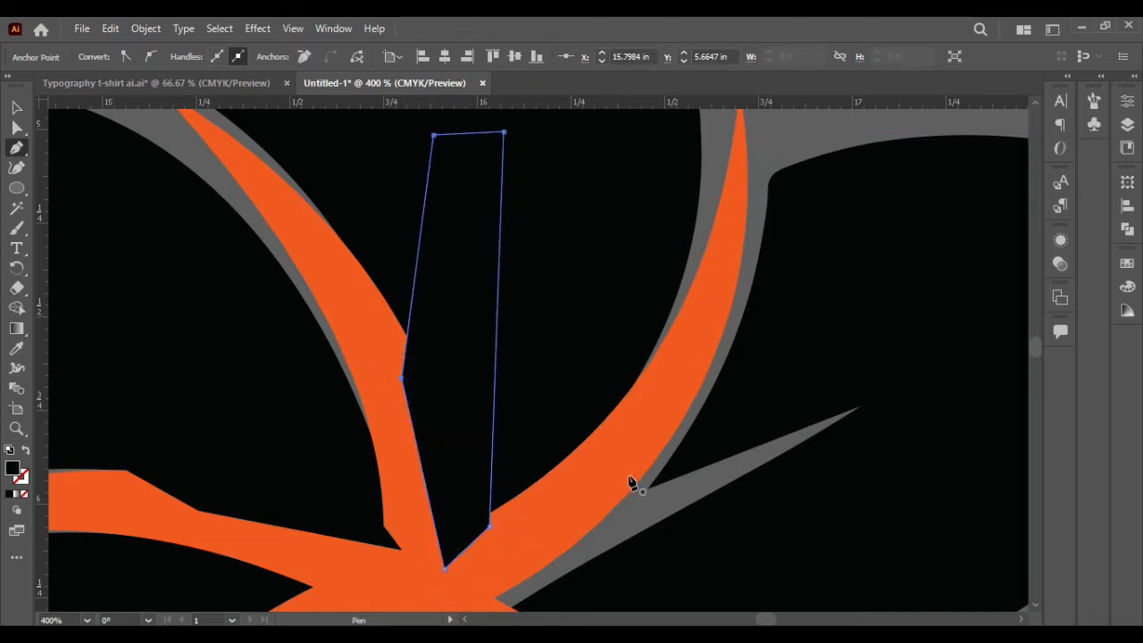
# - Cover the slit in the upper-right petal with a closed black polygon drawn with the Pen tool
pyautogui.scroll(-3, 625, 477)
pyautogui.hscroll(3, 625, 477)
pyautogui.scroll(1, 625, 480)
pyautogui.click(361, 529)
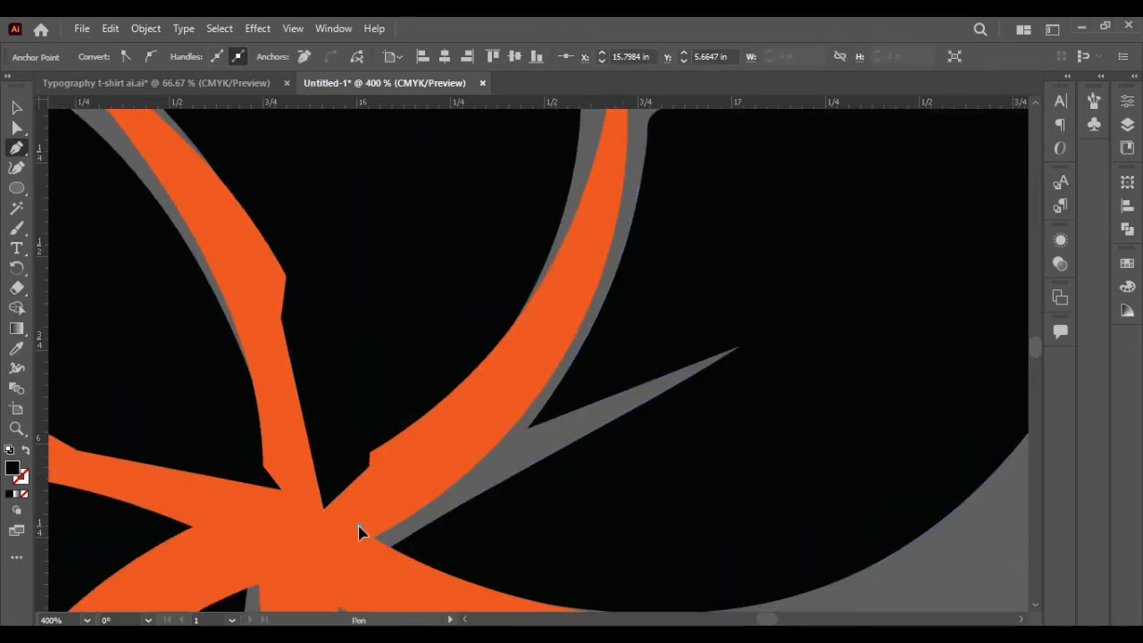
pyautogui.click(586, 339)
pyautogui.click(773, 284)
pyautogui.click(798, 368)
pyautogui.click(659, 494)
pyautogui.click(390, 582)
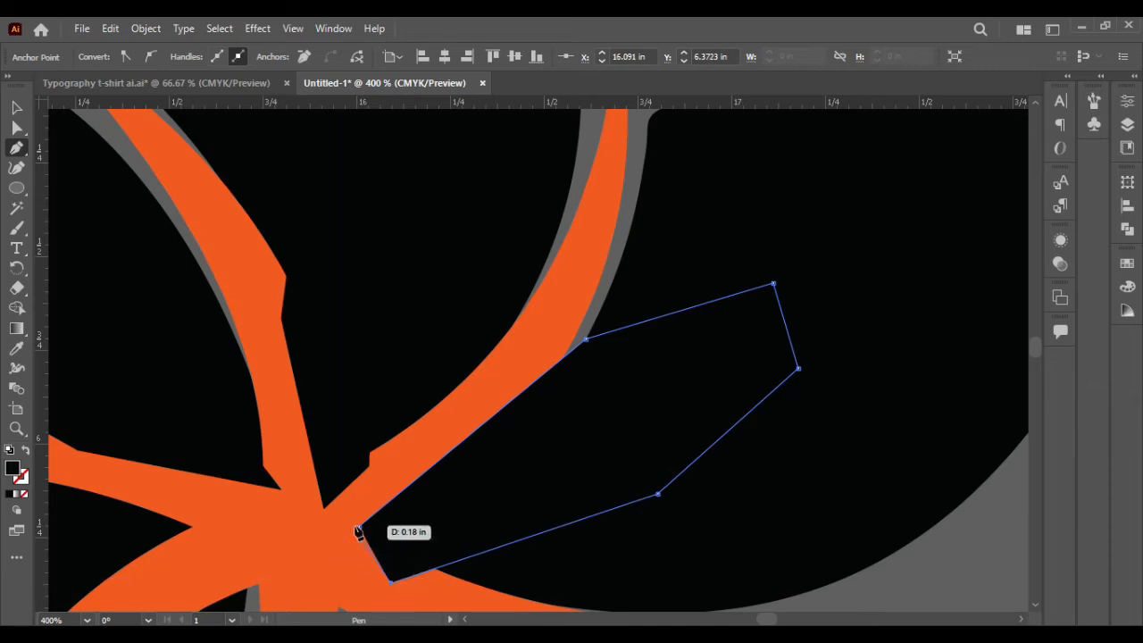
pyautogui.click(357, 528)
# - Draw a black polygon with the Pen tool over the slit in the lower-right petal
pyautogui.scroll(-4, 518, 401)
pyautogui.click(593, 548)
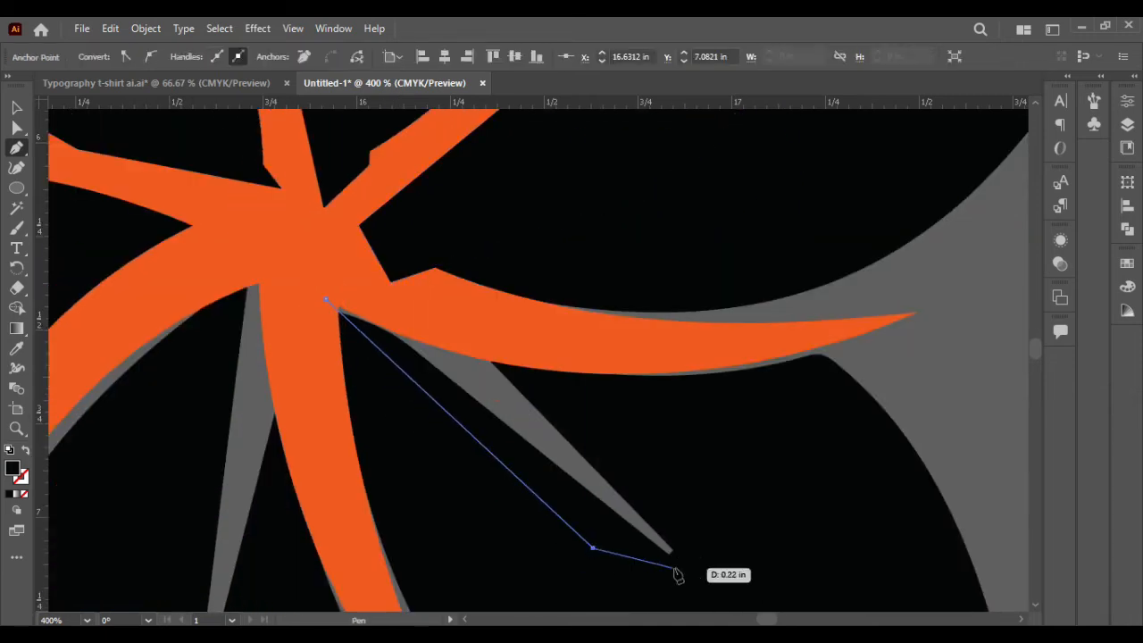
pyautogui.click(680, 573)
pyautogui.click(687, 533)
pyautogui.click(472, 329)
# - Cover the long slit in the bottom petal with a closed black Pen tool polygon
pyautogui.scroll(-2, 437, 328)
pyautogui.hscroll(-3, 438, 329)
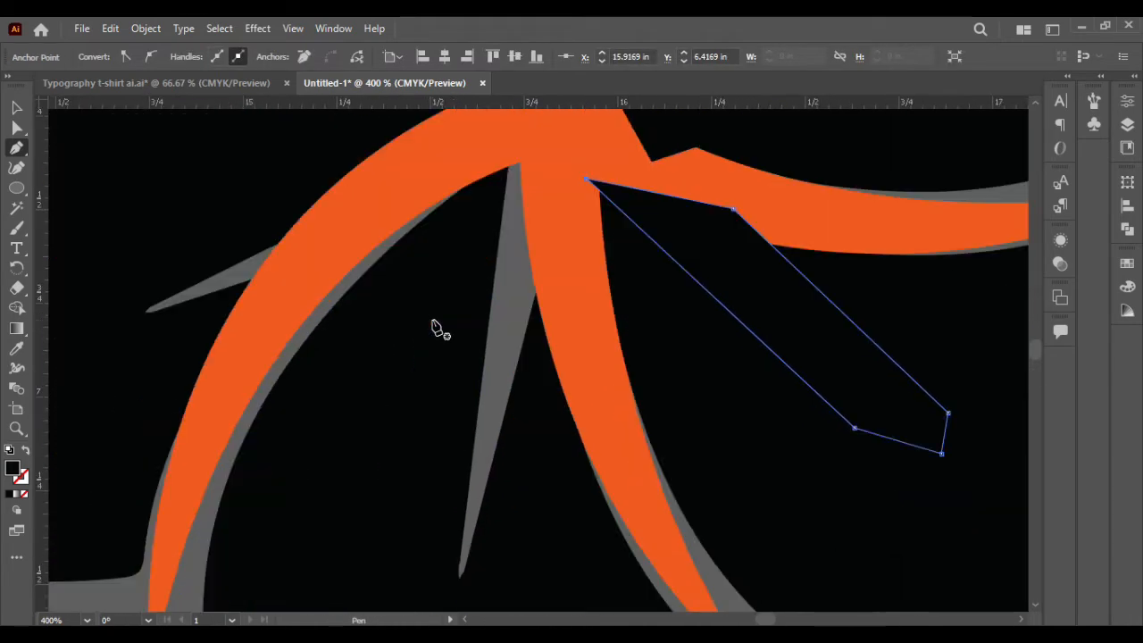
pyautogui.click(502, 134)
pyautogui.click(433, 509)
pyautogui.click(452, 603)
pyautogui.scroll(-1, 455, 604)
pyautogui.click(458, 548)
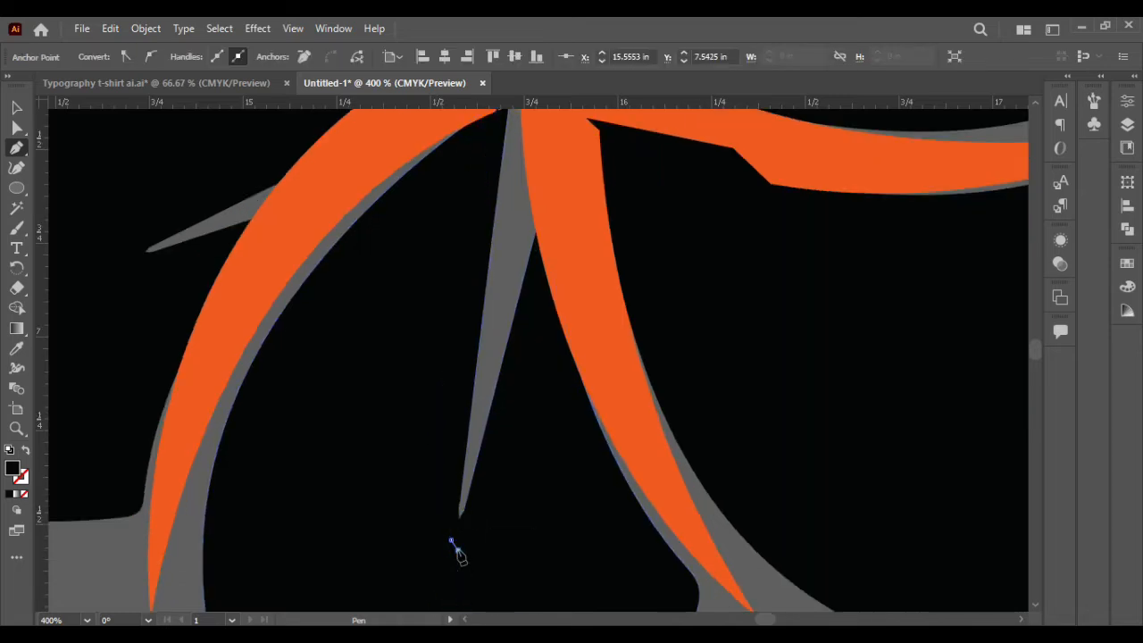
pyautogui.click(530, 374)
pyautogui.click(552, 207)
pyautogui.scroll(2, 539, 176)
pyautogui.click(533, 157)
pyautogui.click(500, 184)
# - Draw a black polygon with the Pen tool over the short slit in the lower-left petal
pyautogui.hscroll(-3, 357, 301)
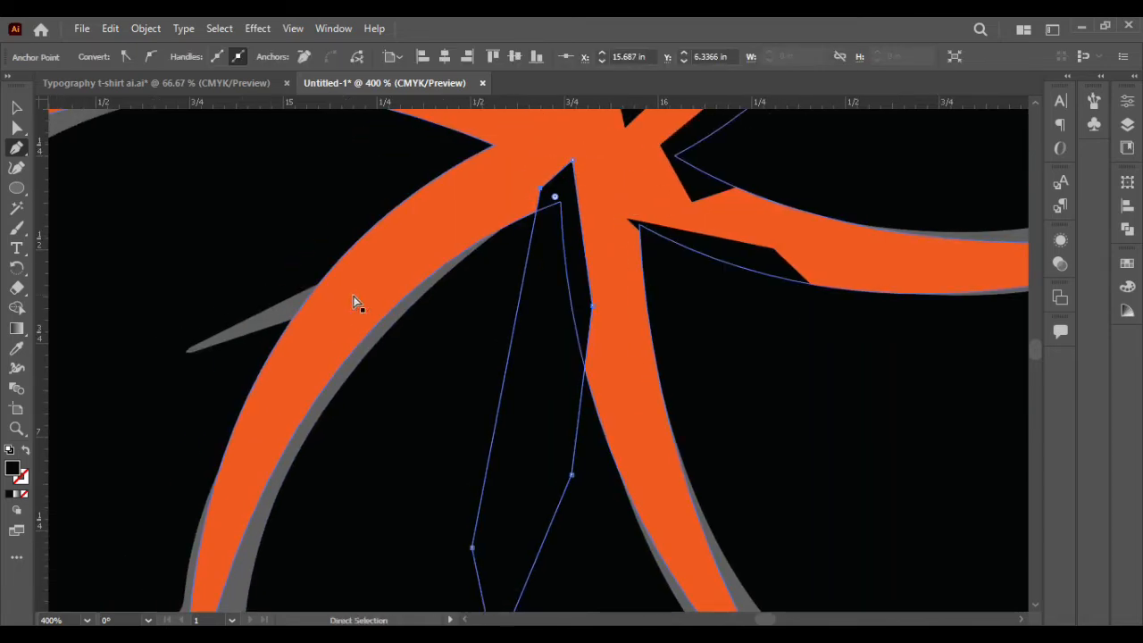
pyautogui.click(214, 353)
pyautogui.click(434, 234)
pyautogui.click(225, 387)
pyautogui.click(370, 350)
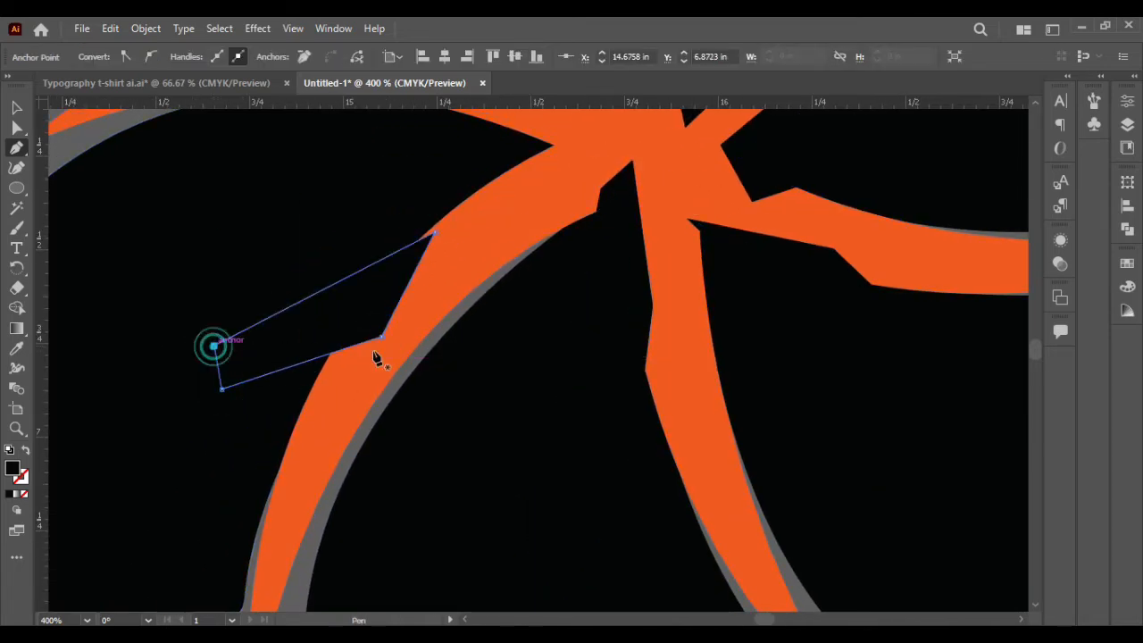
# - Bring the orange swirl to the front, above the black petals and covering polygons
pyautogui.scroll(-2, 378, 350)
pyautogui.click(17, 107)
pyautogui.rightClick(479, 235)
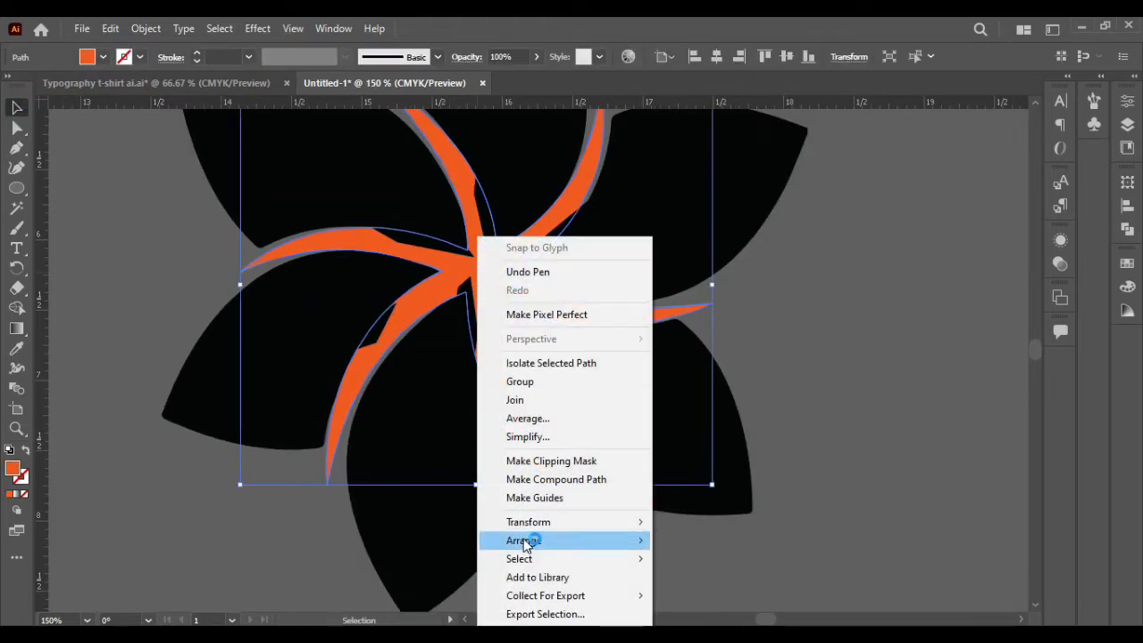
pyautogui.click(706, 541)
pyautogui.click(933, 366)
# - Select the black petals together with their covering polygons and unite them with Pathfinder
pyautogui.moveTo(132, 189); pyautogui.dragTo(667, 433)
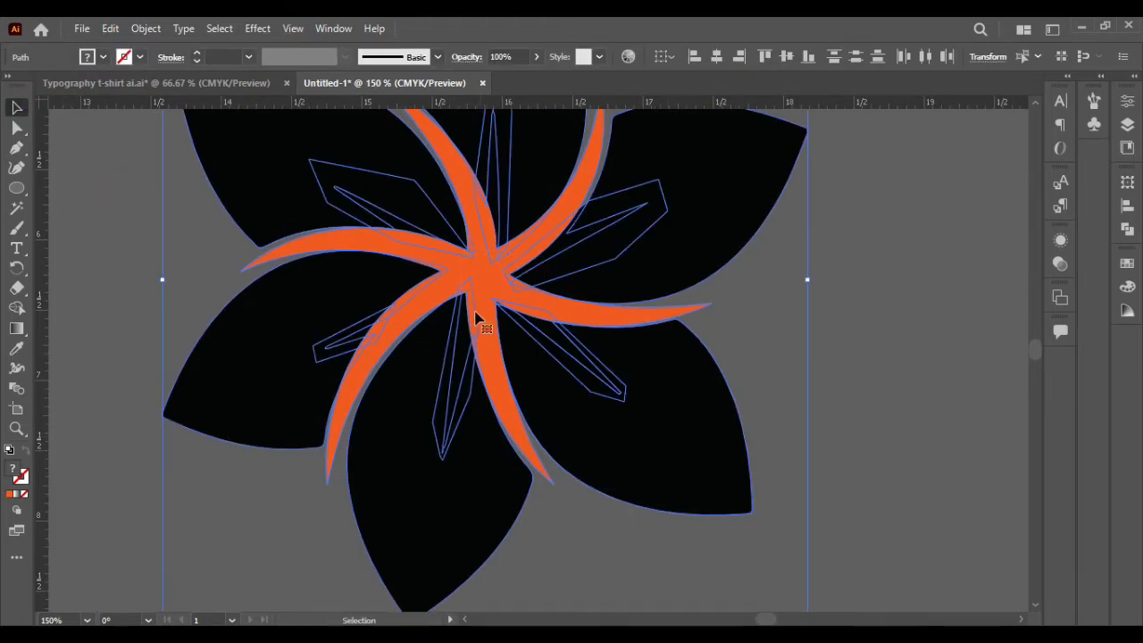
pyautogui.click(1127, 229)
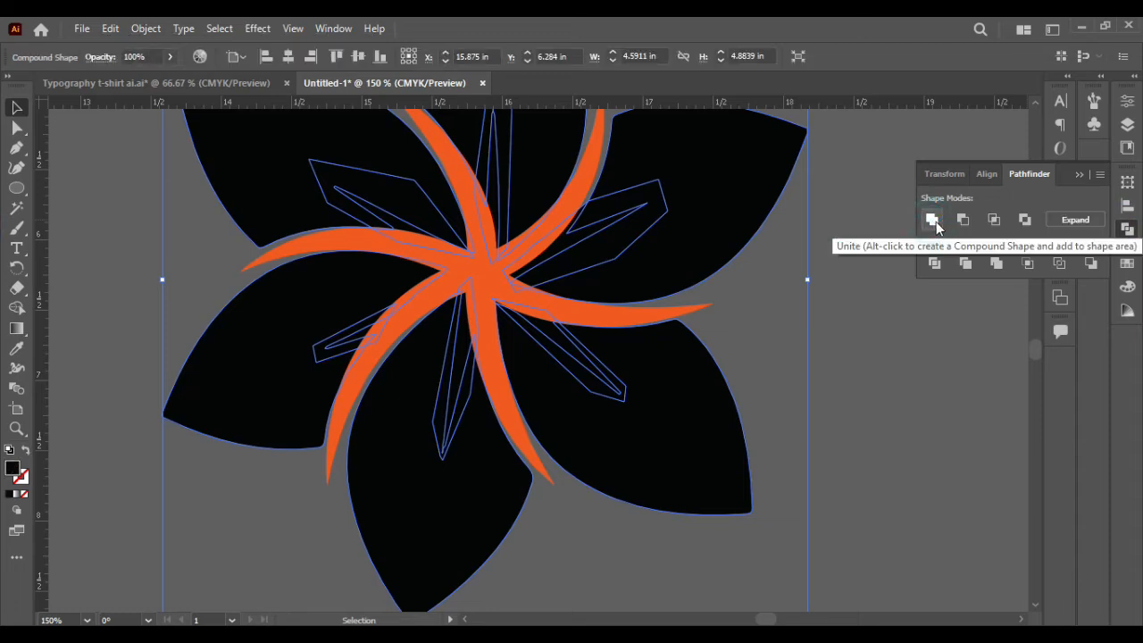
pyautogui.click(932, 219)
pyautogui.click(998, 319)
pyautogui.click(880, 303)
pyautogui.scroll(2, 880, 302)
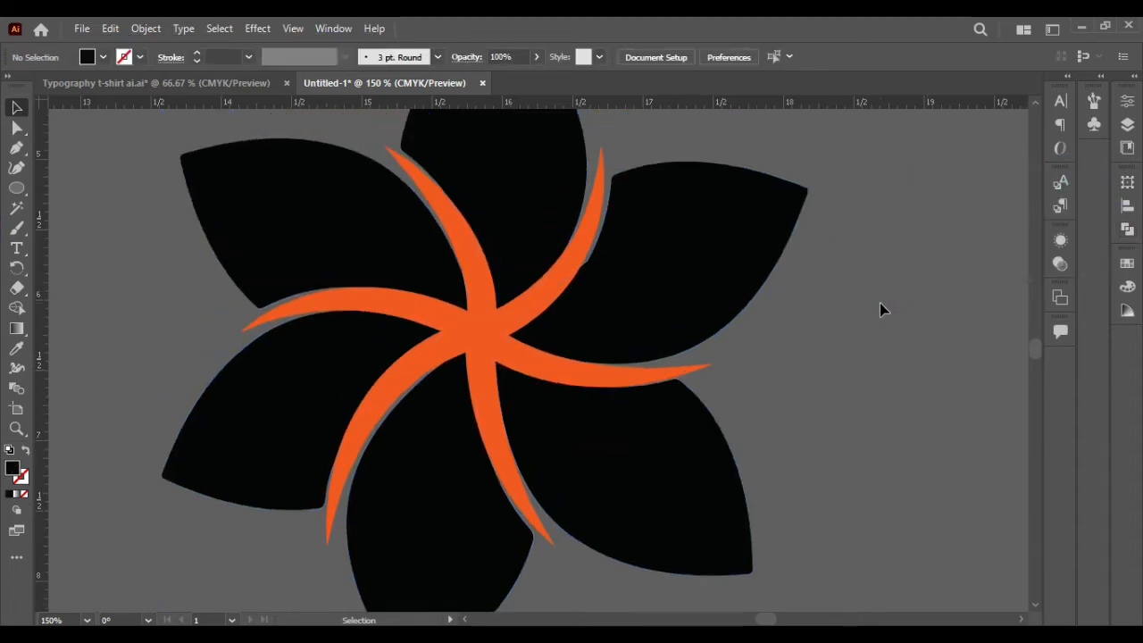
# - Move the protruding anchor point on the upper-right petal's inner edge towards the orange swirl to smooth the corner
pyautogui.scroll(3, 590, 280)
pyautogui.scroll(3, 590, 280)
pyautogui.press('a')
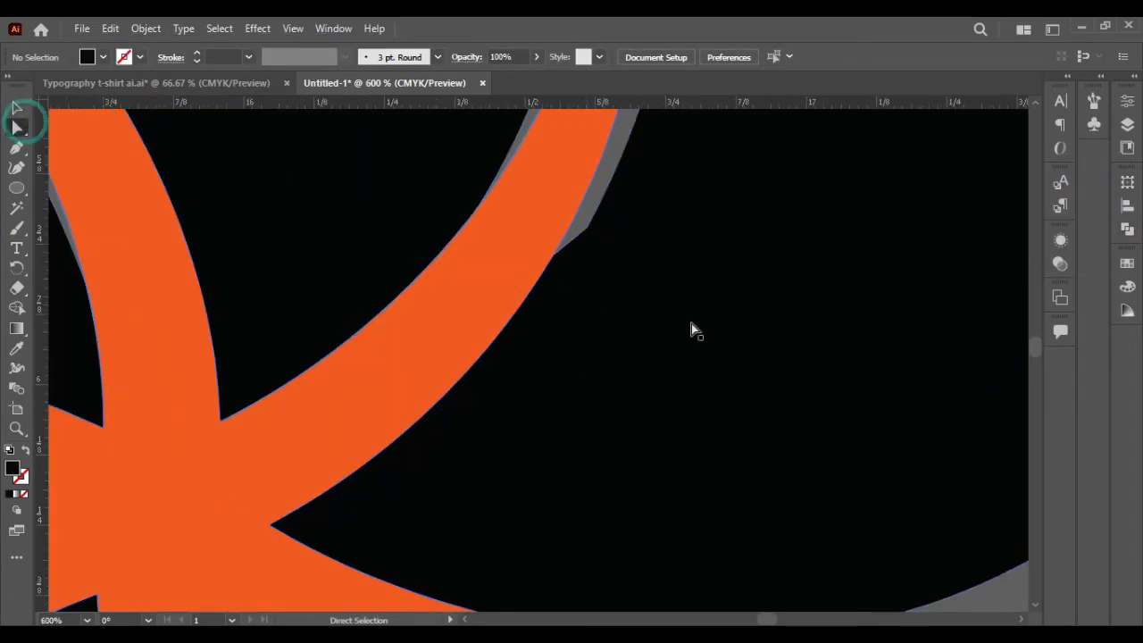
pyautogui.click(587, 230)
pyautogui.moveTo(585, 232); pyautogui.dragTo(577, 223)
pyautogui.scroll(-5, 643, 271)
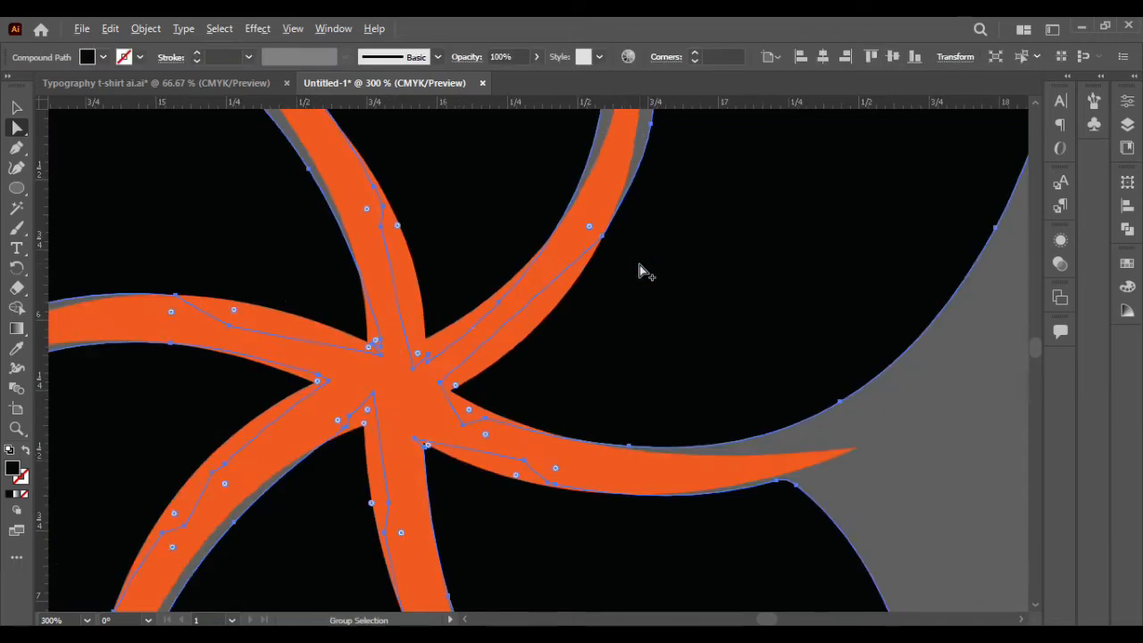
pyautogui.click(877, 396)
# - Fill the united black petals with white
pyautogui.scroll(-3, 877, 395)
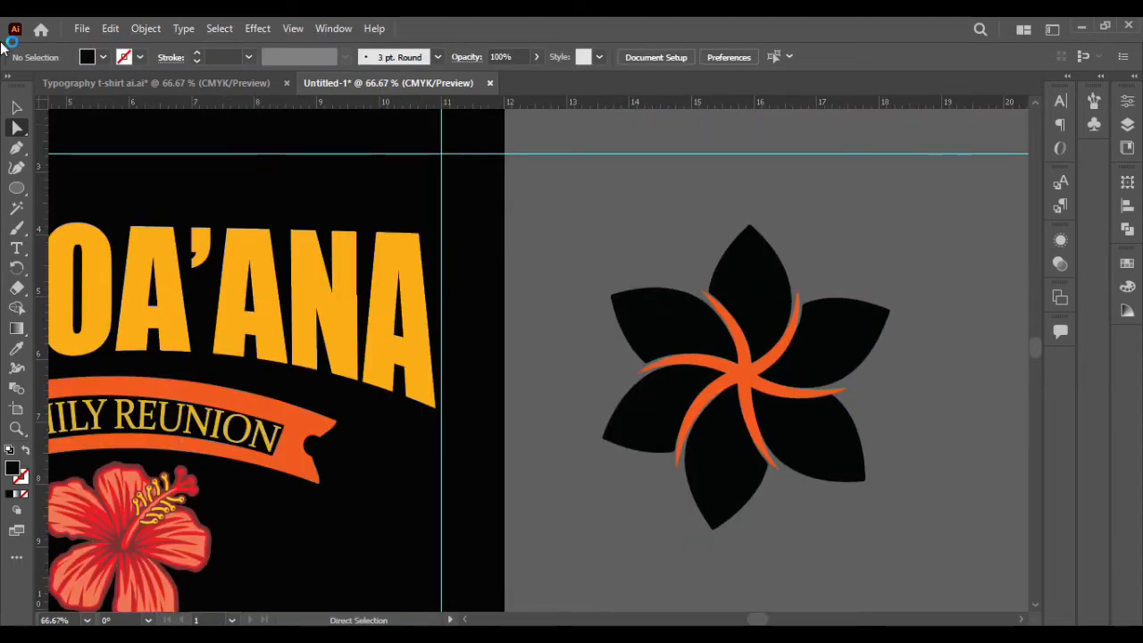
pyautogui.click(643, 314)
pyautogui.moveTo(643, 314); pyautogui.dragTo(595, 312)
pyautogui.hotkey('ctrl', 'z')
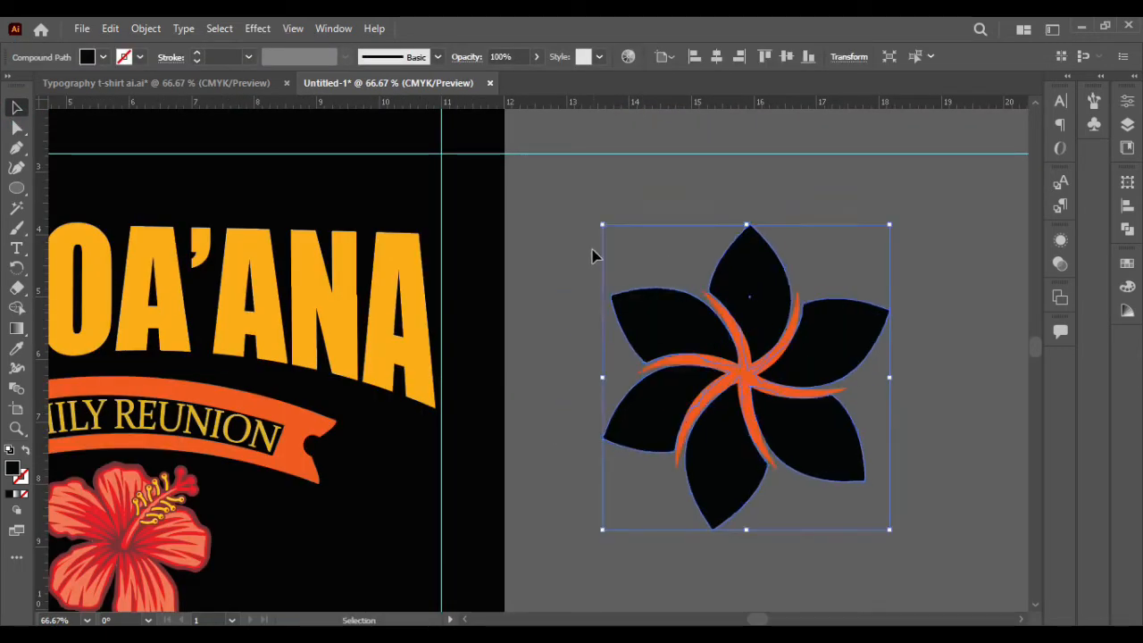
pyautogui.click(103, 56)
pyautogui.click(30, 86)
pyautogui.click(624, 231)
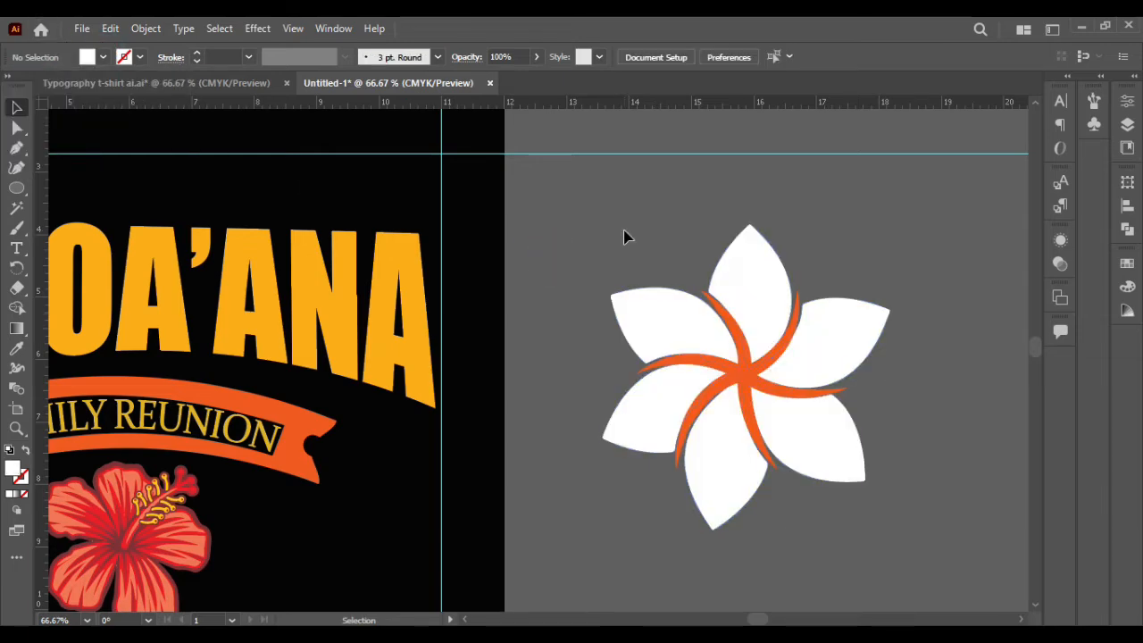
# - Group the white petals with the orange swirl and place the group, scaled down, beside the hibiscus's lower-right petals
pyautogui.press('a')
pyautogui.moveTo(623, 230); pyautogui.dragTo(828, 489)
pyautogui.click(920, 424)
pyautogui.scroll(-3, 920, 424)
pyautogui.moveTo(920, 424); pyautogui.dragTo(513, 503)
pyautogui.moveTo(501, 475); pyautogui.dragTo(486, 490)
pyautogui.click(522, 500)
pyautogui.scroll(-1, 466, 418)
pyautogui.scroll(5, 467, 417)
pyautogui.scroll(-1, 471, 416)
pyautogui.moveTo(575, 456); pyautogui.dragTo(544, 496)
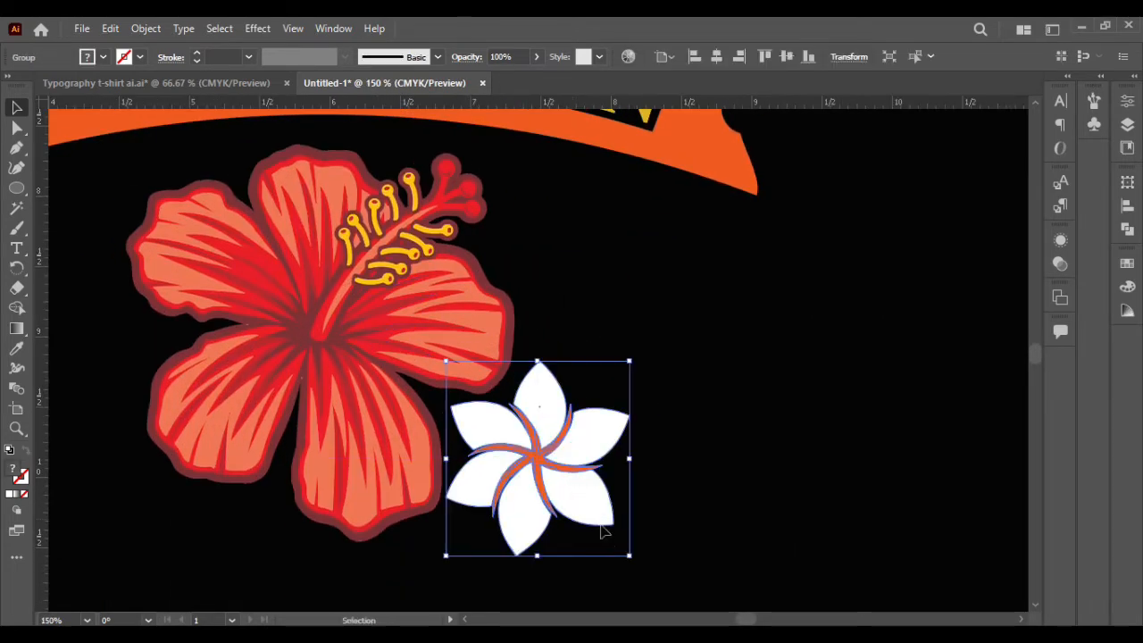
# - Shrink the white flower further and place a smaller, rotated copy at the gap on the hibiscus's left side
pyautogui.moveTo(630, 555); pyautogui.dragTo(543, 488)
pyautogui.moveTo(543, 487); pyautogui.dragTo(127, 391)
pyautogui.hscroll(-2, 128, 390)
pyautogui.moveTo(186, 426); pyautogui.dragTo(178, 399)
pyautogui.moveTo(278, 374); pyautogui.dragTo(298, 366)
# - Scale the lower-right white flower down slightly and move it close against the hibiscus petals
pyautogui.click(658, 458)
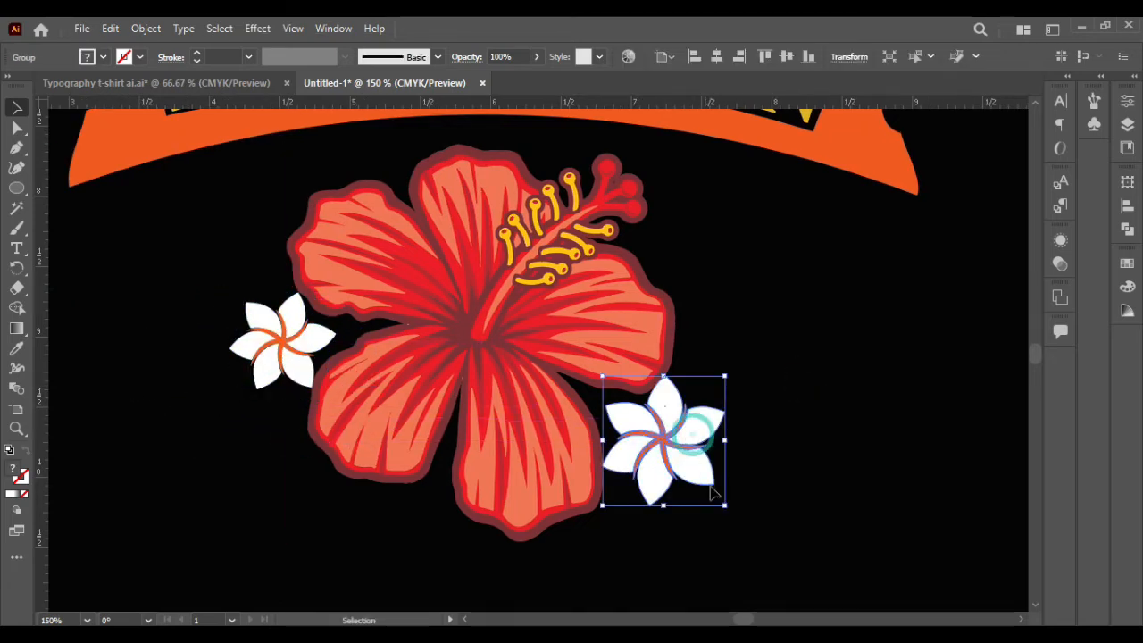
pyautogui.moveTo(726, 502); pyautogui.dragTo(712, 492)
pyautogui.moveTo(680, 451); pyautogui.dragTo(662, 449)
pyautogui.click(770, 423)
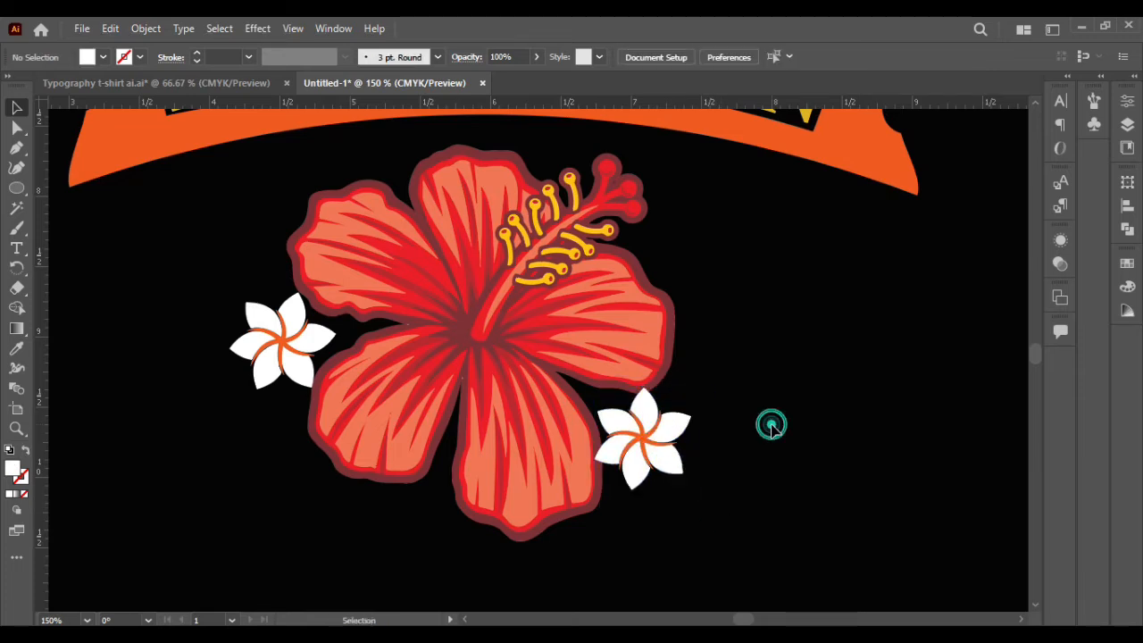
# - Place a much smaller copy of the white flower above the gap between the hibiscus's two upper-left petals
pyautogui.scroll(1, 298, 397)
pyautogui.moveTo(291, 411); pyautogui.dragTo(404, 215)
pyautogui.moveTo(429, 265); pyautogui.dragTo(407, 236)
# - Copy the lower-right white flower to the spot below the pistil tip, shrink it, rotate it and fit it against the petal
pyautogui.moveTo(649, 453); pyautogui.dragTo(684, 255)
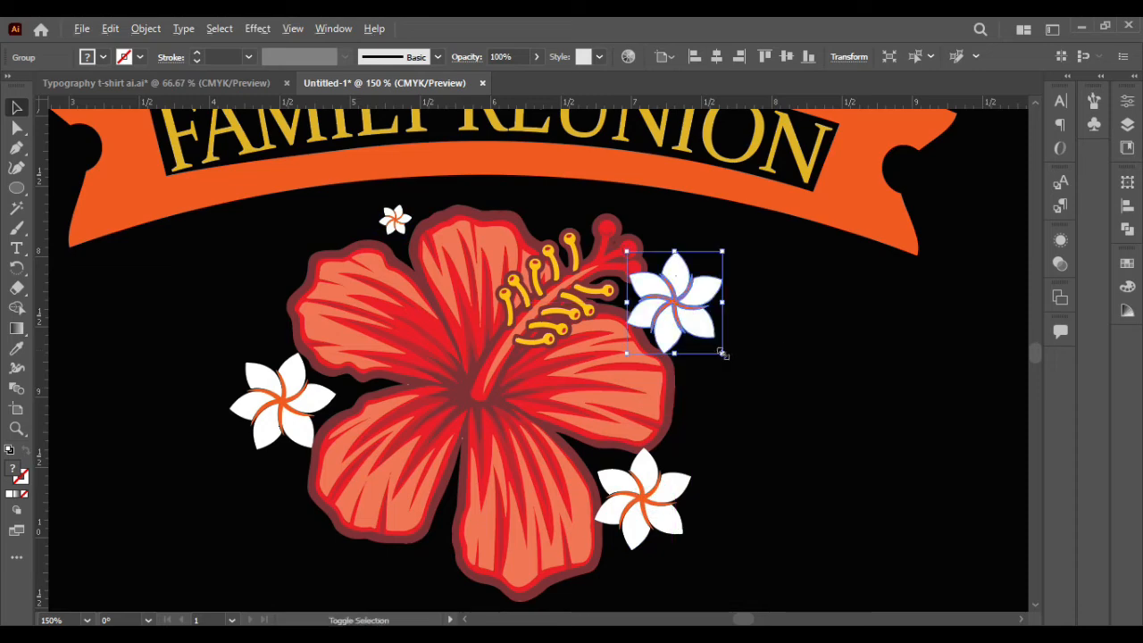
pyautogui.moveTo(721, 349); pyautogui.dragTo(702, 332)
pyautogui.scroll(3, 707, 334)
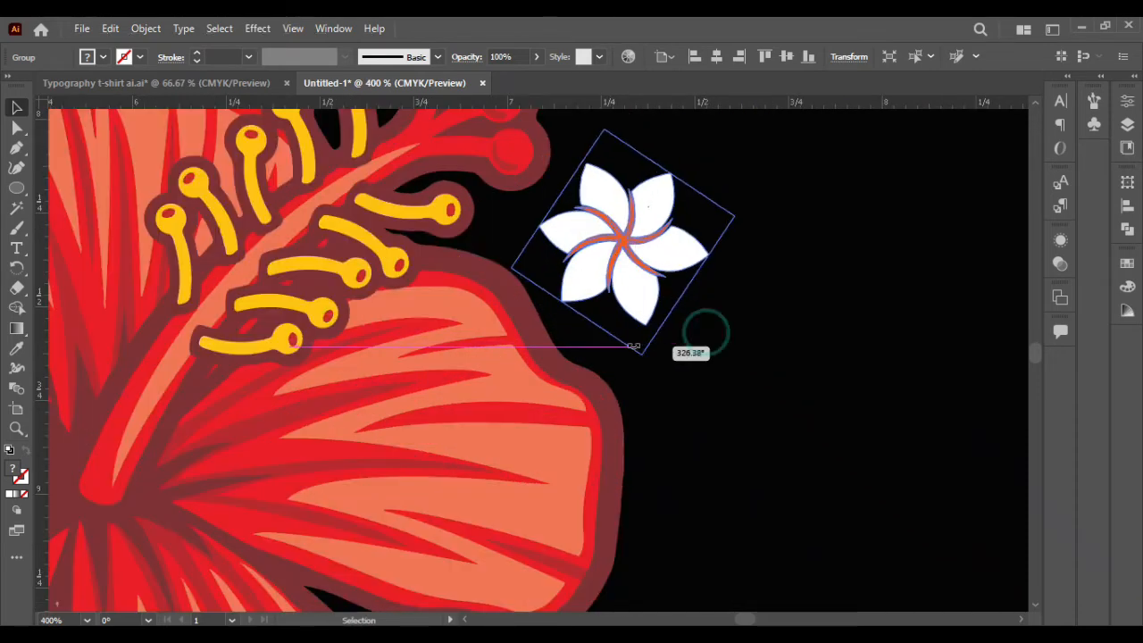
pyautogui.moveTo(600, 282)
pyautogui.mouseDown()
pyautogui.moveTo(664, 276)
pyautogui.moveTo(608, 287)
pyautogui.mouseUp()
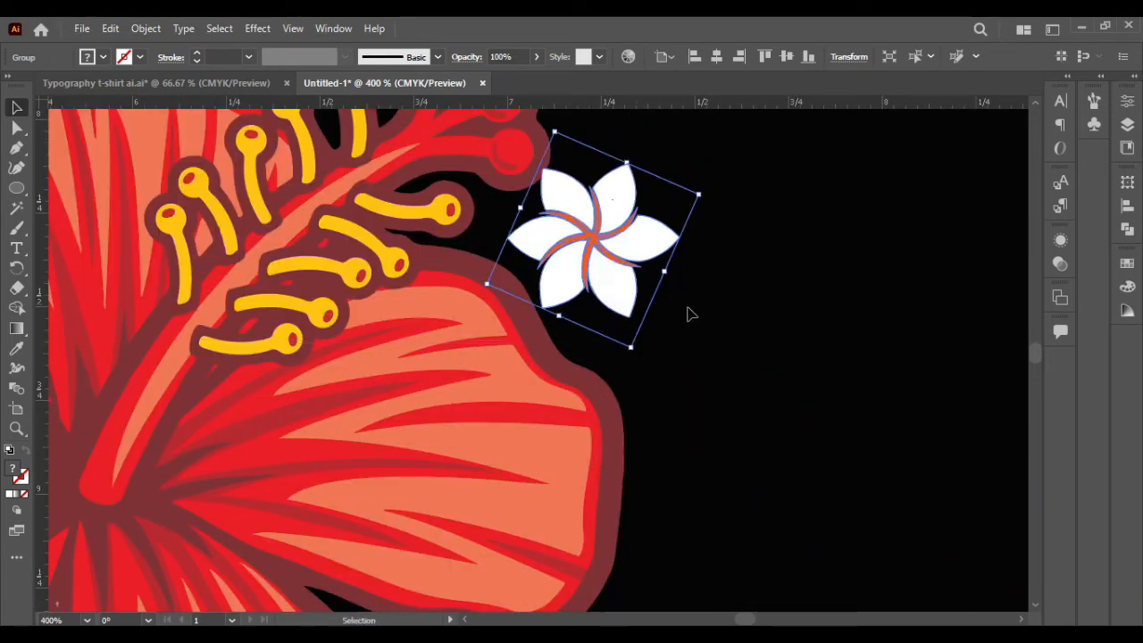
pyautogui.click(686, 314)
# - Place tiny white flower copies in the hibiscus's left and lower gaps and beside the upper-right and upper-left small flowers
pyautogui.scroll(-5, 687, 312)
pyautogui.scroll(2, 689, 309)
pyautogui.scroll(2, 689, 310)
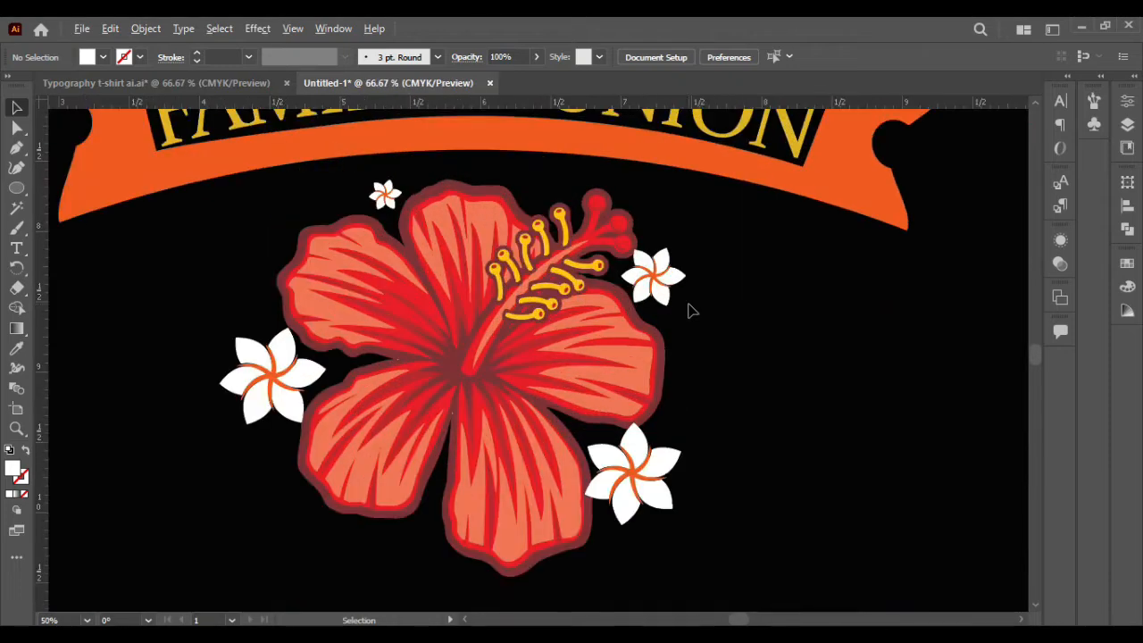
pyautogui.click(652, 277)
pyautogui.moveTo(653, 277); pyautogui.dragTo(411, 401)
pyautogui.scroll(2, 662, 240)
pyautogui.click(747, 267)
pyautogui.scroll(-3, 747, 267)
pyautogui.scroll(1, 725, 263)
pyautogui.click(892, 415)
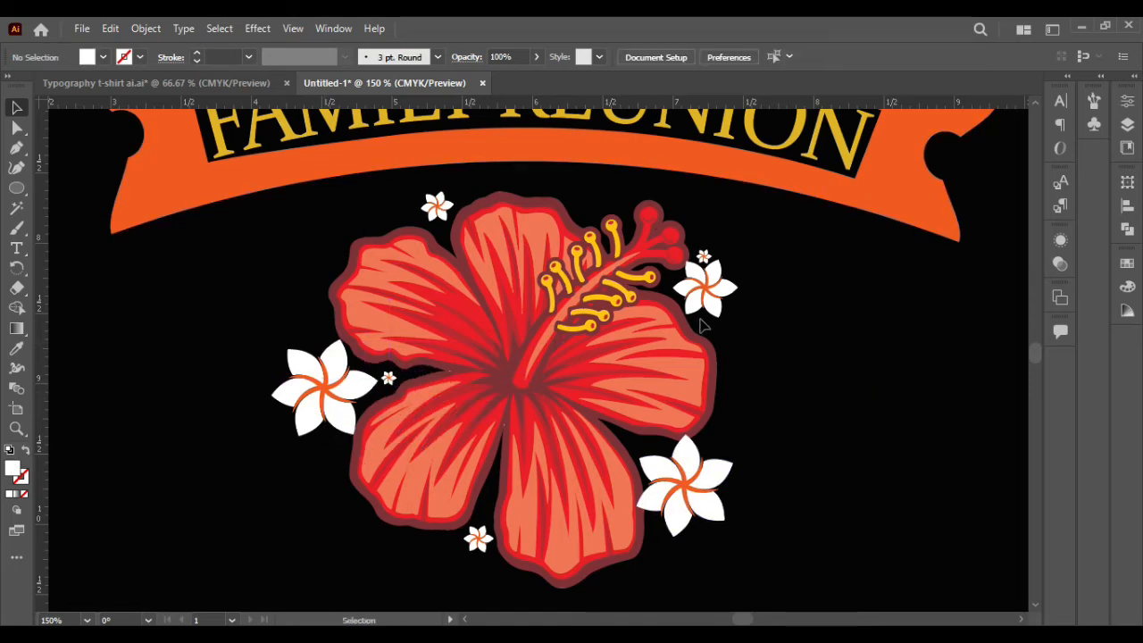
pyautogui.moveTo(456, 186); pyautogui.dragTo(458, 190)
pyautogui.click(854, 411)
# - Bring the red hibiscus to the front of the surrounding white flowers
pyautogui.scroll(-4, 855, 411)
pyautogui.moveTo(855, 411); pyautogui.dragTo(754, 411)
pyautogui.scroll(1, 750, 406)
pyautogui.rightClick(690, 398)
pyautogui.moveTo(729, 310)
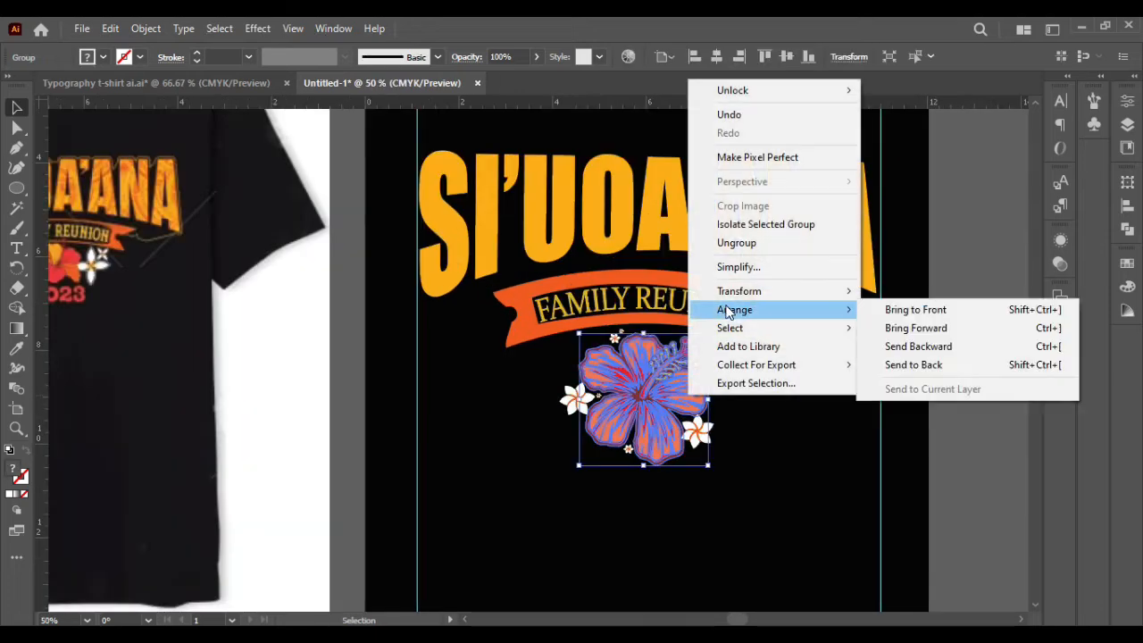
pyautogui.click(894, 309)
pyautogui.click(794, 431)
# - Copy the spare white FAMILY REUNION text below the hibiscus and change its wording to 2023
pyautogui.scroll(-2, 798, 436)
pyautogui.hscroll(5, 797, 437)
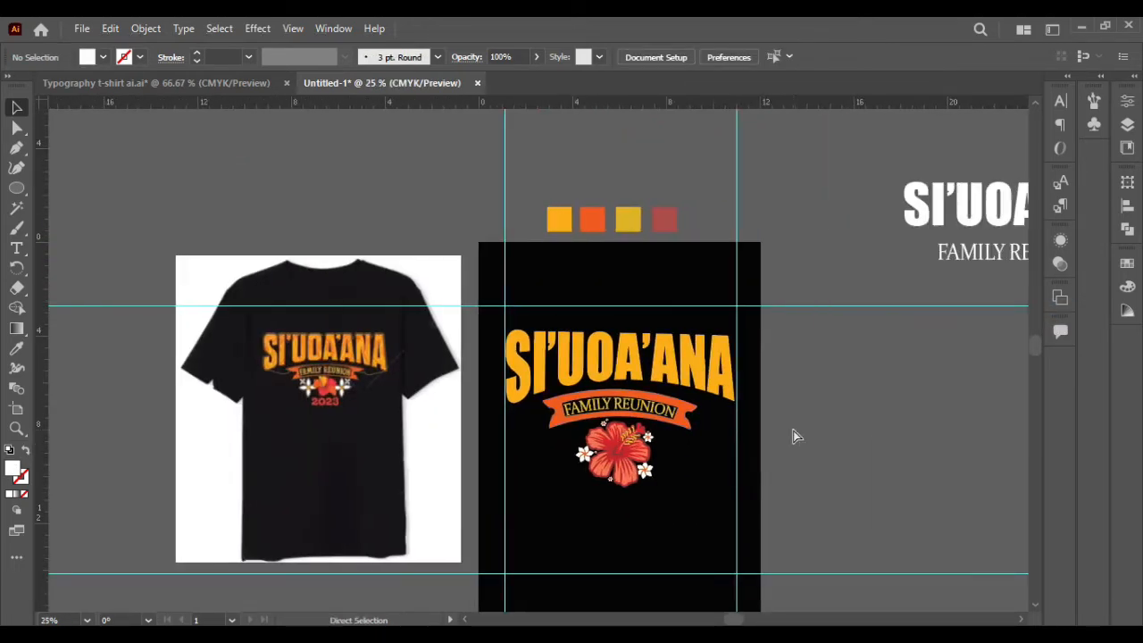
pyautogui.moveTo(878, 217); pyautogui.dragTo(489, 466)
pyautogui.doubleClick(485, 460)
pyautogui.hotkey('ctrl', 'a')
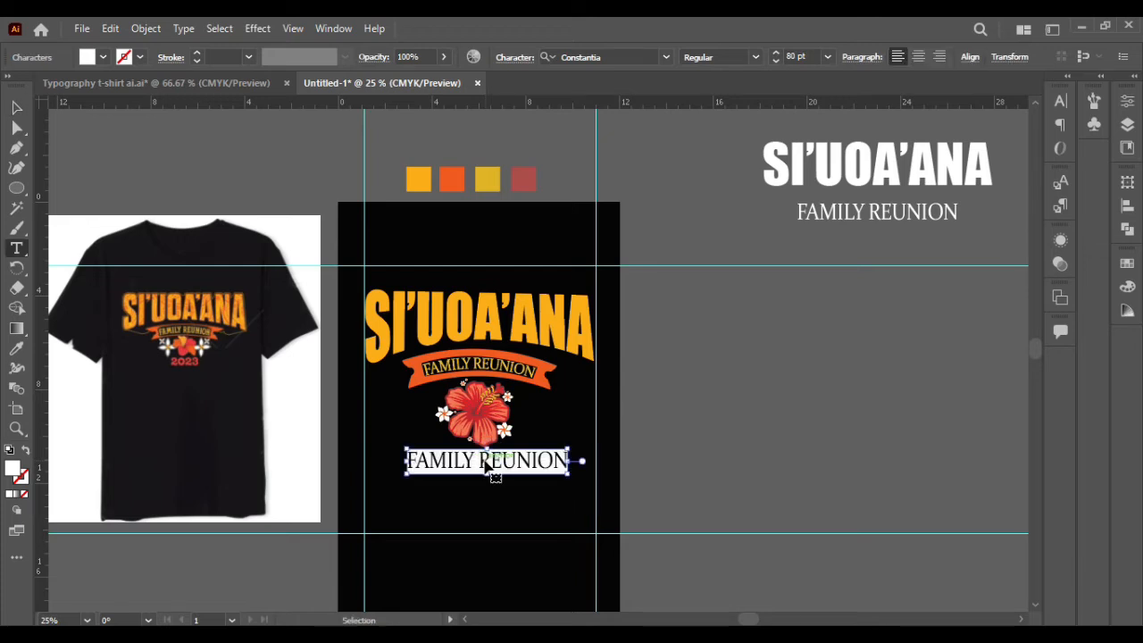
pyautogui.write('2023')
pyautogui.click(16, 108)
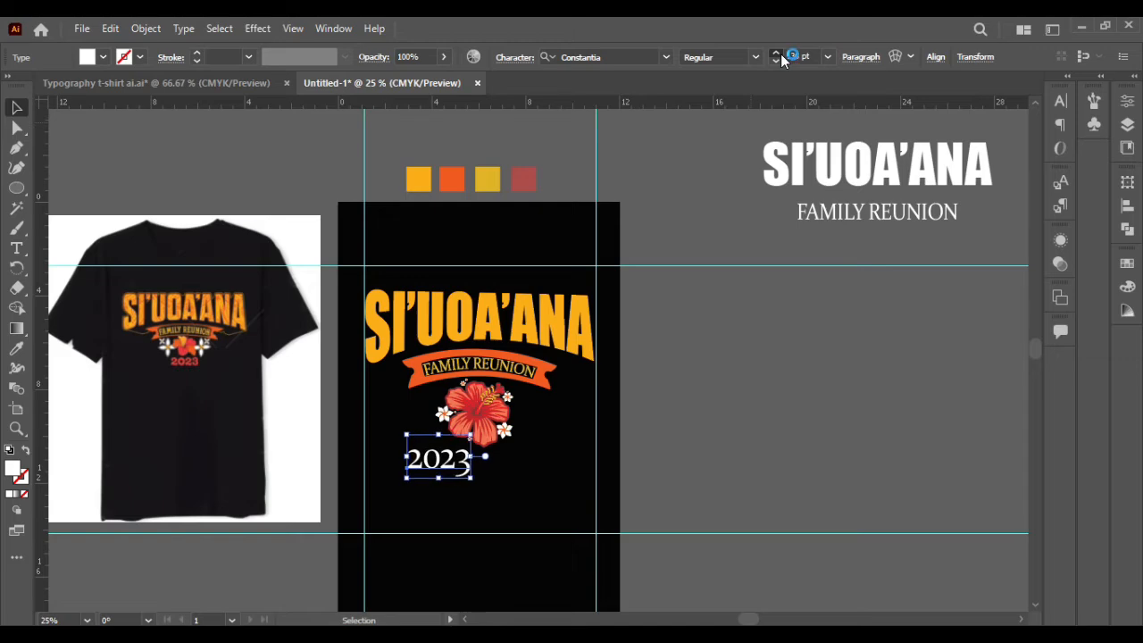
# - Enlarge the 2023 text to 173 pt and centre it below the hibiscus
pyautogui.scroll(-3, 479, 358)
pyautogui.scroll(3, 480, 357)
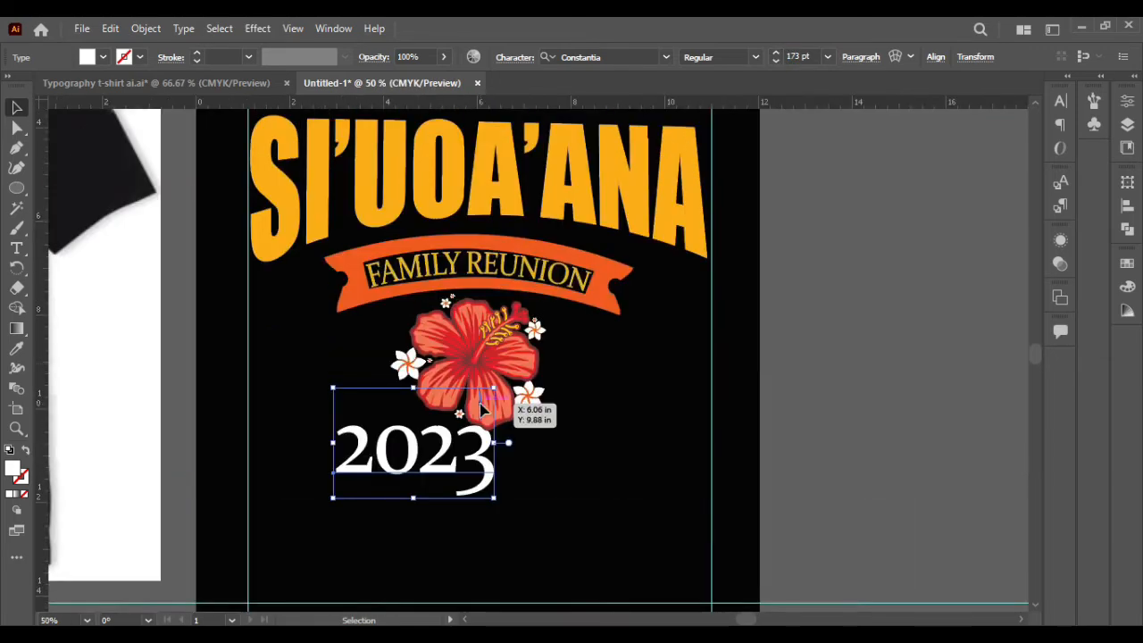
pyautogui.scroll(-2, 480, 357)
pyautogui.moveTo(472, 476); pyautogui.dragTo(497, 490)
pyautogui.hscroll(5, 743, 224)
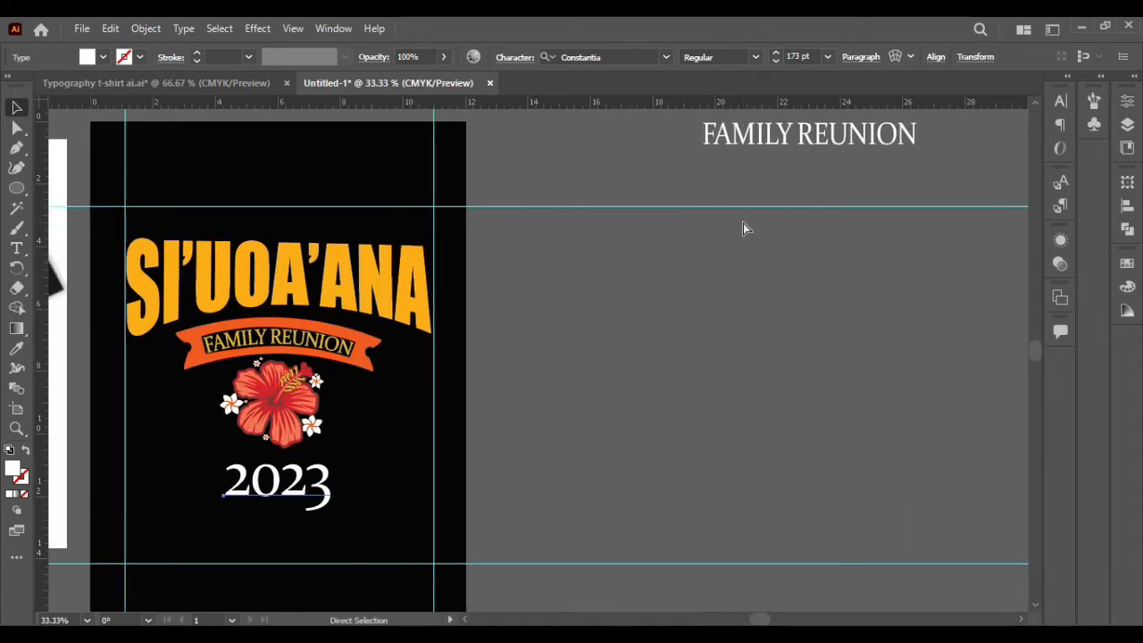
# - Change the font of the 2023 text to Minion Variable Concept
pyautogui.click(661, 59)
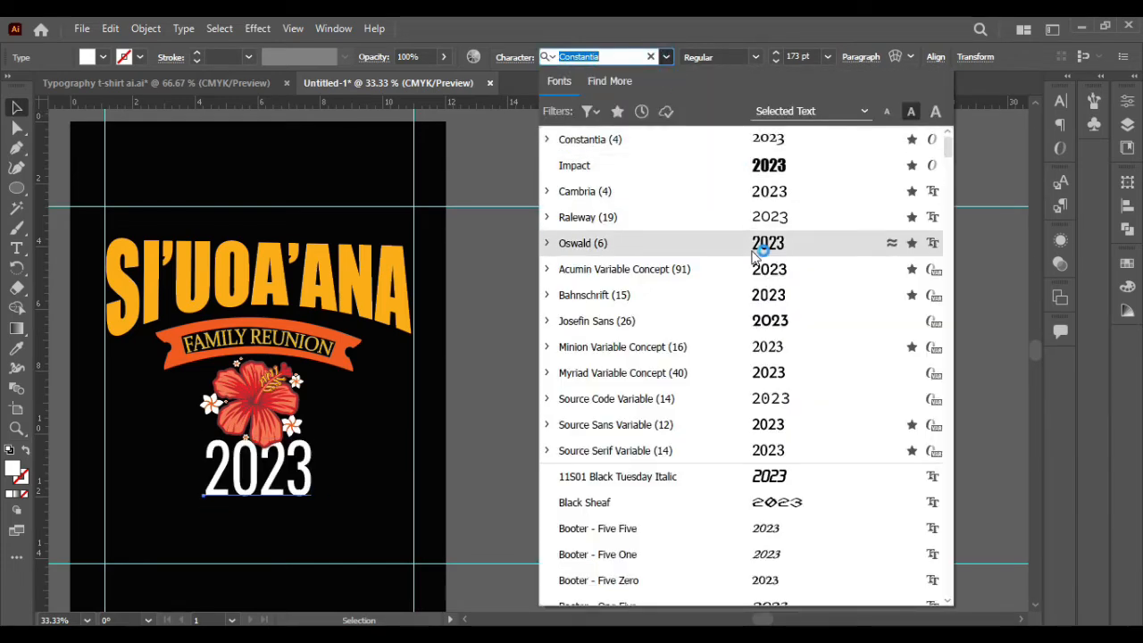
pyautogui.click(760, 351)
pyautogui.hscroll(-6, 565, 420)
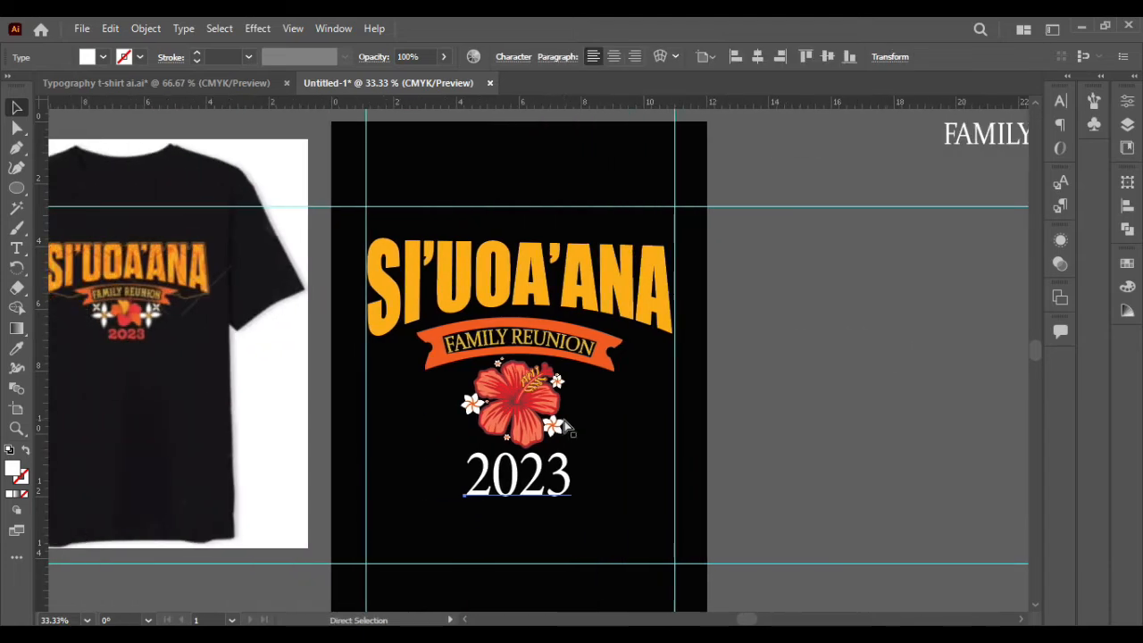
# - Nudge the 2023 text lower, reduce its vertical scale and set its horizontal scale to 86%
pyautogui.click(558, 482)
pyautogui.scroll(1, 557, 482)
pyautogui.moveTo(554, 477); pyautogui.dragTo(545, 484)
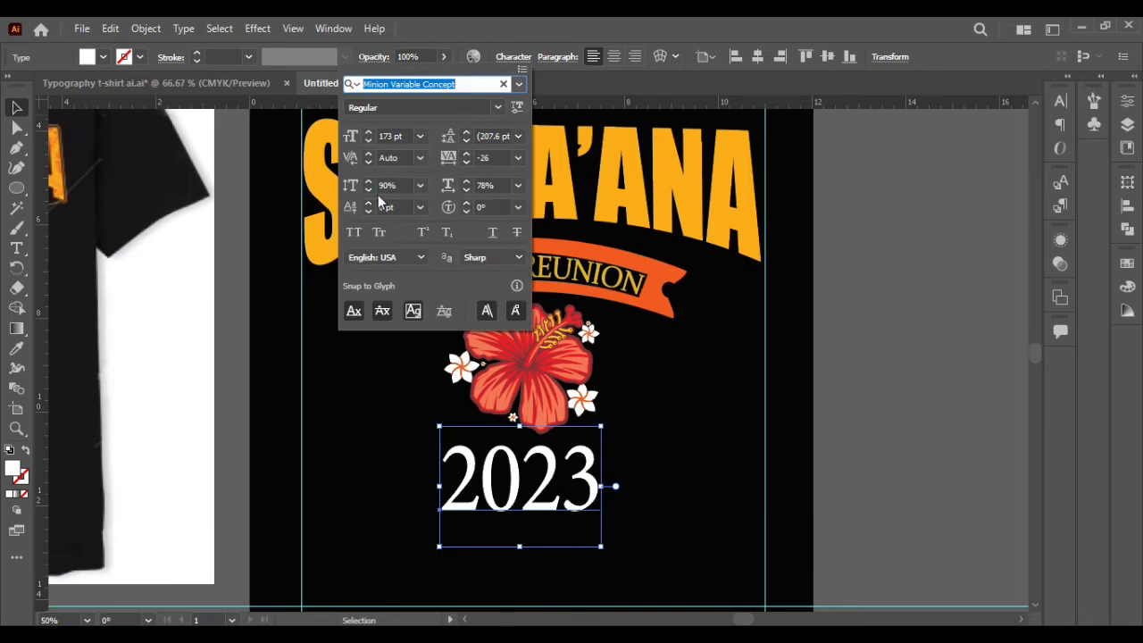
pyautogui.click(368, 190)
pyautogui.click(368, 191)
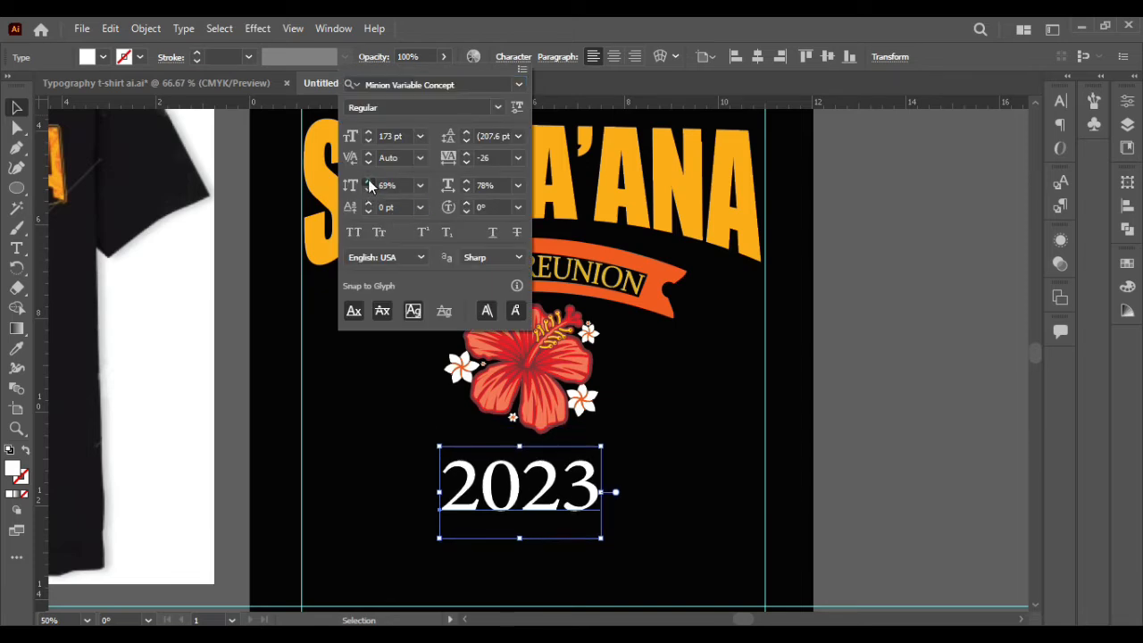
pyautogui.click(368, 180)
pyautogui.click(466, 181)
pyautogui.click(467, 180)
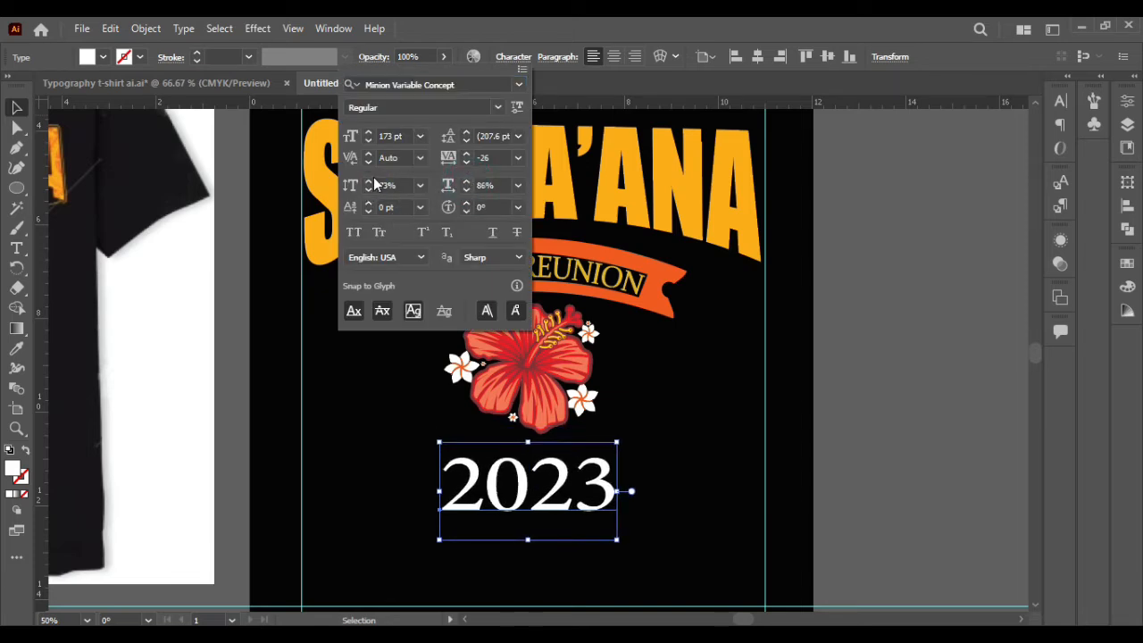
pyautogui.click(368, 180)
pyautogui.click(368, 181)
pyautogui.click(670, 414)
pyautogui.scroll(-1, 670, 414)
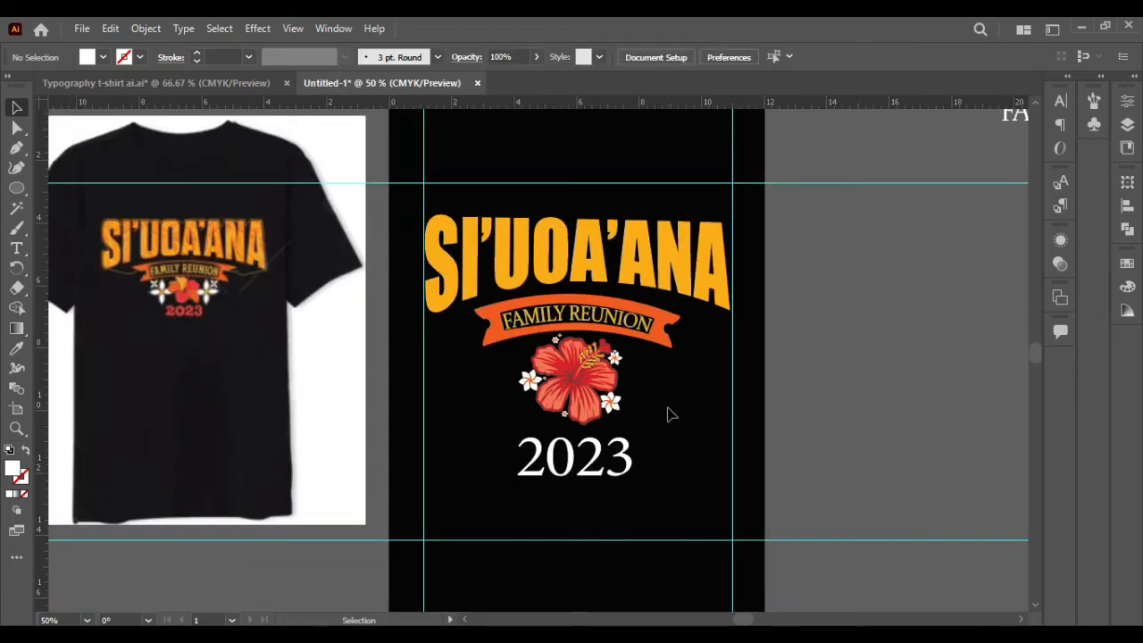
# - Keep a spare editable copy of the 2023 text off the artboard, below the white FAMILY REUNION text
pyautogui.scroll(1, 670, 413)
pyautogui.scroll(-2, 661, 411)
pyautogui.hscroll(1, 625, 424)
pyautogui.moveTo(561, 449); pyautogui.dragTo(929, 214)
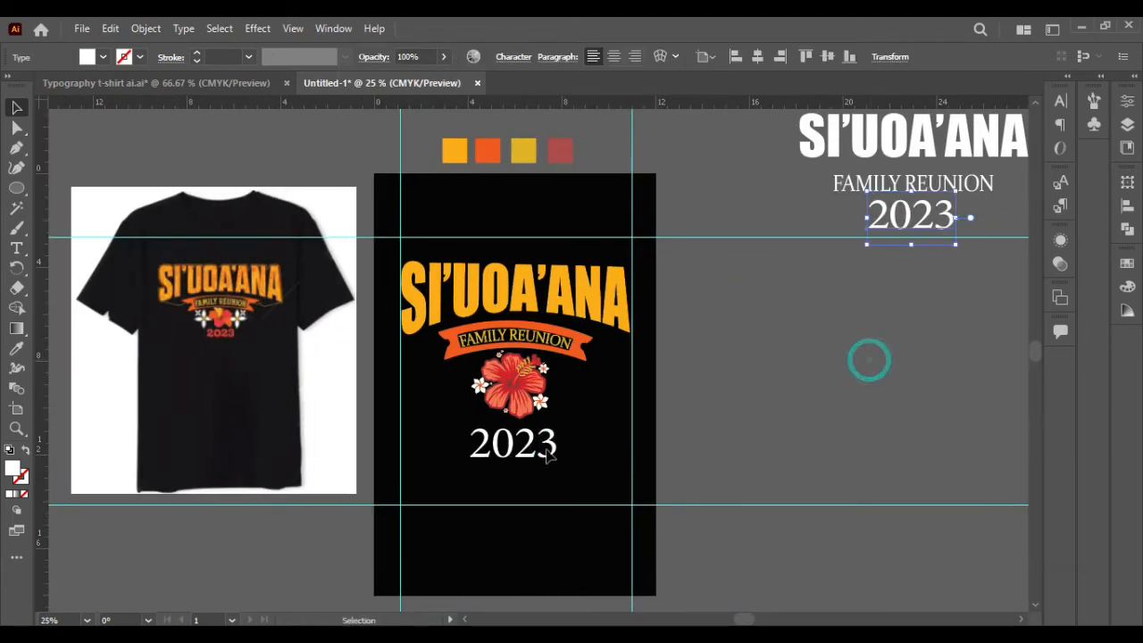
pyautogui.click(522, 484)
# - Group the hibiscus with all the small white flowers around it
pyautogui.scroll(3, 531, 459)
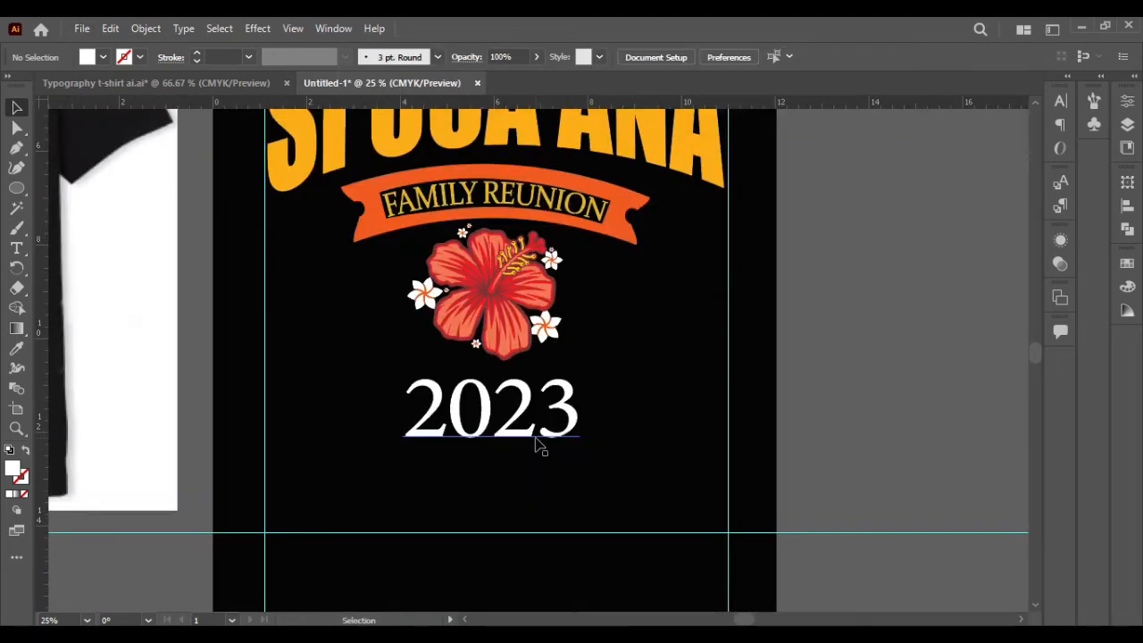
pyautogui.click(529, 436)
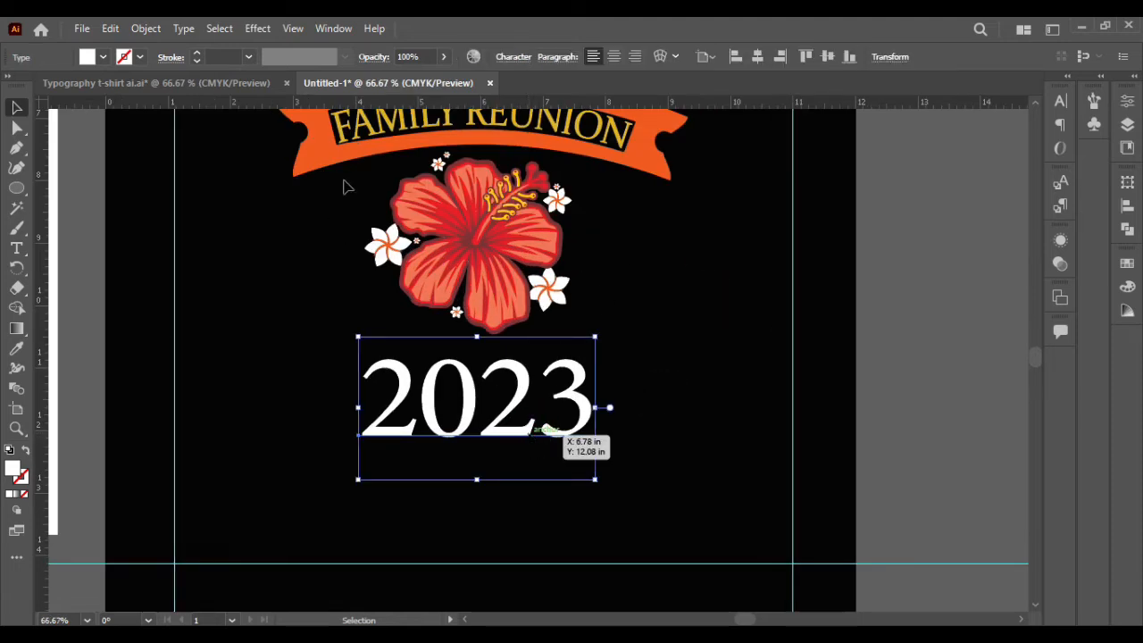
pyautogui.moveTo(350, 168); pyautogui.dragTo(474, 243)
pyautogui.moveTo(613, 332); pyautogui.dragTo(612, 332)
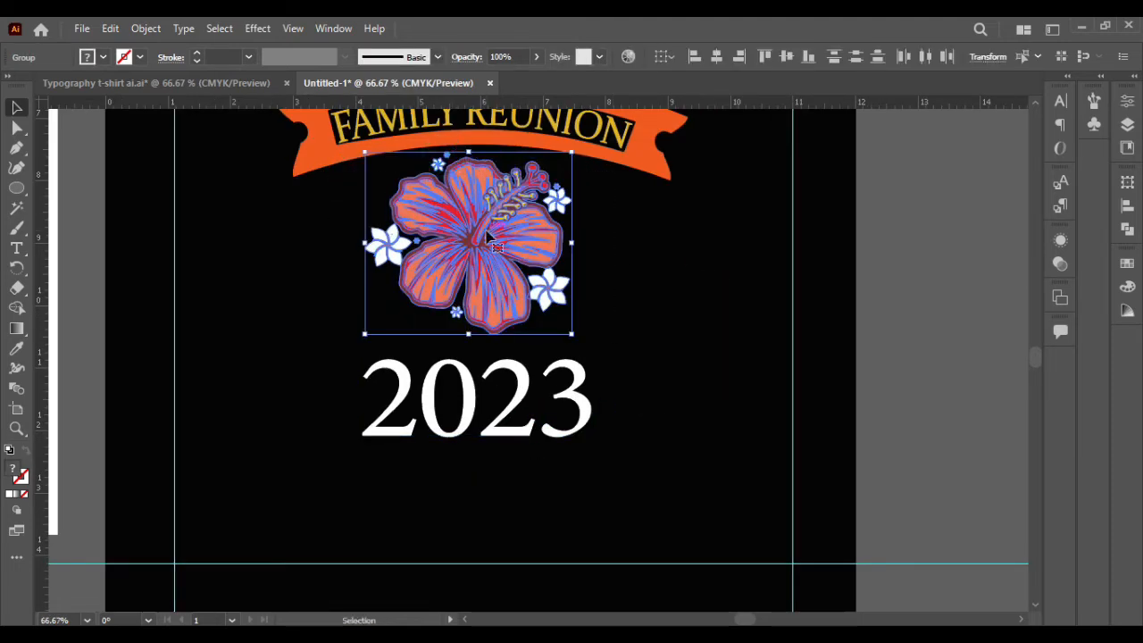
pyautogui.click(652, 312)
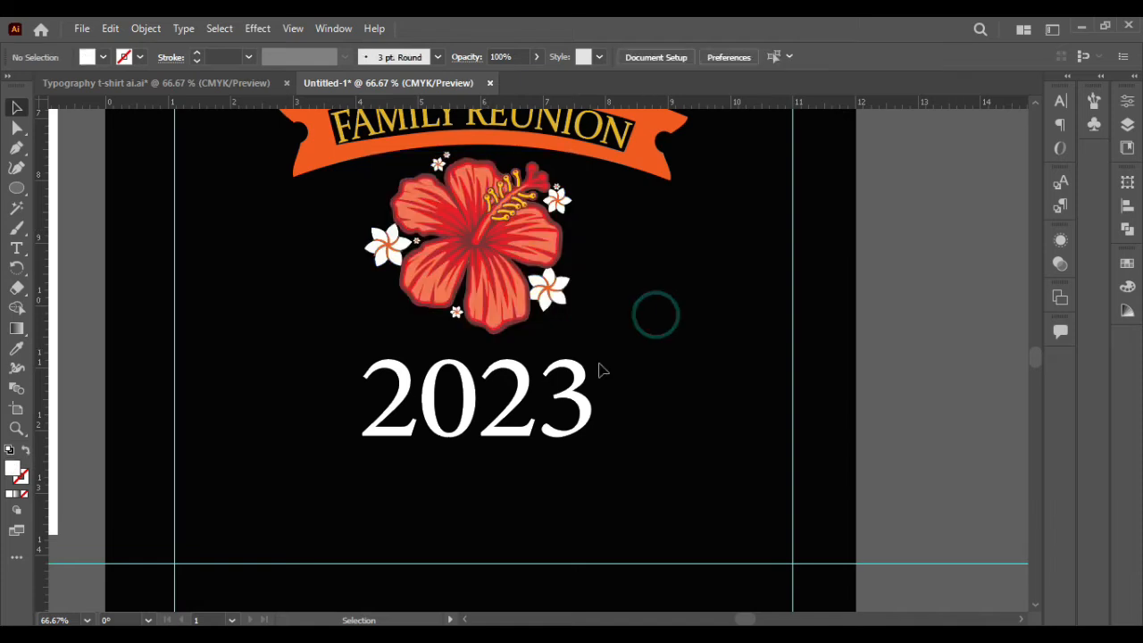
# - Convert the 2023 text on the artboard to outlines
pyautogui.click(585, 396)
pyautogui.rightClick(577, 389)
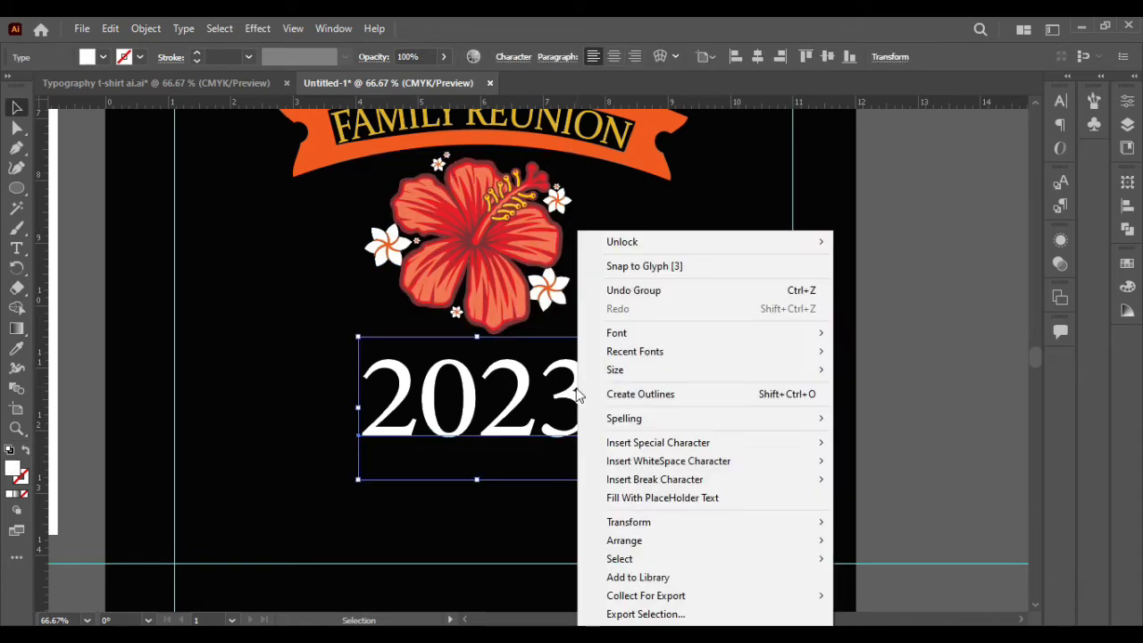
pyautogui.click(614, 402)
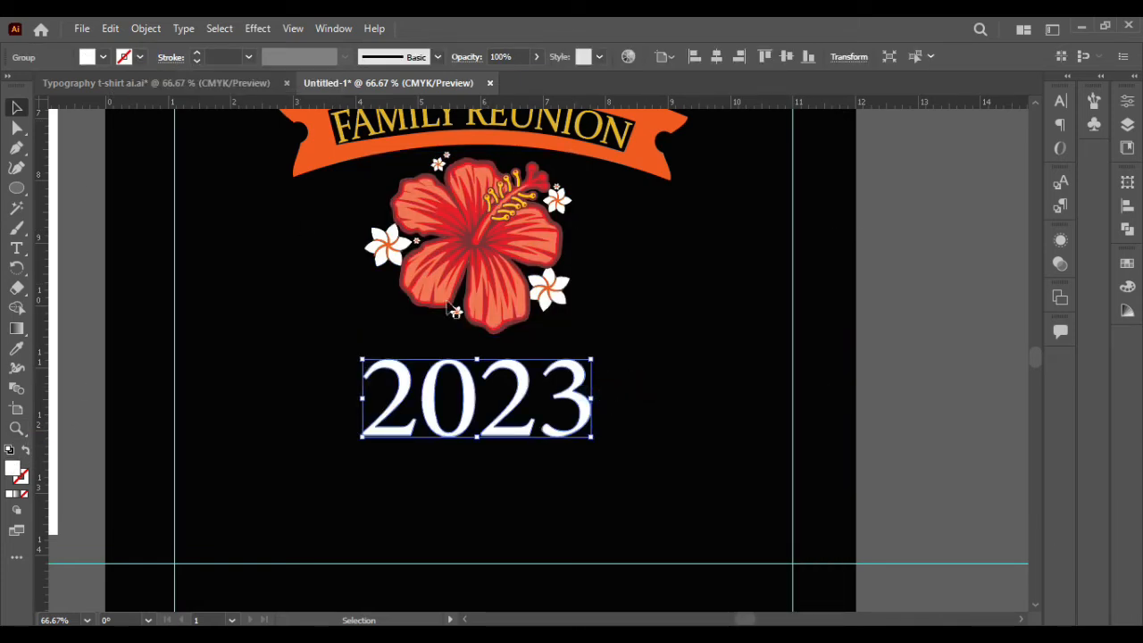
pyautogui.click(632, 372)
# - Fill the outlined 2023 with the red sampled from the year on the reference T-shirt
pyautogui.click(578, 370)
pyautogui.scroll(-2, 577, 365)
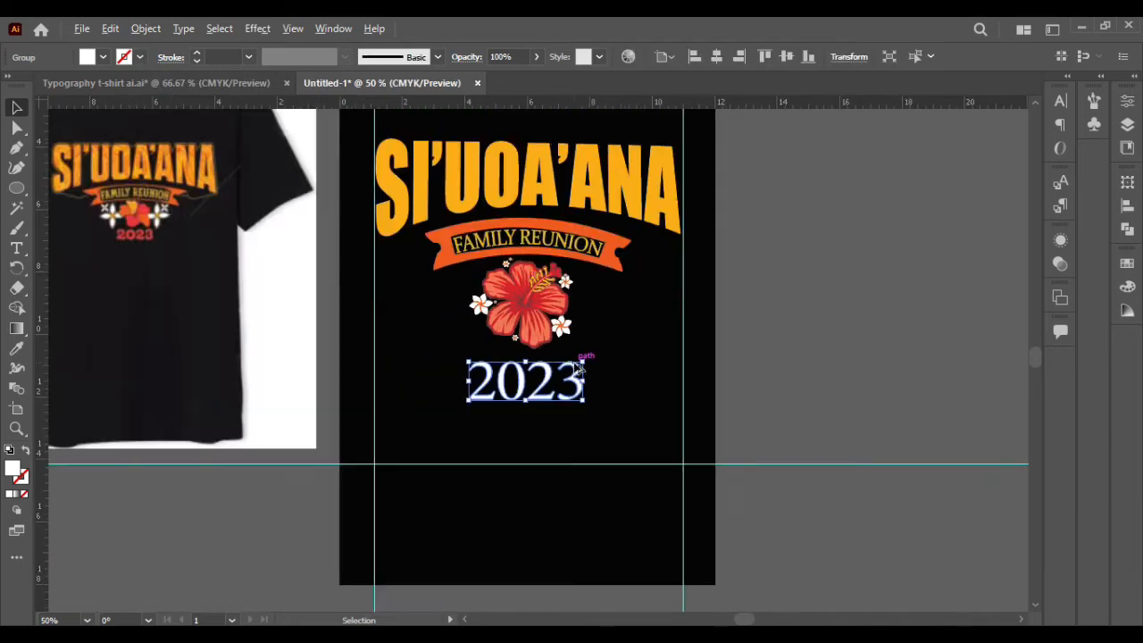
pyautogui.scroll(3, 579, 366)
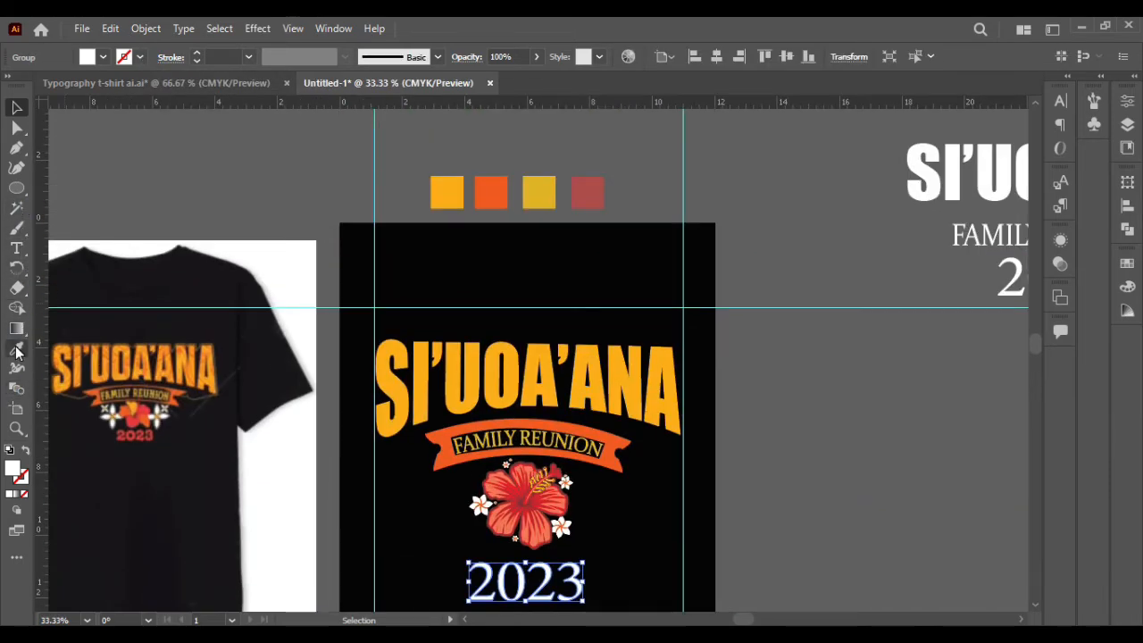
pyautogui.scroll(4, 108, 464)
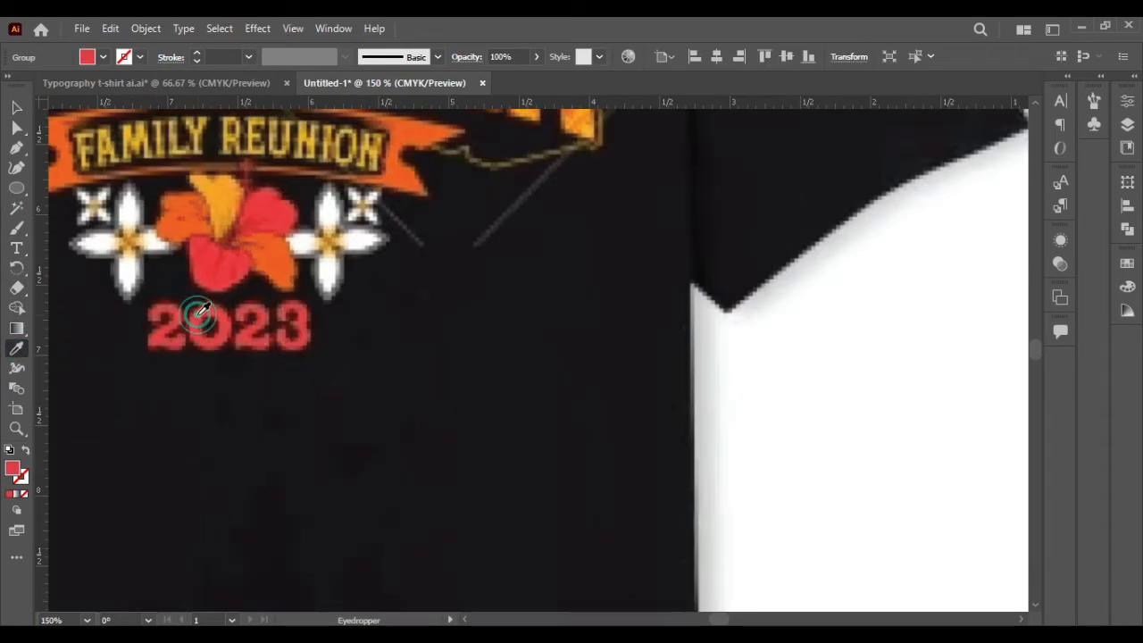
pyautogui.scroll(-4, 722, 361)
pyautogui.hscroll(3, 697, 411)
pyautogui.scroll(1, 702, 474)
pyautogui.click(672, 472)
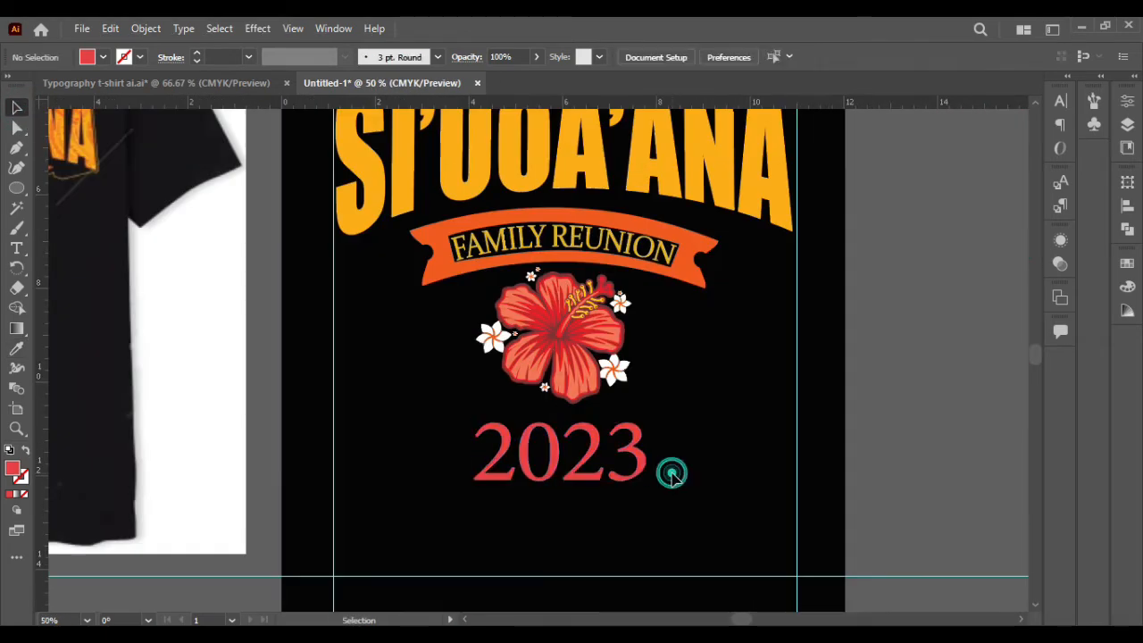
# - Ungroup the outlined 2023 into separate digits
pyautogui.click(589, 454)
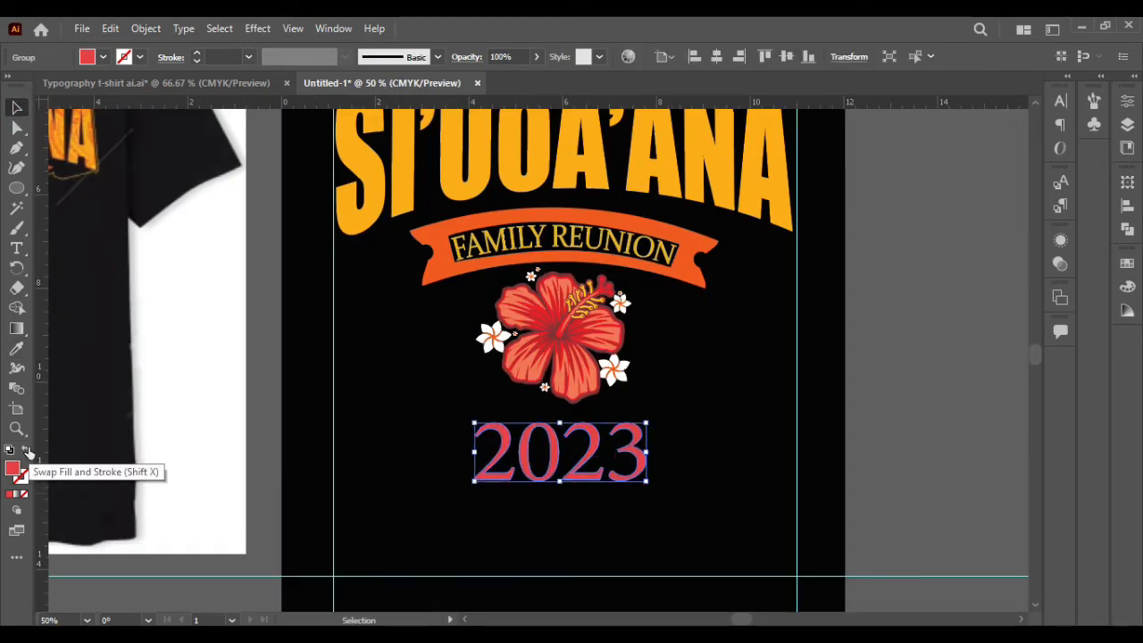
pyautogui.click(382, 532)
pyautogui.click(501, 467)
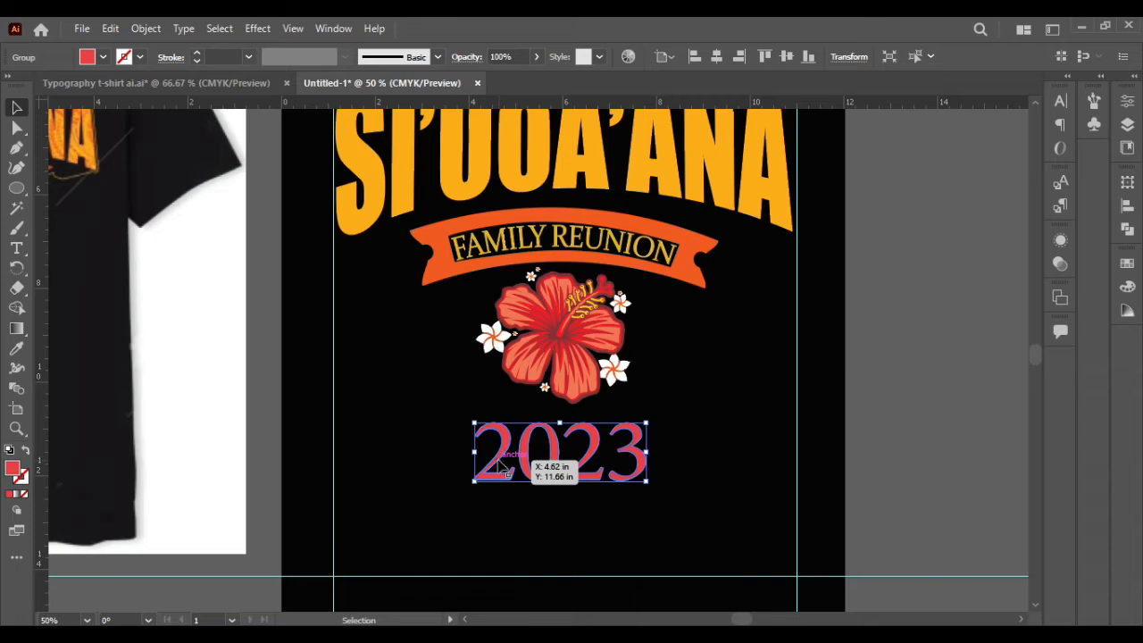
pyautogui.click(682, 456)
pyautogui.scroll(1, 625, 437)
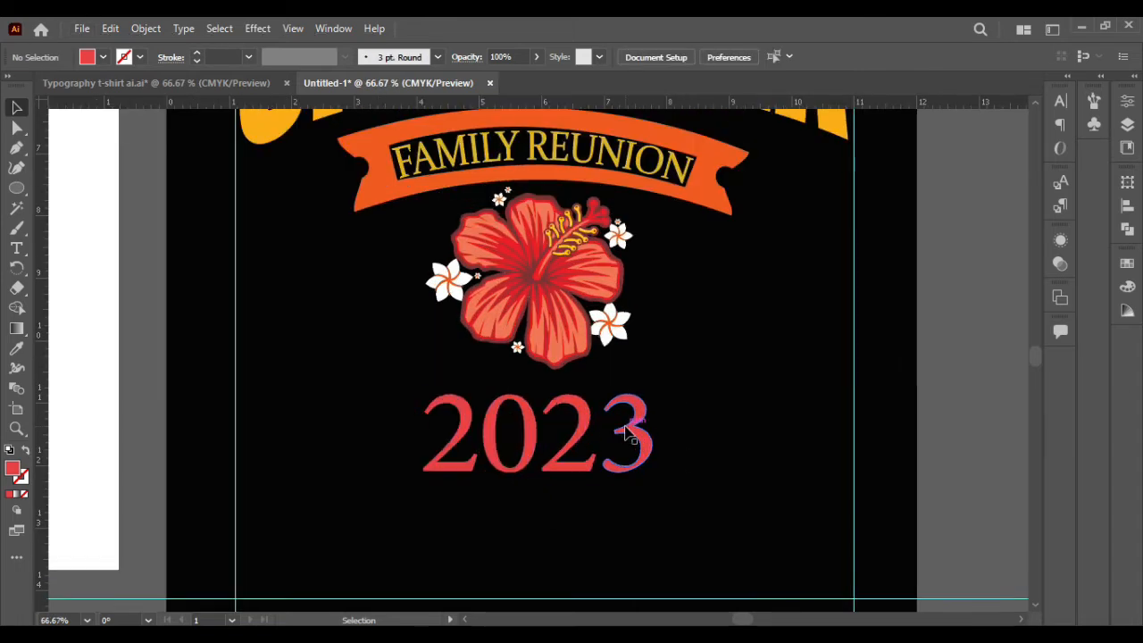
pyautogui.click(625, 434)
pyautogui.rightClick(625, 434)
pyautogui.click(719, 374)
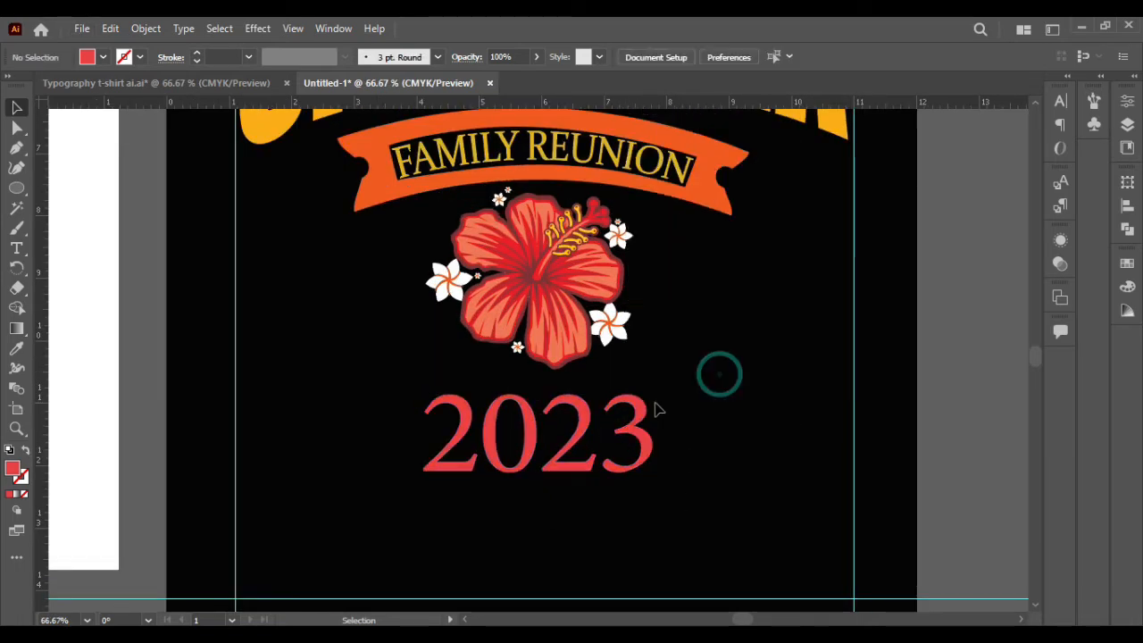
# - Make the 2023 digits a compound path and thicken them with a 3 pt red, unfilled stroke version over the filled digits
pyautogui.click(548, 445)
pyautogui.press('a')
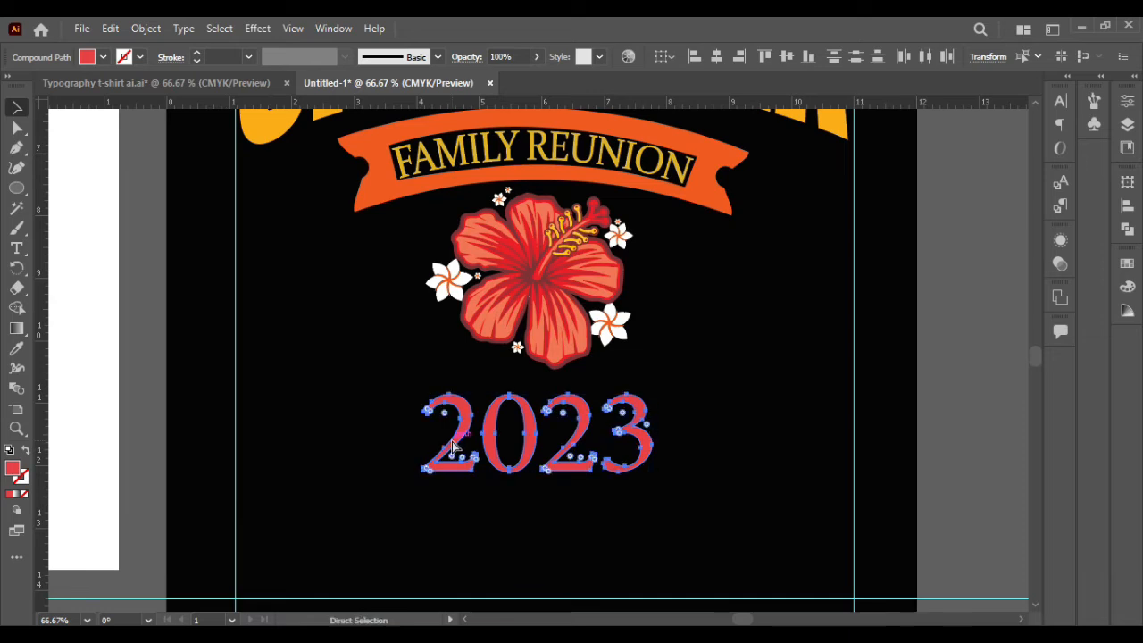
pyautogui.press('v')
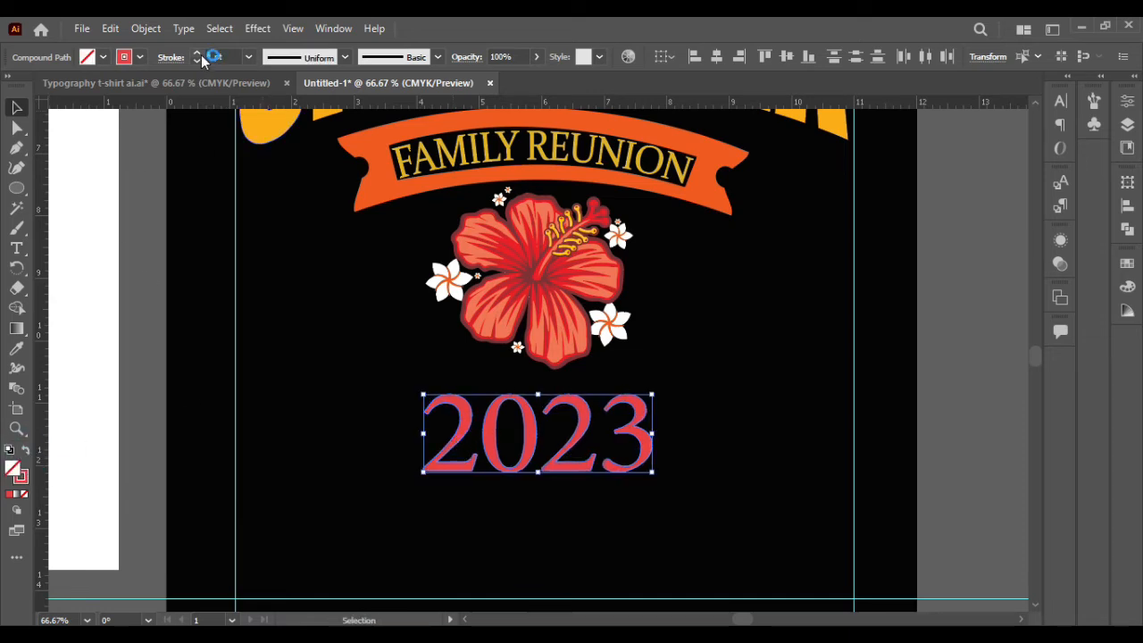
pyautogui.click(198, 53)
pyautogui.click(199, 54)
pyautogui.click(198, 61)
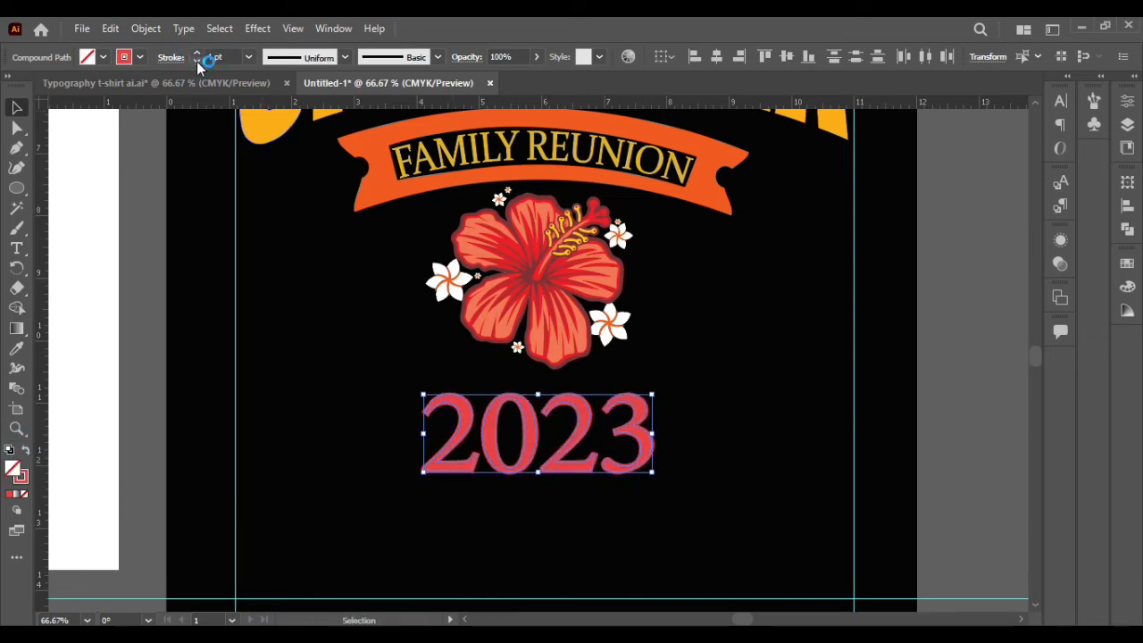
pyautogui.click(170, 57)
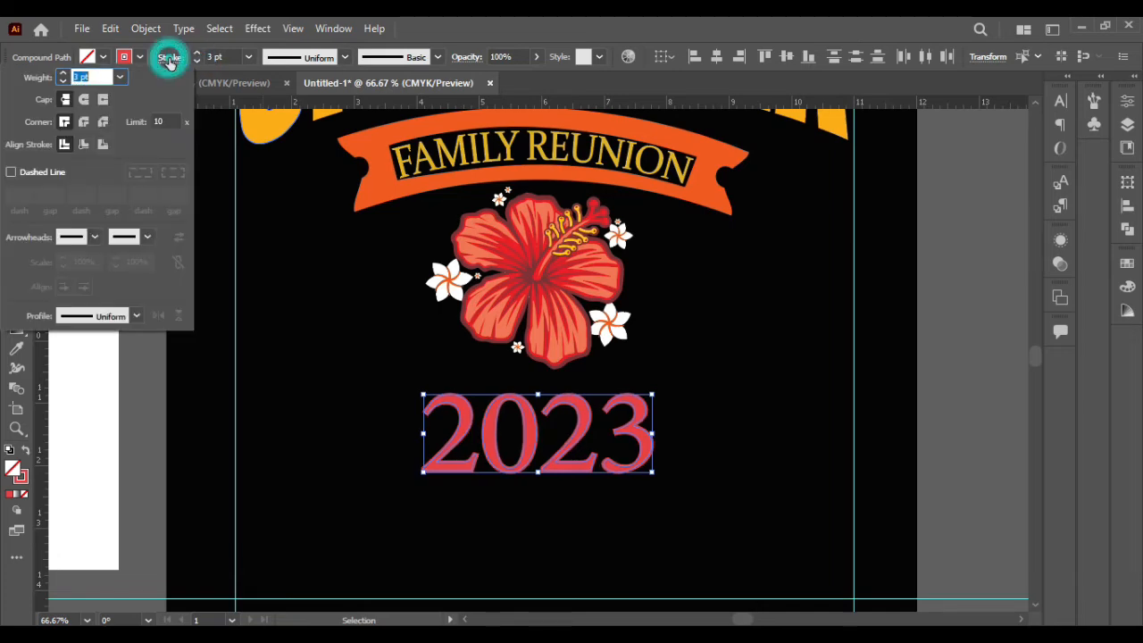
# - Expand the red stroke of the 2023 into shapes and merge it with the filled digits
pyautogui.click(146, 29)
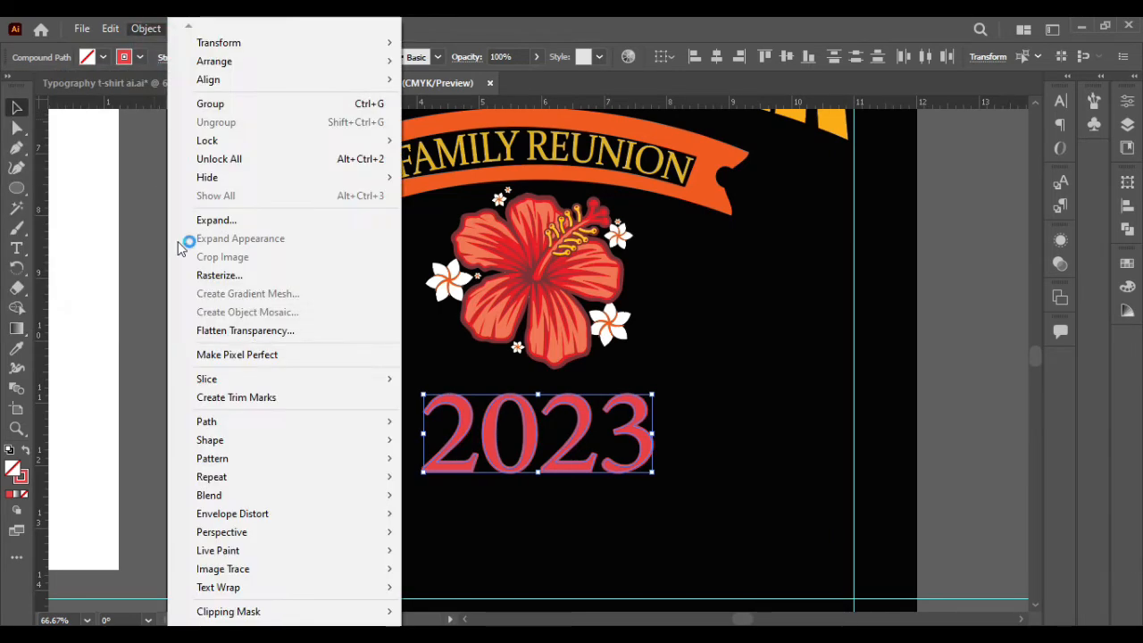
pyautogui.click(212, 218)
pyautogui.click(520, 426)
pyautogui.click(715, 437)
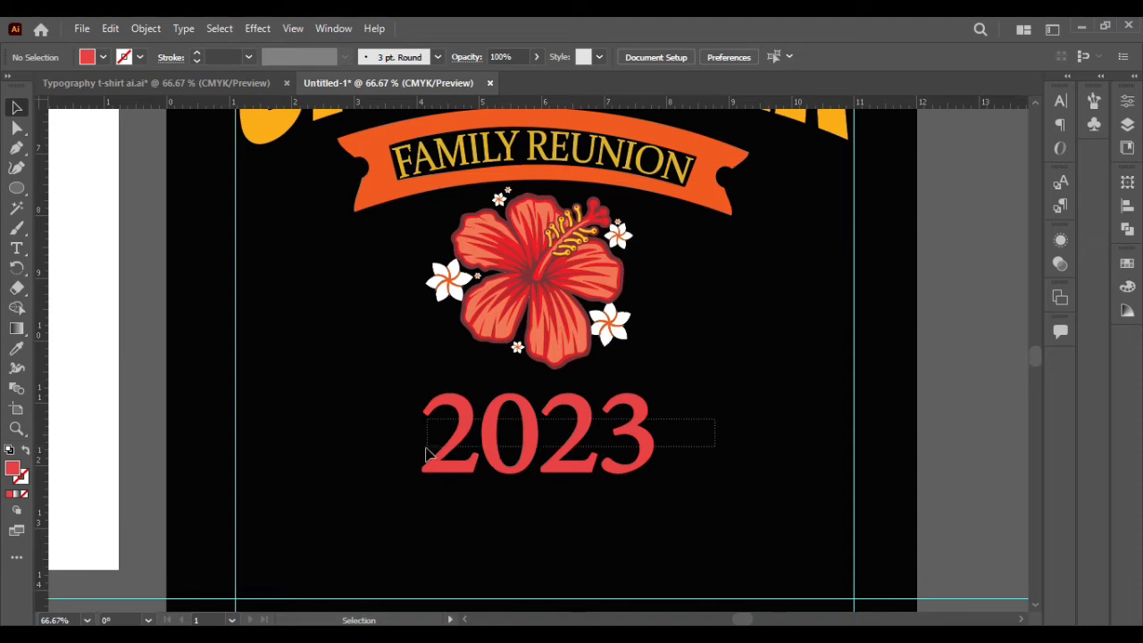
pyautogui.moveTo(426, 448); pyautogui.dragTo(426, 450)
pyautogui.click(390, 433)
pyautogui.scroll(1, 439, 409)
pyautogui.scroll(-2, 438, 409)
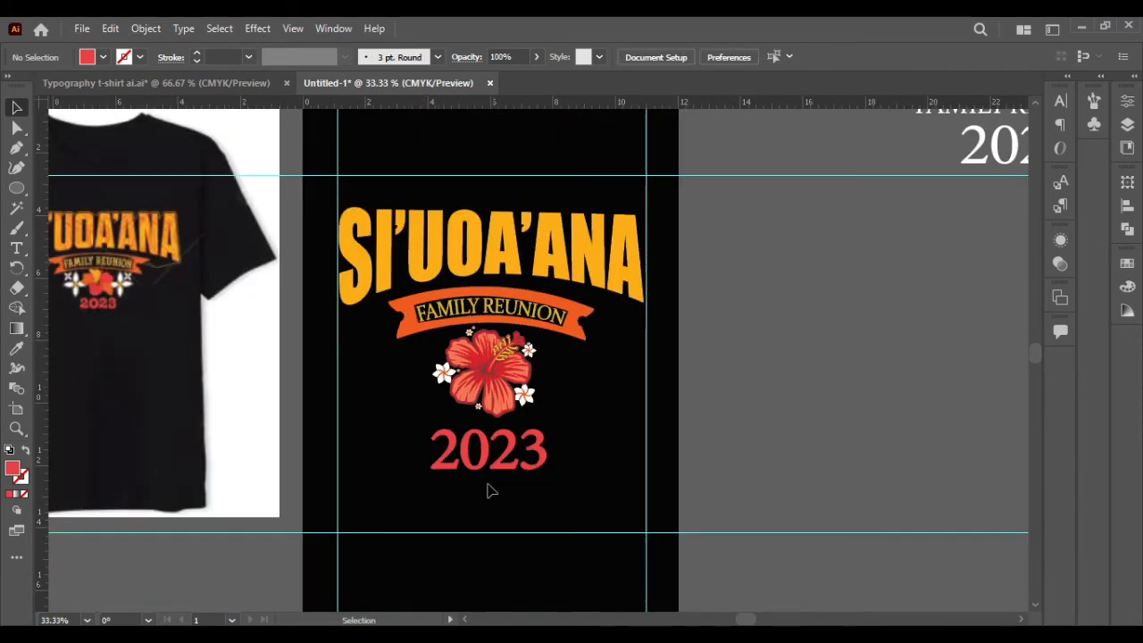
# - Shrink the hibiscus group beneath the ribbon and move the 2023 up close below it
pyautogui.moveTo(487, 490); pyautogui.dragTo(597, 186)
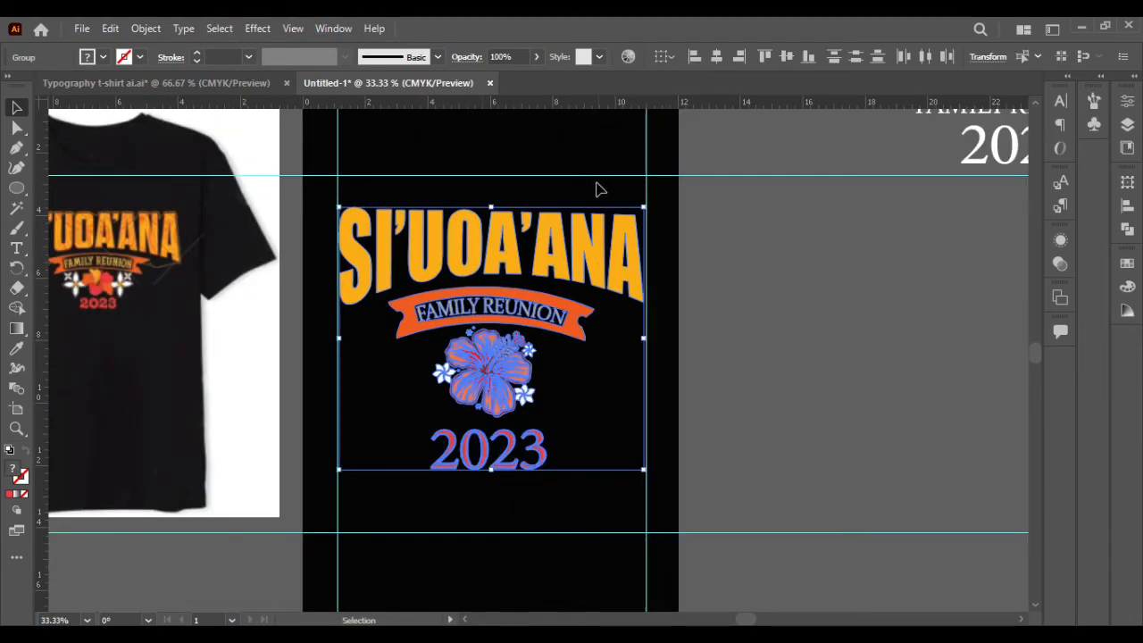
pyautogui.click(581, 439)
pyautogui.click(491, 375)
pyautogui.moveTo(541, 416); pyautogui.dragTo(493, 370)
pyautogui.click(565, 393)
pyautogui.moveTo(512, 452); pyautogui.dragTo(589, 268)
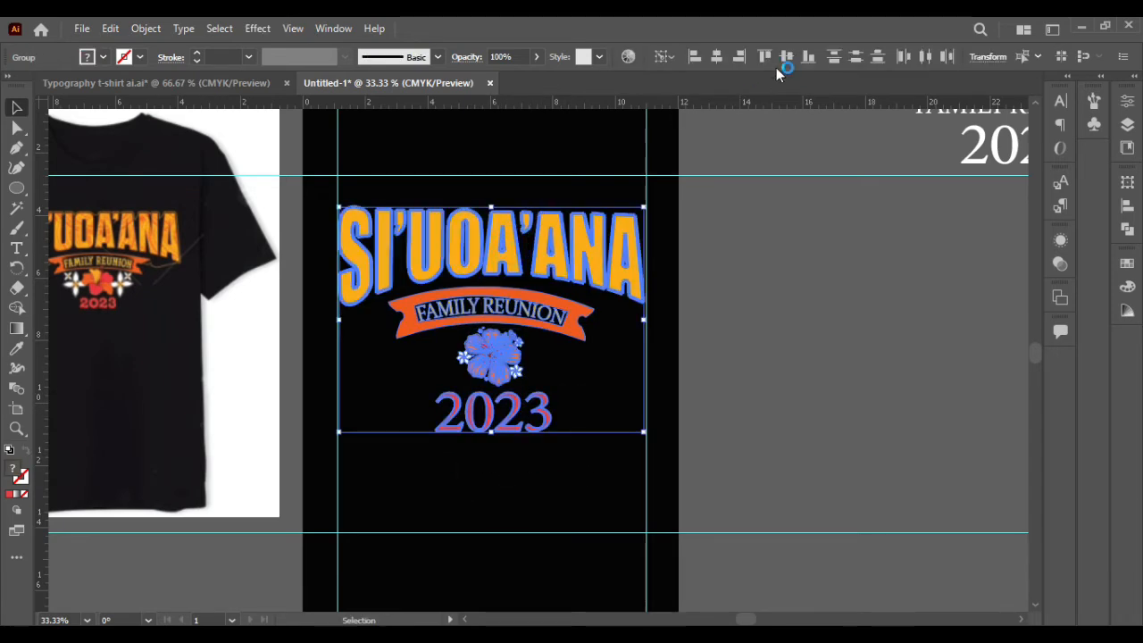
pyautogui.click(577, 474)
# - Make the SI’UOA’ANA headline a compound path and create a single offset outline around it with a gold stroke and no fill
pyautogui.scroll(2, 496, 250)
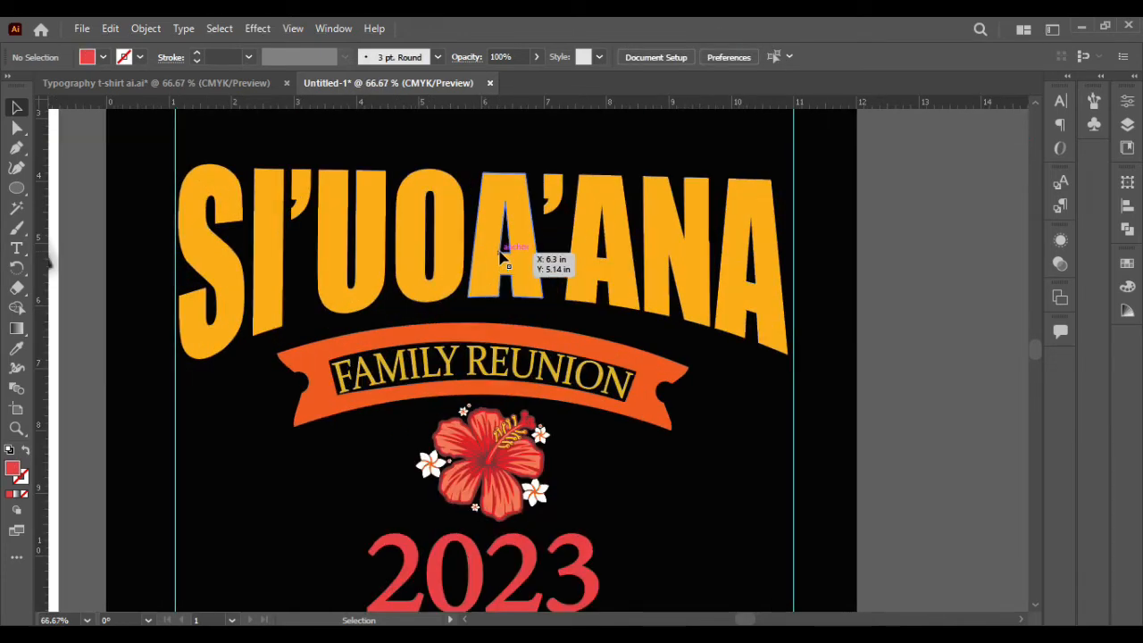
pyautogui.click(487, 276)
pyautogui.press('a')
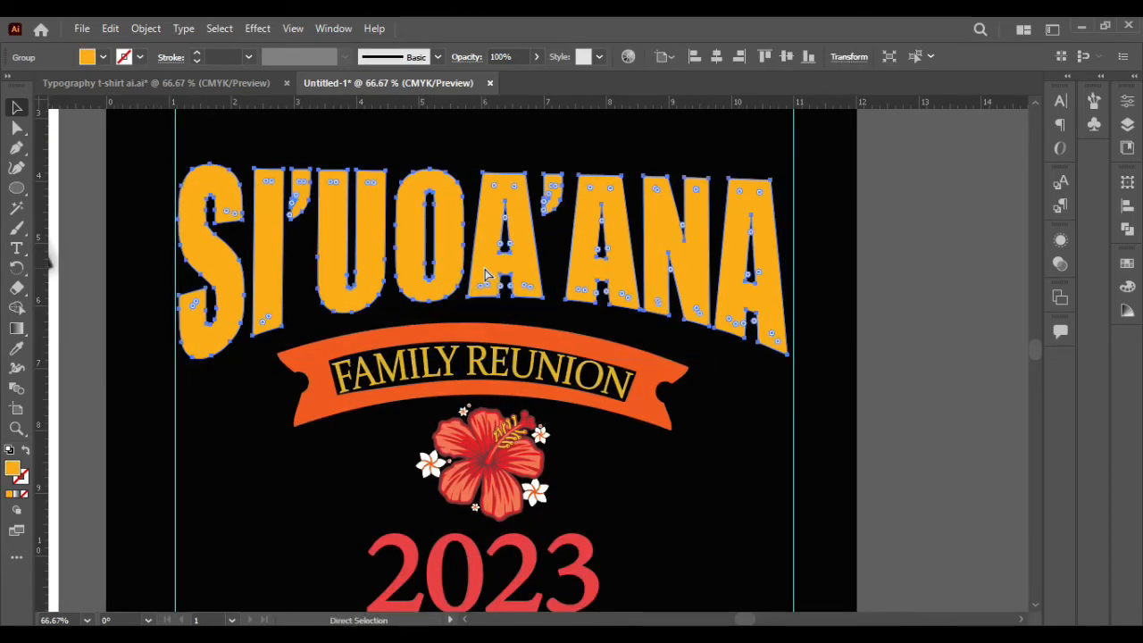
pyautogui.press('v')
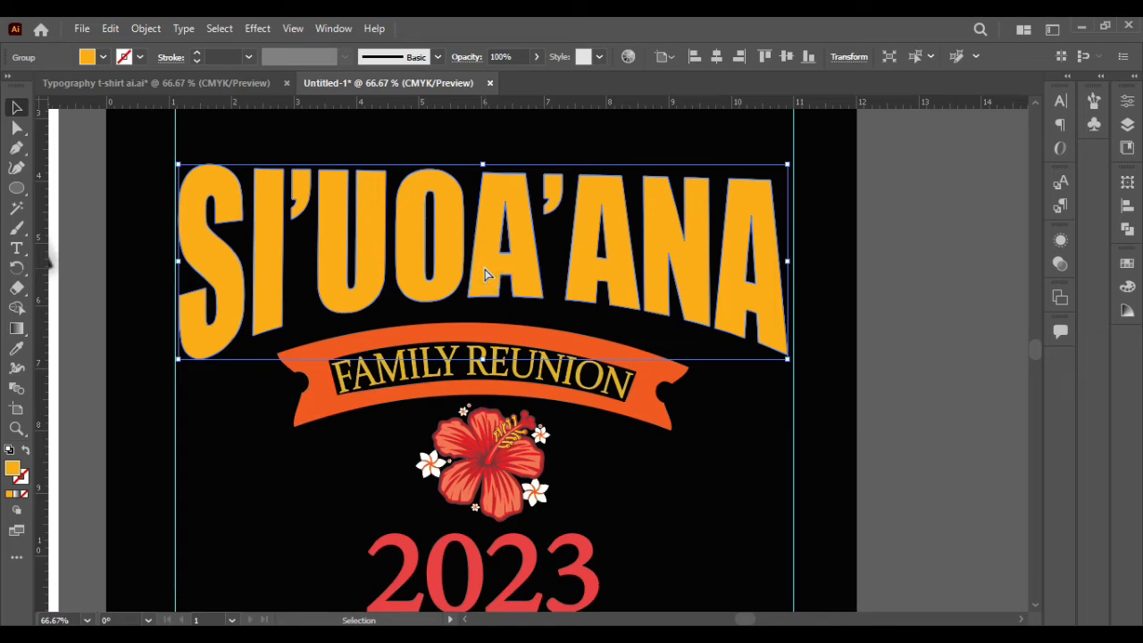
pyautogui.click(485, 275)
pyautogui.click(485, 275)
pyautogui.rightClick(485, 275)
pyautogui.click(518, 433)
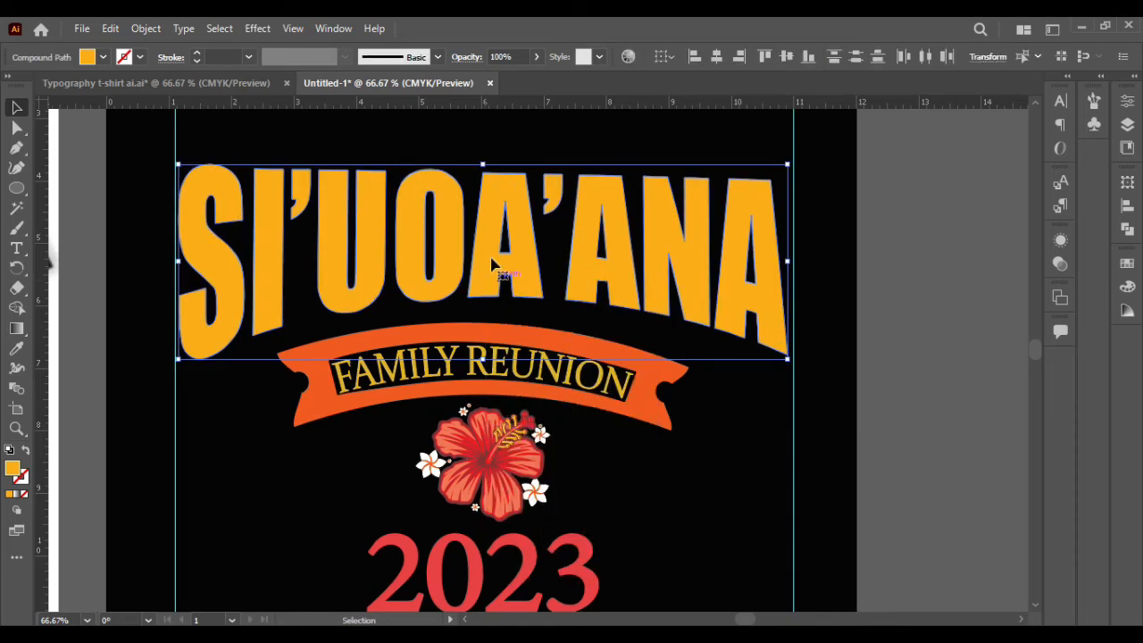
pyautogui.click(485, 276)
pyautogui.click(485, 276)
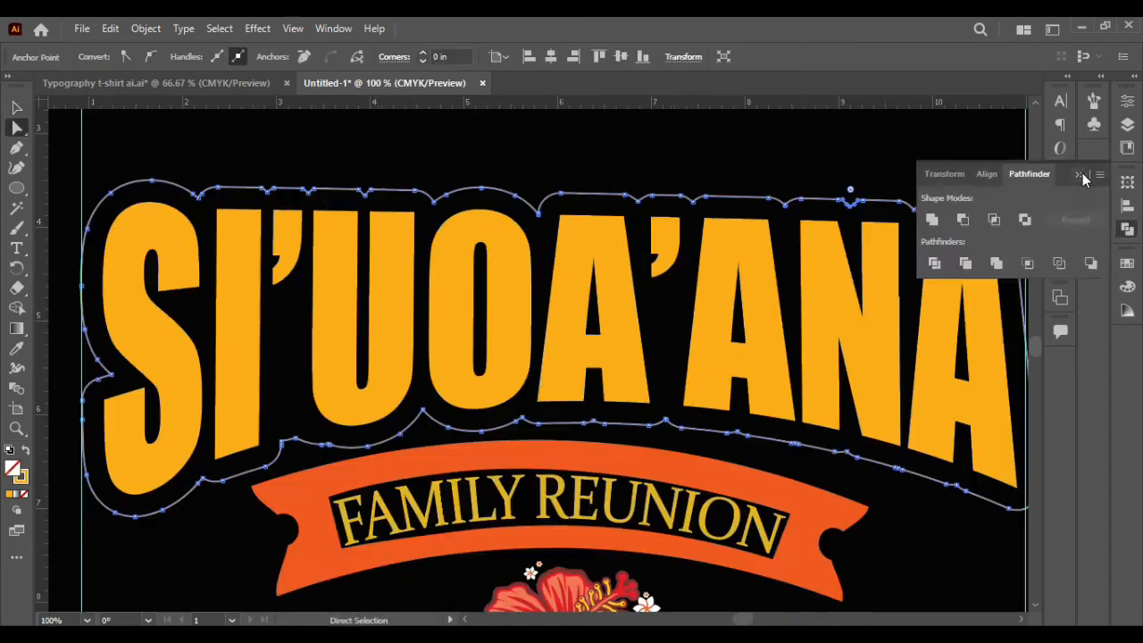
# - Delete the outline segments between the base of the headline's S and the ribbon's left end
pyautogui.scroll(-2, 227, 324)
pyautogui.scroll(6, 227, 324)
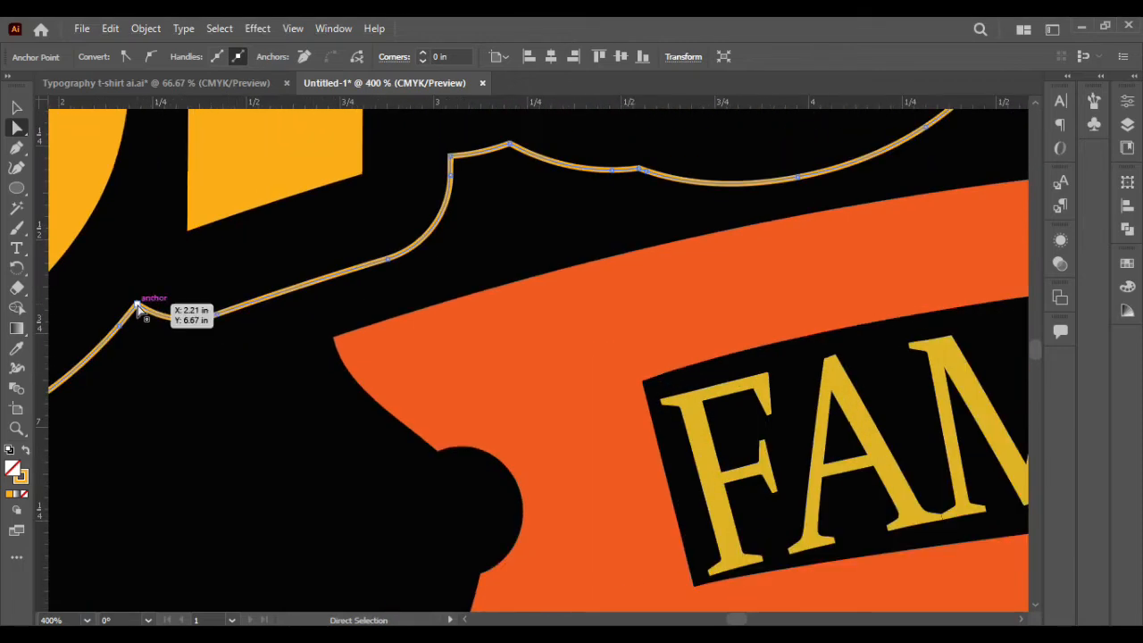
pyautogui.click(198, 332)
pyautogui.press('Delete')
pyautogui.click(218, 314)
pyautogui.press('Delete')
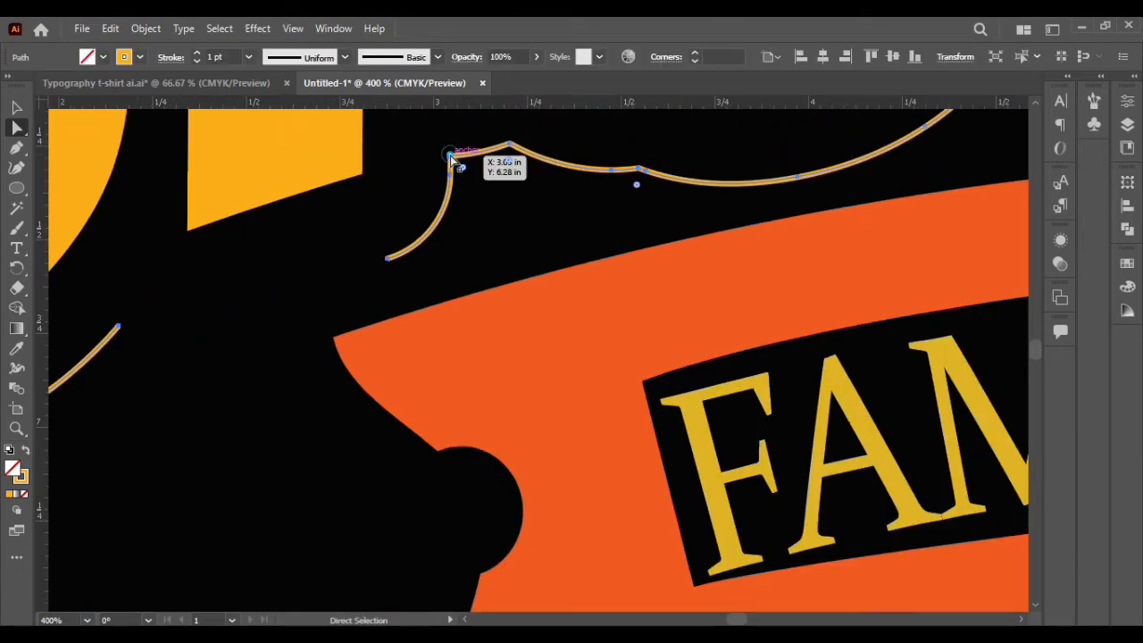
# - Cut the outline below the headline's last letter and delete the leftover stretch running above the ribbon
pyautogui.scroll(-3, 489, 223)
pyautogui.hscroll(3, 518, 242)
pyautogui.scroll(3, 537, 255)
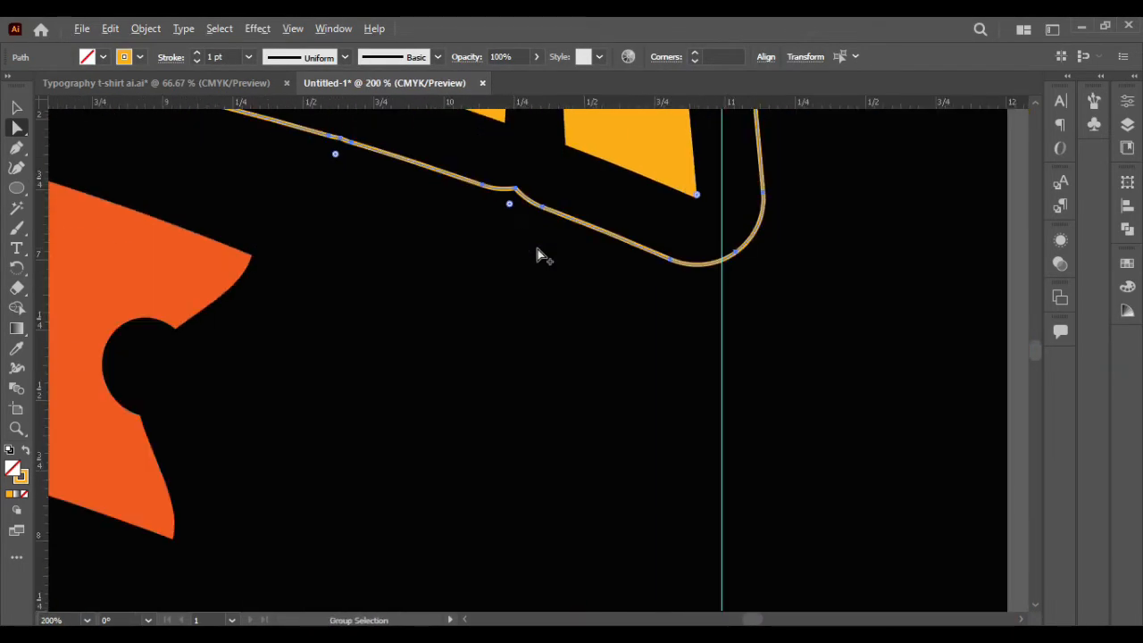
pyautogui.click(520, 194)
pyautogui.press('Delete')
pyautogui.scroll(-4, 401, 252)
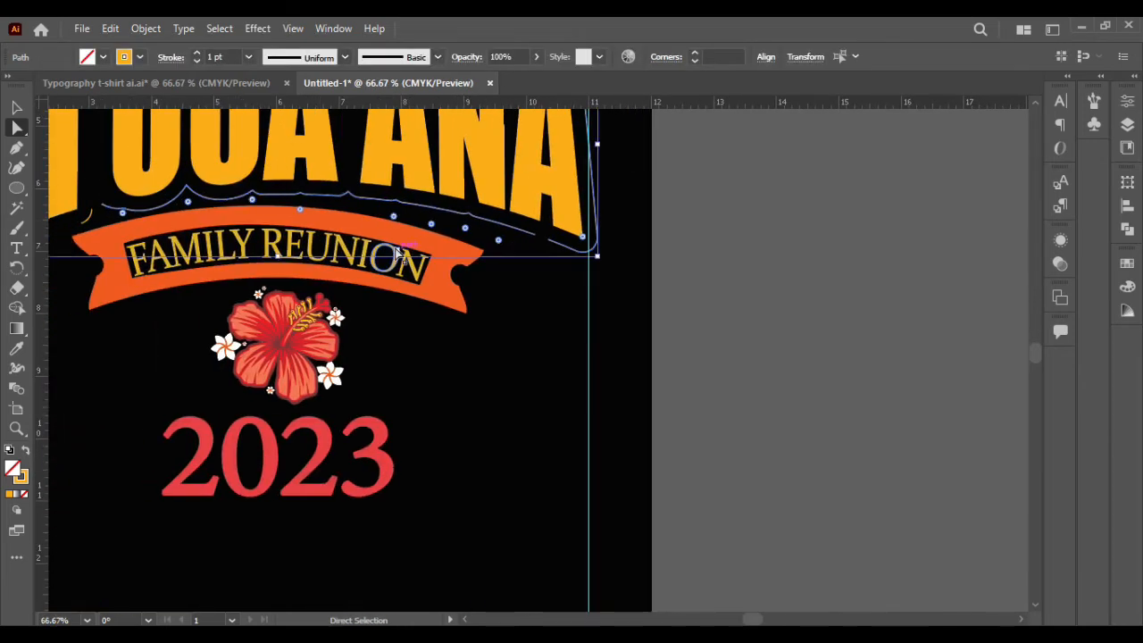
pyautogui.click(18, 107)
pyautogui.click(143, 217)
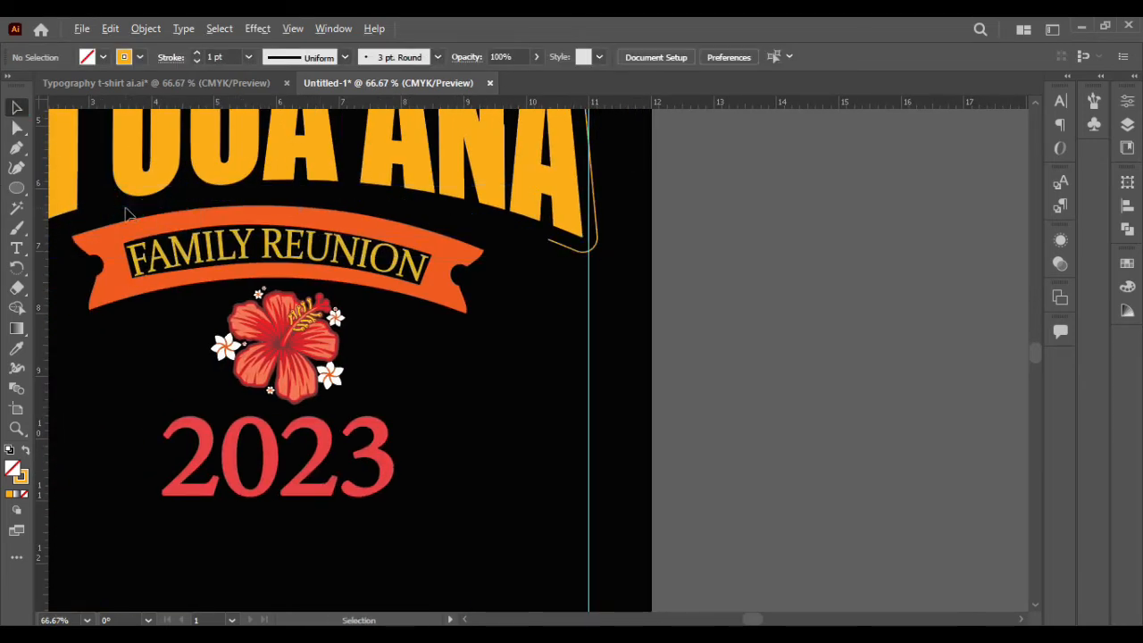
# - Try a 3 pt stroke weight on the open headline outline
pyautogui.scroll(-2, 126, 212)
pyautogui.scroll(1, 126, 212)
pyautogui.click(224, 255)
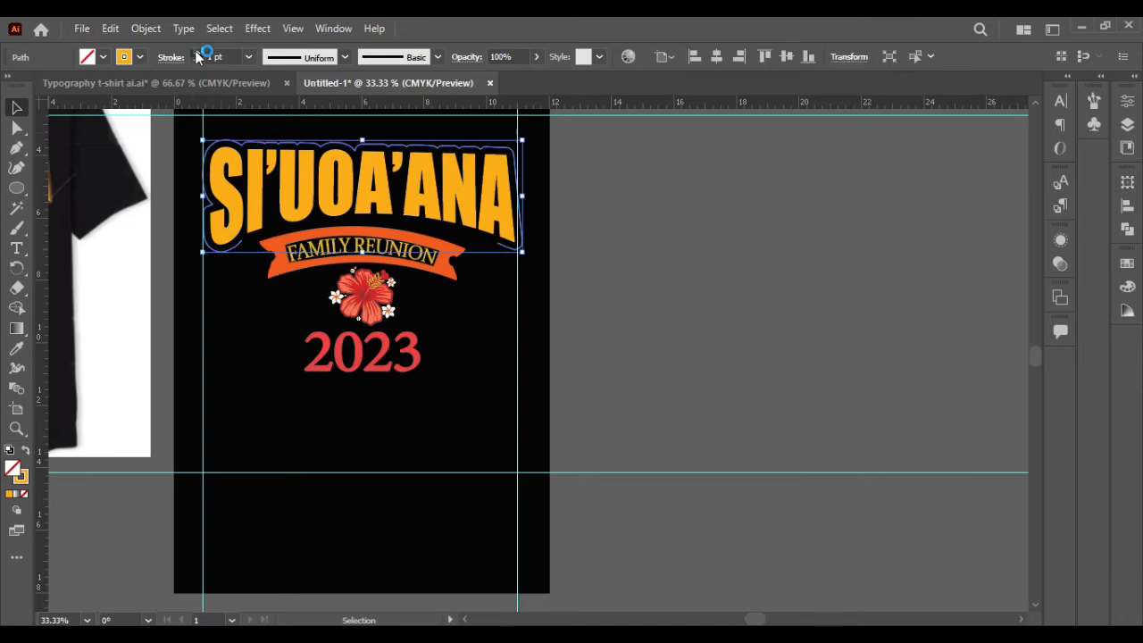
pyautogui.click(306, 220)
pyautogui.scroll(2, 301, 214)
pyautogui.scroll(1, 300, 214)
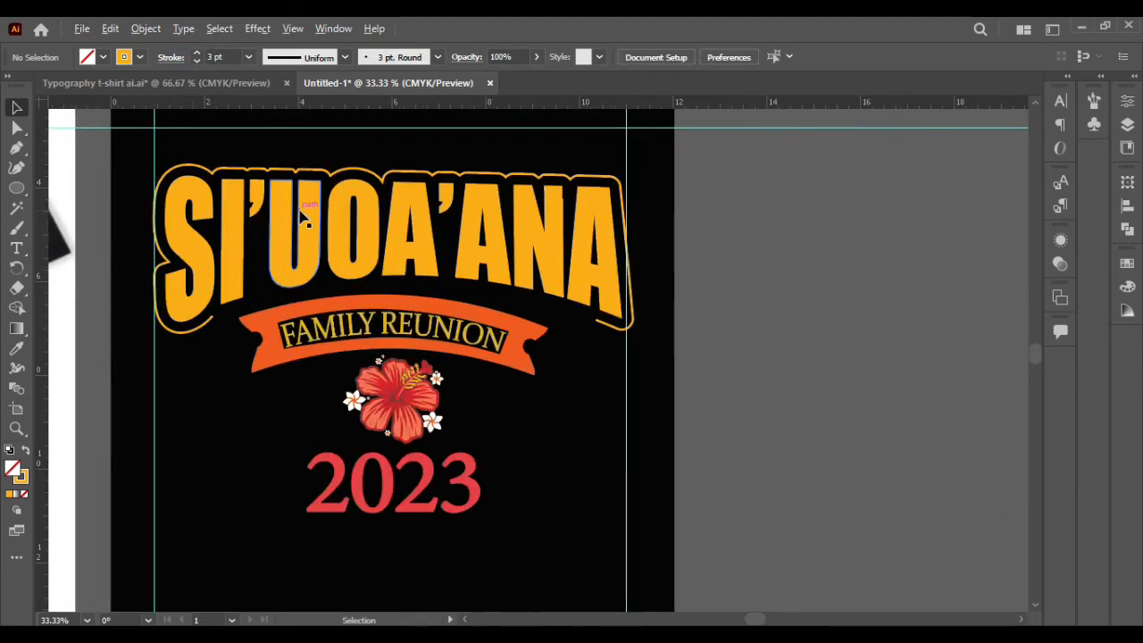
# - Set the stroke weight of the open headline outline to 2 pt
pyautogui.scroll(3, 301, 217)
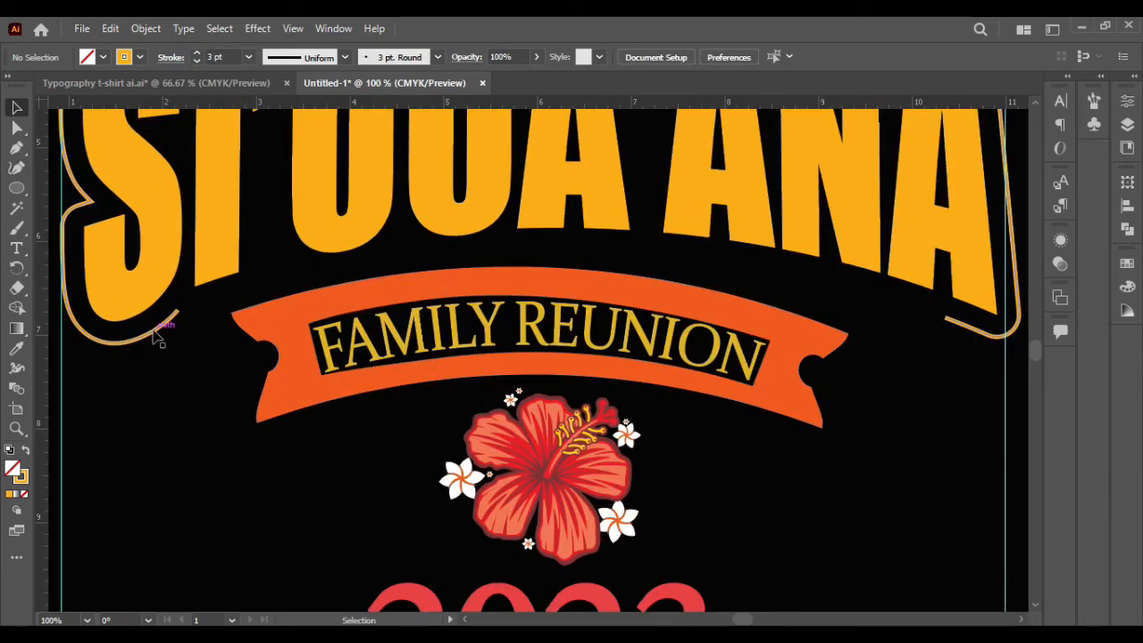
pyautogui.click(158, 327)
pyautogui.click(197, 62)
pyautogui.click(184, 396)
# - Close the headline outline with the Pen tool, connecting its two open ends across the ribbon
pyautogui.click(17, 148)
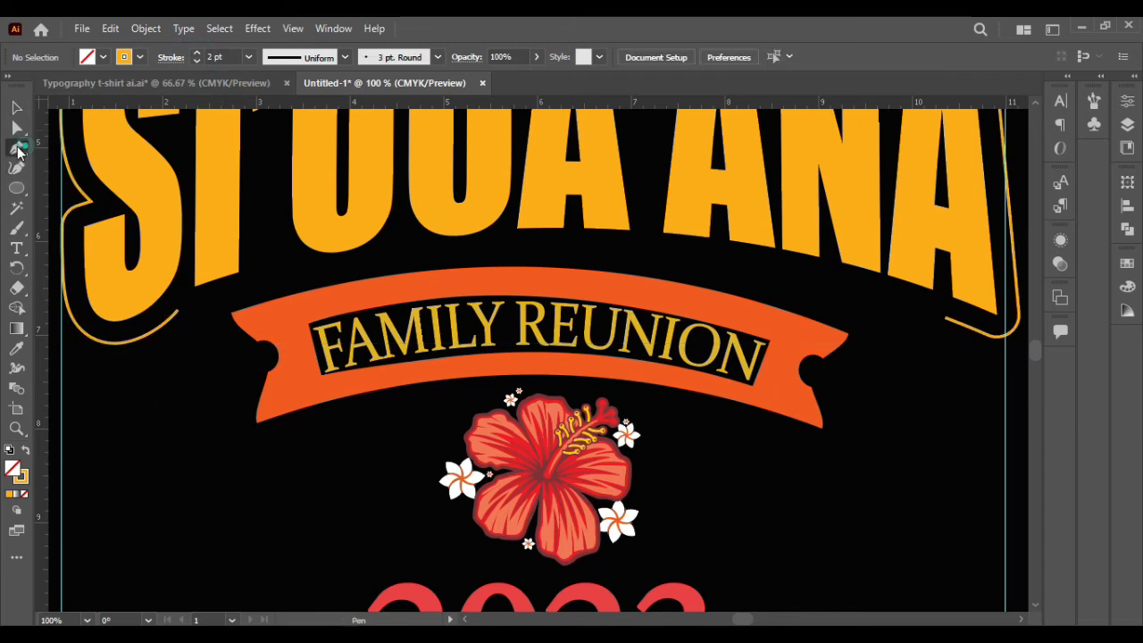
pyautogui.click(178, 311)
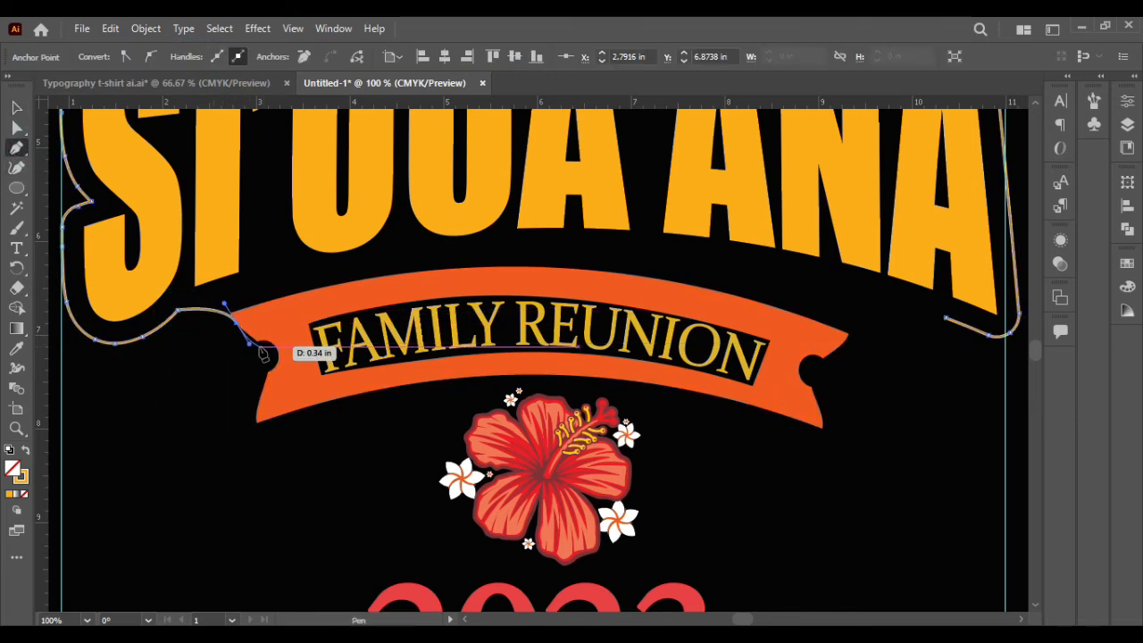
pyautogui.click(483, 272)
pyautogui.click(845, 338)
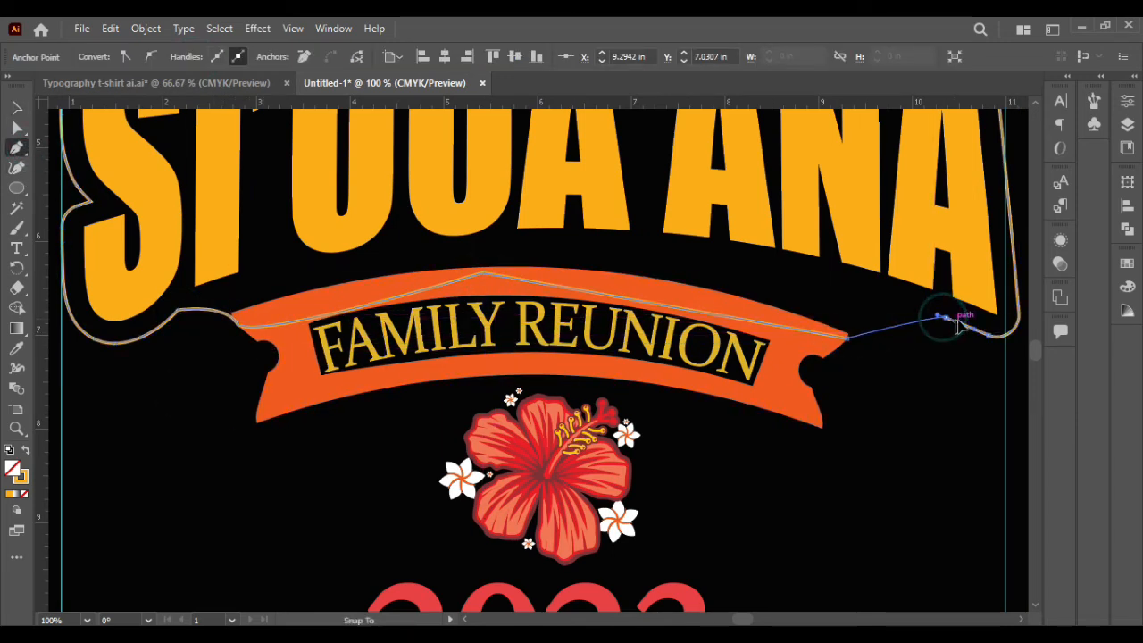
pyautogui.moveTo(945, 318); pyautogui.dragTo(958, 308)
pyautogui.click(16, 107)
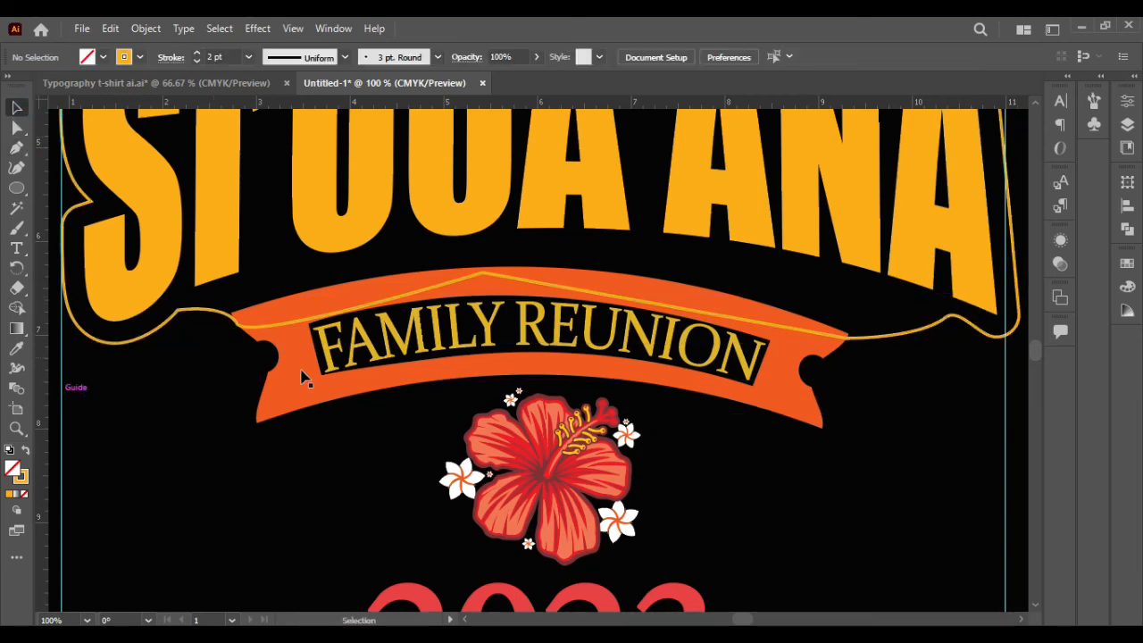
# - Change the stacking order so the ribbon covers the connecting part of the headline outline
pyautogui.rightClick(306, 375)
pyautogui.click(175, 425)
pyautogui.click(175, 425)
# - Round the outline's corner beneath the S and adjust its anchor so the line meets the ribbon's left tip
pyautogui.scroll(3, 178, 317)
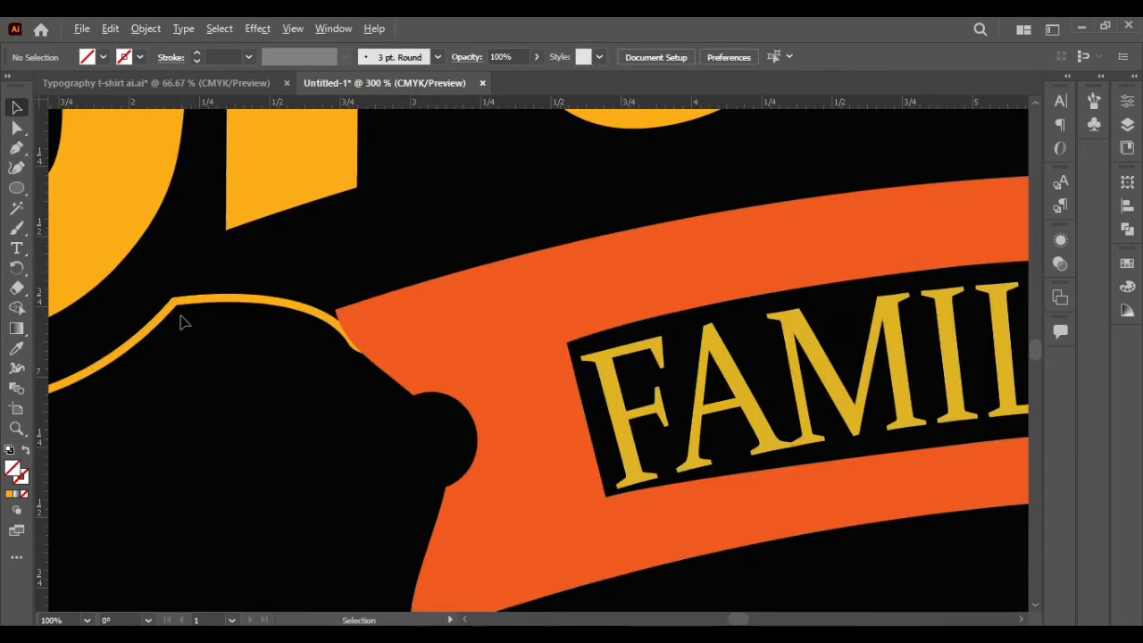
pyautogui.click(306, 310)
pyautogui.click(16, 128)
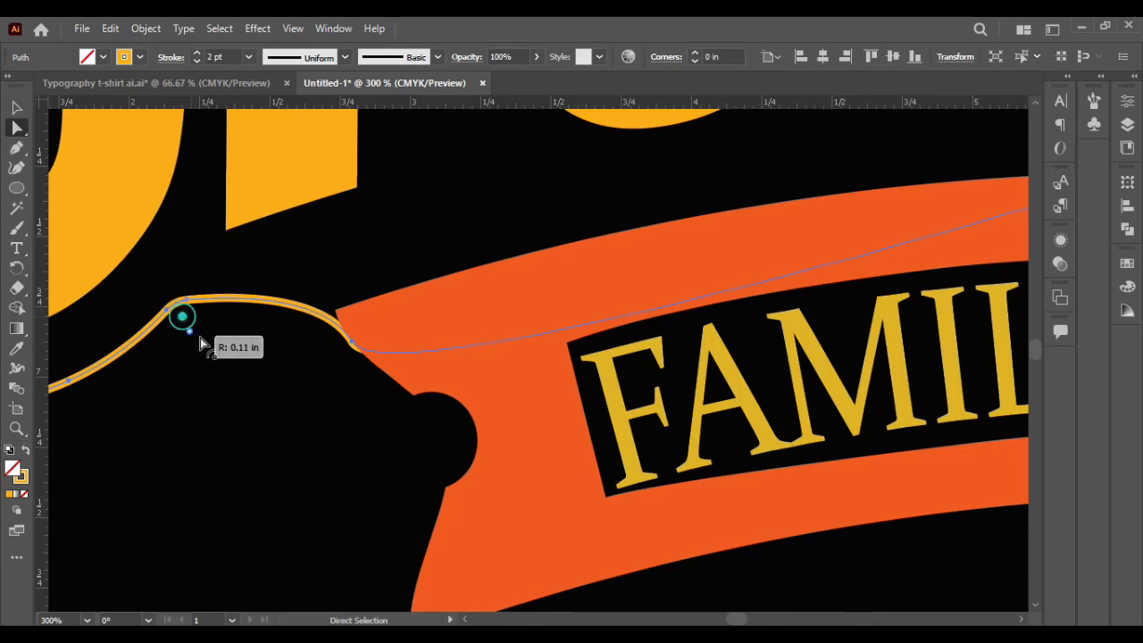
pyautogui.moveTo(200, 340); pyautogui.dragTo(274, 465)
pyautogui.click(351, 344)
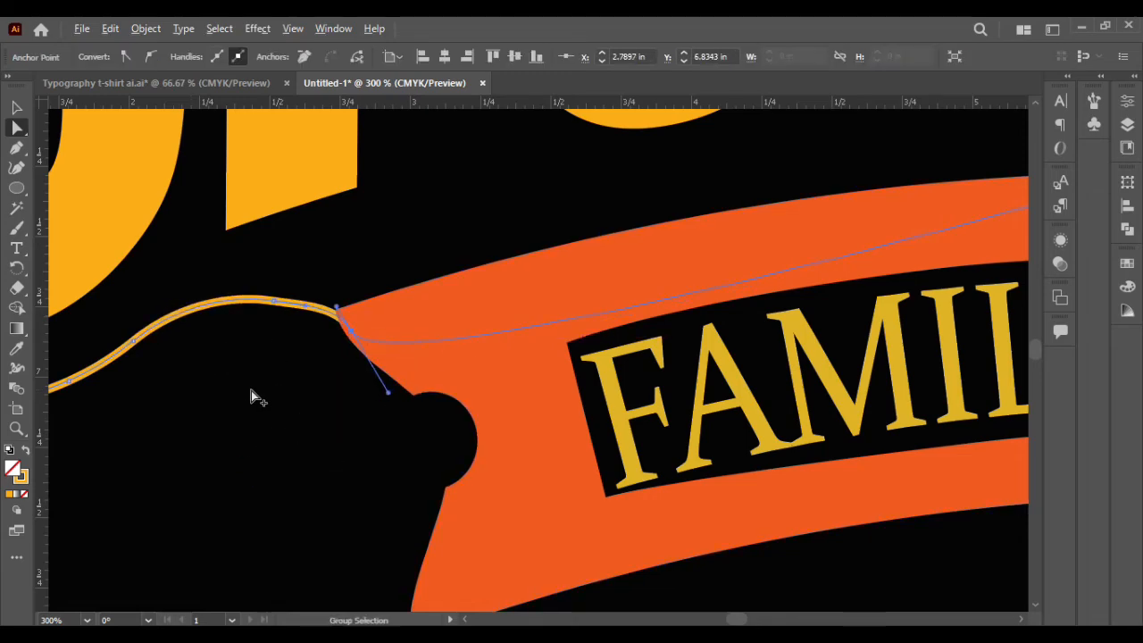
# - Adjust the outline's anchor at the ribbon's right tip so the line joins the ribbon cleanly
pyautogui.hotkey('ctrl', '1')
pyautogui.scroll(4, 509, 396)
pyautogui.click(616, 384)
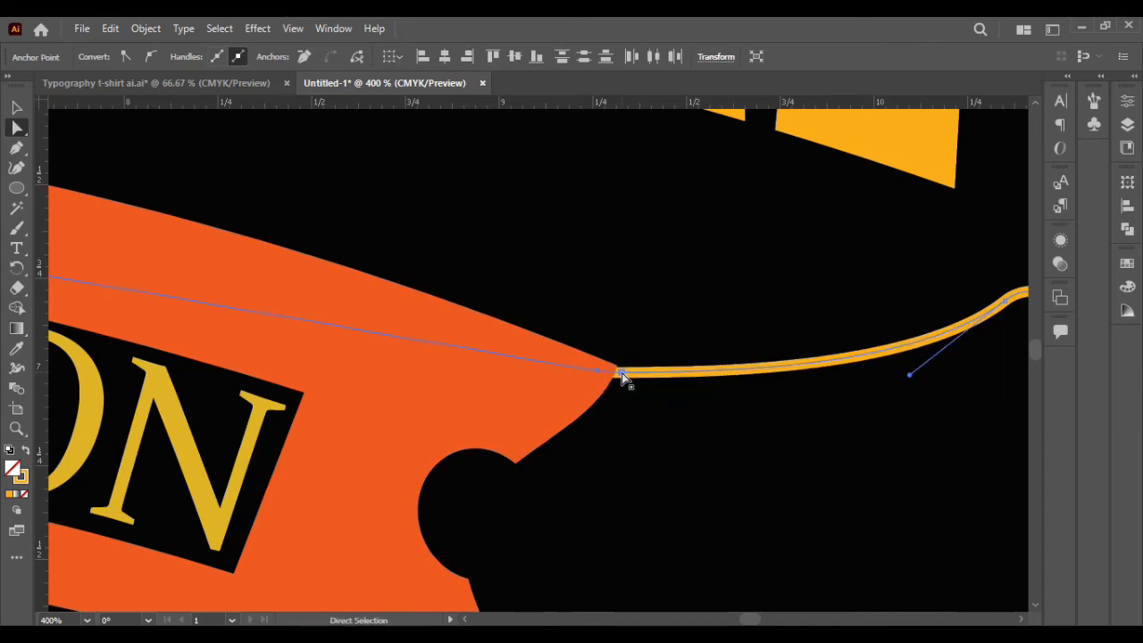
pyautogui.scroll(-2, 622, 380)
pyautogui.click(596, 342)
pyautogui.click(607, 390)
# - Enlarge the hibiscus group below the ribbon and shift the 2023 slightly down to make room for it
pyautogui.scroll(-5, 536, 464)
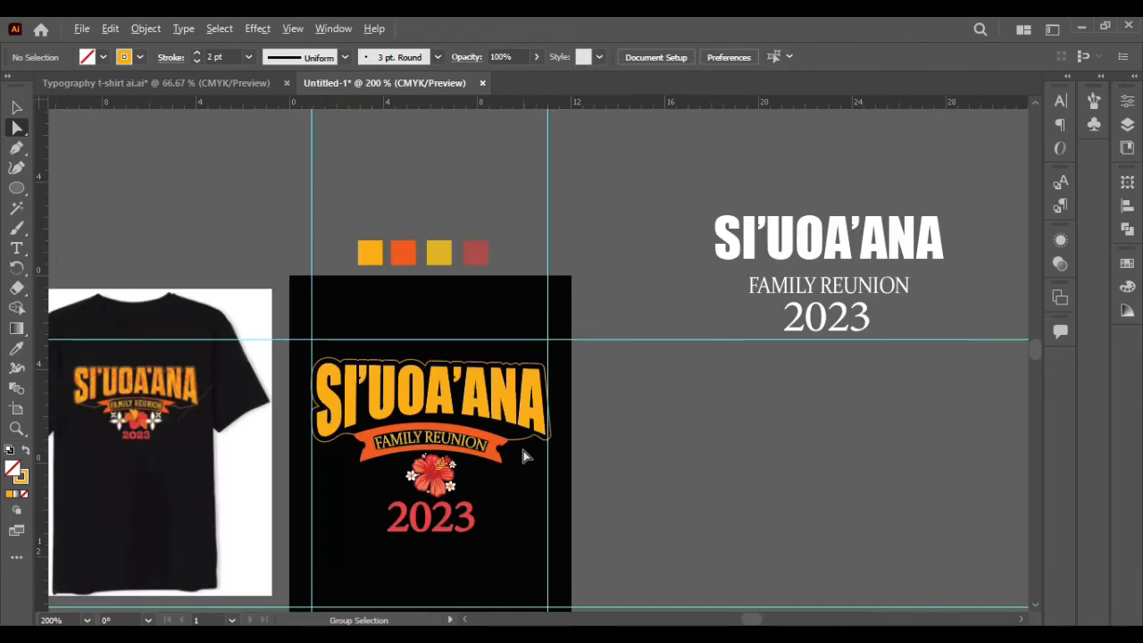
pyautogui.scroll(4, 527, 446)
pyautogui.click(17, 108)
pyautogui.click(481, 437)
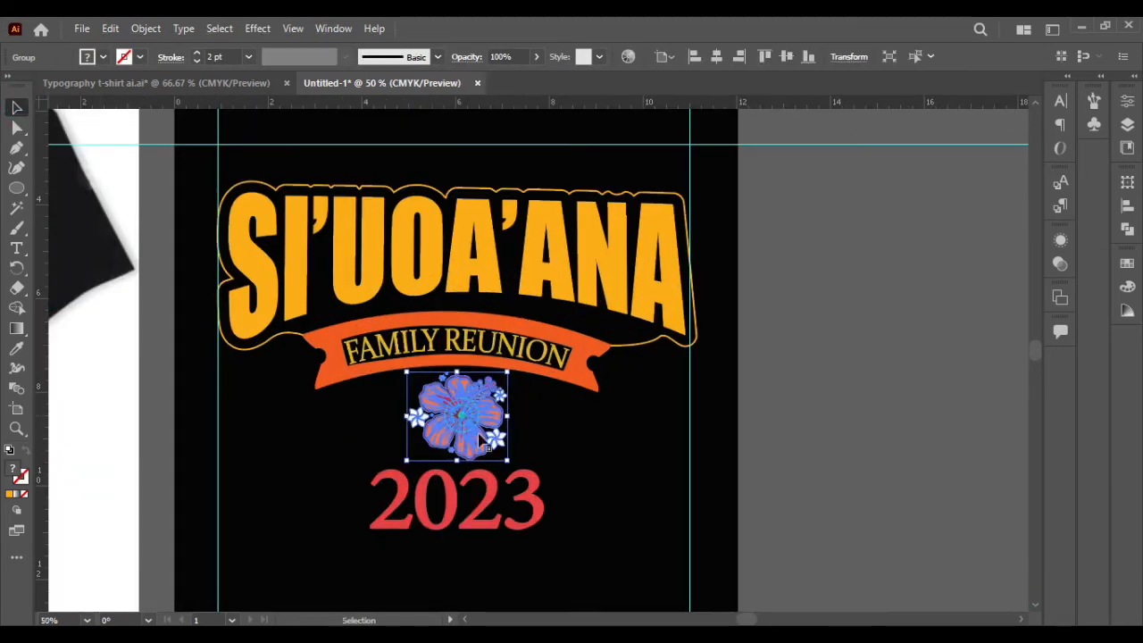
pyautogui.moveTo(509, 461); pyautogui.dragTo(484, 511)
pyautogui.moveTo(480, 441); pyautogui.dragTo(478, 451)
# - Inspect the hibiscus up close, checking the petal edges and the gaps between petals for stray marks
pyautogui.scroll(6, 451, 457)
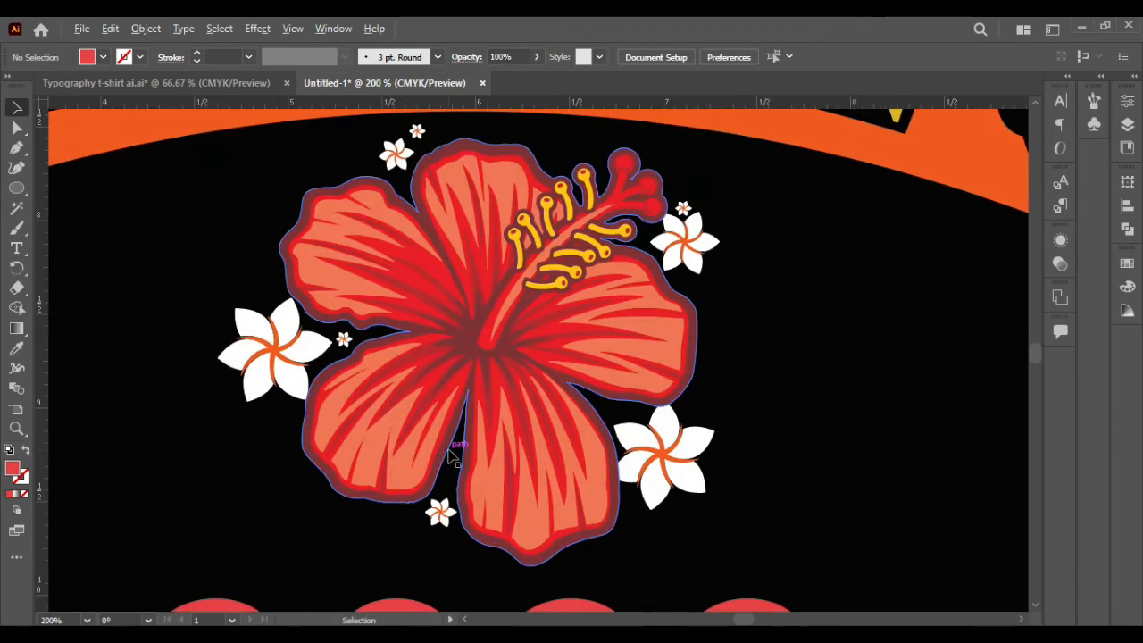
pyautogui.click(447, 455)
pyautogui.moveTo(446, 493); pyautogui.dragTo(454, 507)
pyautogui.click(438, 536)
pyautogui.scroll(8, 438, 536)
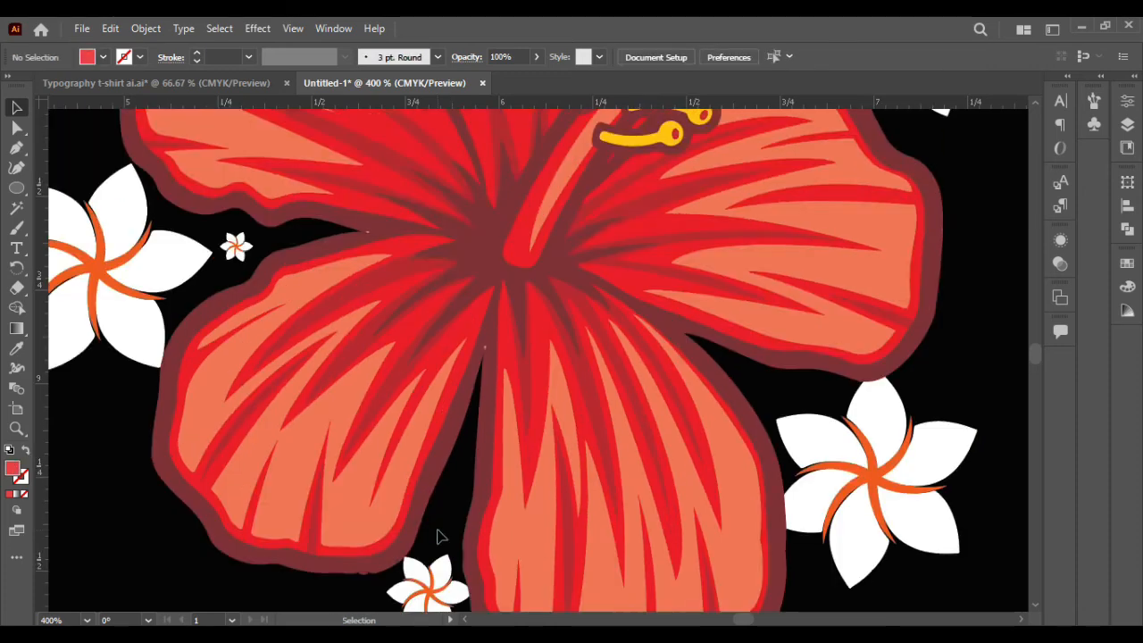
pyautogui.click(349, 326)
pyautogui.moveTo(363, 361); pyautogui.dragTo(370, 377)
pyautogui.click(240, 315)
pyautogui.click(384, 274)
pyautogui.click(354, 311)
pyautogui.click(441, 280)
pyautogui.click(385, 273)
pyautogui.moveTo(390, 293); pyautogui.dragTo(391, 297)
pyautogui.moveTo(384, 272); pyautogui.dragTo(402, 275)
pyautogui.click(478, 274)
pyautogui.scroll(-4, 478, 268)
pyautogui.scroll(-1, 552, 556)
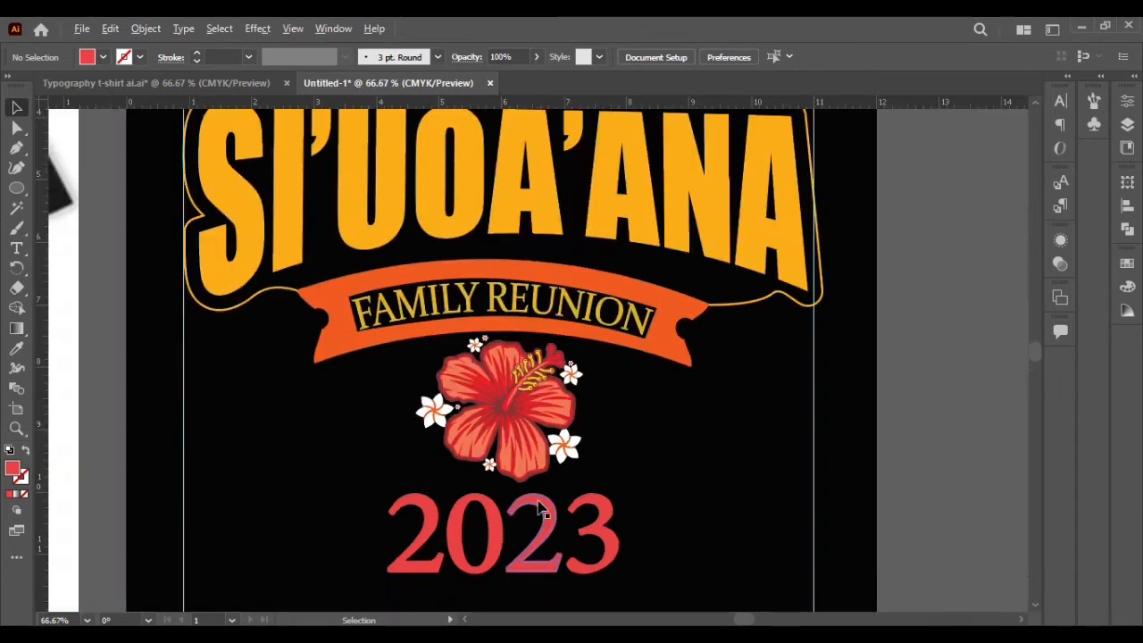
# - Group the hibiscus together with the small white flowers around it
pyautogui.scroll(2, 553, 555)
pyautogui.moveTo(688, 429); pyautogui.dragTo(689, 433)
pyautogui.keyDown('shift'); pyautogui.click(418, 135); pyautogui.keyUp('shift')
pyautogui.hotkey('ctrl', 'g')
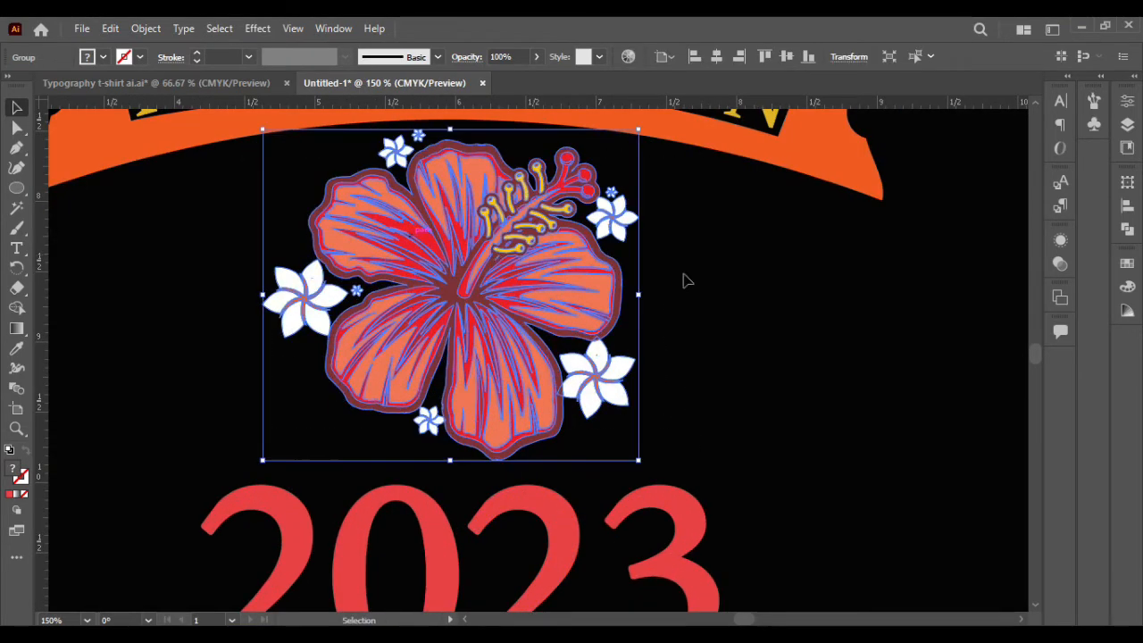
pyautogui.click(684, 275)
# - Align the outlined headline, ribbon, flower group and 2023 to a common horizontal centre
pyautogui.scroll(-3, 750, 285)
pyautogui.scroll(3, 748, 288)
pyautogui.hscroll(1, 688, 366)
pyautogui.click(607, 196)
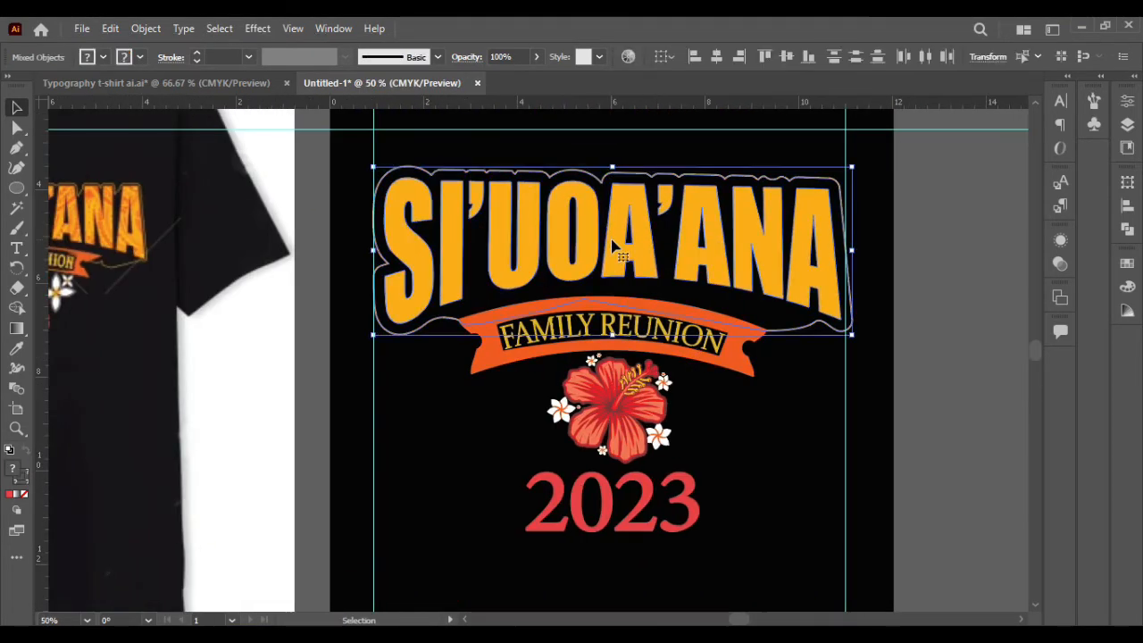
pyautogui.moveTo(605, 150); pyautogui.dragTo(639, 547)
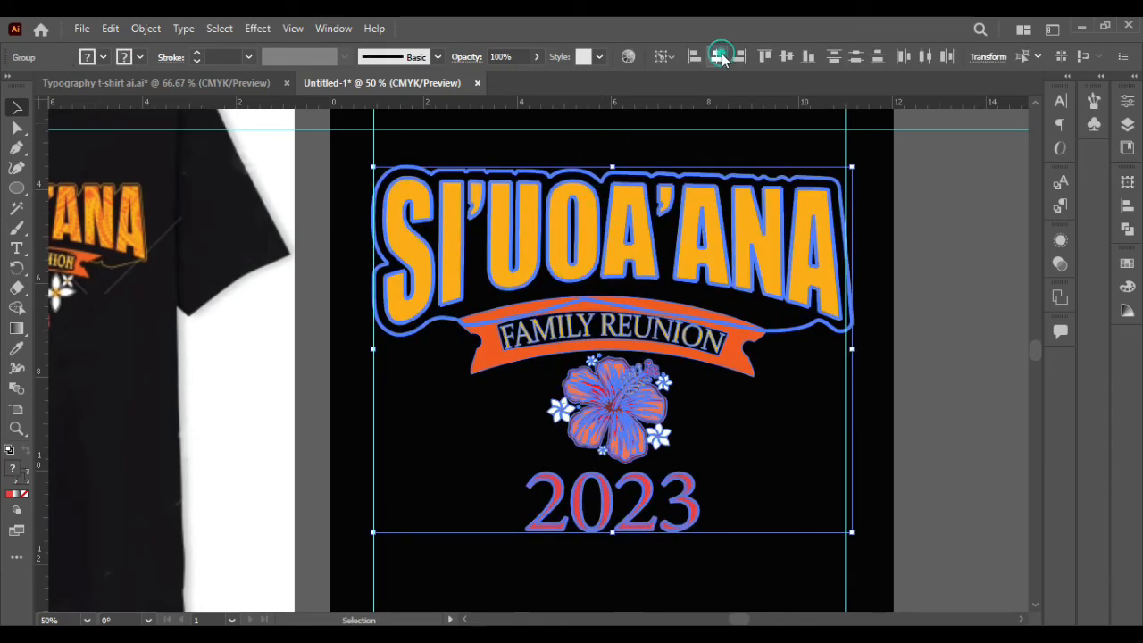
pyautogui.click(722, 57)
pyautogui.click(648, 145)
pyautogui.hotkey('ctrl', '-')
pyautogui.hotkey('ctrl', '-')
pyautogui.scroll(-1, 470, 449)
pyautogui.hscroll(1, 469, 449)
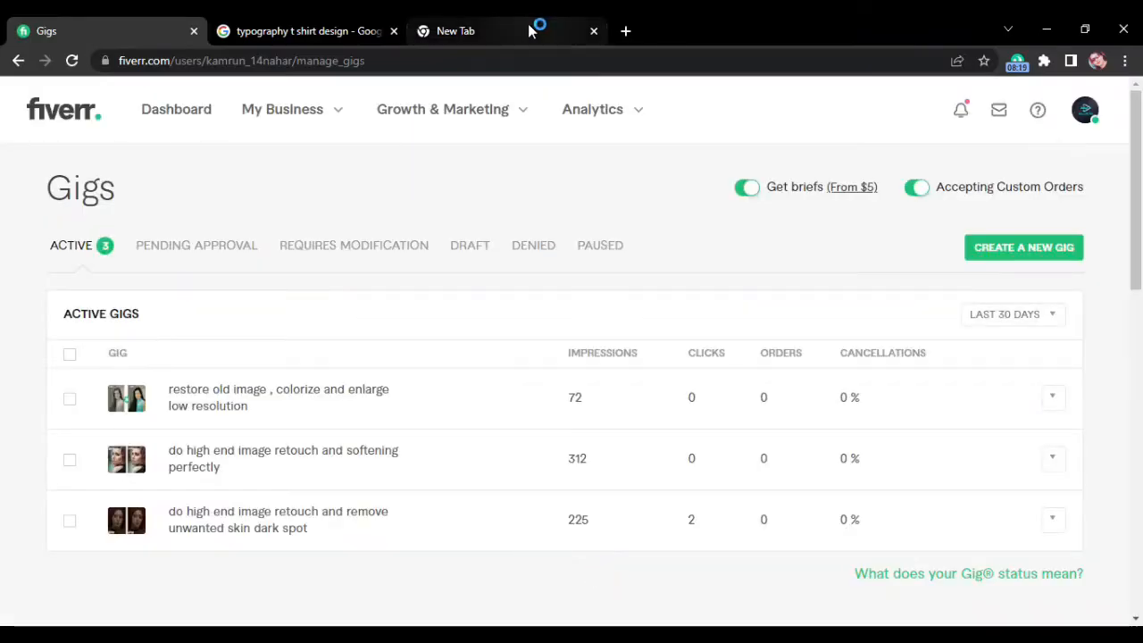
# - Switch to Chrome, search Google Images for "grunge vector" and copy the Freepik "Grunge vector texture" image
pyautogui.click(528, 27)
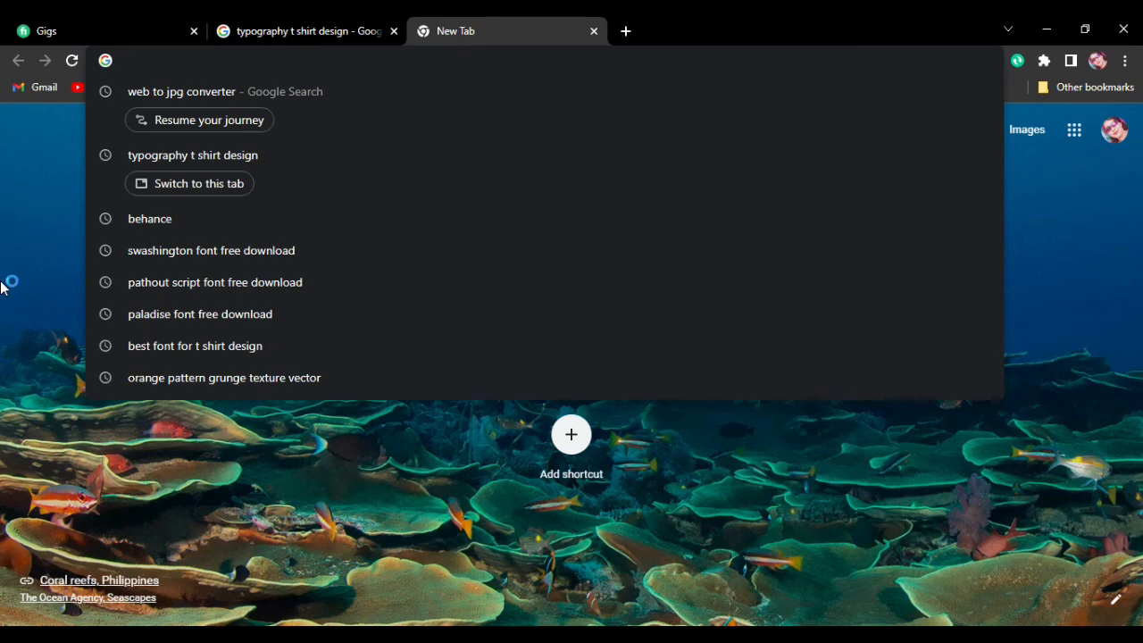
pyautogui.write('grunge vect')
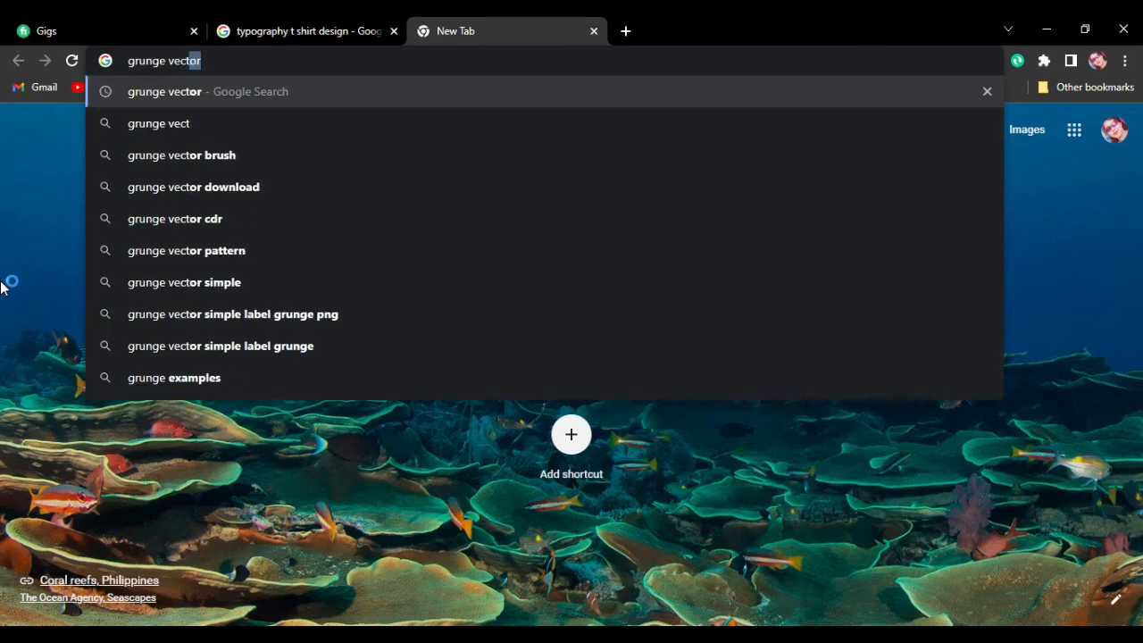
pyautogui.press('Return')
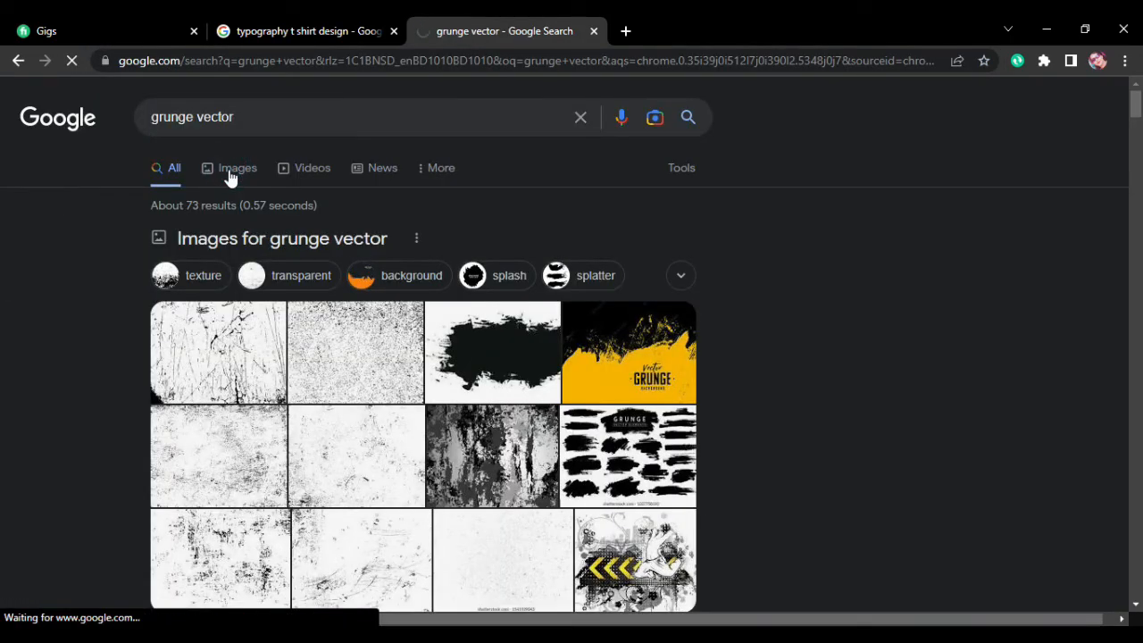
pyautogui.click(230, 177)
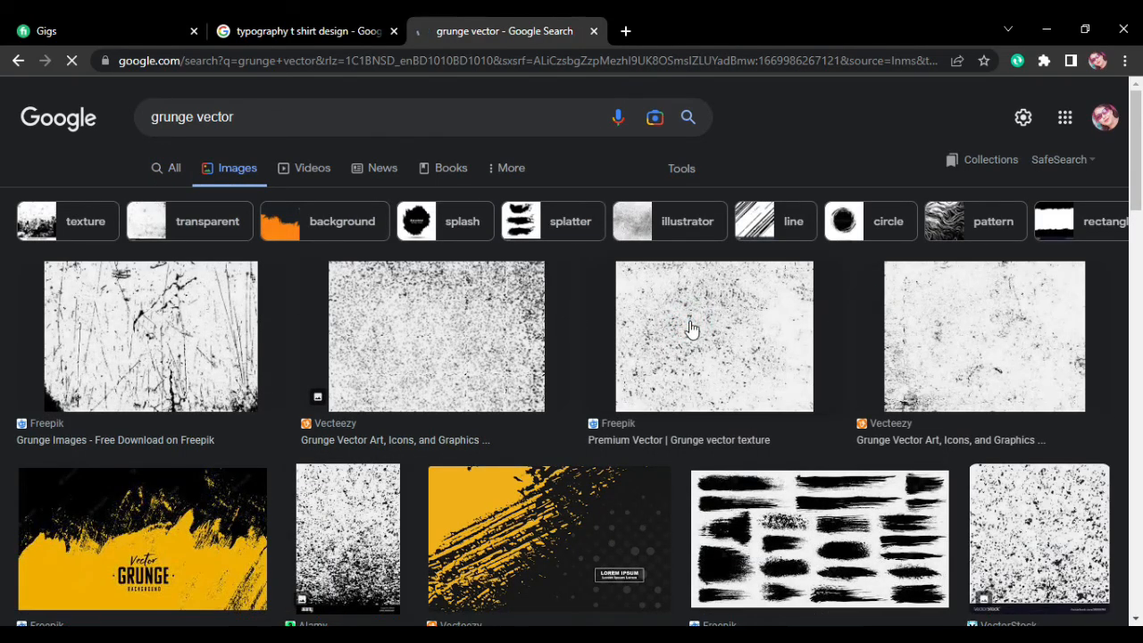
pyautogui.click(691, 329)
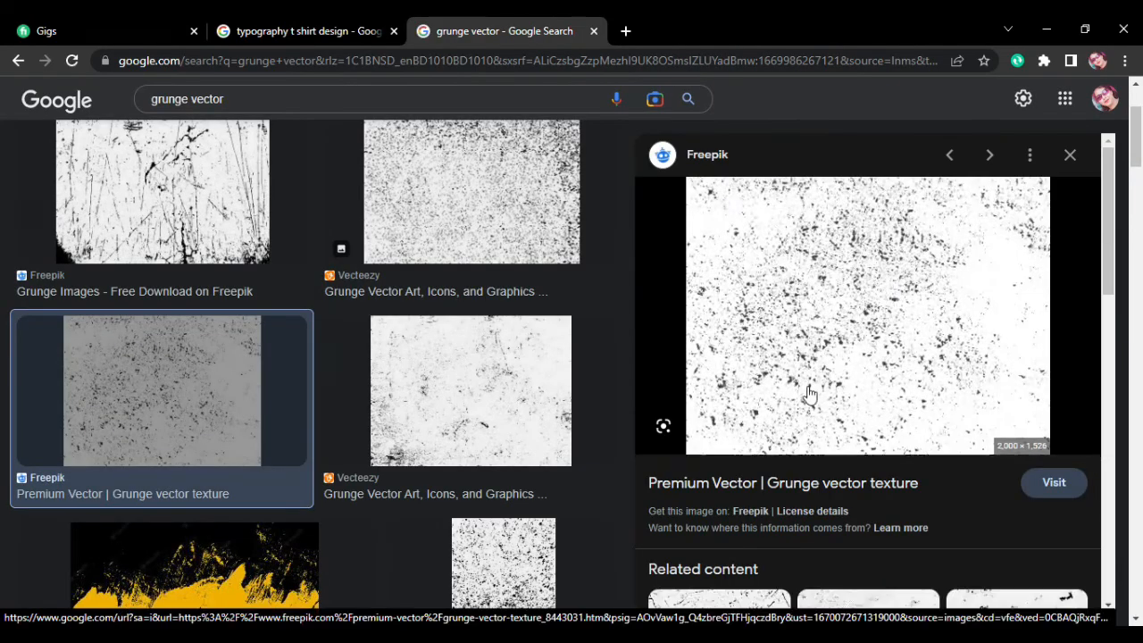
pyautogui.scroll(-10, 809, 393)
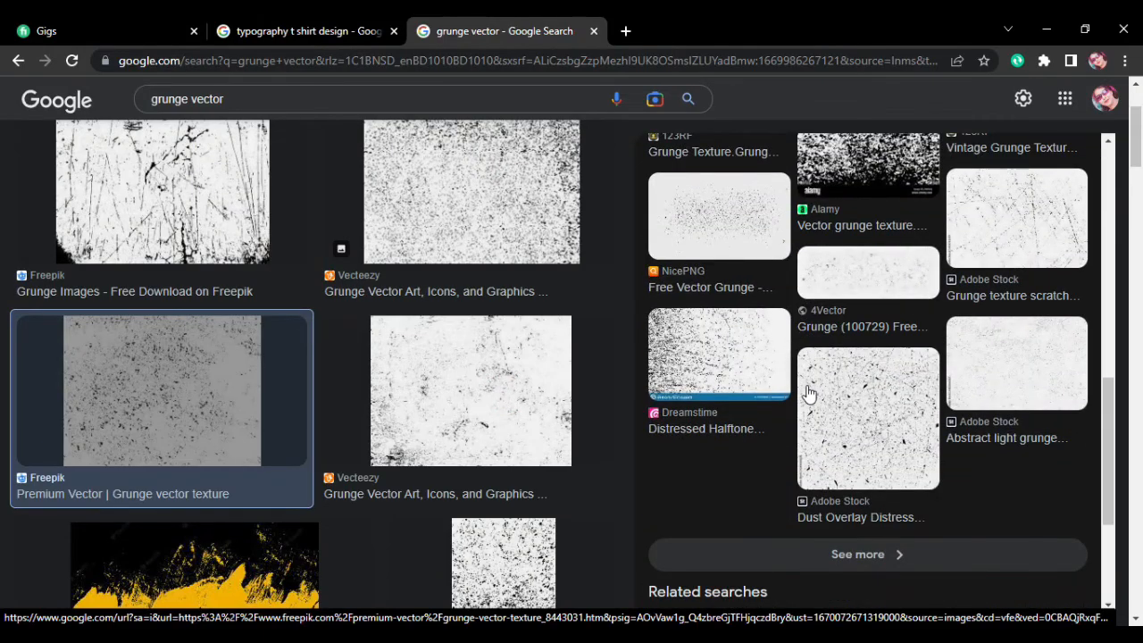
pyautogui.scroll(10, 808, 393)
pyautogui.rightClick(829, 313)
pyautogui.click(857, 507)
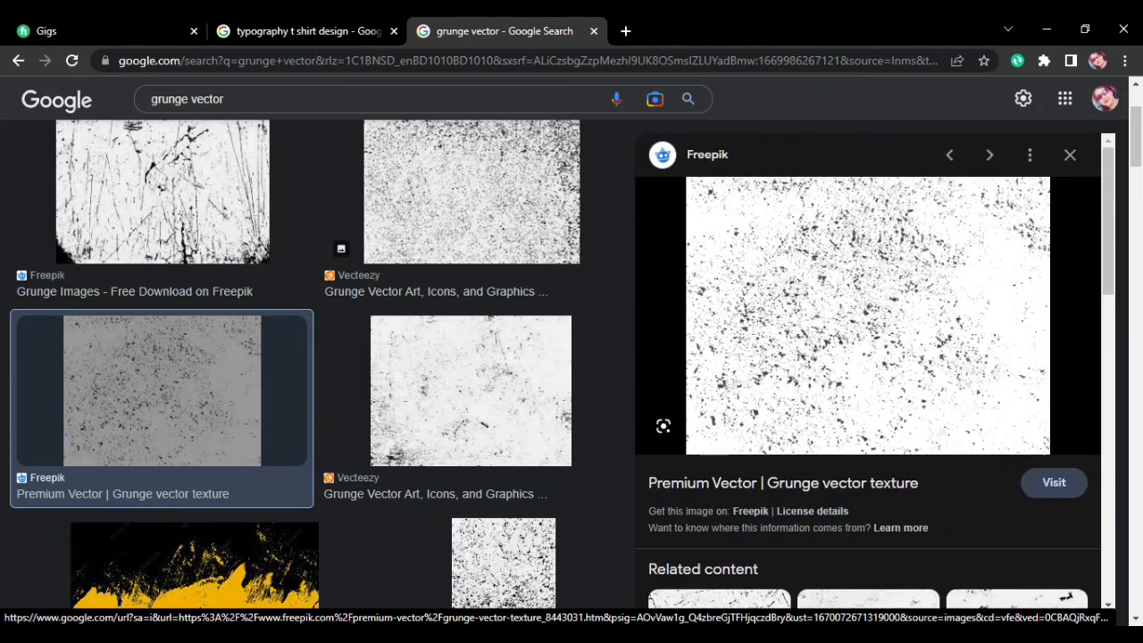
# - Switch back to Illustrator, paste the grunge texture, shrink it and place it on the empty canvas beside the black artboard
pyautogui.hotkey('alt', 'Tab')
pyautogui.hotkey('ctrl', 'v')
pyautogui.scroll(-1, 772, 399)
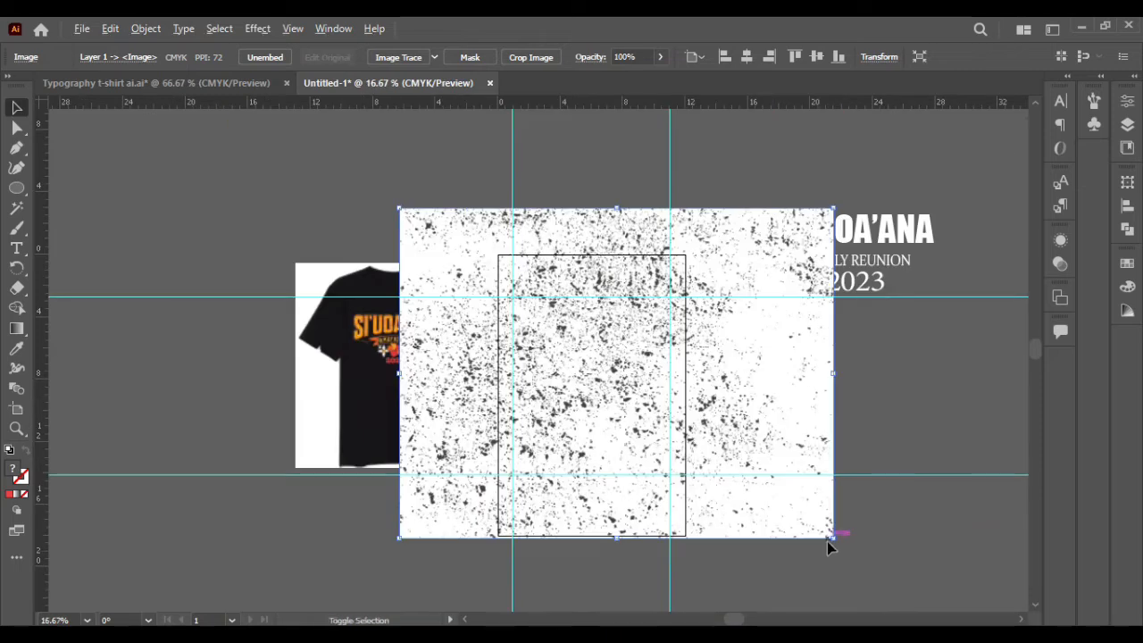
pyautogui.moveTo(827, 541); pyautogui.dragTo(715, 472)
pyautogui.moveTo(620, 394); pyautogui.dragTo(778, 399)
pyautogui.click(874, 377)
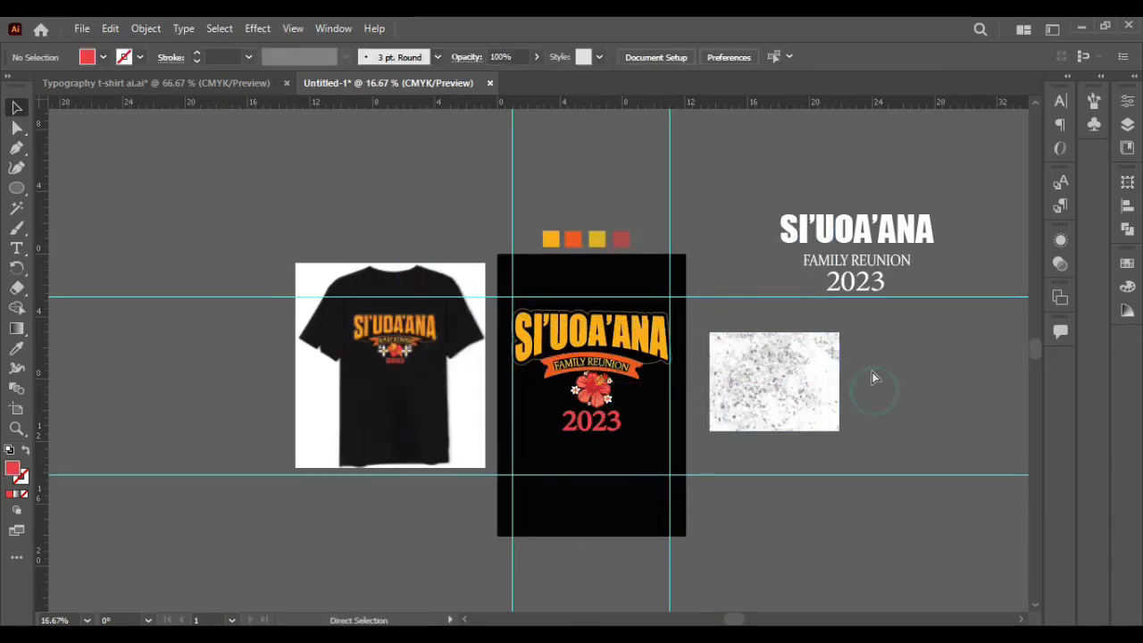
# - Ungroup the SI’UOA’ANA headline from its outline and cut the grunge texture image to the clipboard
pyautogui.scroll(2, 873, 377)
pyautogui.rightClick(442, 297)
pyautogui.click(516, 472)
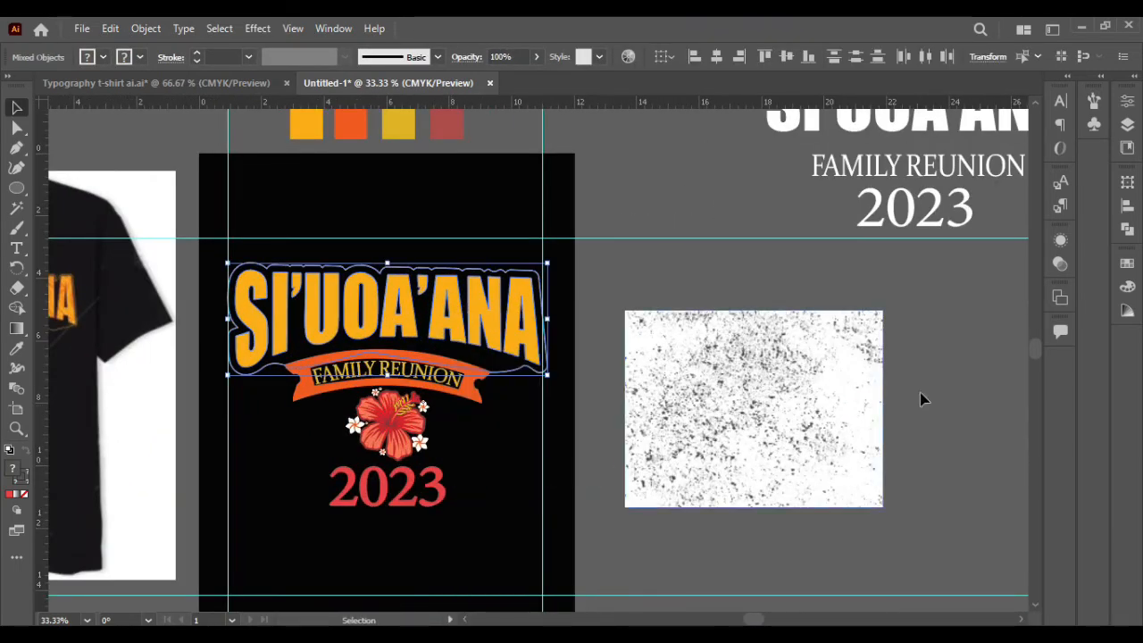
pyautogui.click(857, 400)
pyautogui.hotkey('ctrl', 'x')
# - Add an opacity mask to the headline letters, paste the grunge texture into it, and disable Clip and Invert Mask
pyautogui.click(1060, 240)
pyautogui.click(452, 300)
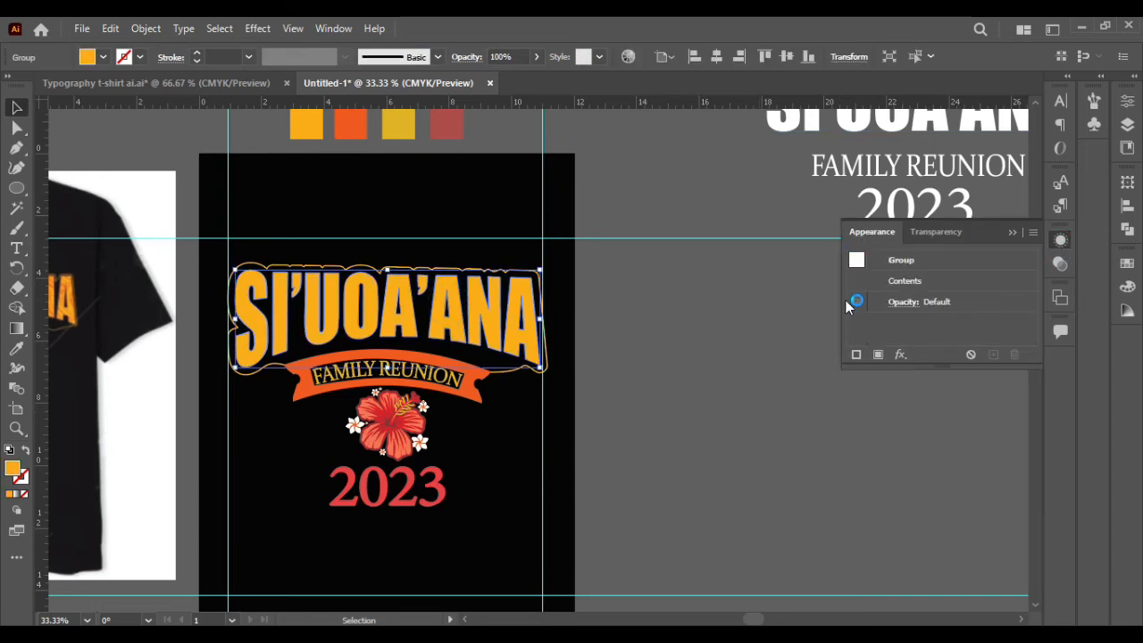
pyautogui.click(938, 232)
pyautogui.click(932, 310)
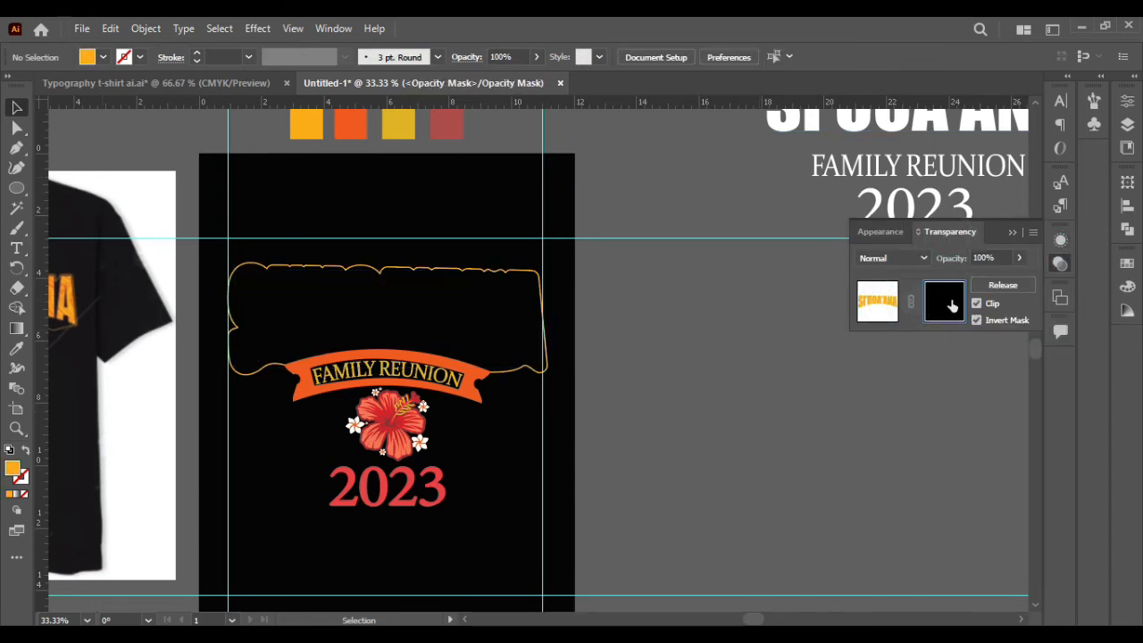
pyautogui.hotkey('ctrl', 'v')
pyautogui.click(976, 303)
pyautogui.click(976, 320)
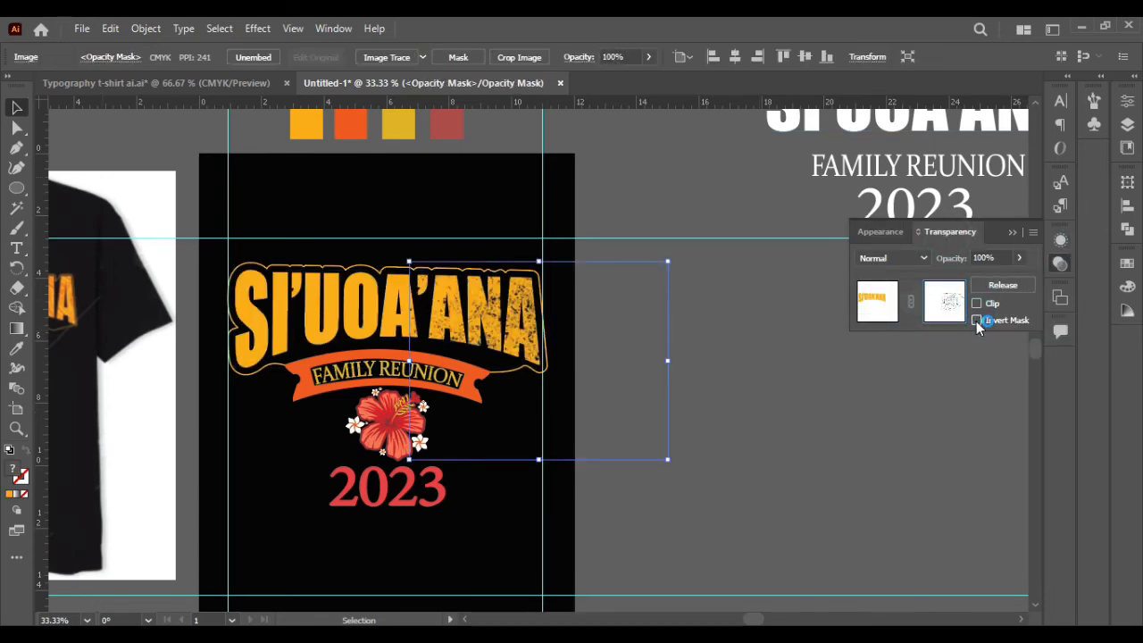
# - Enlarge the grunge texture proportionally inside the mask and position it to cover the whole headline
pyautogui.moveTo(409, 362); pyautogui.dragTo(211, 361)
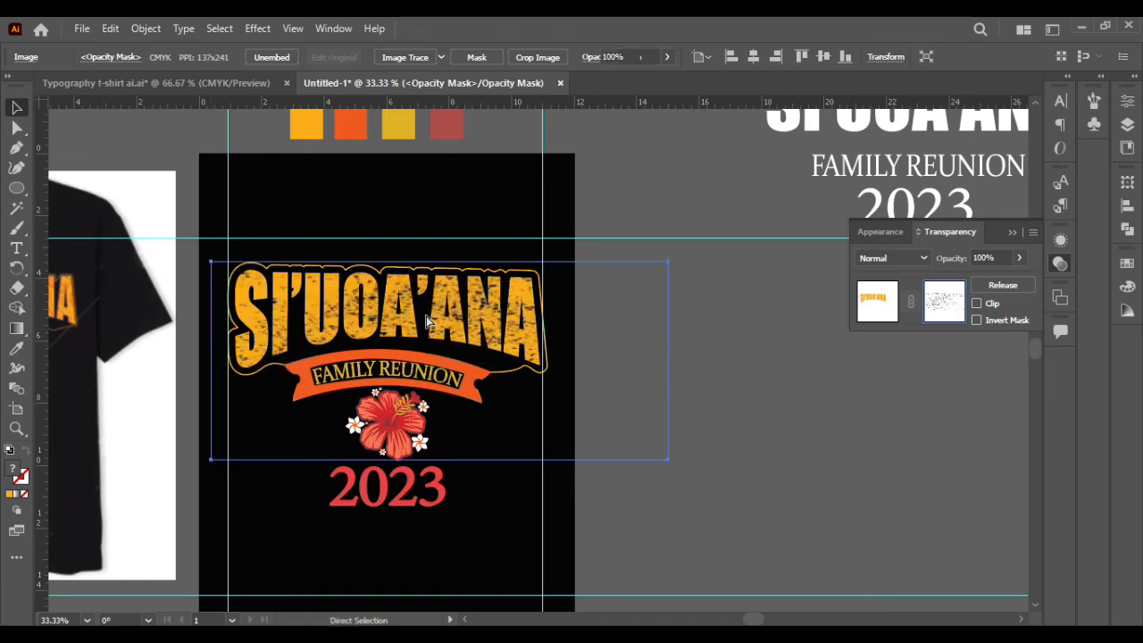
pyautogui.hotkey('ctrl', 'z')
pyautogui.moveTo(543, 346); pyautogui.dragTo(369, 332)
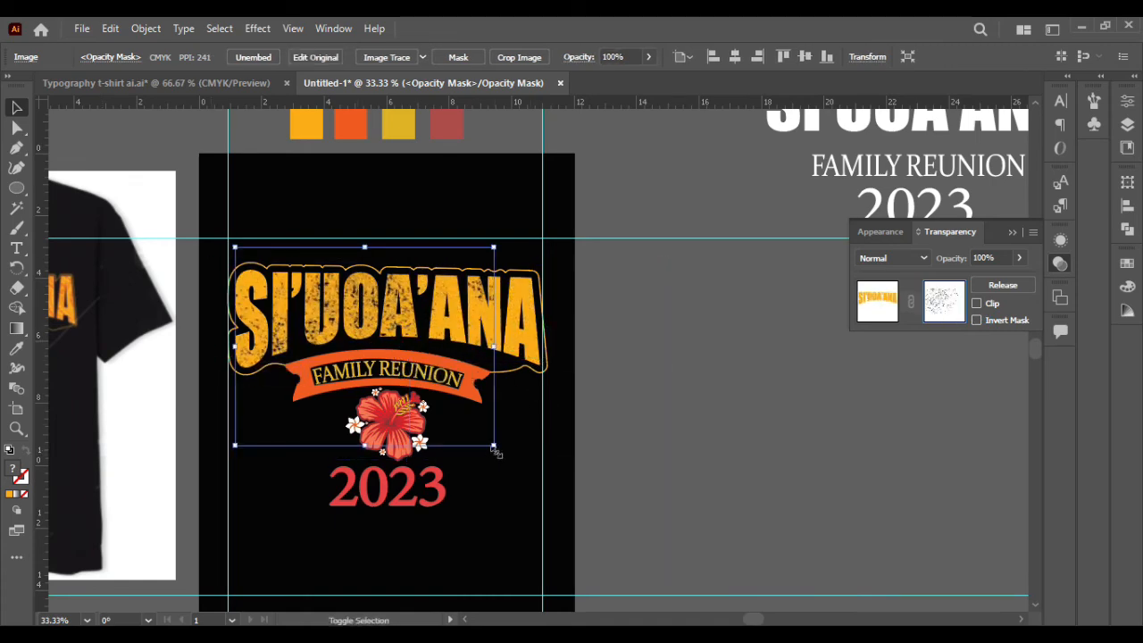
pyautogui.moveTo(494, 447); pyautogui.dragTo(615, 537)
pyautogui.moveTo(403, 306); pyautogui.dragTo(448, 326)
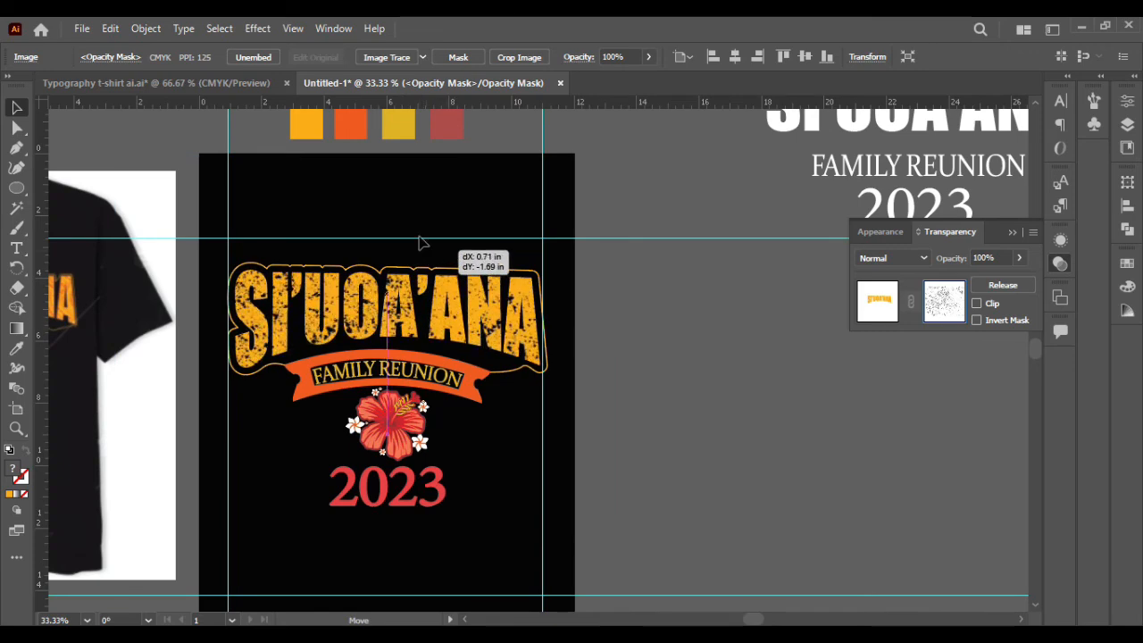
pyautogui.moveTo(338, 218); pyautogui.dragTo(337, 218)
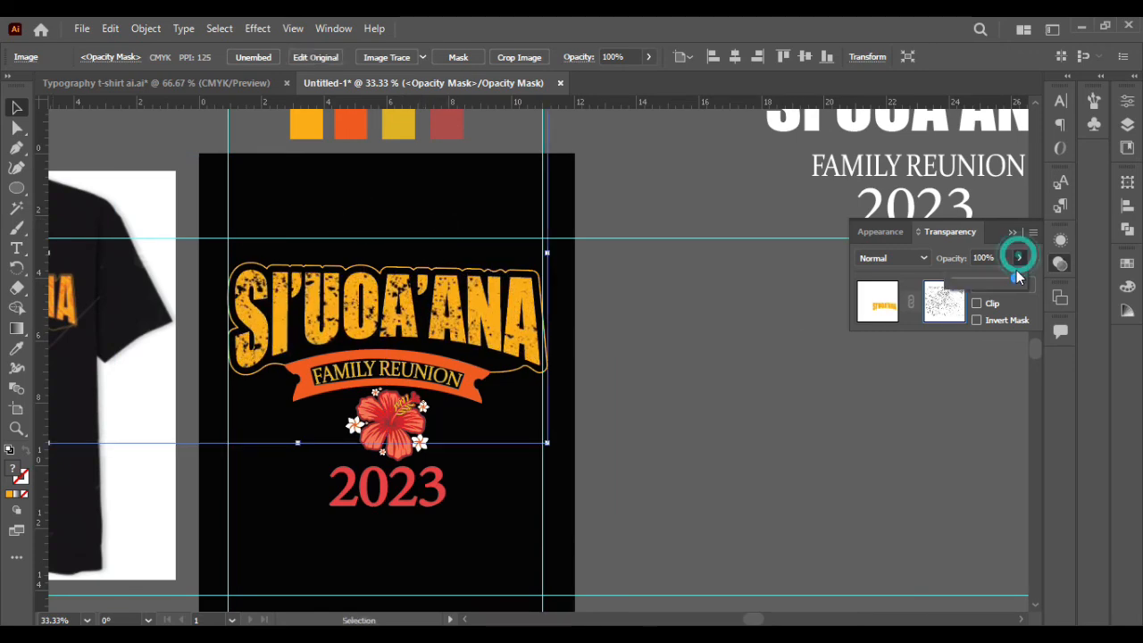
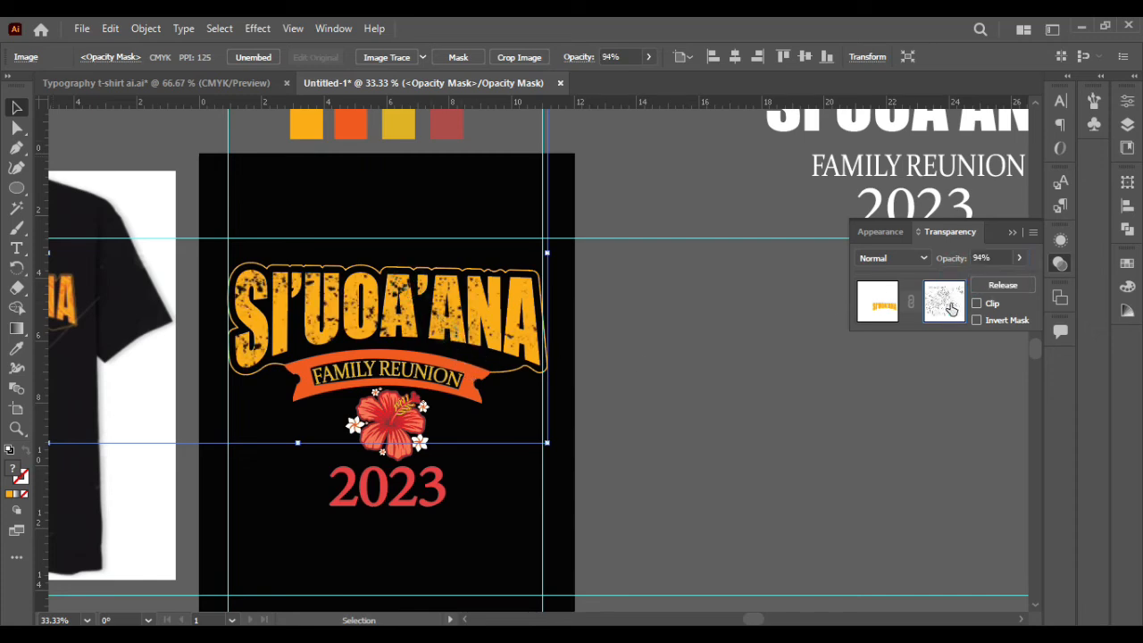
# - Reposition the grunge texture inside the headline's opacity mask to refine the distress pattern, and return to editing the artwork
pyautogui.click(882, 311)
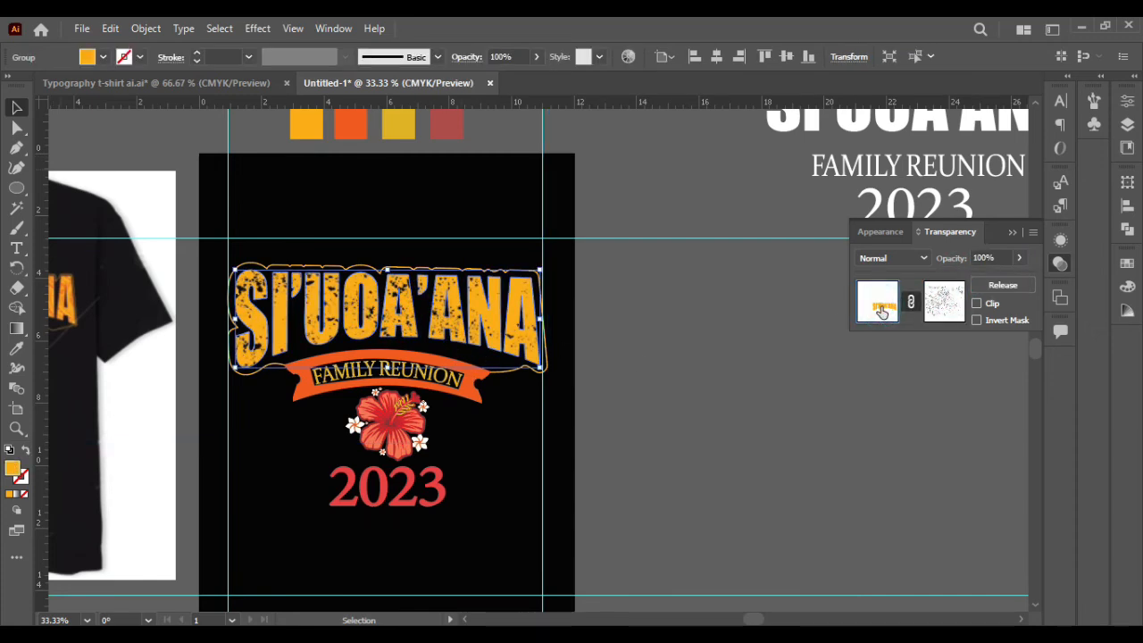
pyautogui.click(945, 303)
pyautogui.moveTo(652, 496); pyautogui.dragTo(667, 536)
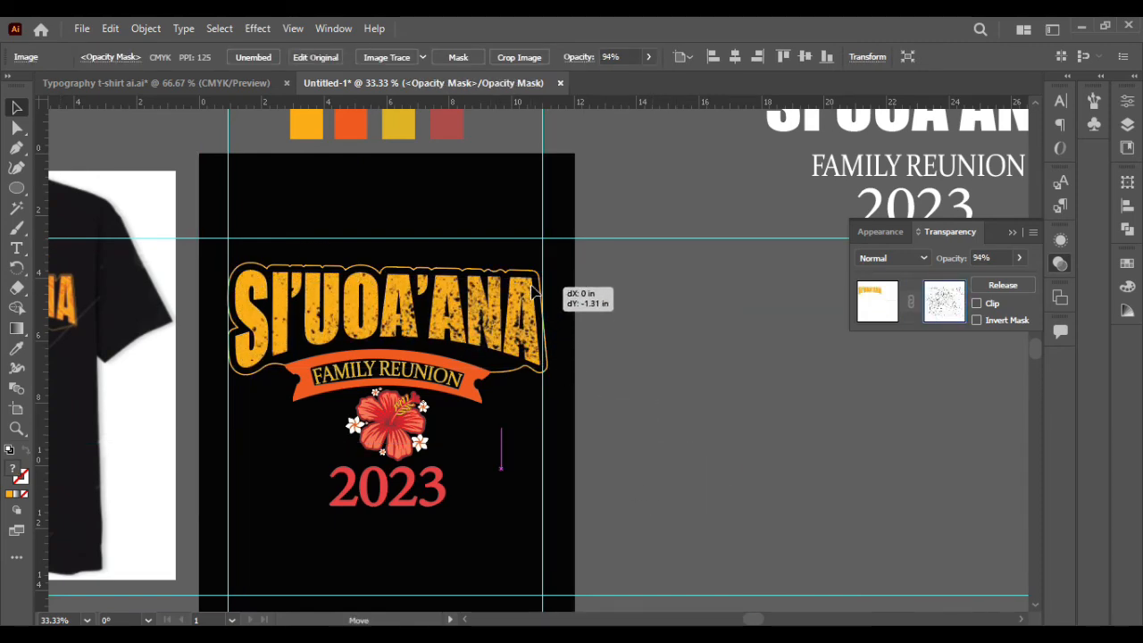
pyautogui.moveTo(533, 292); pyautogui.dragTo(418, 193)
pyautogui.click(712, 438)
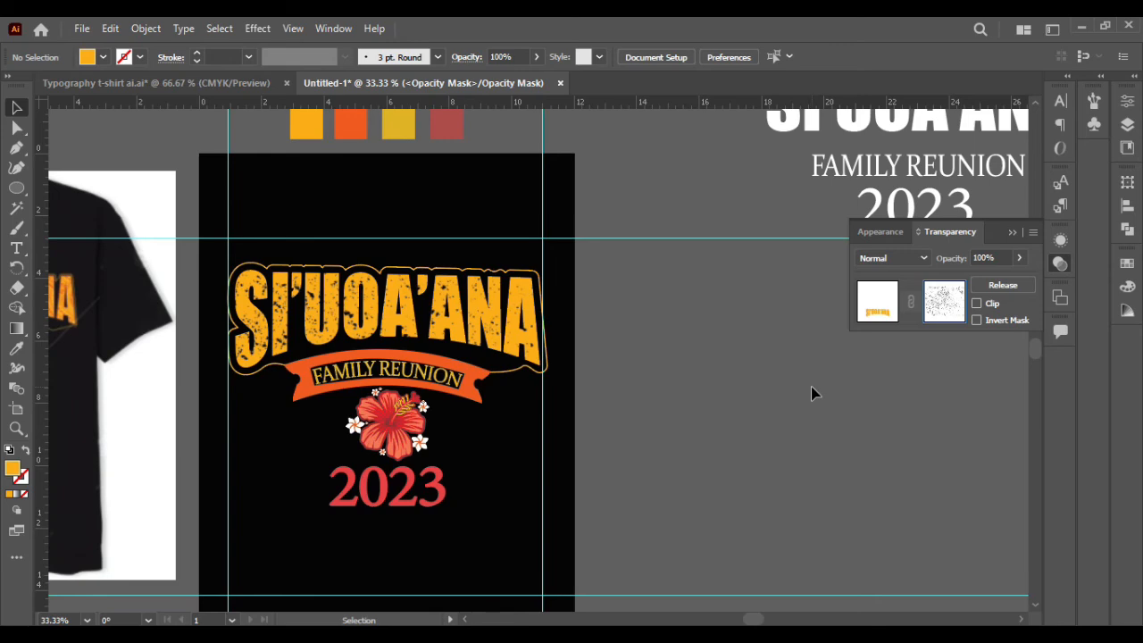
pyautogui.click(878, 301)
# - Ungroup the ribbon and its nested lettering group so the FAMILY REUNION text can be selected alone
pyautogui.rightClick(449, 379)
pyautogui.moveTo(502, 295)
pyautogui.click(528, 225)
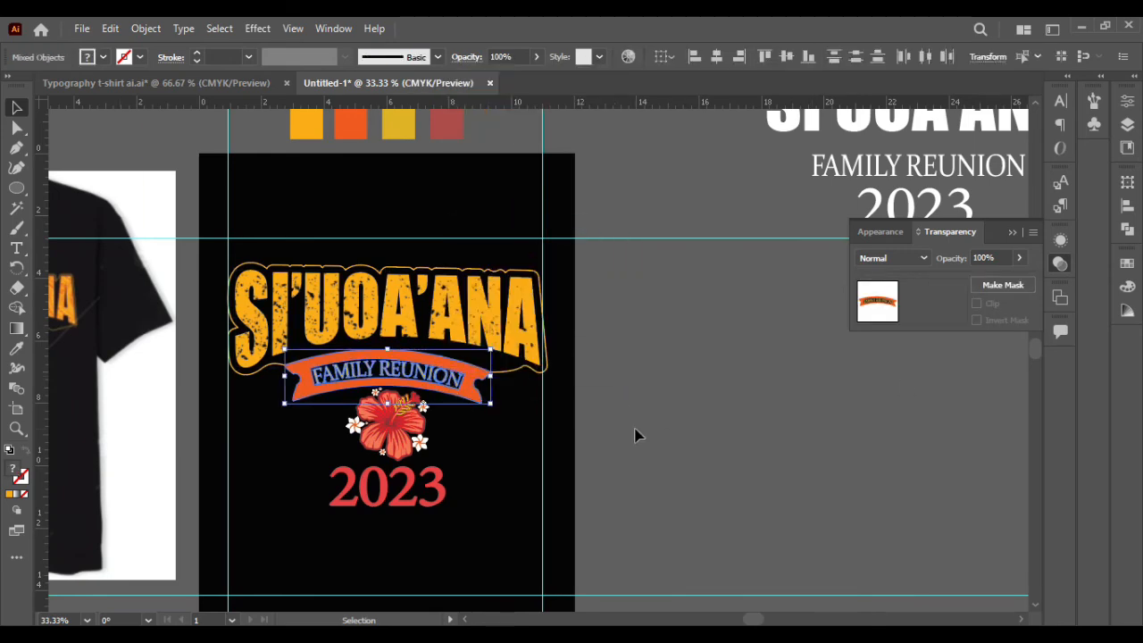
pyautogui.click(638, 434)
pyautogui.click(439, 375)
pyautogui.scroll(3, 439, 376)
pyautogui.rightClick(440, 375)
pyautogui.click(527, 230)
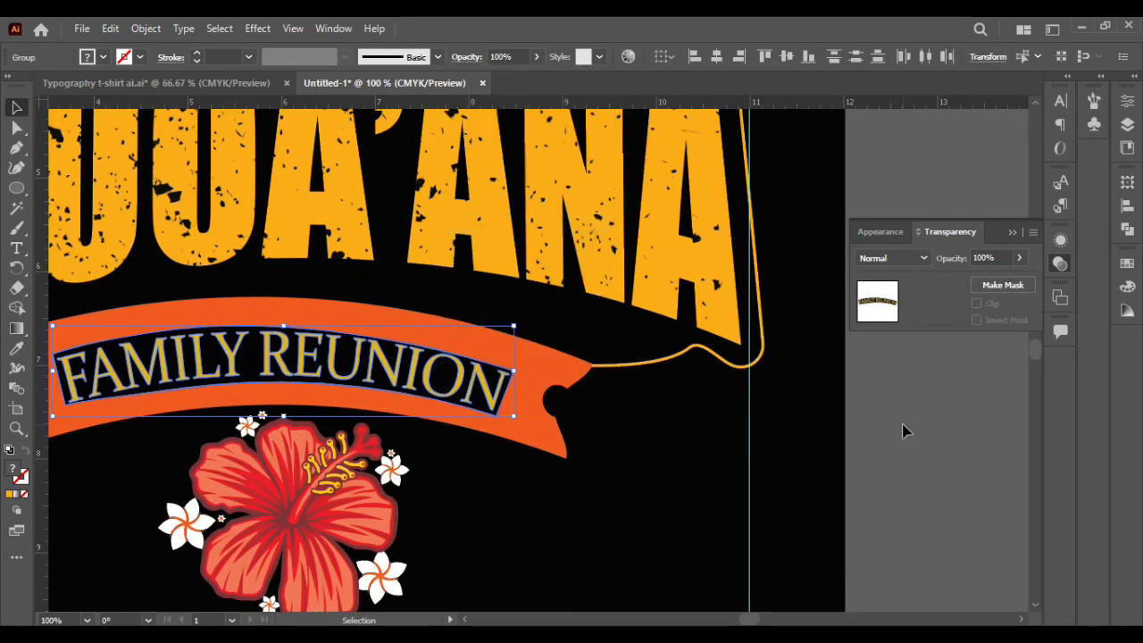
pyautogui.click(905, 430)
# - Mask the FAMILY REUNION lettering with the pasted grunge texture, Clip and Invert Mask off, and shift the texture left over all the letters
pyautogui.click(496, 393)
pyautogui.click(944, 304)
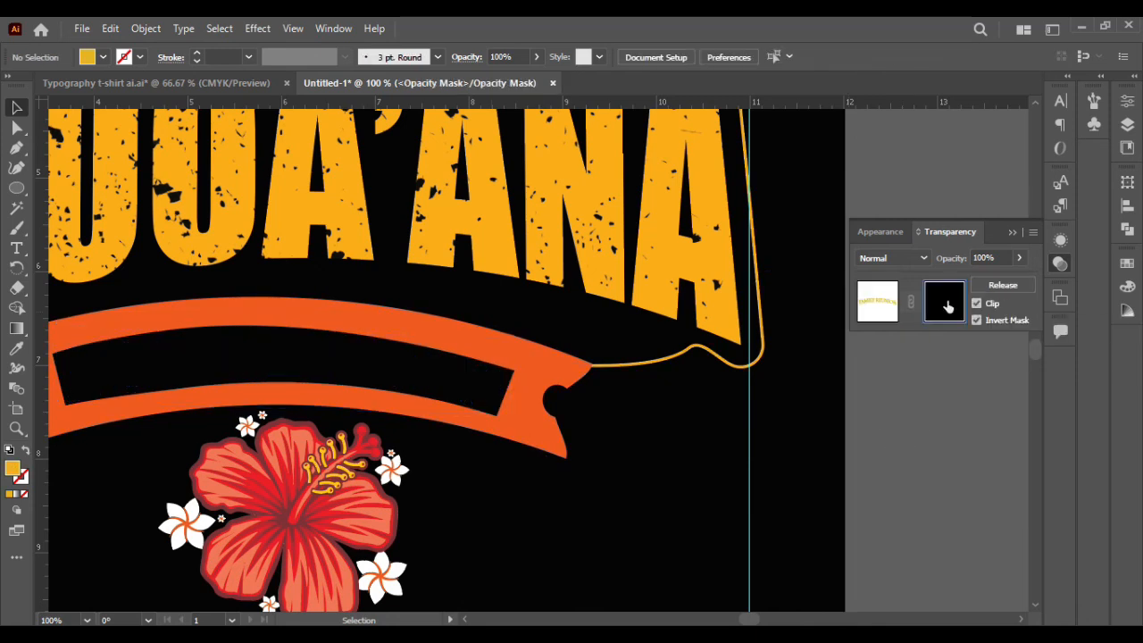
pyautogui.hotkey('ctrl', 'v')
pyautogui.click(977, 304)
pyautogui.click(977, 321)
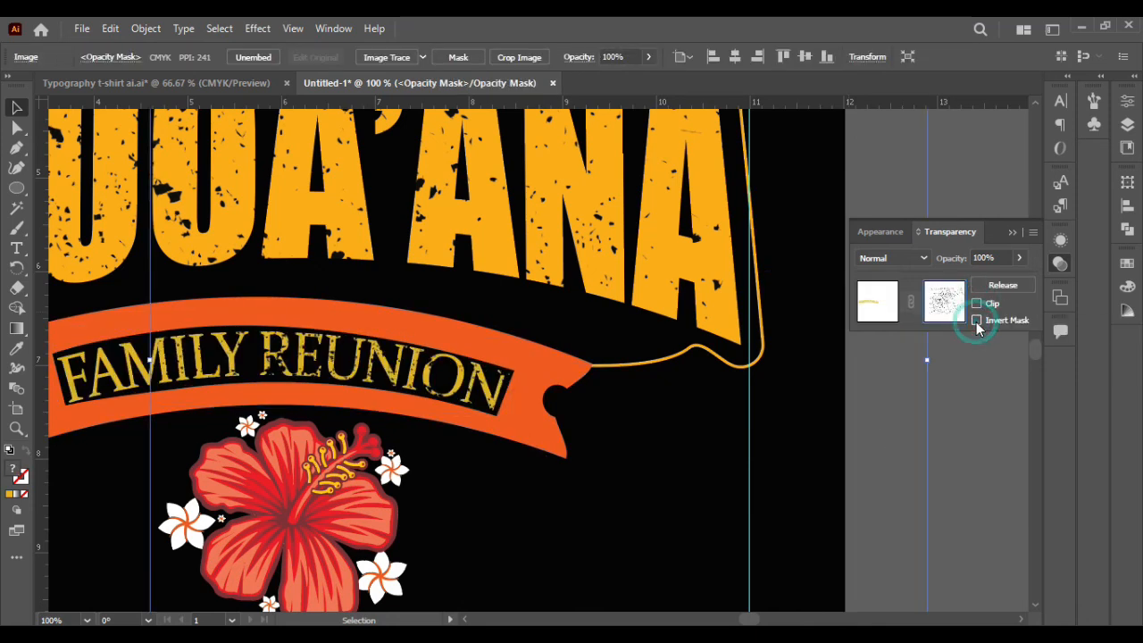
pyautogui.moveTo(286, 379); pyautogui.dragTo(174, 380)
pyautogui.click(1012, 233)
pyautogui.click(919, 382)
# - Exit the FAMILY REUNION opacity mask and return to editing the normal artwork
pyautogui.scroll(-3, 919, 385)
pyautogui.hscroll(6, 918, 385)
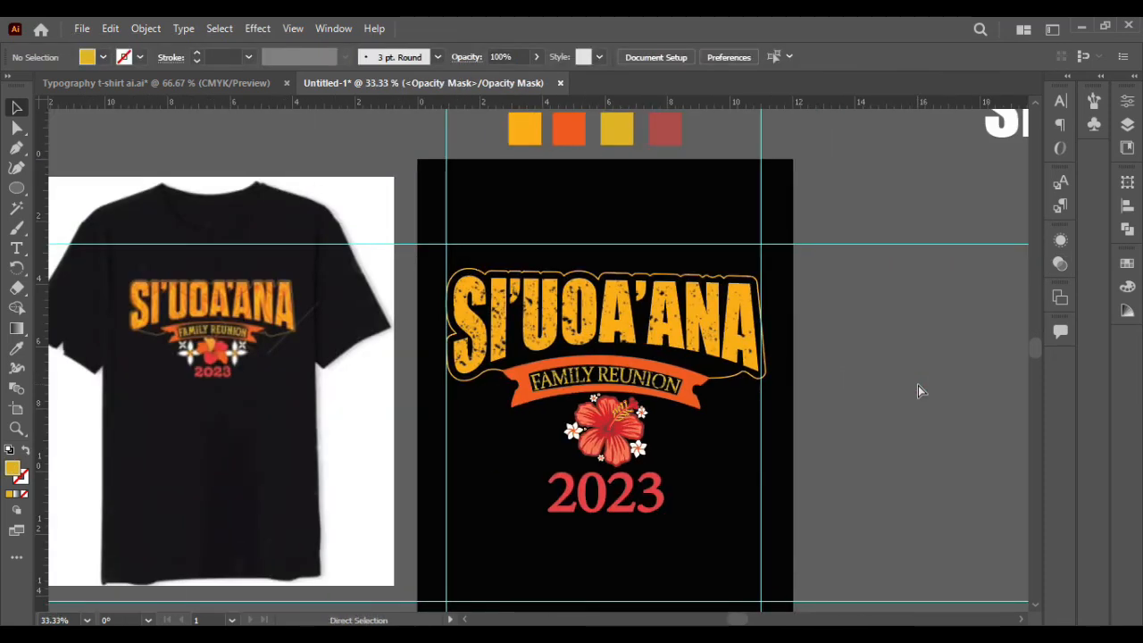
pyautogui.scroll(-2, 902, 386)
pyautogui.click(714, 322)
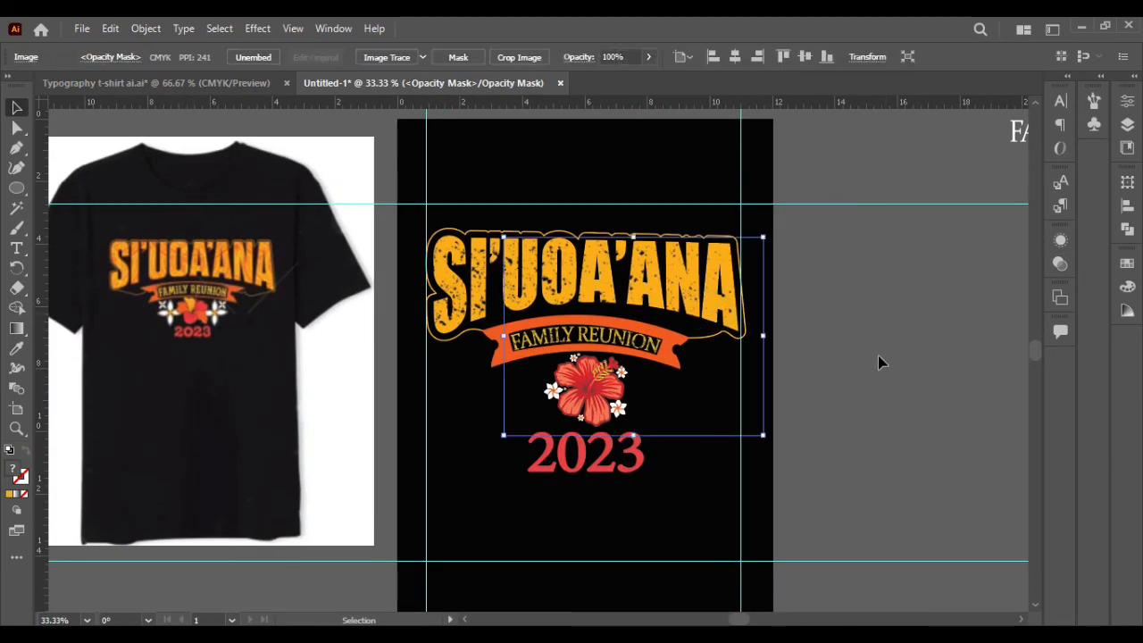
pyautogui.click(880, 357)
pyautogui.click(1062, 247)
pyautogui.click(951, 231)
pyautogui.click(878, 301)
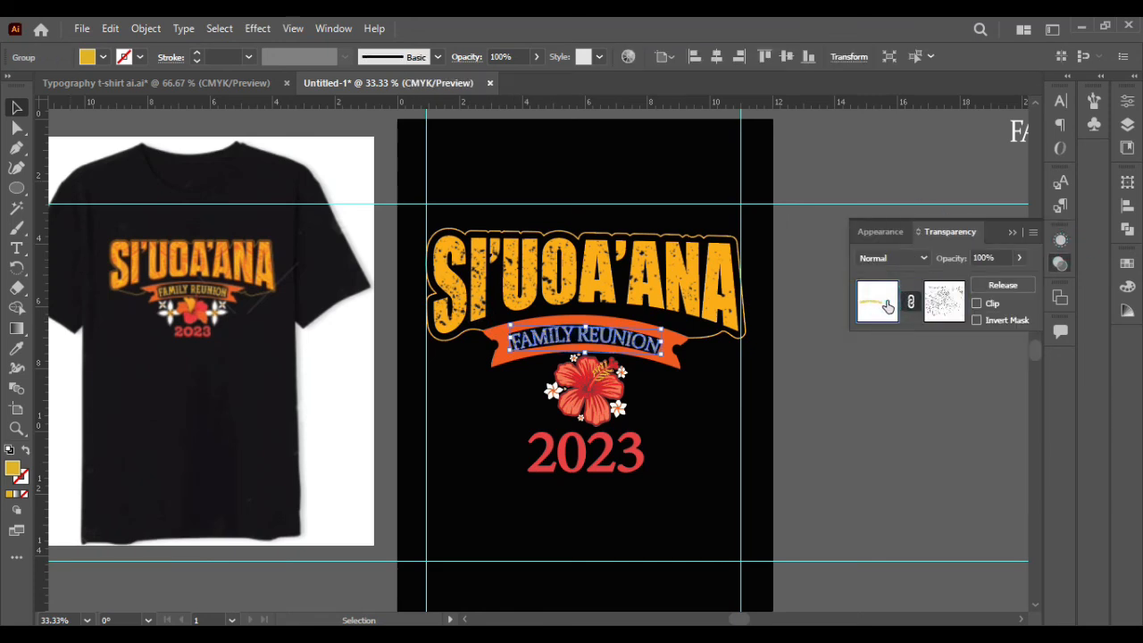
# - Try the orange swatch colour on the distressed headline, and restore its amber fill from the first swatch
pyautogui.click(442, 329)
pyautogui.click(1012, 227)
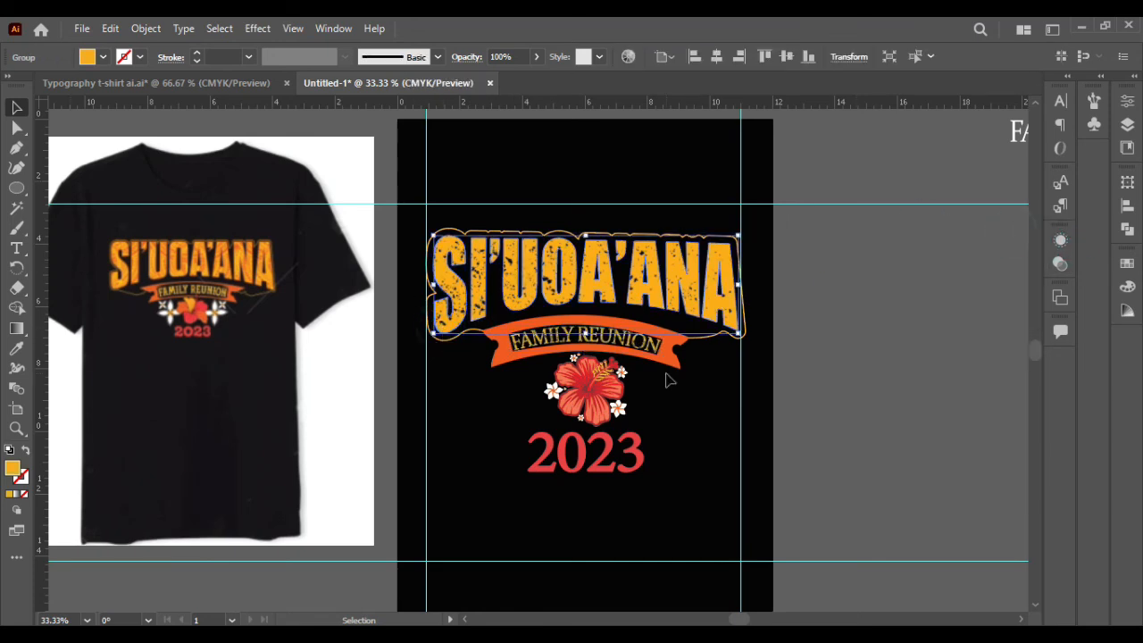
pyautogui.scroll(2, 670, 375)
pyautogui.click(16, 348)
pyautogui.click(552, 190)
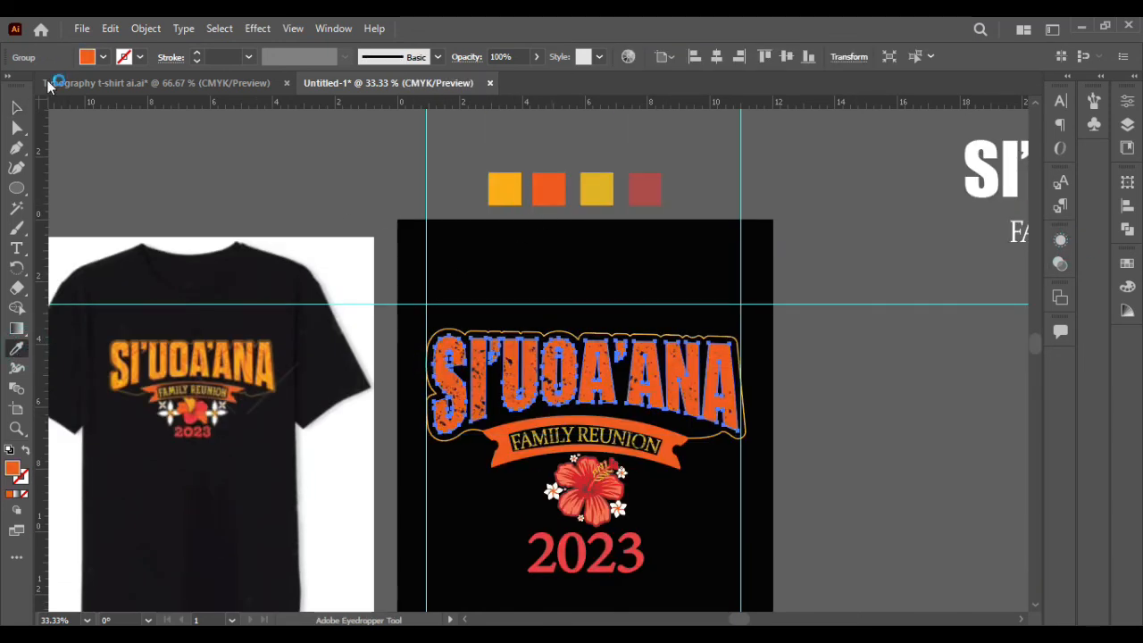
pyautogui.click(516, 192)
pyautogui.press('v')
pyautogui.click(827, 372)
pyautogui.scroll(-1, 827, 371)
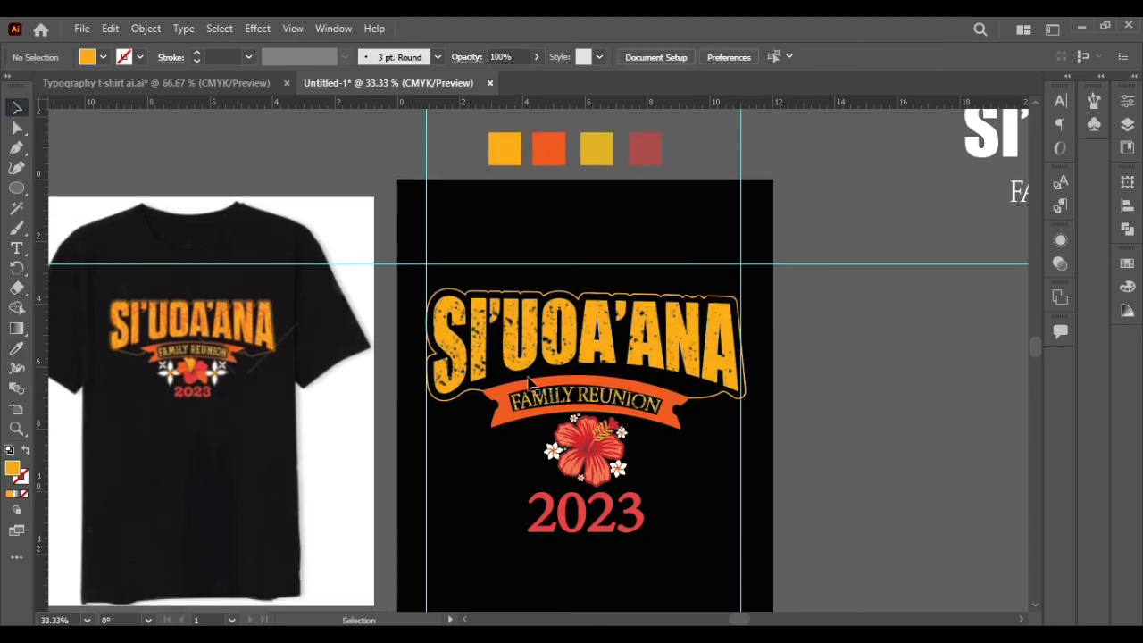
# - Edit the SI’UOA’ANA headline's opacity mask and shift its grunge texture left to redistribute the distress marks over the letters
pyautogui.click(480, 365)
pyautogui.click(1061, 261)
pyautogui.click(950, 231)
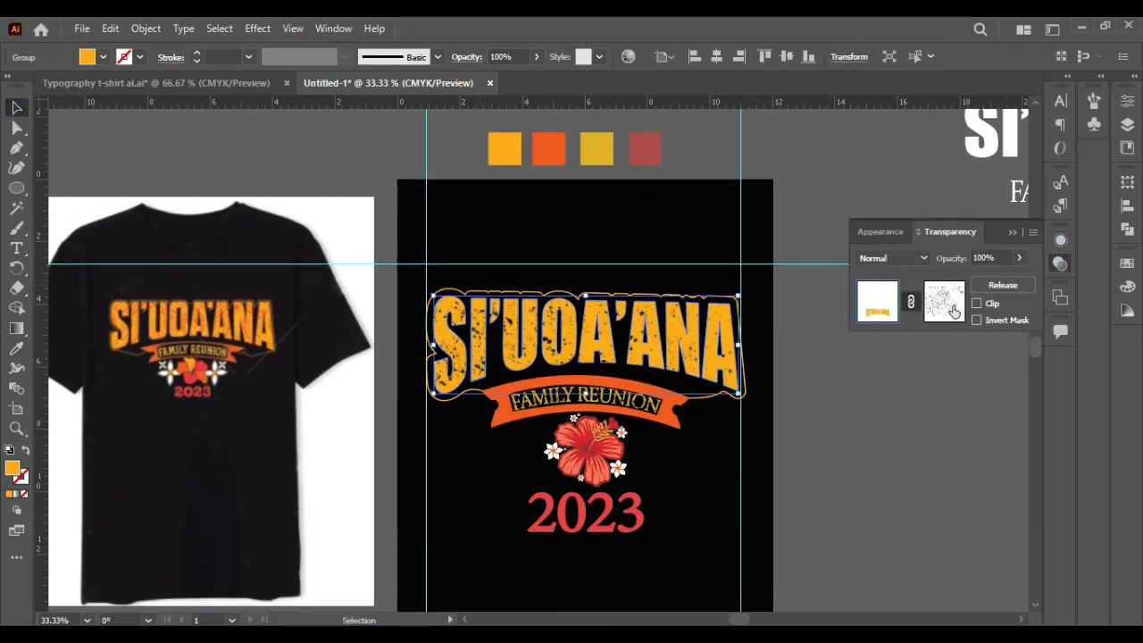
pyautogui.click(944, 301)
pyautogui.moveTo(575, 345); pyautogui.dragTo(542, 327)
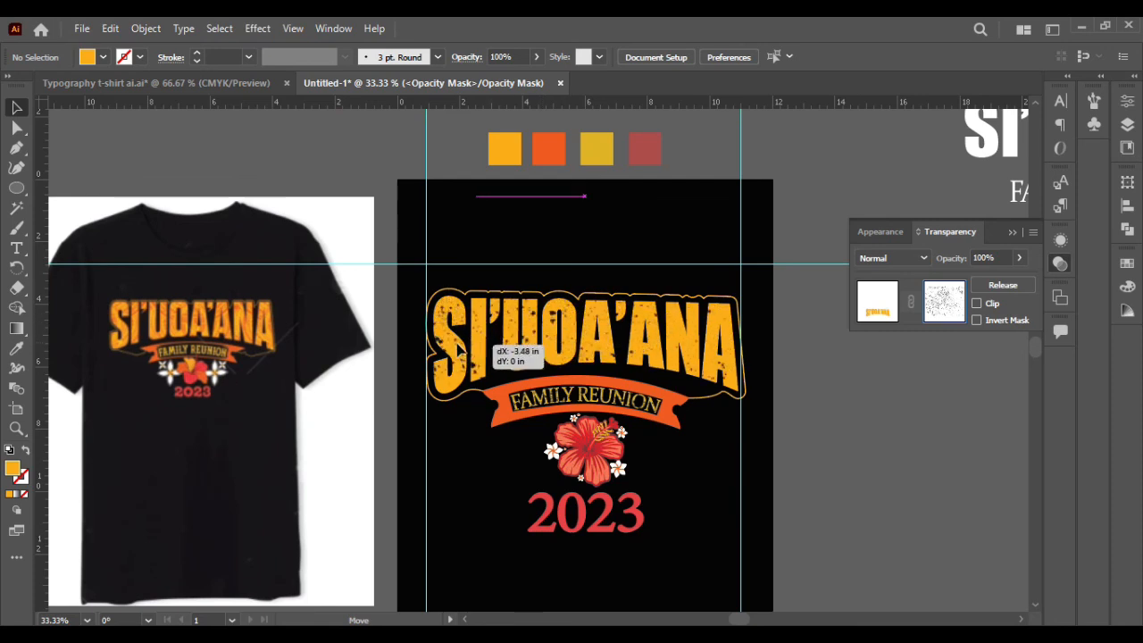
pyautogui.moveTo(451, 358); pyautogui.dragTo(451, 358)
pyautogui.moveTo(740, 227); pyautogui.dragTo(751, 227)
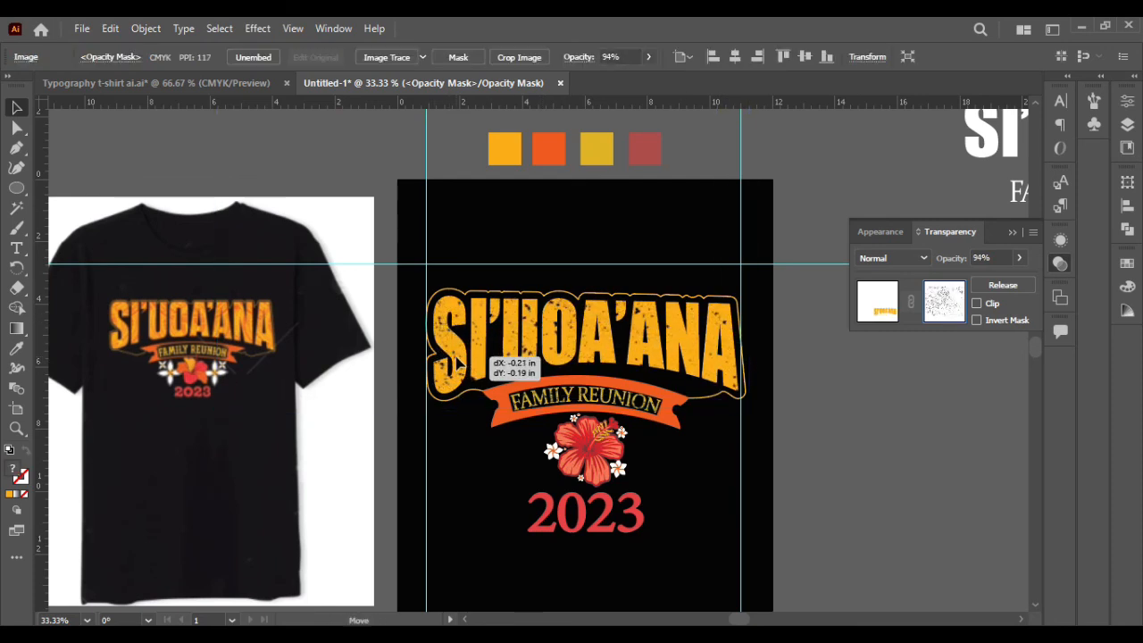
pyautogui.moveTo(458, 363); pyautogui.dragTo(457, 361)
pyautogui.click(802, 299)
pyautogui.click(1012, 233)
# - Examine the distressed headline and ribbon lettering up close, and compare the design with the reference shirt Untitled-1.gif in the Photos viewer
pyautogui.scroll(3, 665, 349)
pyautogui.scroll(-1, 666, 351)
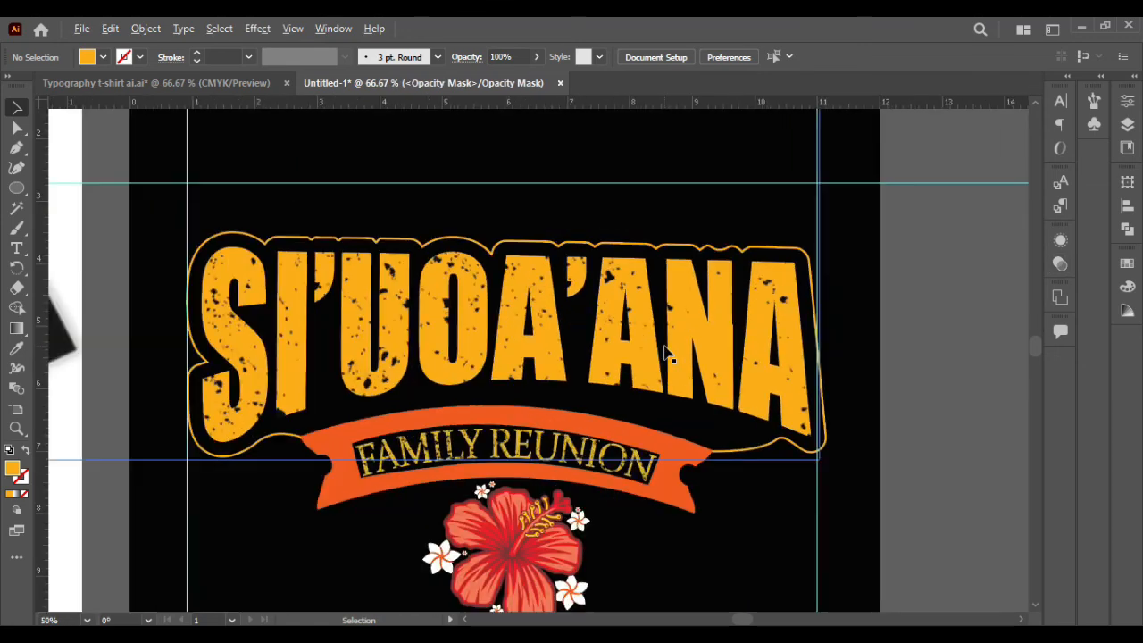
pyautogui.hscroll(-4, 666, 353)
pyautogui.scroll(-5, 667, 352)
pyautogui.scroll(-2, 585, 368)
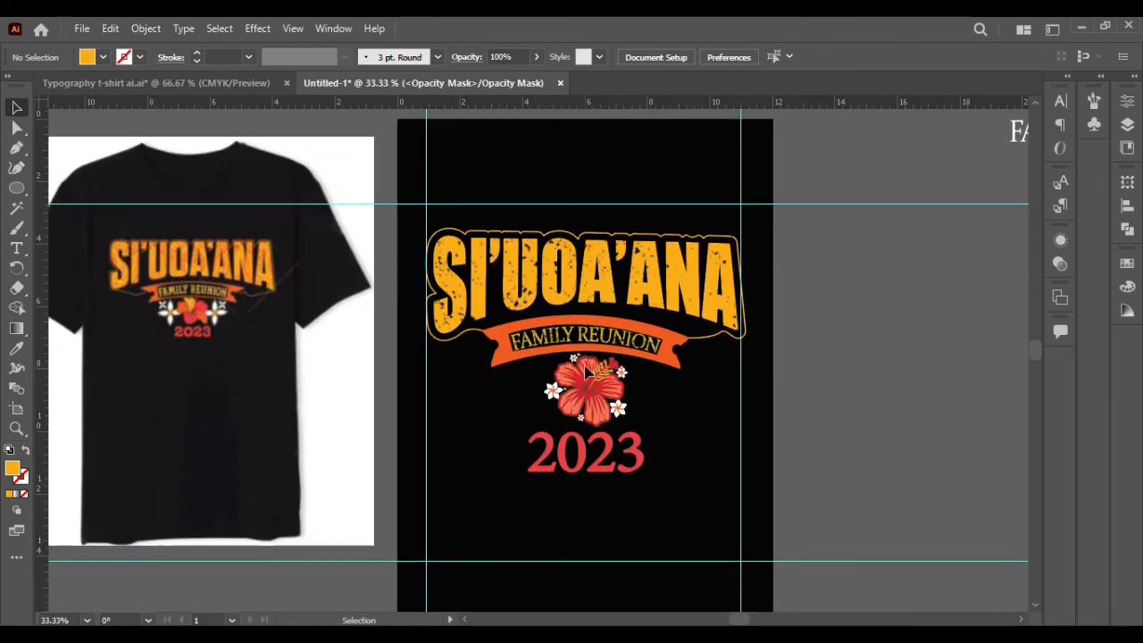
pyautogui.scroll(1, 586, 370)
pyautogui.scroll(-1, 586, 369)
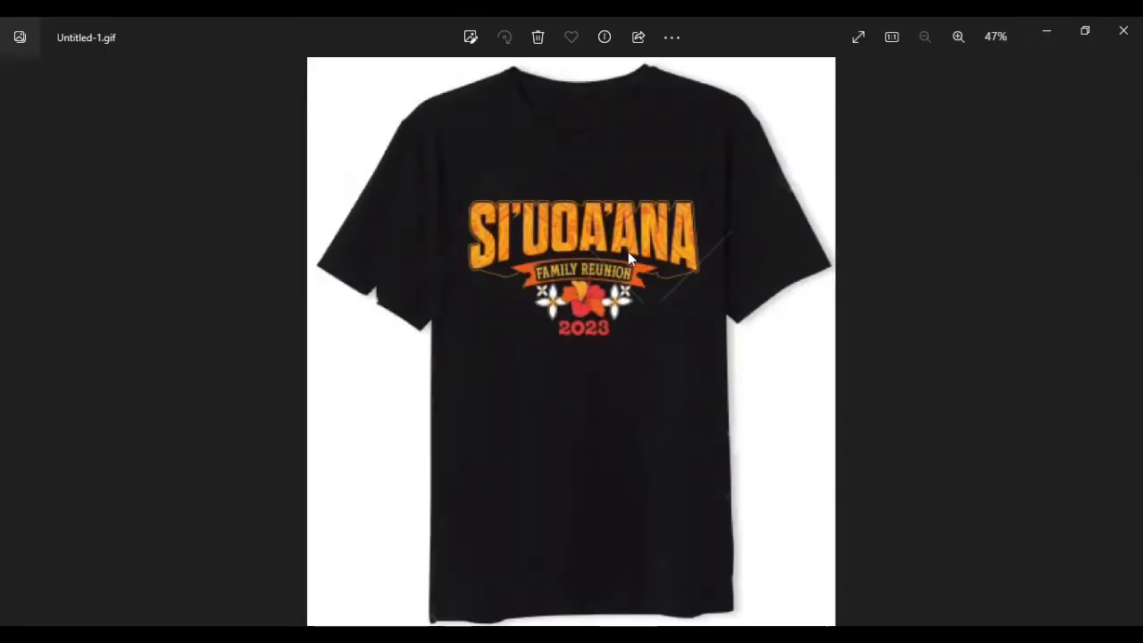
pyautogui.scroll(3, 628, 251)
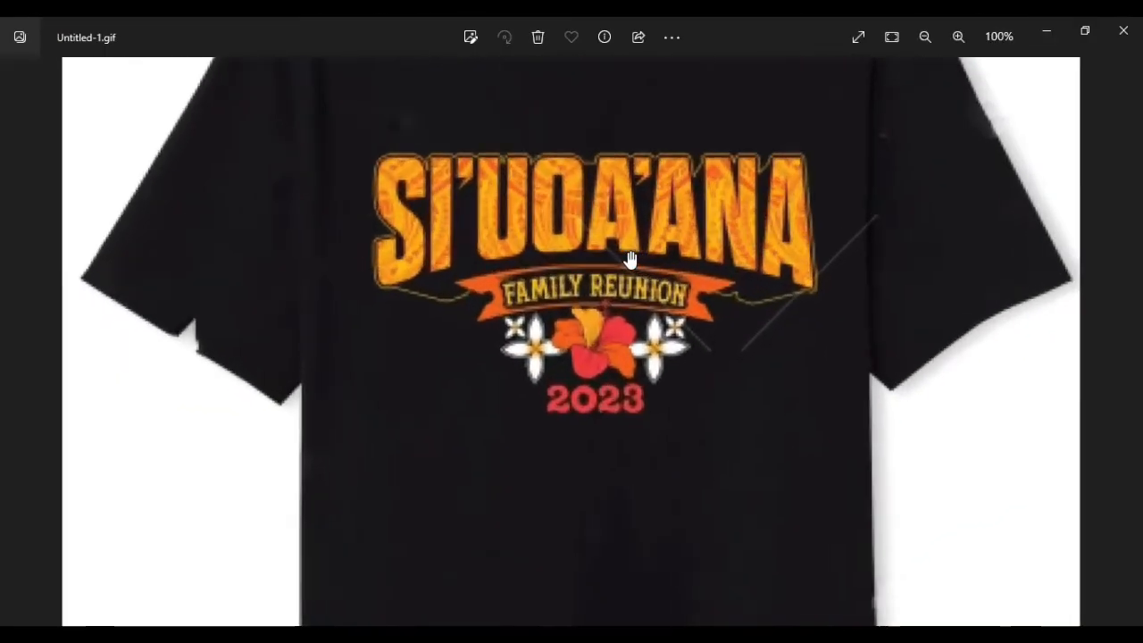
pyautogui.scroll(-3, 630, 260)
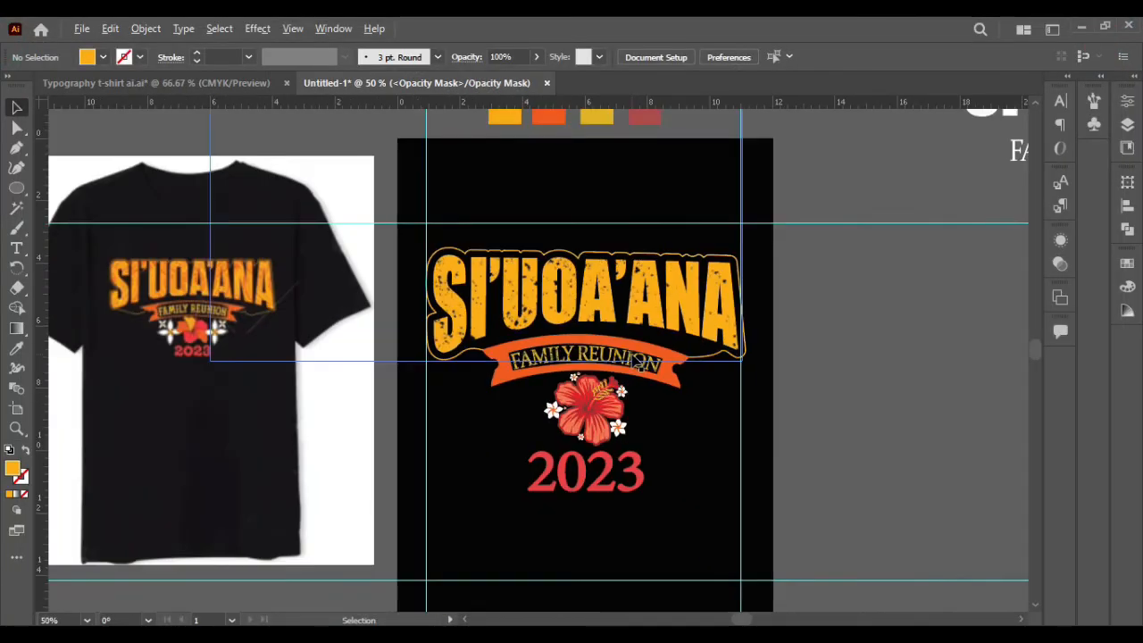